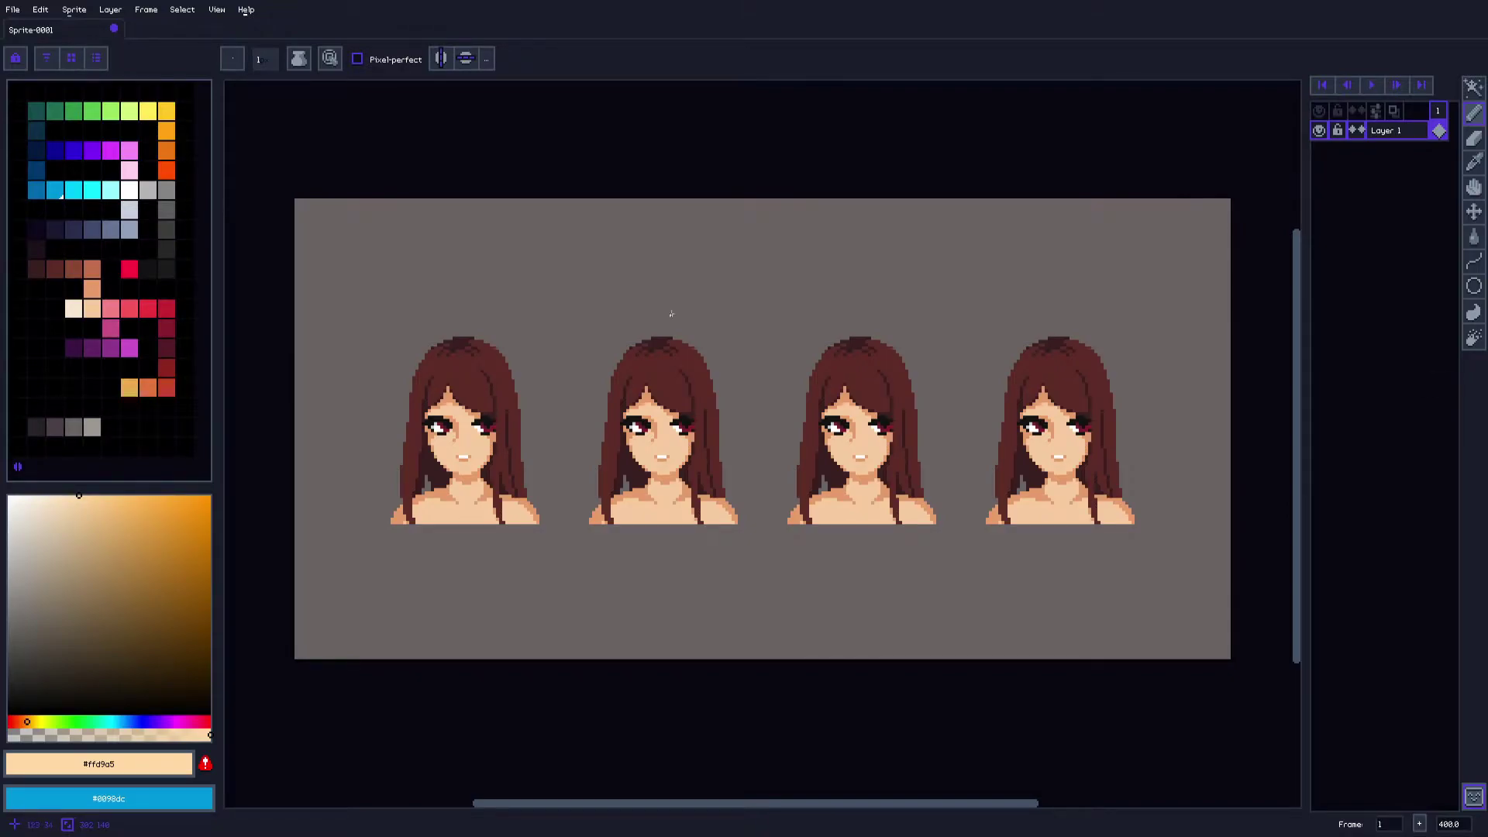
Draw a small white disc to the upper left of the first portrait and trim its edge with the grey background colour
click(129, 189)
scroll(512, 358, up, 3)
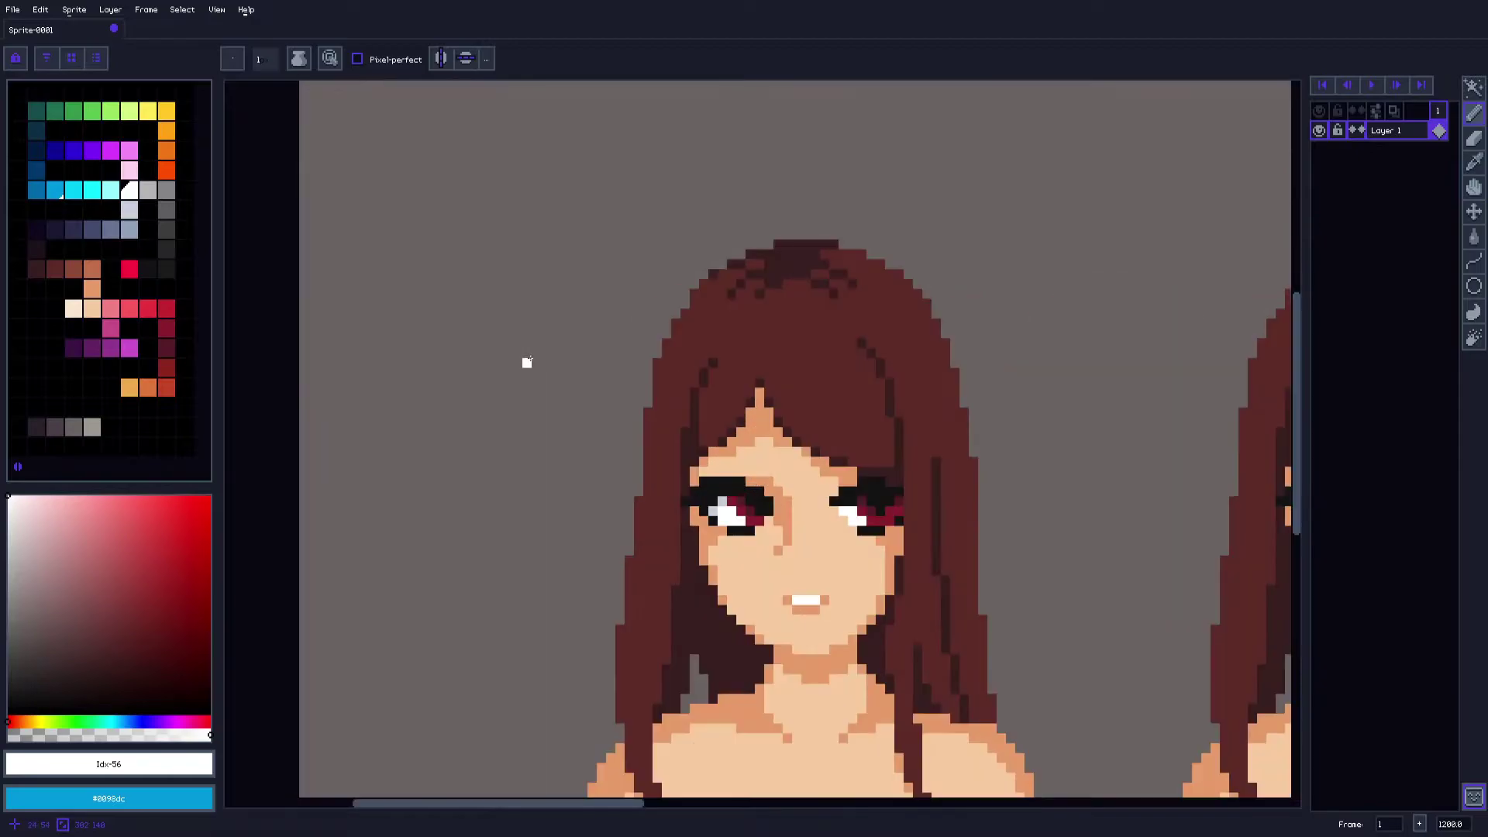
key(i)
key(b)
mouse_move(471, 372)
mouse_down()
mouse_move(479, 410)
mouse_move(505, 375)
mouse_up()
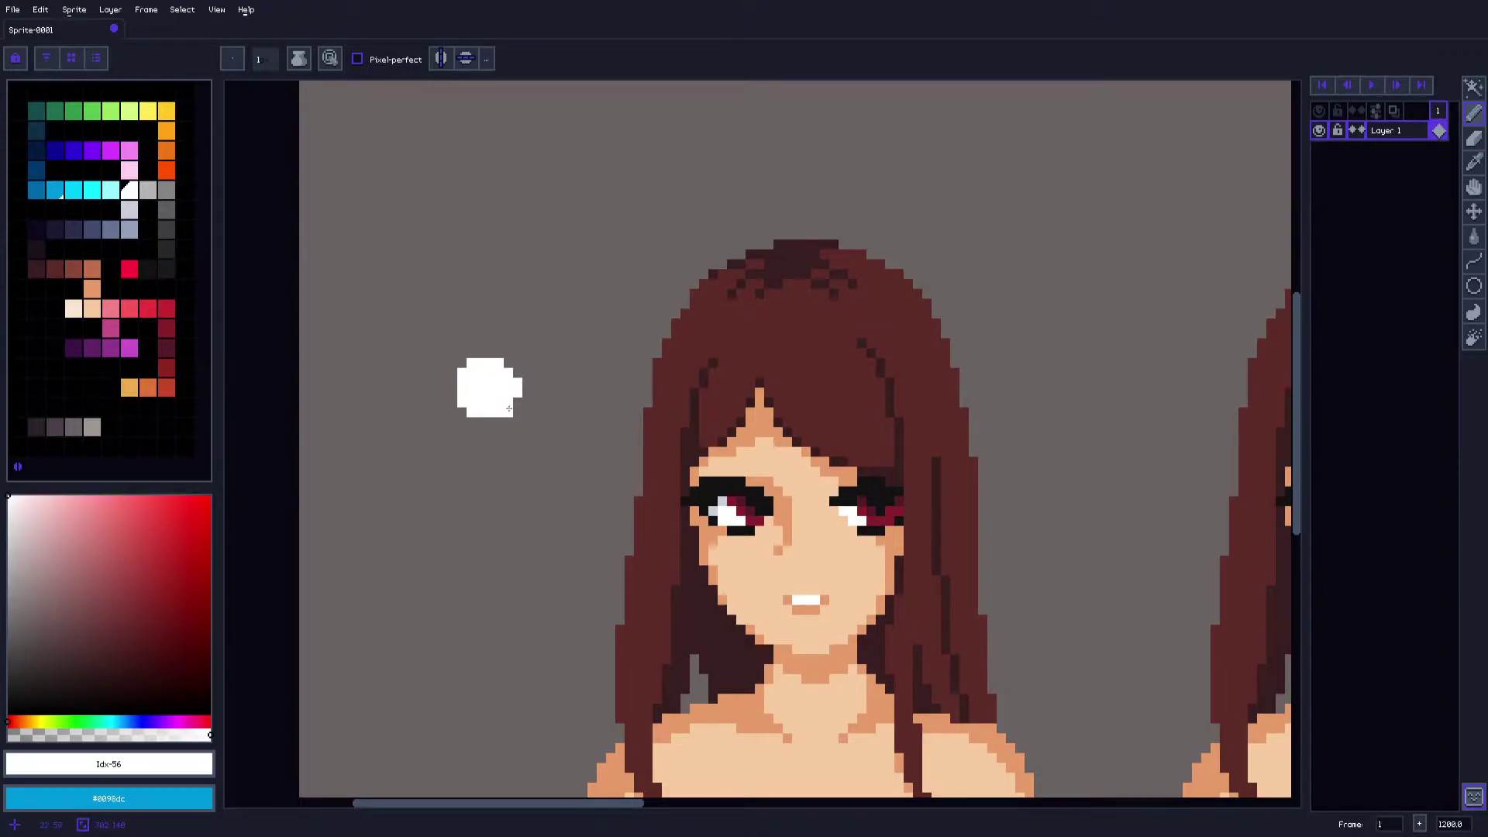
alt+click(519, 405)
drag(518, 393, 517, 383)
click(509, 412)
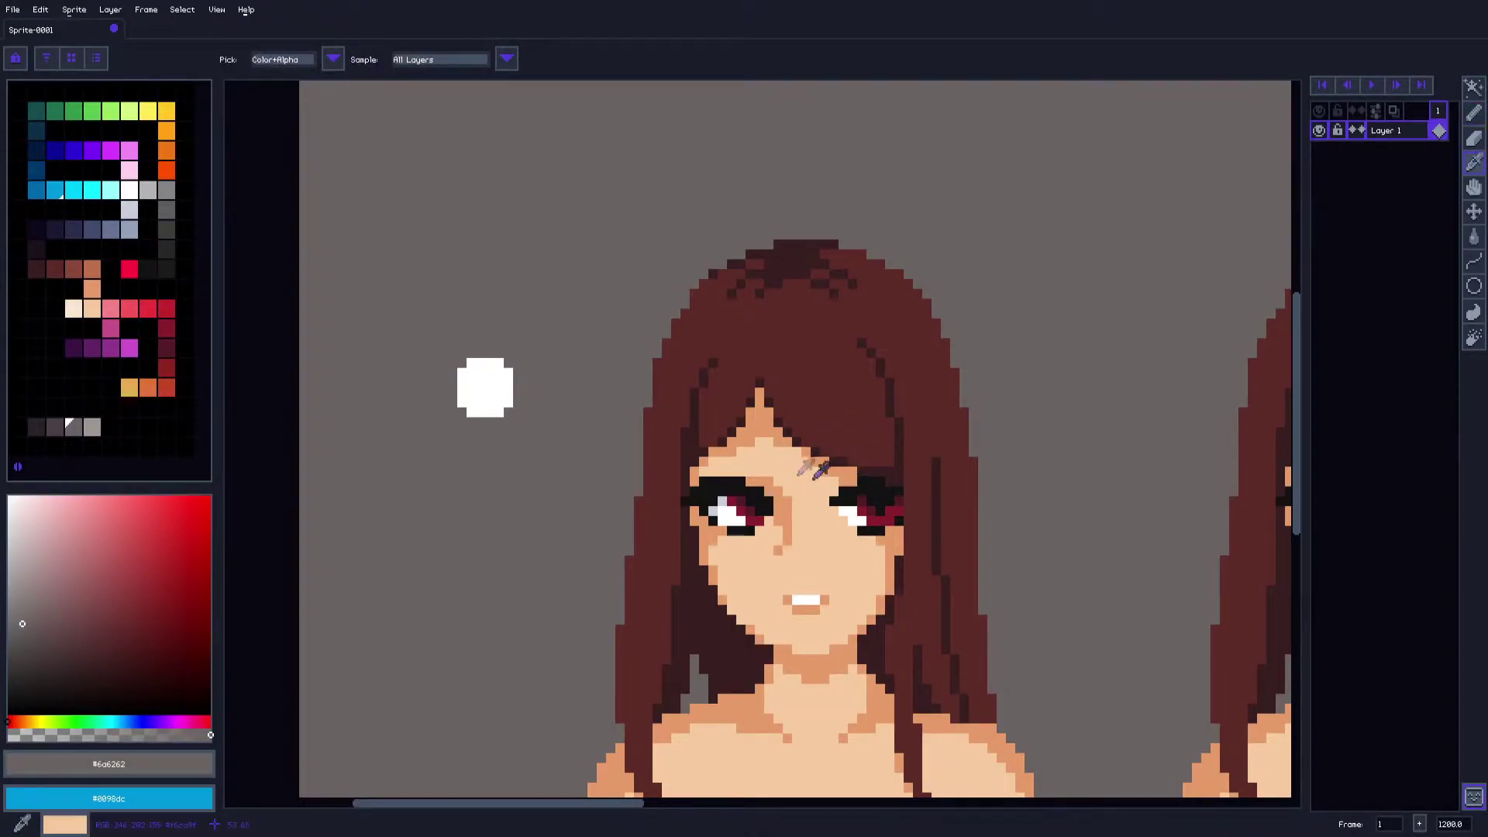
Draw a white arrow in the gap between the first two portraits, pointing right at the second portrait
scroll(821, 461, down, 2)
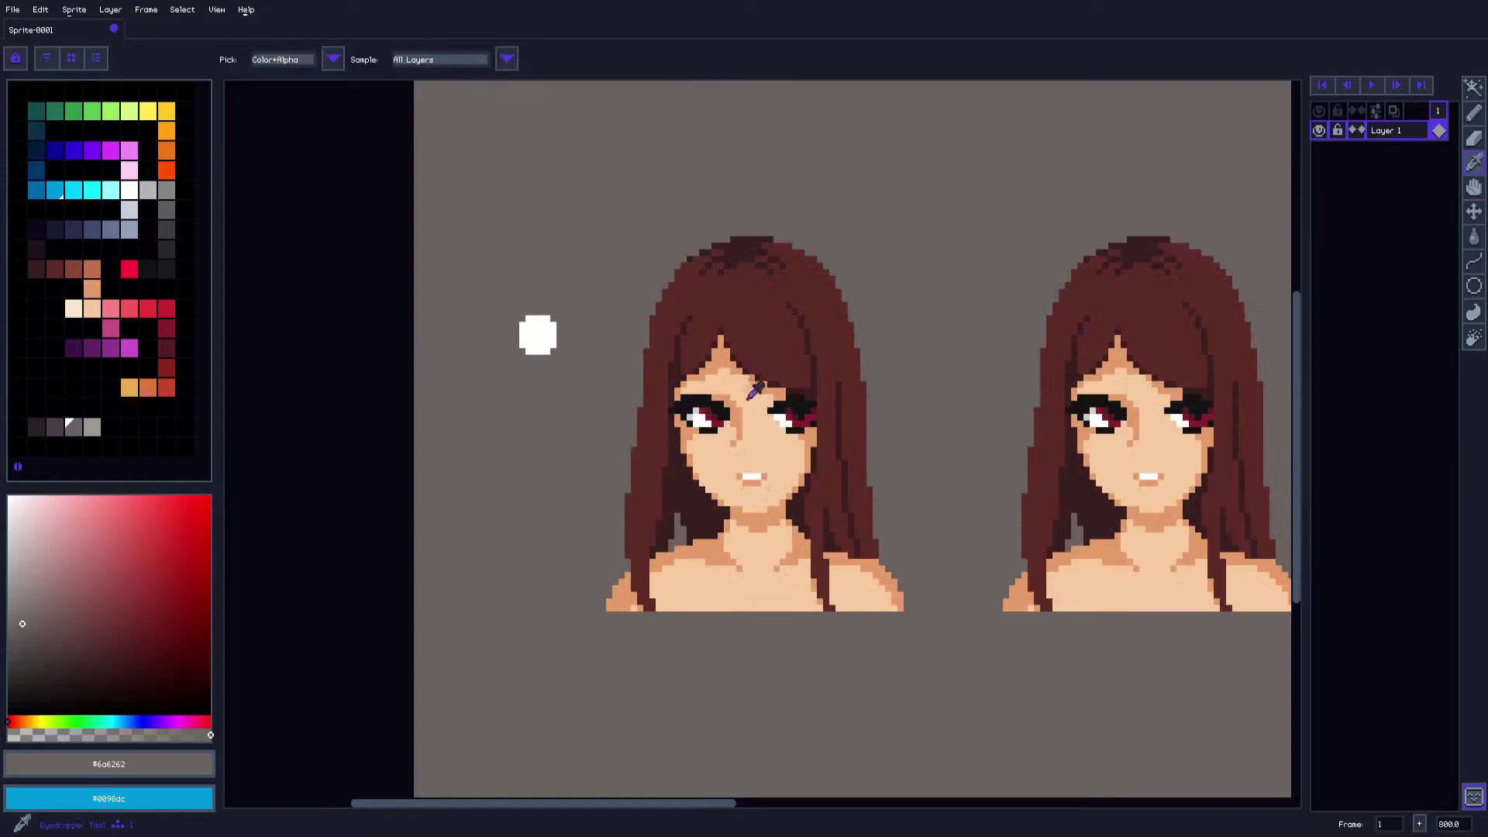
click(542, 335)
drag(984, 390, 820, 382)
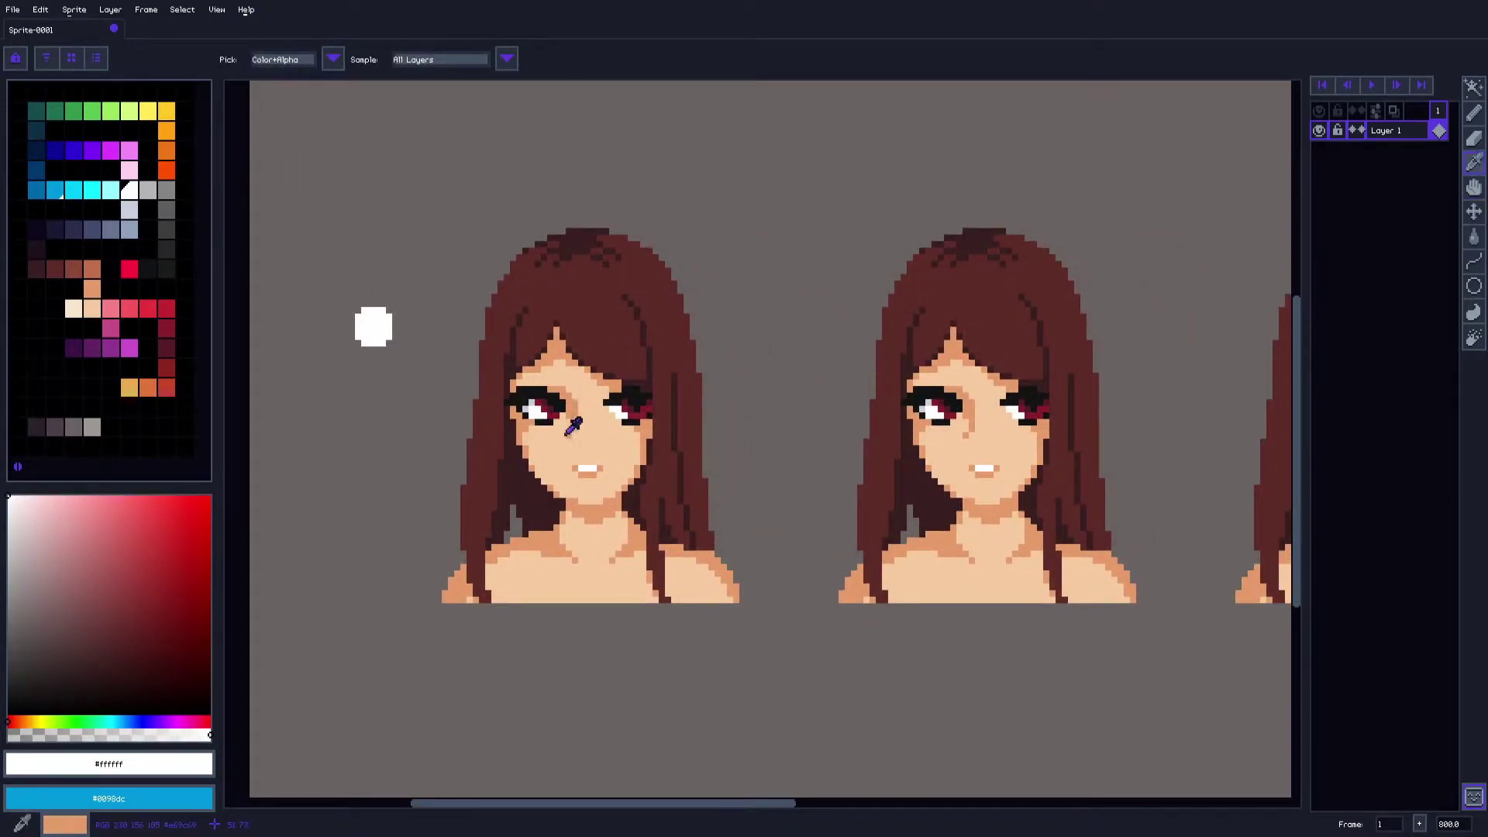
scroll(547, 340, up, 1)
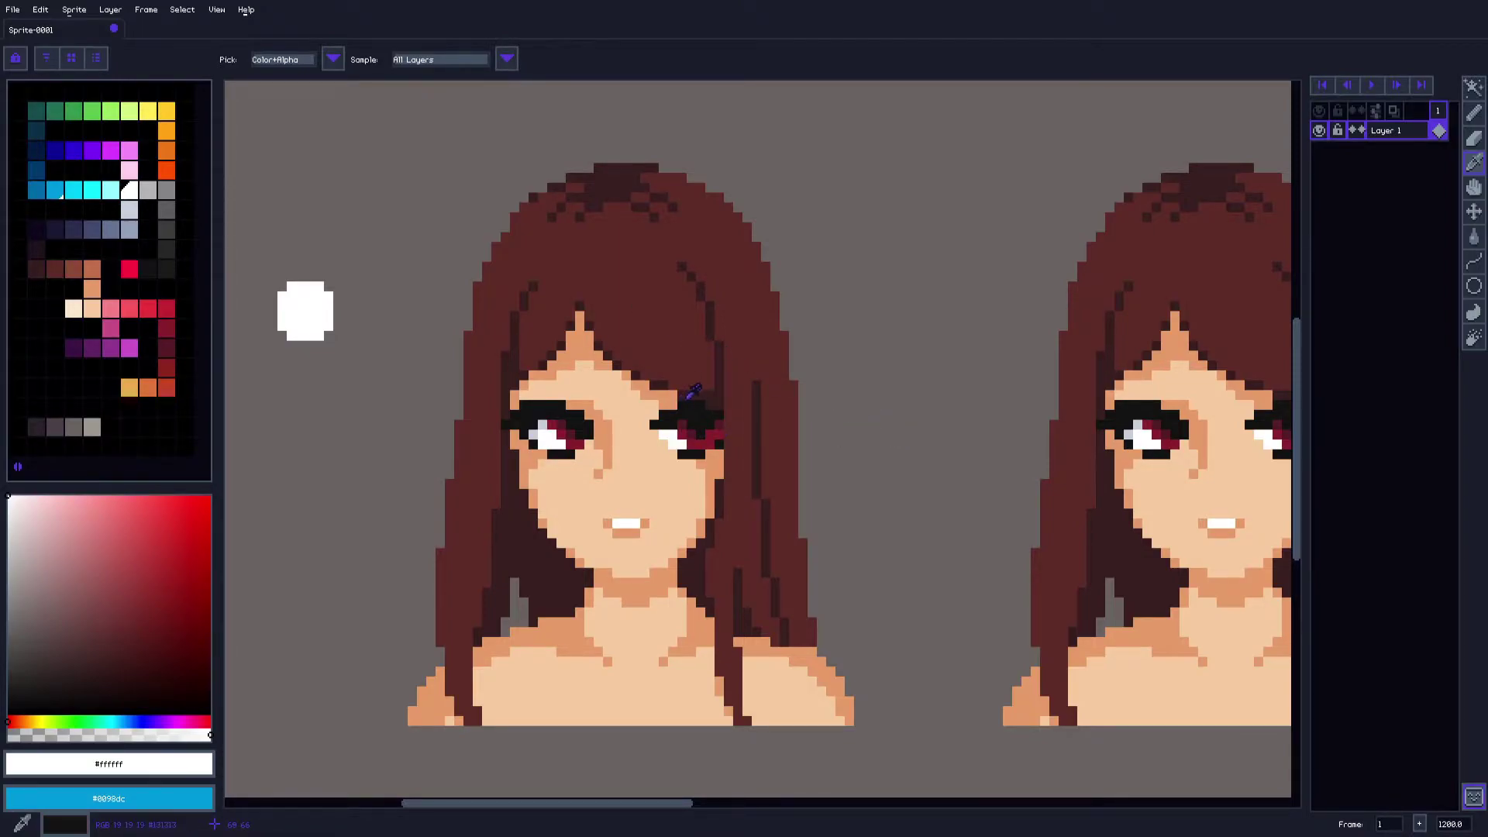
drag(841, 456, 775, 419)
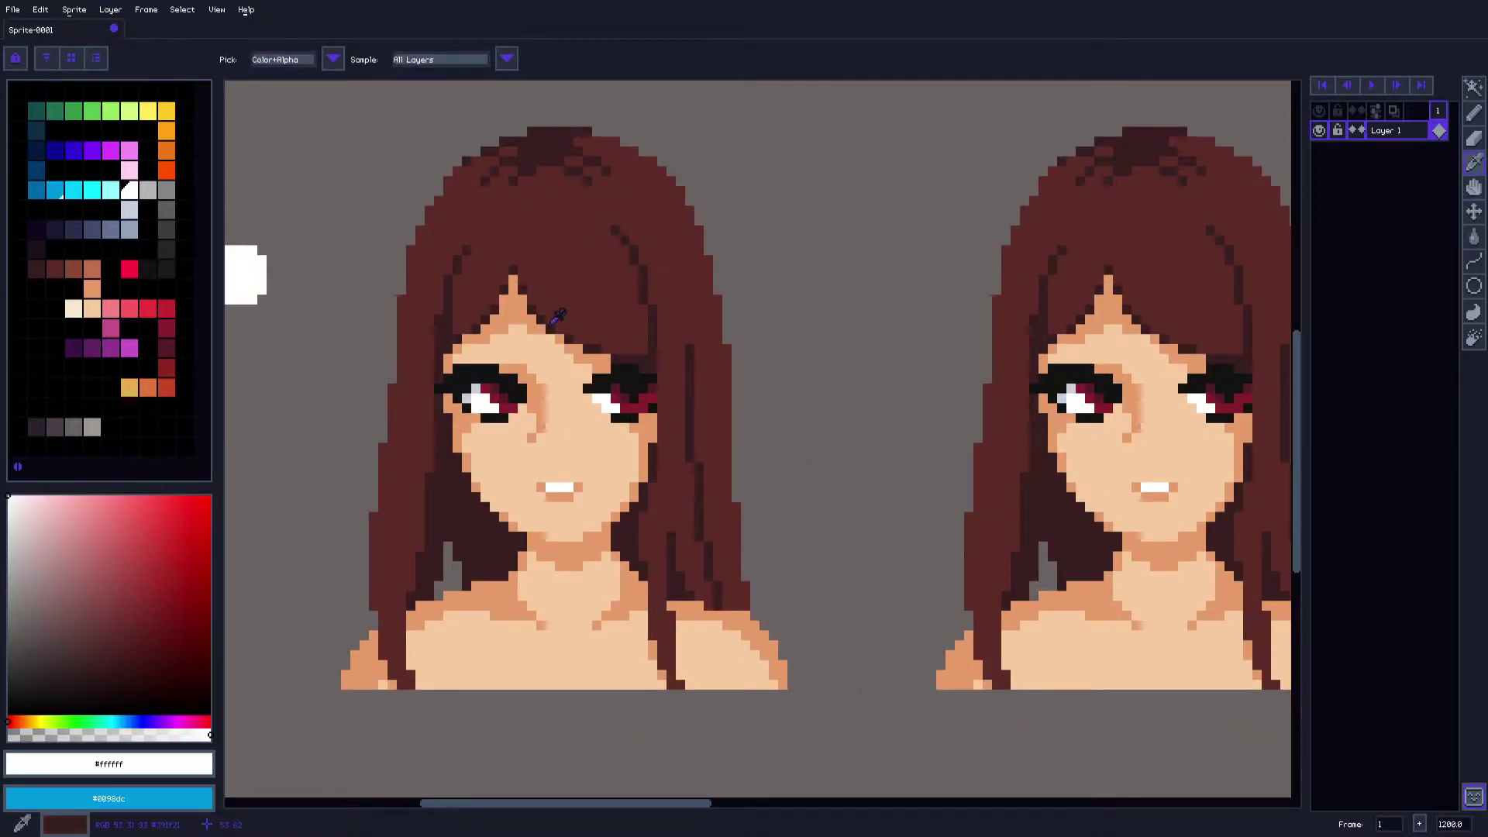
drag(904, 299, 654, 277)
scroll(627, 247, up, 2)
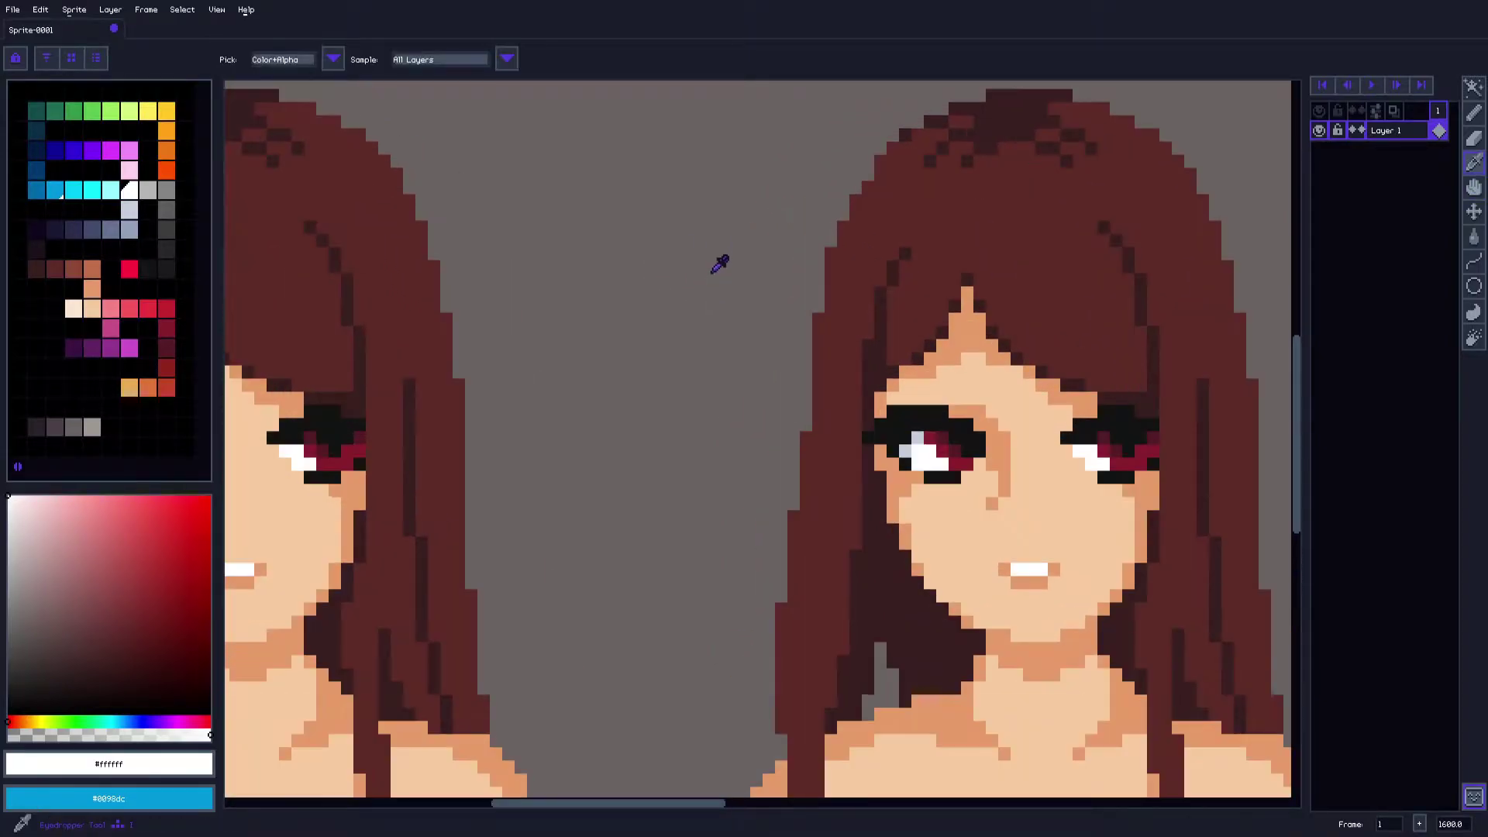
scroll(717, 263, down, 2)
key(b)
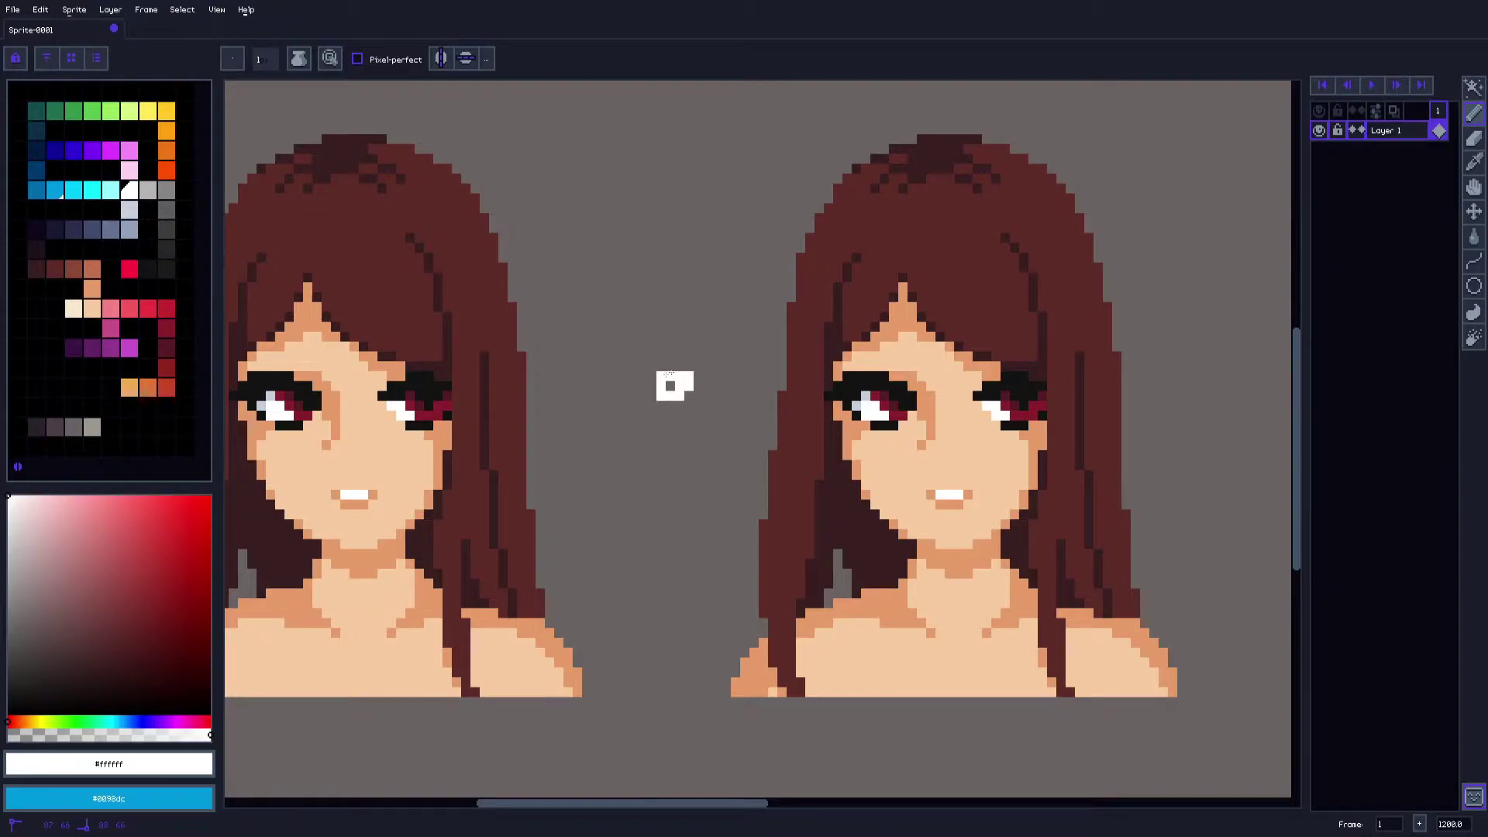
mouse_move(678, 390)
mouse_down()
mouse_move(751, 364)
mouse_move(726, 346)
mouse_move(763, 364)
mouse_move(732, 415)
mouse_move(668, 385)
mouse_up()
alt+click(673, 377)
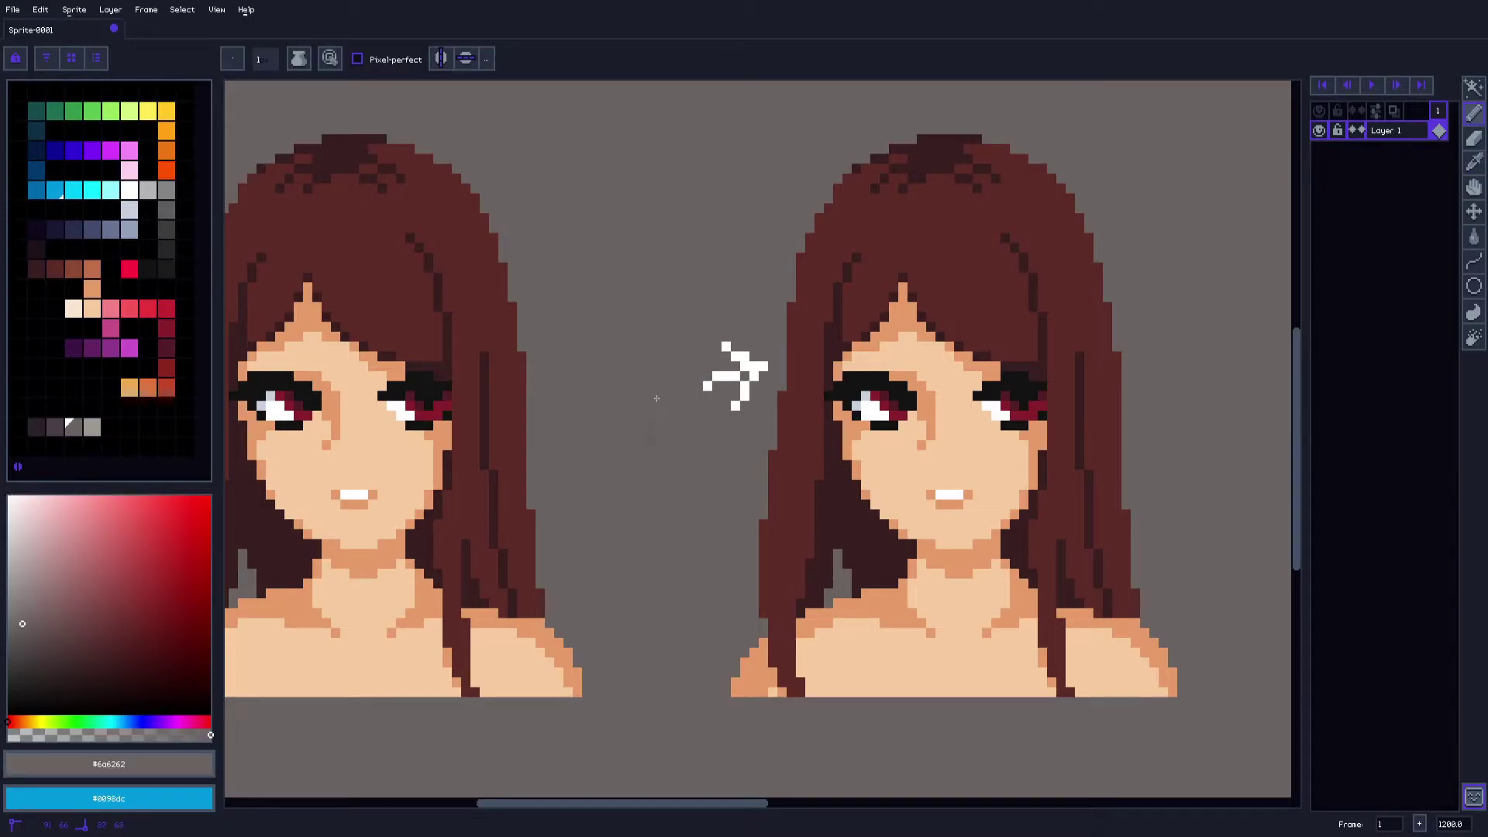
Draw a white arrow in the gap between the last two portraits, pointing left at the third portrait
alt+click(754, 365)
scroll(725, 383, down, 2)
key(space)
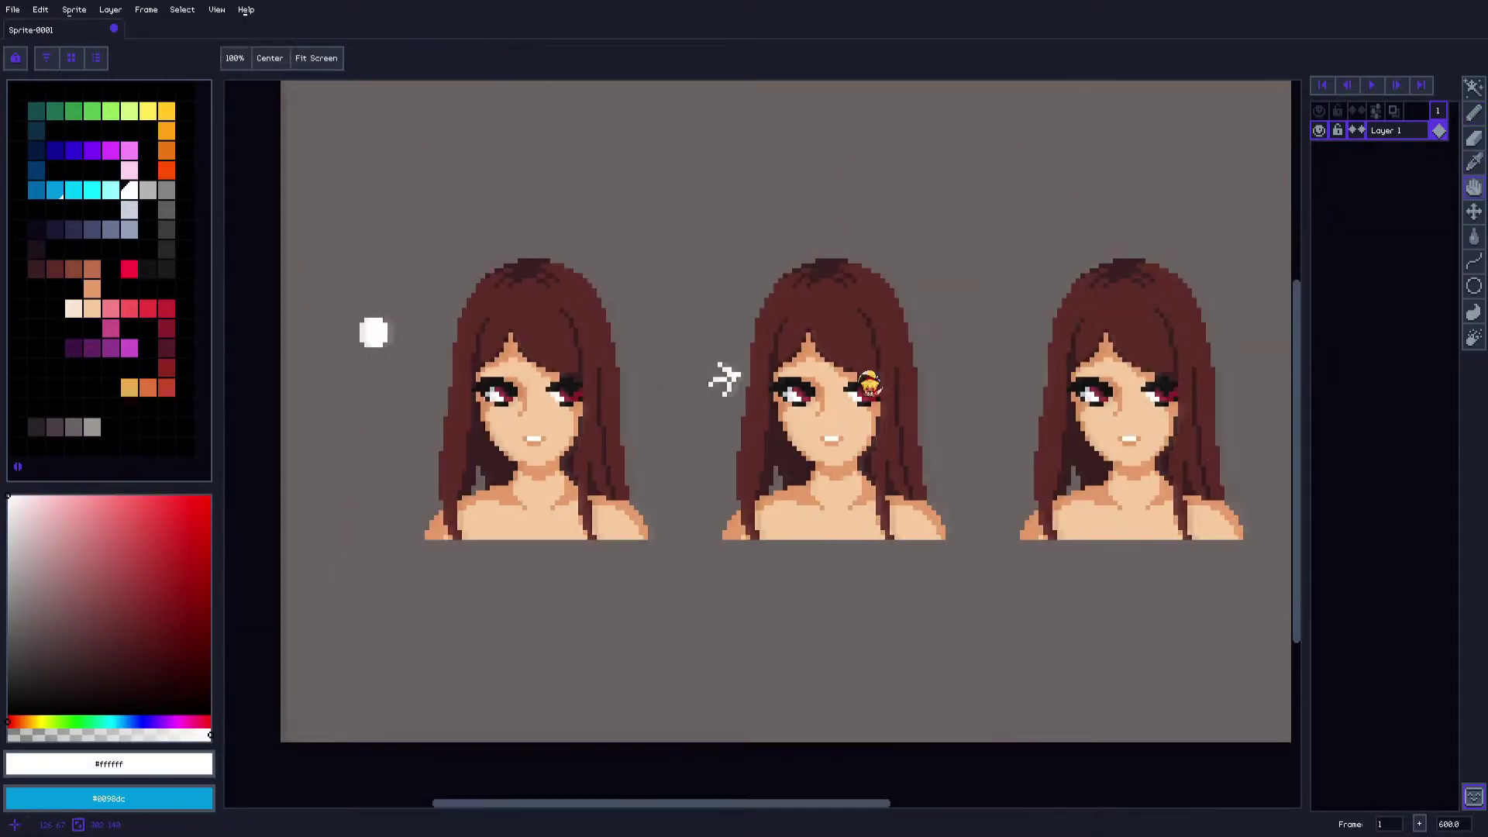
scroll(837, 383, right, 3)
key(o)
scroll(837, 334, up, 2)
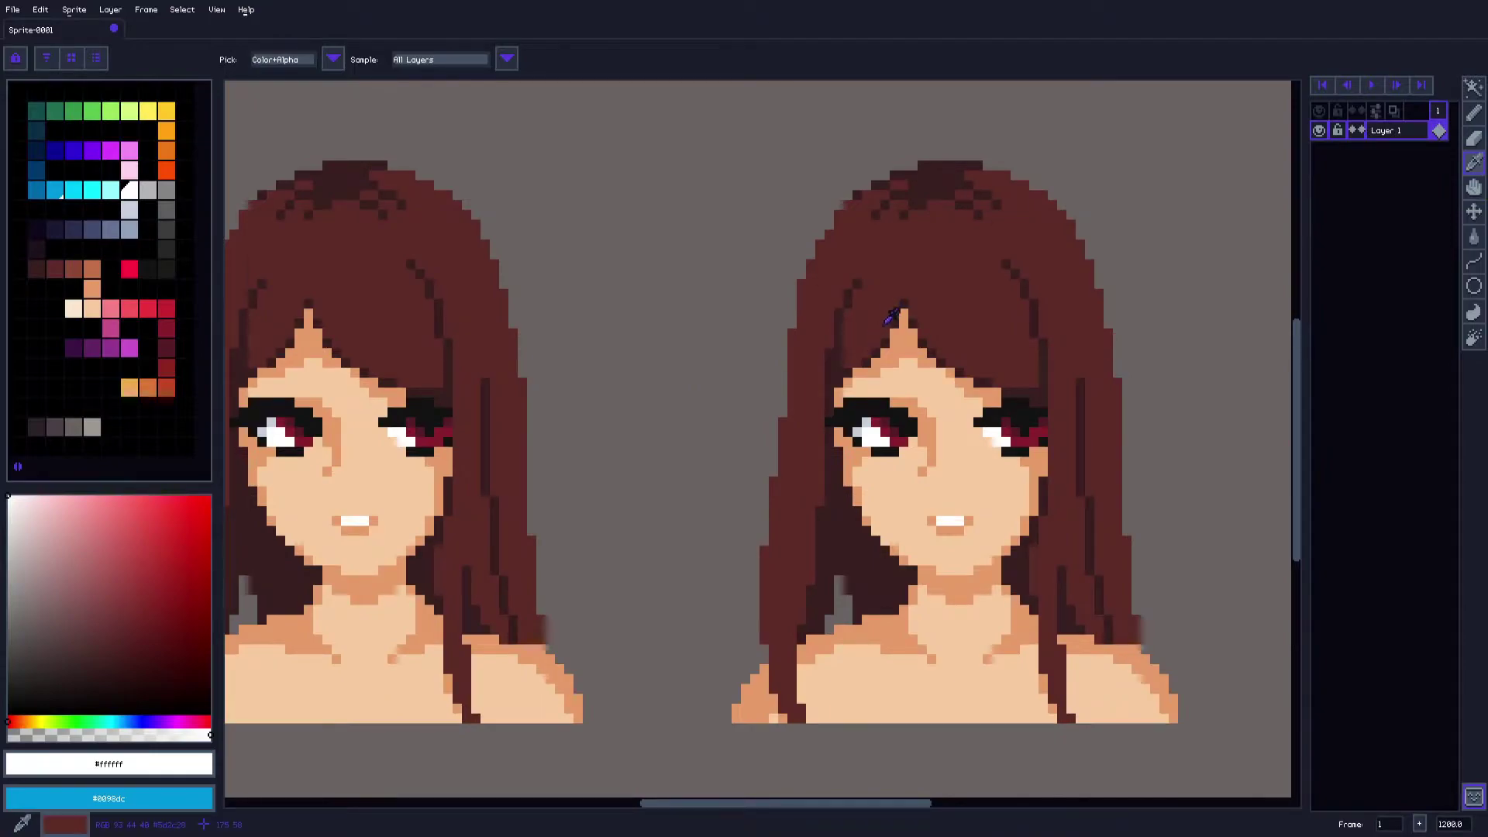
scroll(940, 318, right, 3)
key(b)
mouse_move(989, 320)
mouse_down()
mouse_move(920, 329)
mouse_move(935, 357)
mouse_up()
scroll(935, 357, down, 1)
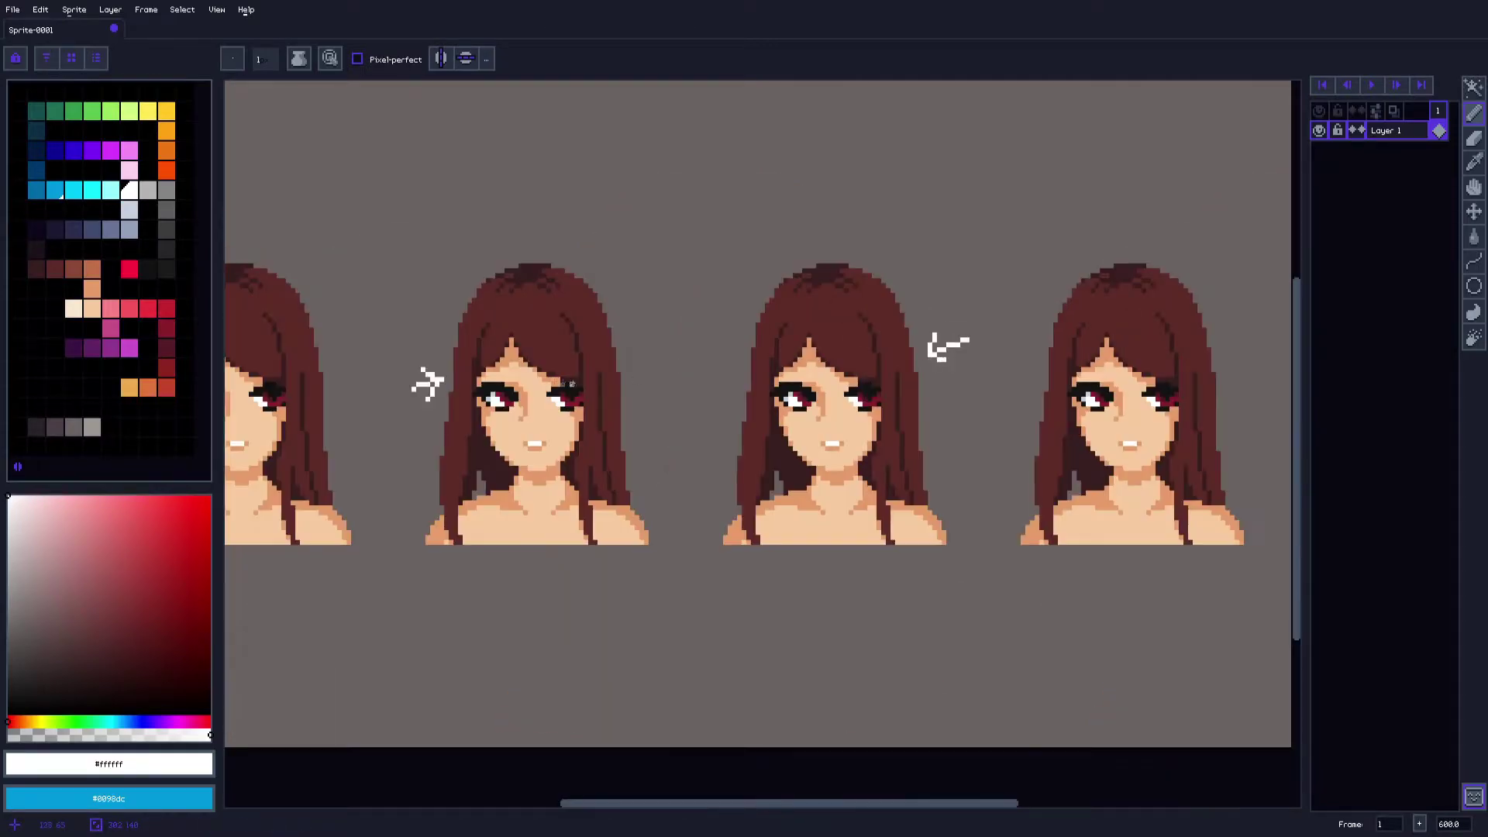
Draw a white arrow below the fourth portrait, pointing straight up at it
key(space)
drag(1075, 389, 878, 360)
key(i)
scroll(949, 564, up, 3)
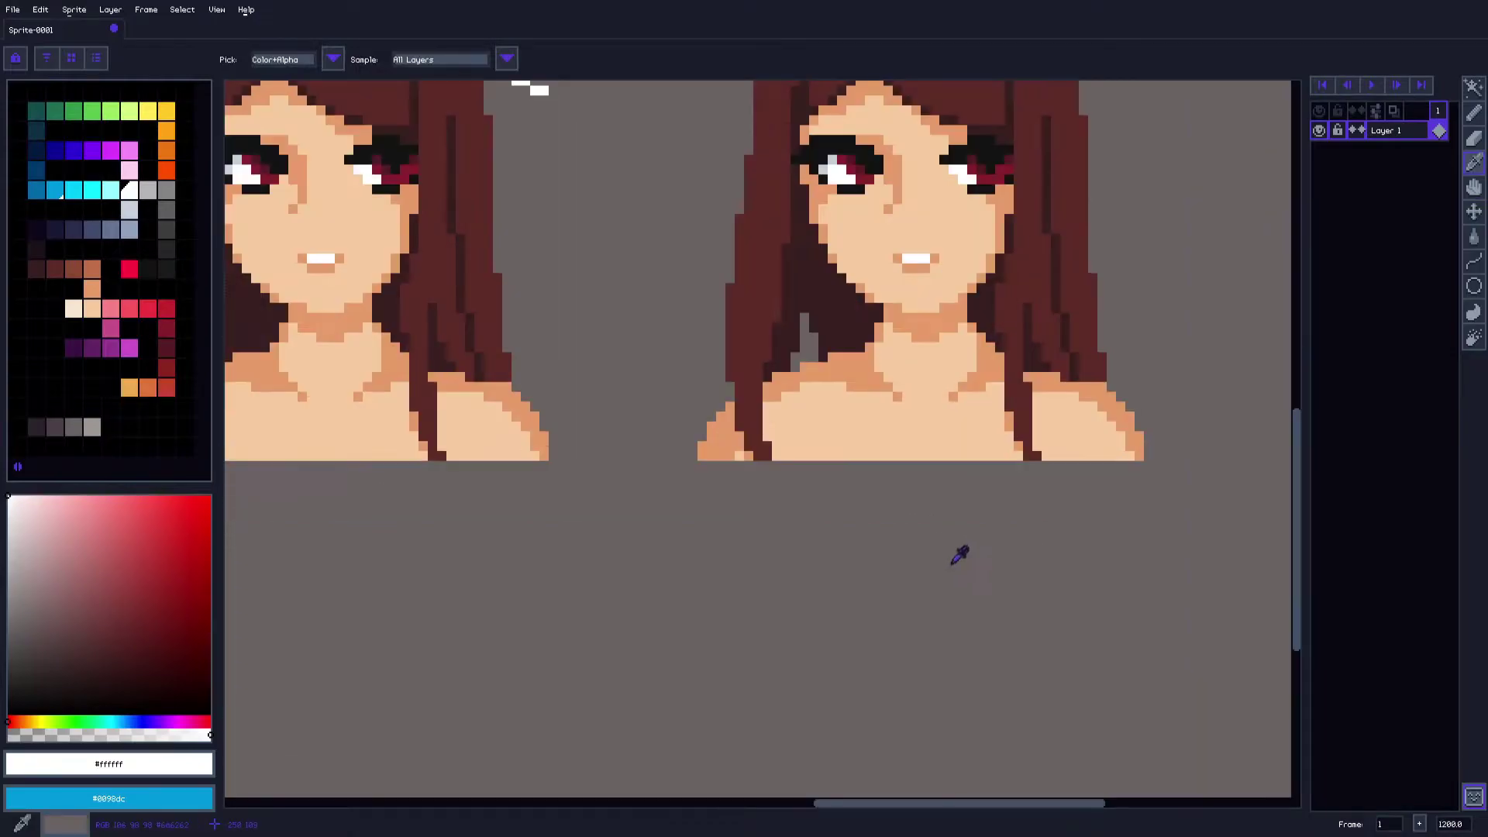
key(p)
shift+click(923, 521)
shift+click(923, 481)
shift+click(947, 521)
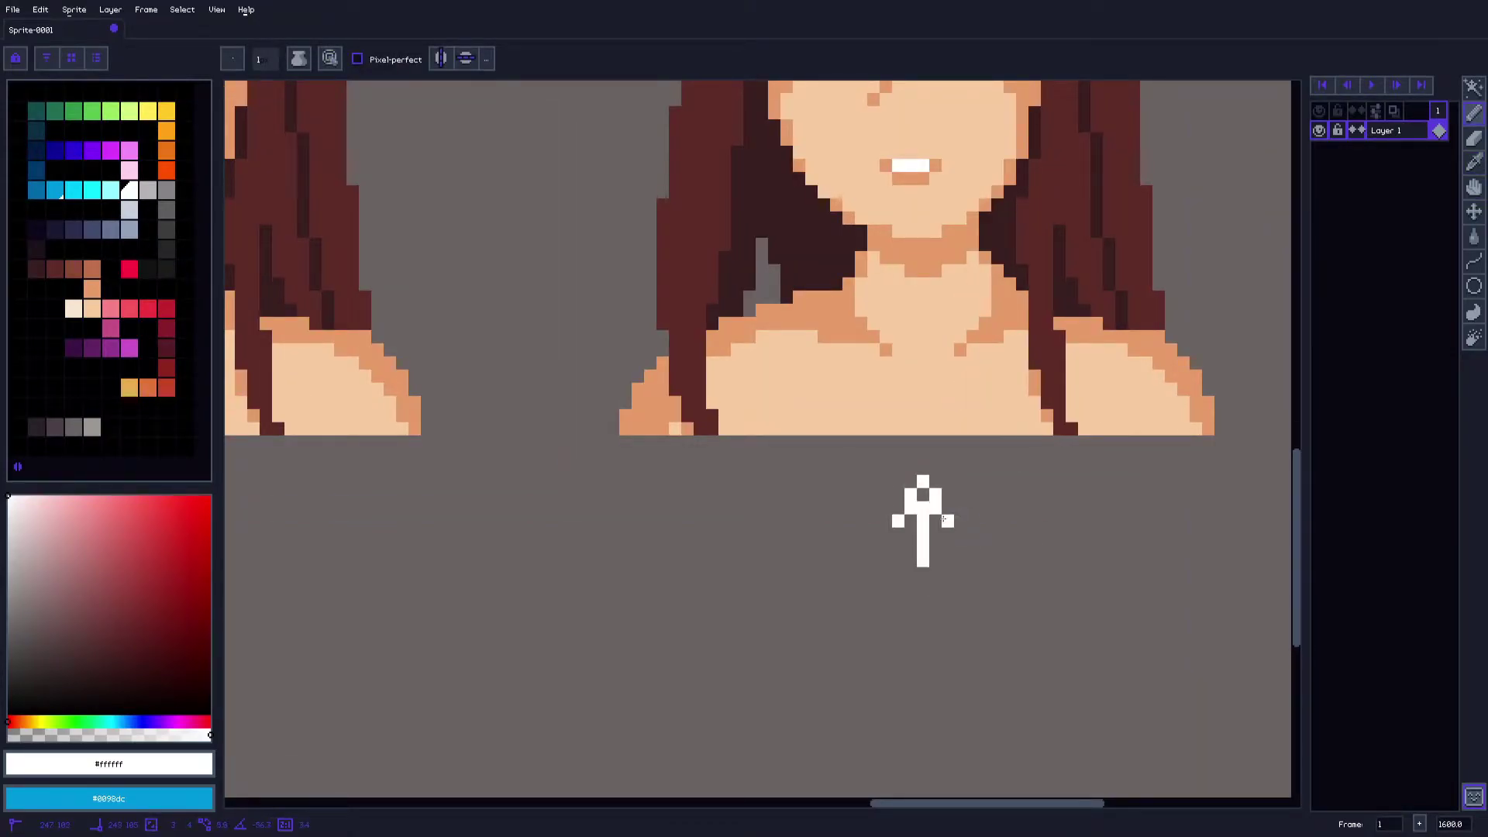
Examine the hair and face shading of the first portrait and sample the dark brown at the crown of the hair
scroll(932, 521, down, 2)
key(i)
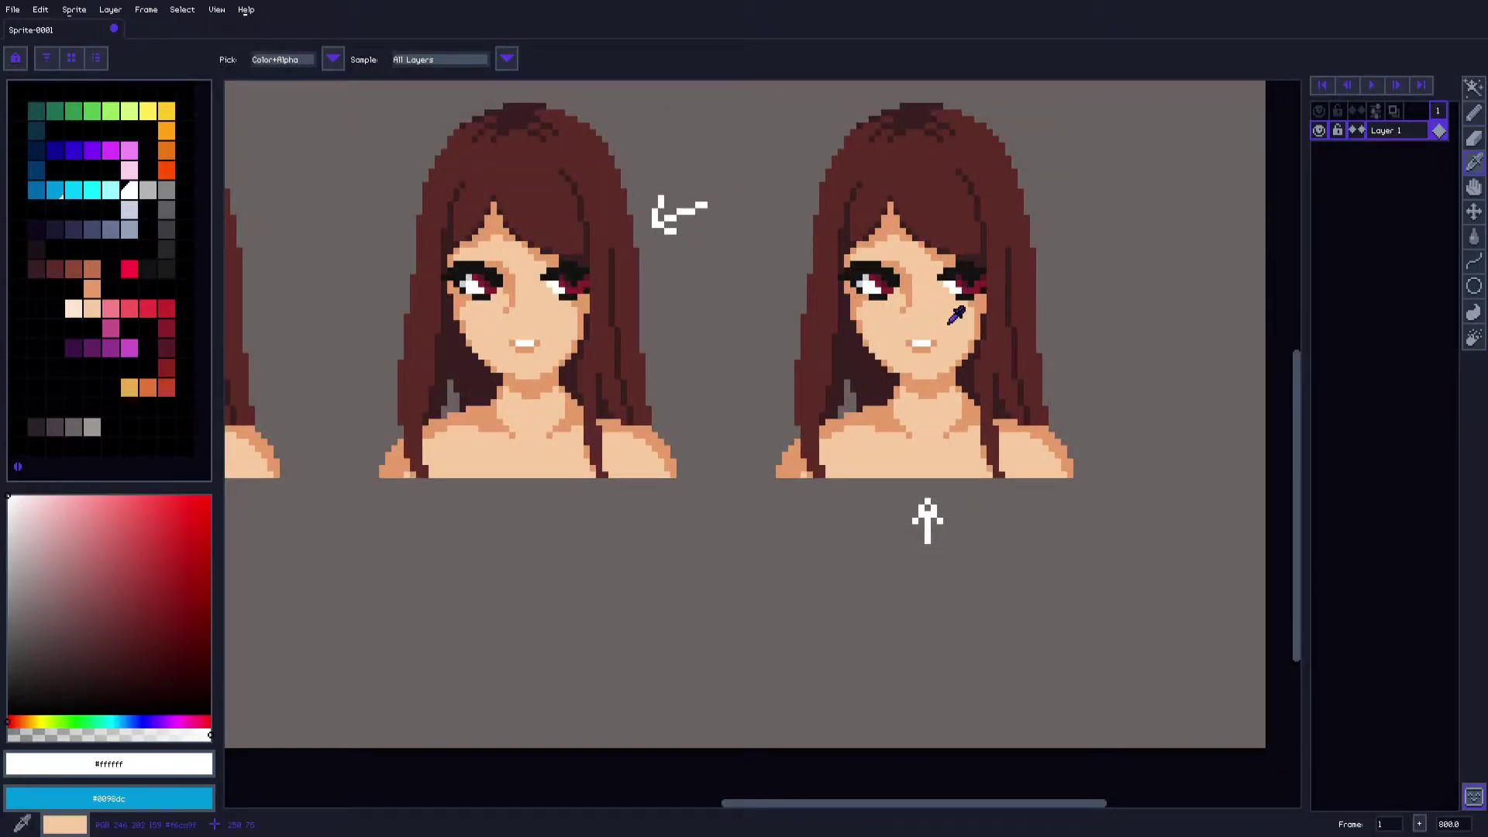
scroll(952, 318, down, 2)
scroll(846, 342, up, 2)
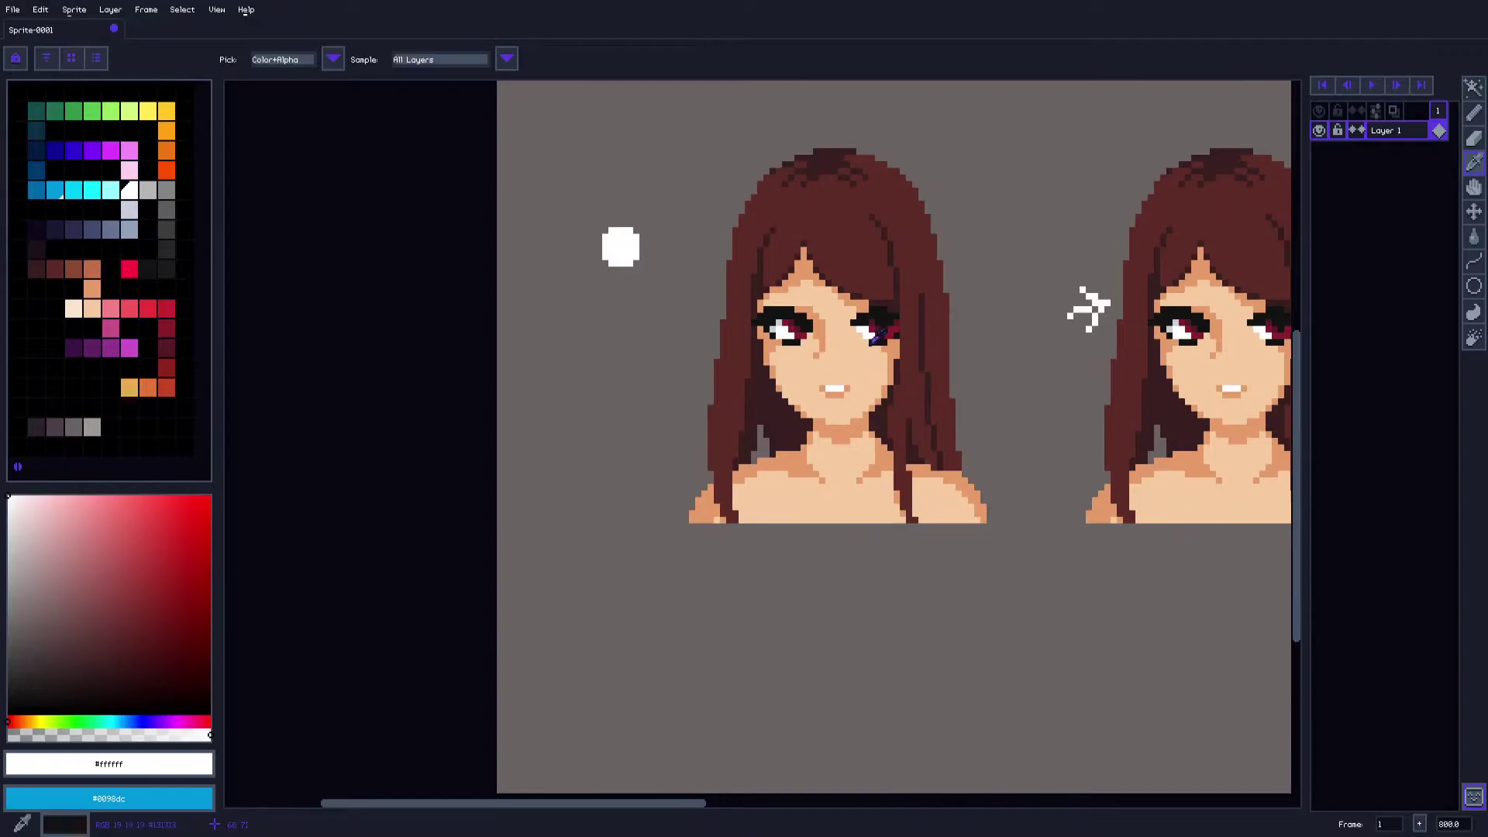
scroll(841, 314, up, 2)
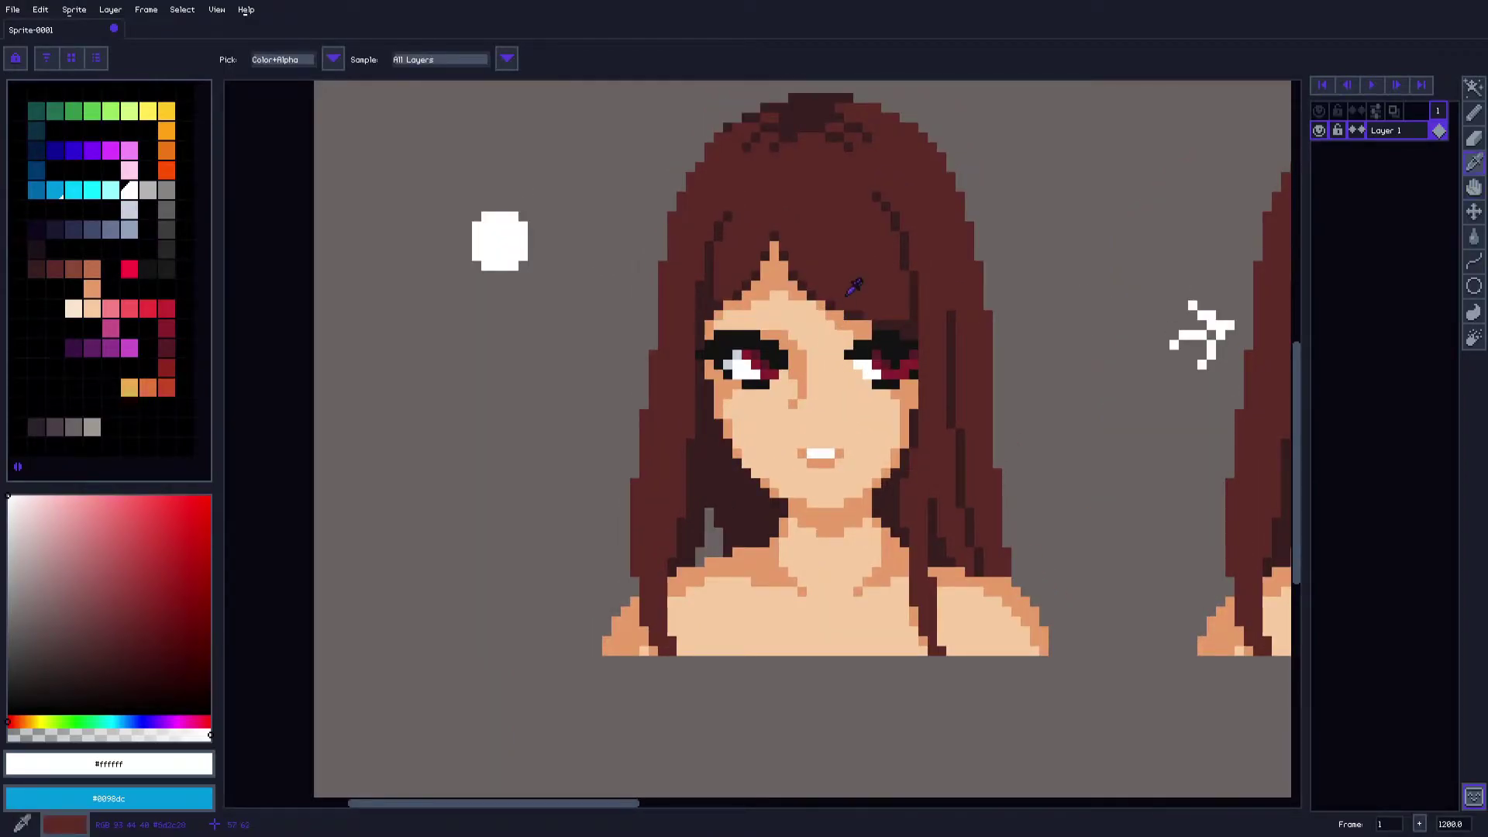
drag(848, 262, 831, 296)
click(802, 141)
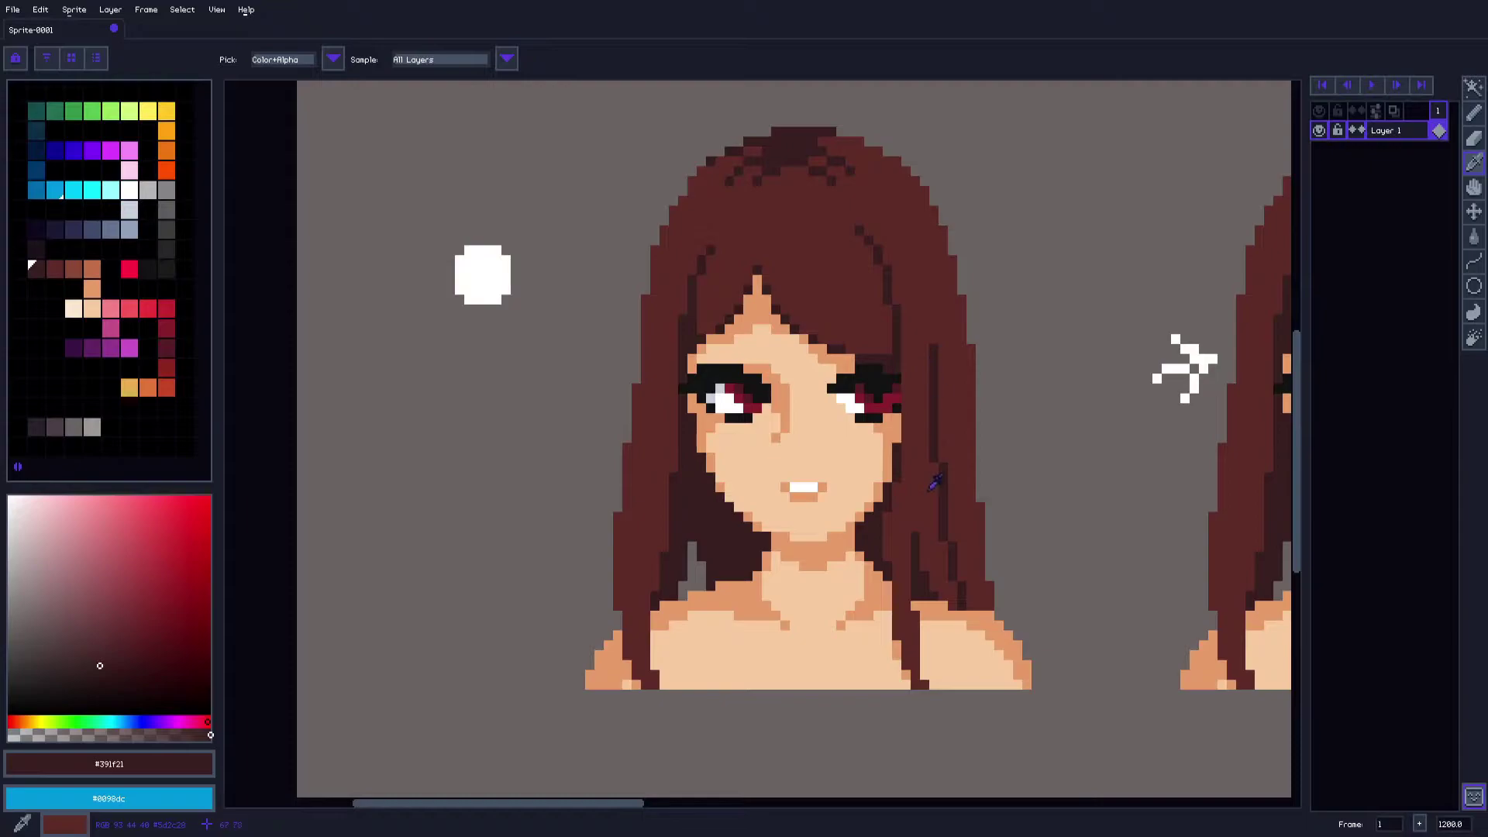
scroll(725, 536, up, 1)
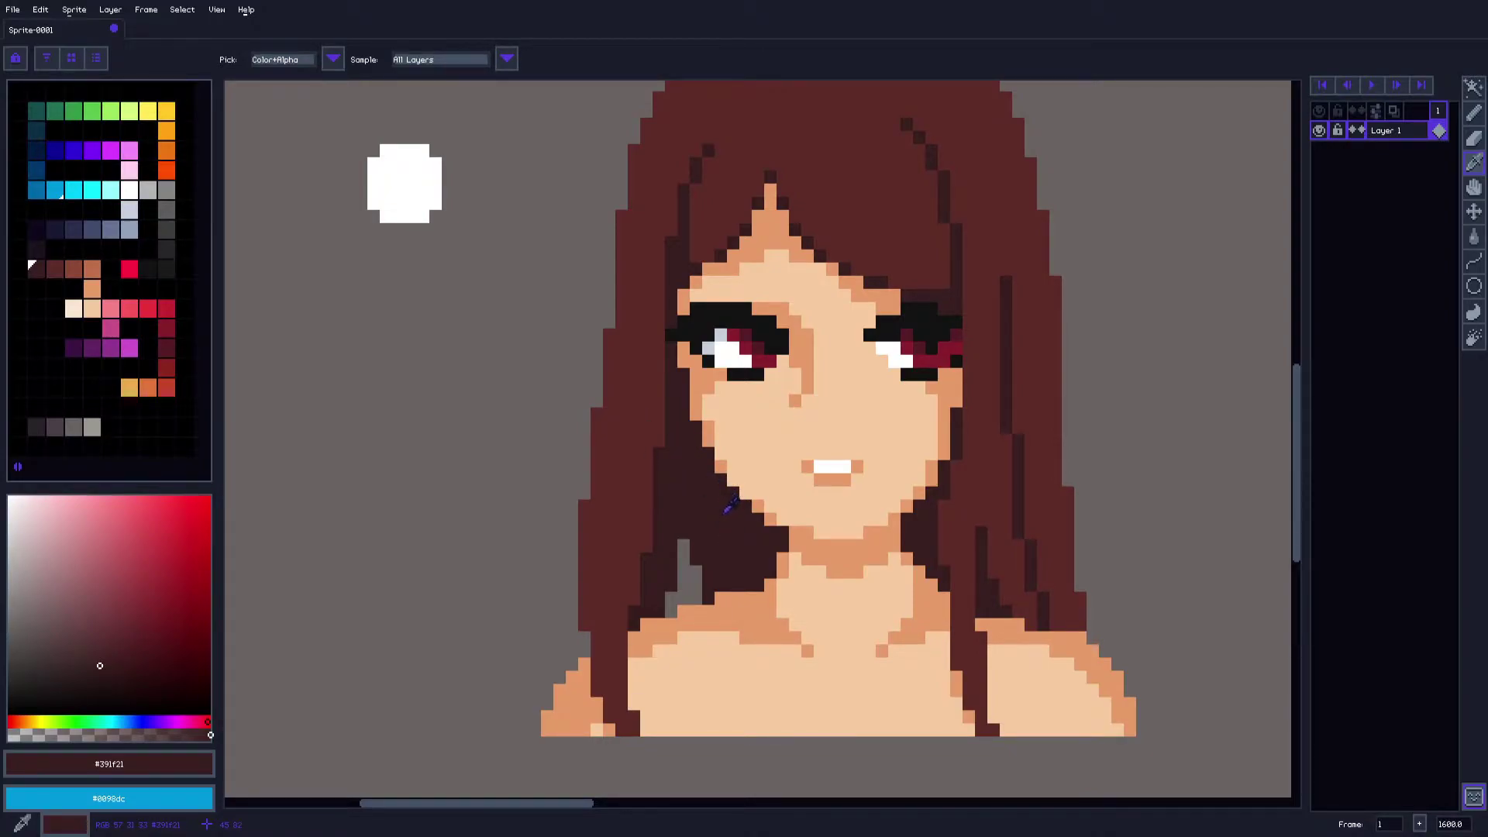
drag(853, 458, 792, 524)
drag(952, 540, 888, 493)
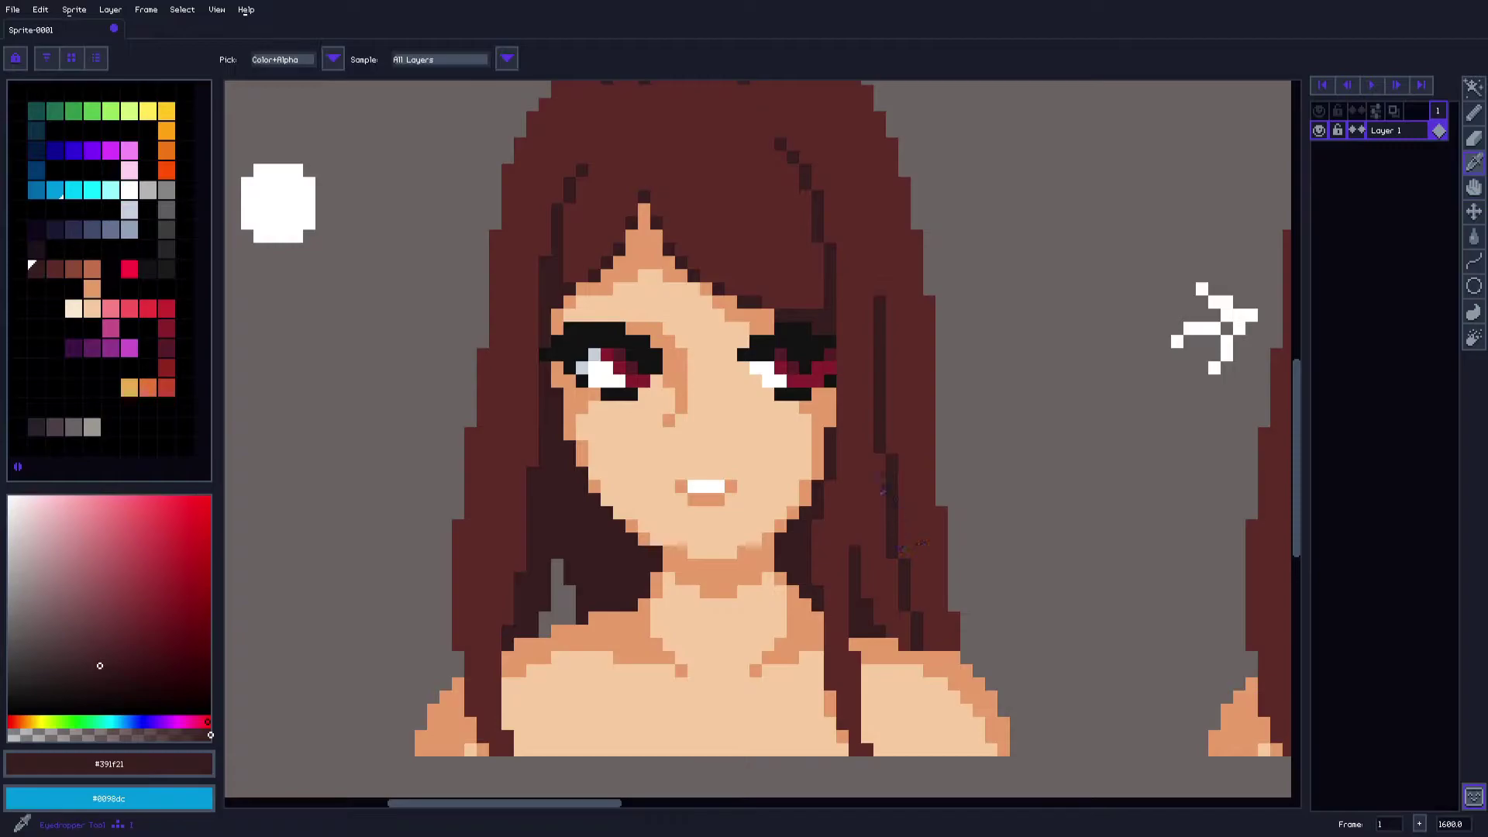
scroll(886, 491, right, 1)
scroll(886, 491, down, 1)
Paint a crimson #c42430 rim along the outer right edge of the first portrait's hair, from shoulder to upper head
click(166, 309)
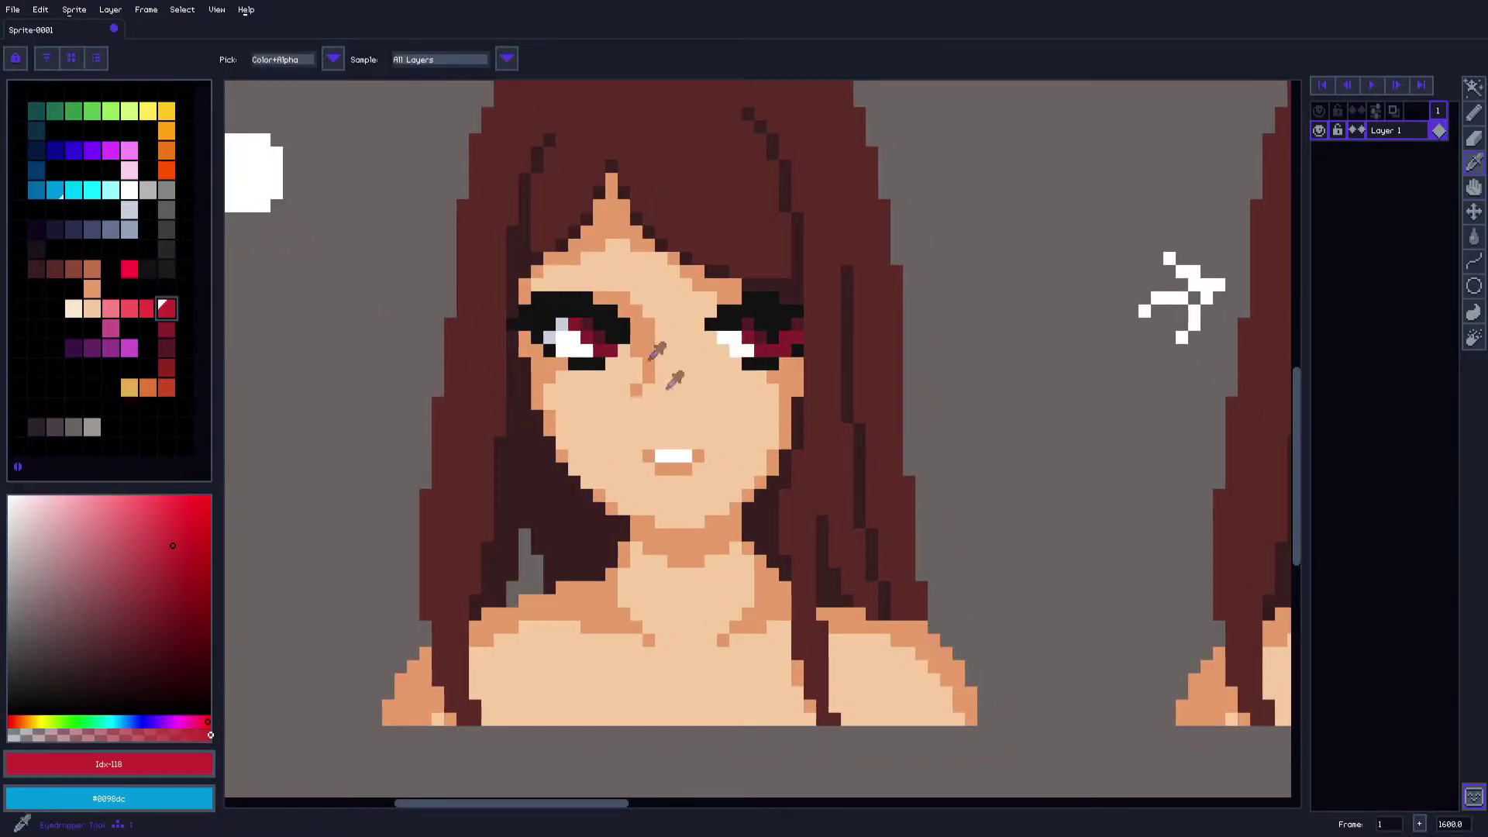
key(b)
mouse_move(916, 590)
mouse_down()
mouse_move(910, 601)
mouse_move(909, 510)
mouse_move(885, 596)
mouse_move(874, 589)
mouse_move(876, 410)
mouse_move(852, 327)
mouse_move(877, 513)
mouse_move(873, 452)
mouse_up()
scroll(864, 423, down, 3)
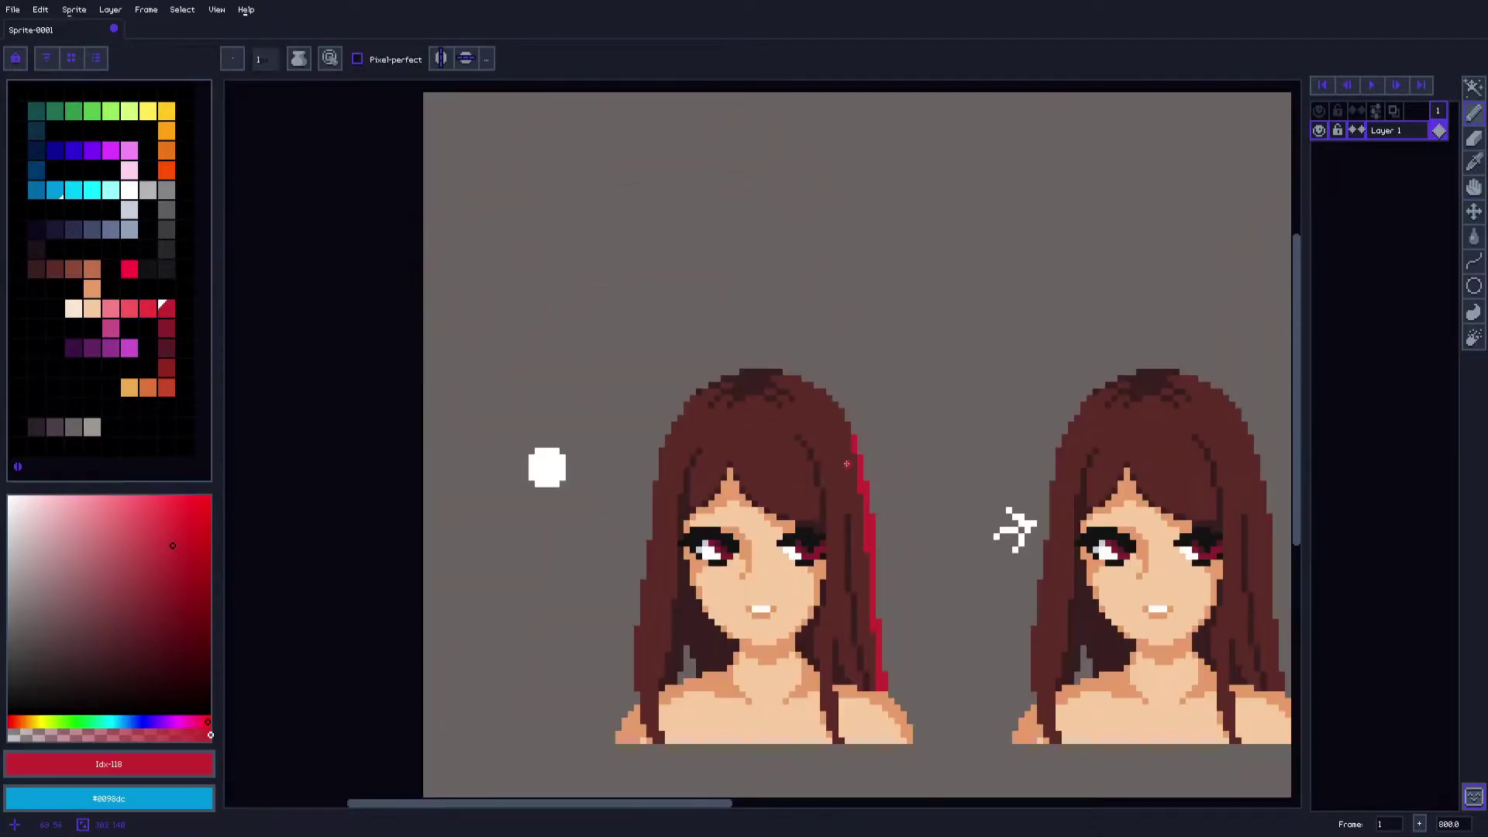
Select only the white disc contiguously, try it over the first portrait's face and eye, and return it to its original place
key(w)
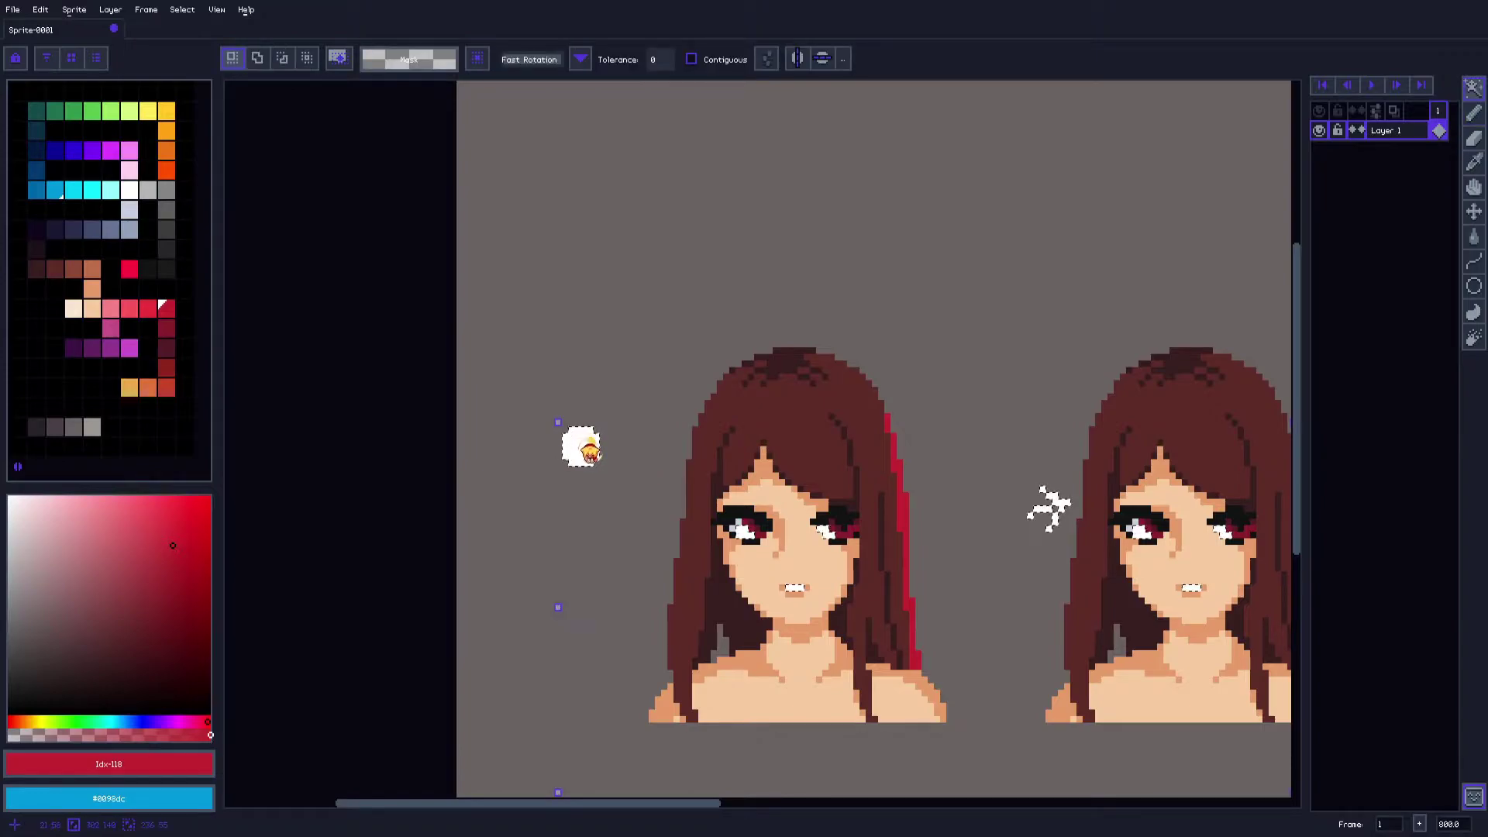
click(691, 59)
click(580, 446)
drag(581, 445, 794, 541)
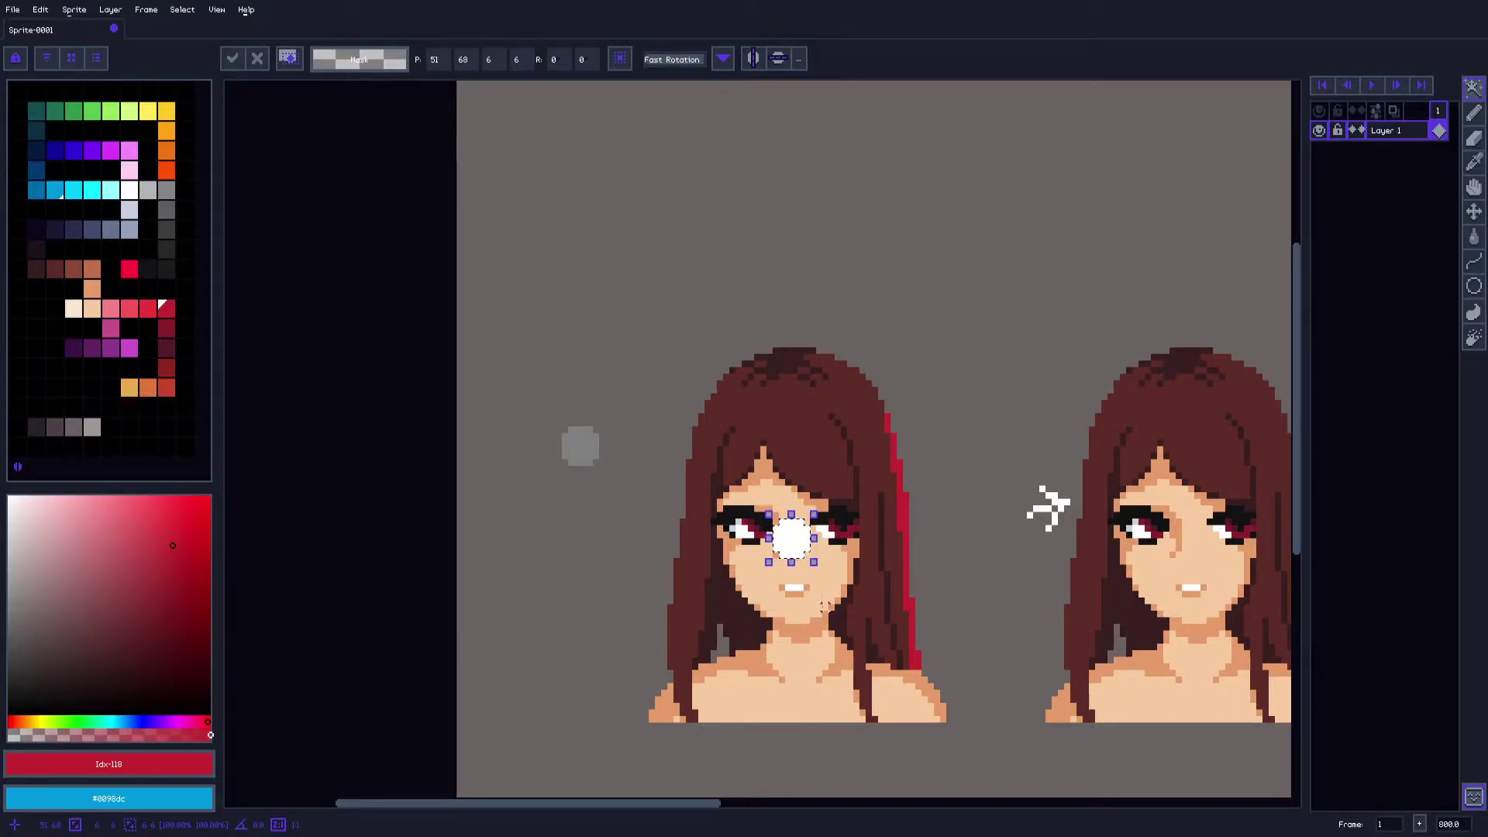
drag(794, 545, 849, 548)
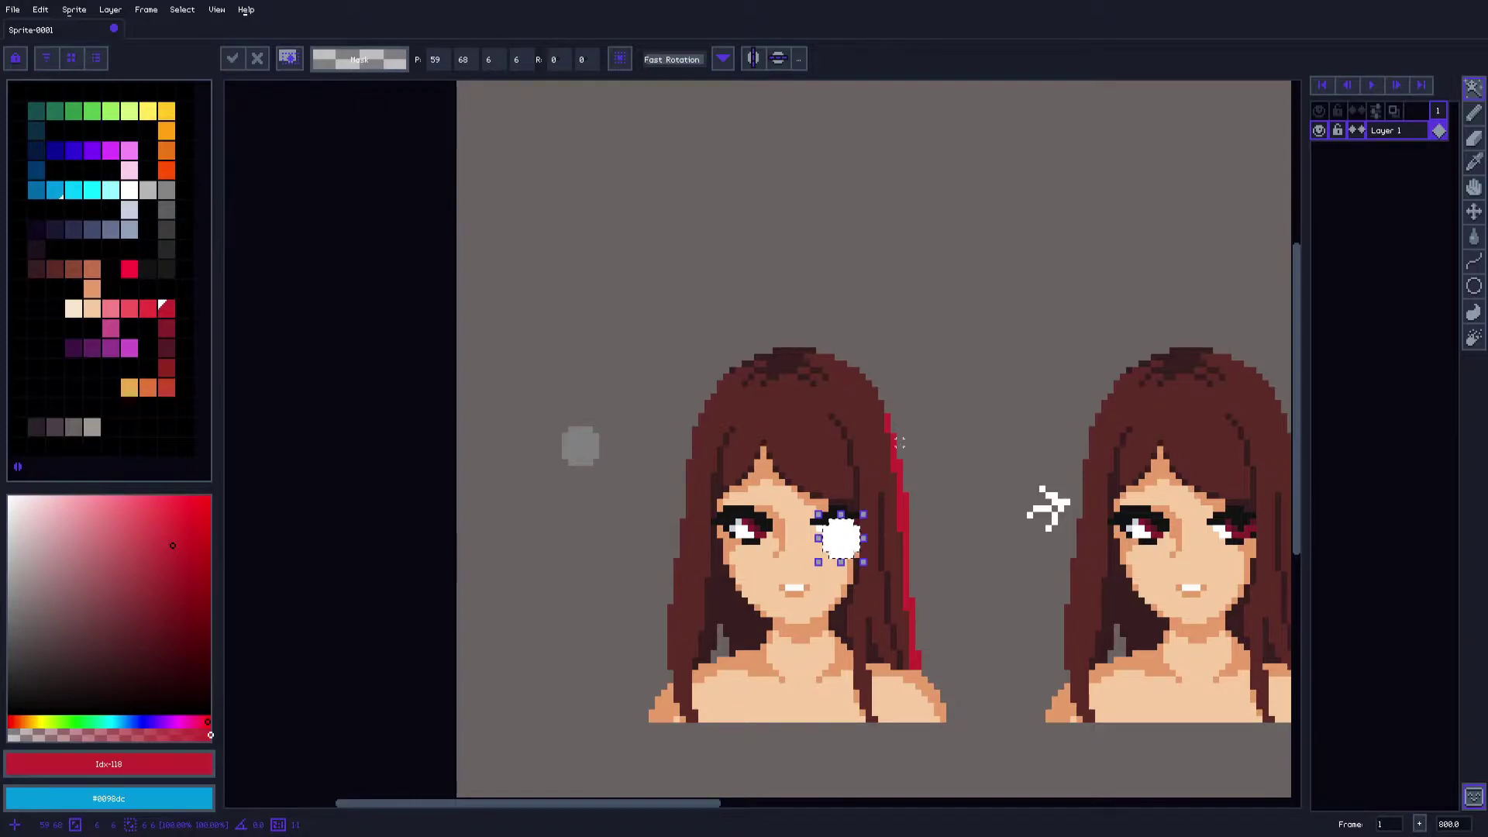
drag(839, 537, 578, 447)
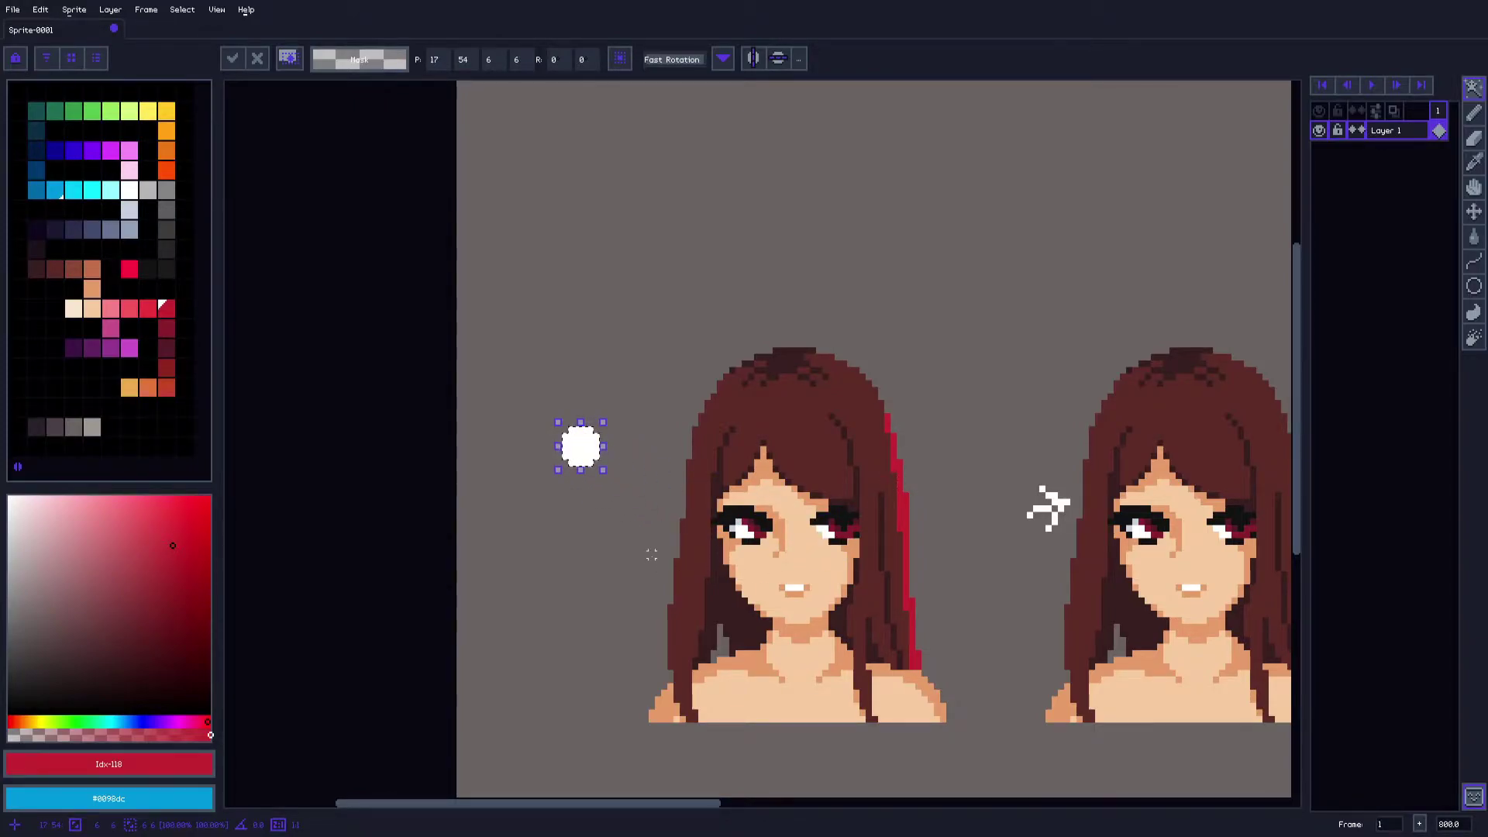
click(652, 555)
key(ctrl+d)
Extend the crimson rim on the first portrait's hair along the upper right outline as far as the crown
scroll(874, 549, up, 1)
key(i)
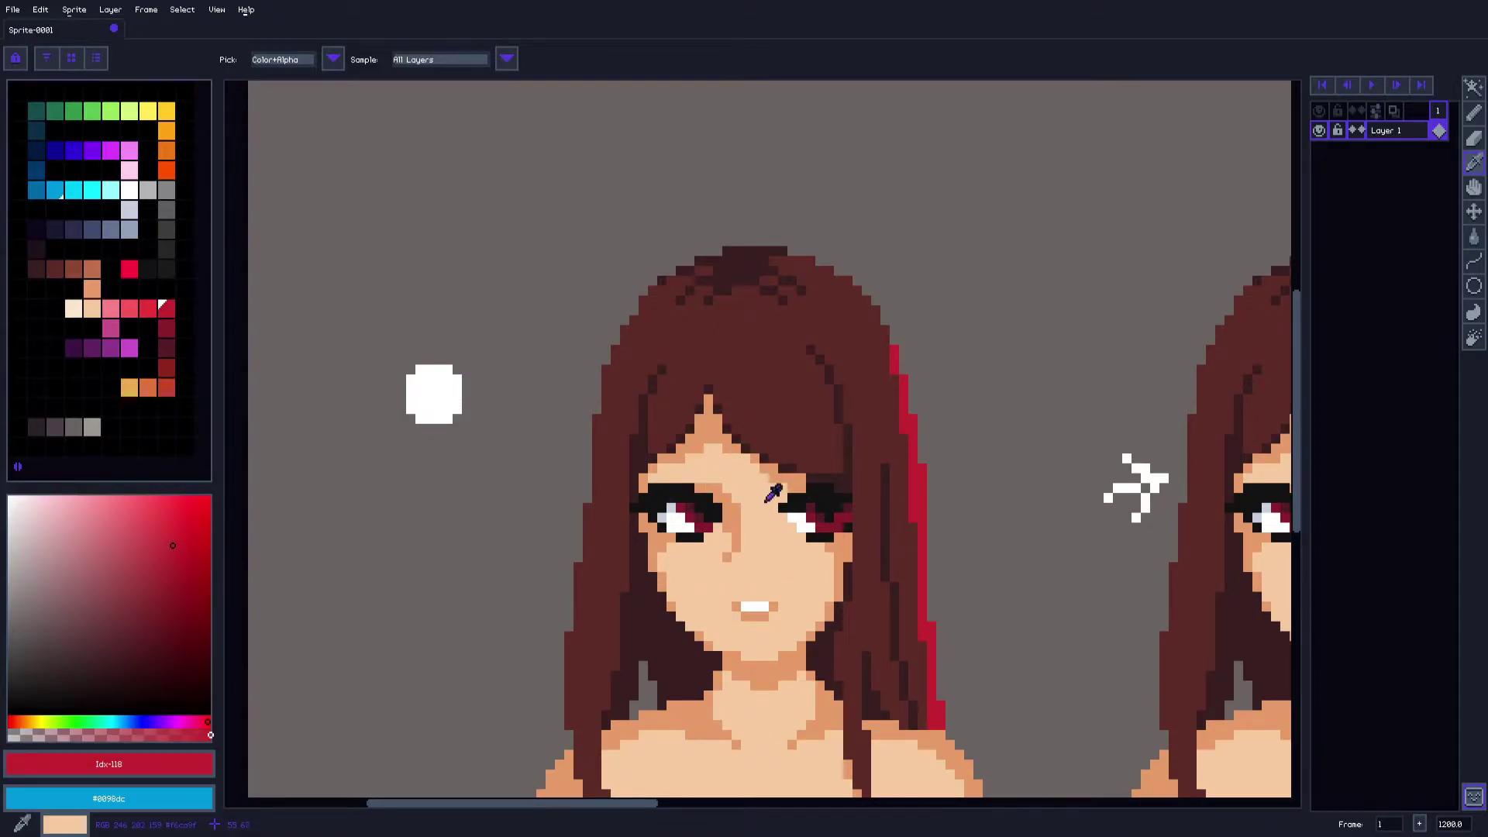
scroll(885, 343, up, 3)
click(887, 355)
key(b)
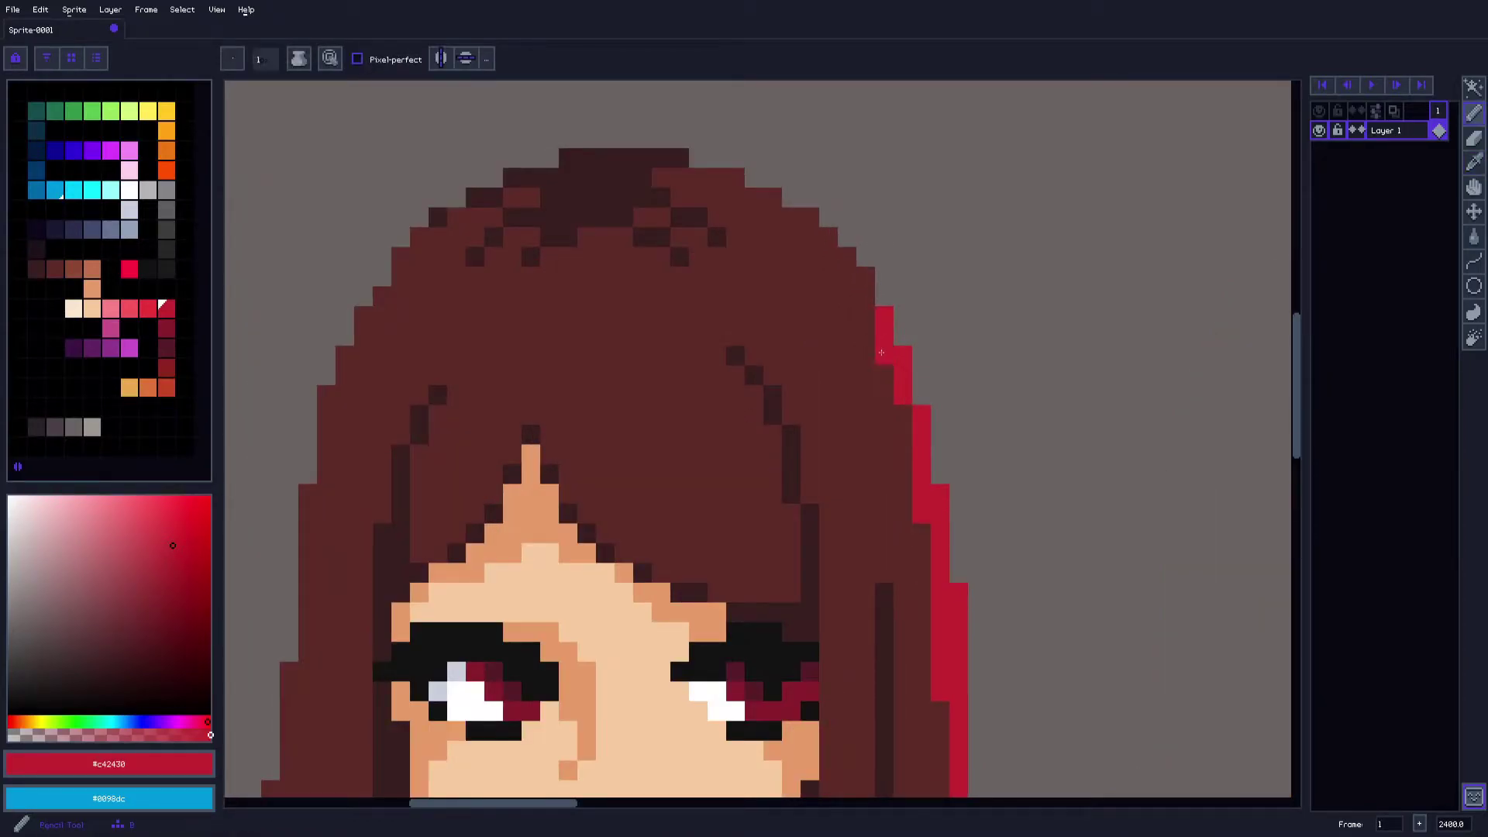
drag(868, 300, 865, 285)
click(827, 236)
click(809, 217)
click(772, 198)
click(733, 179)
mouse_move(727, 182)
mouse_down()
mouse_move(846, 199)
mouse_move(786, 191)
mouse_up()
click(852, 203)
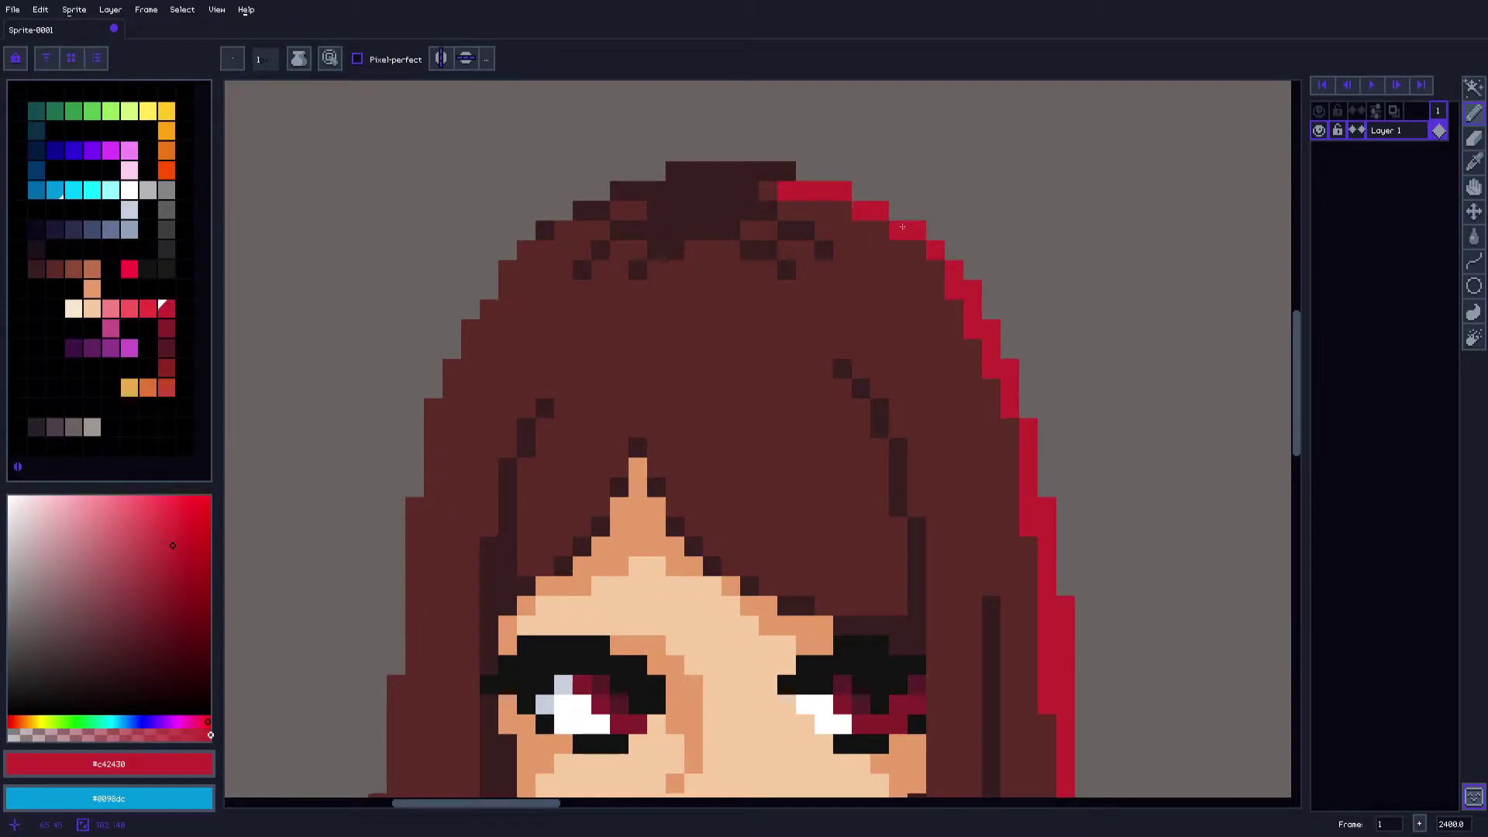
Paint a matching crimson rim along the upper left outline of the first portrait's hair, stopping it above eye level
scroll(938, 265, down, 4)
scroll(813, 214, up, 4)
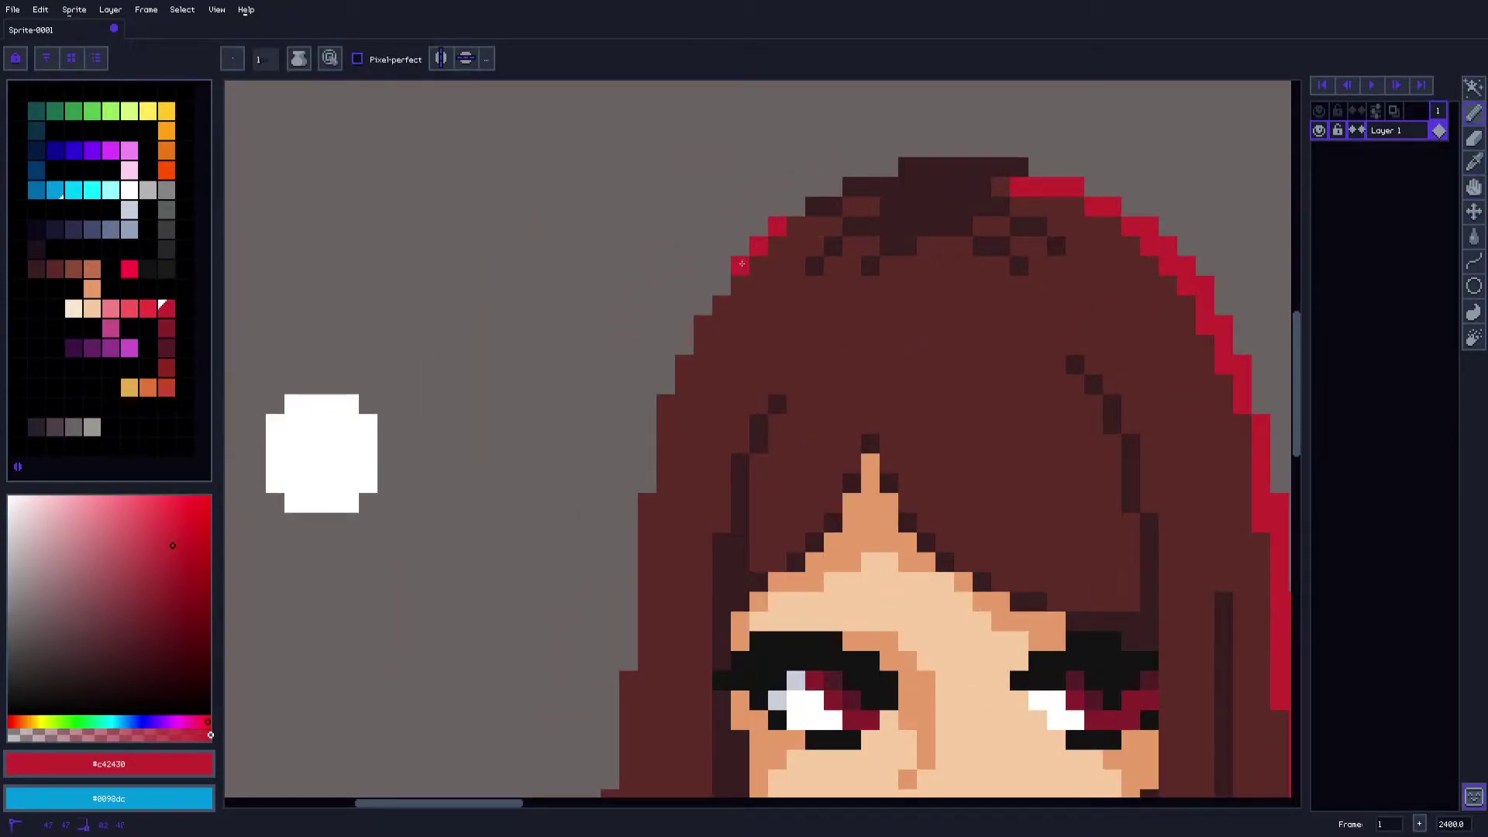
click(703, 325)
drag(695, 382, 743, 273)
click(732, 258)
click(714, 297)
click(711, 313)
drag(695, 394, 695, 434)
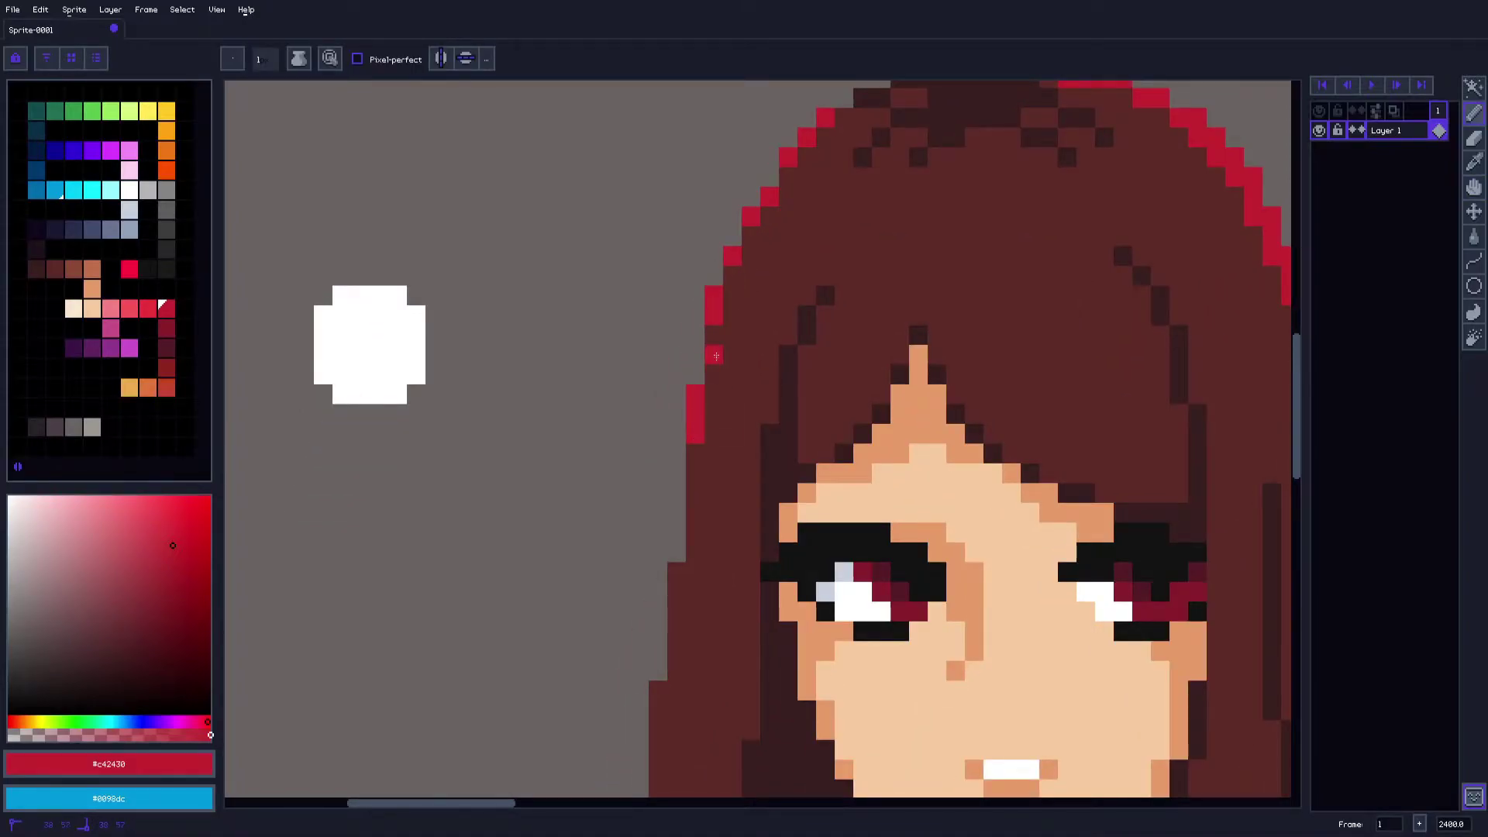
drag(714, 355, 713, 335)
scroll(695, 333, down, 2)
Fill the gaps in the crimson #c42430 rim on the first portrait's upper left hair outline and extend it down towards eye level
key(o)
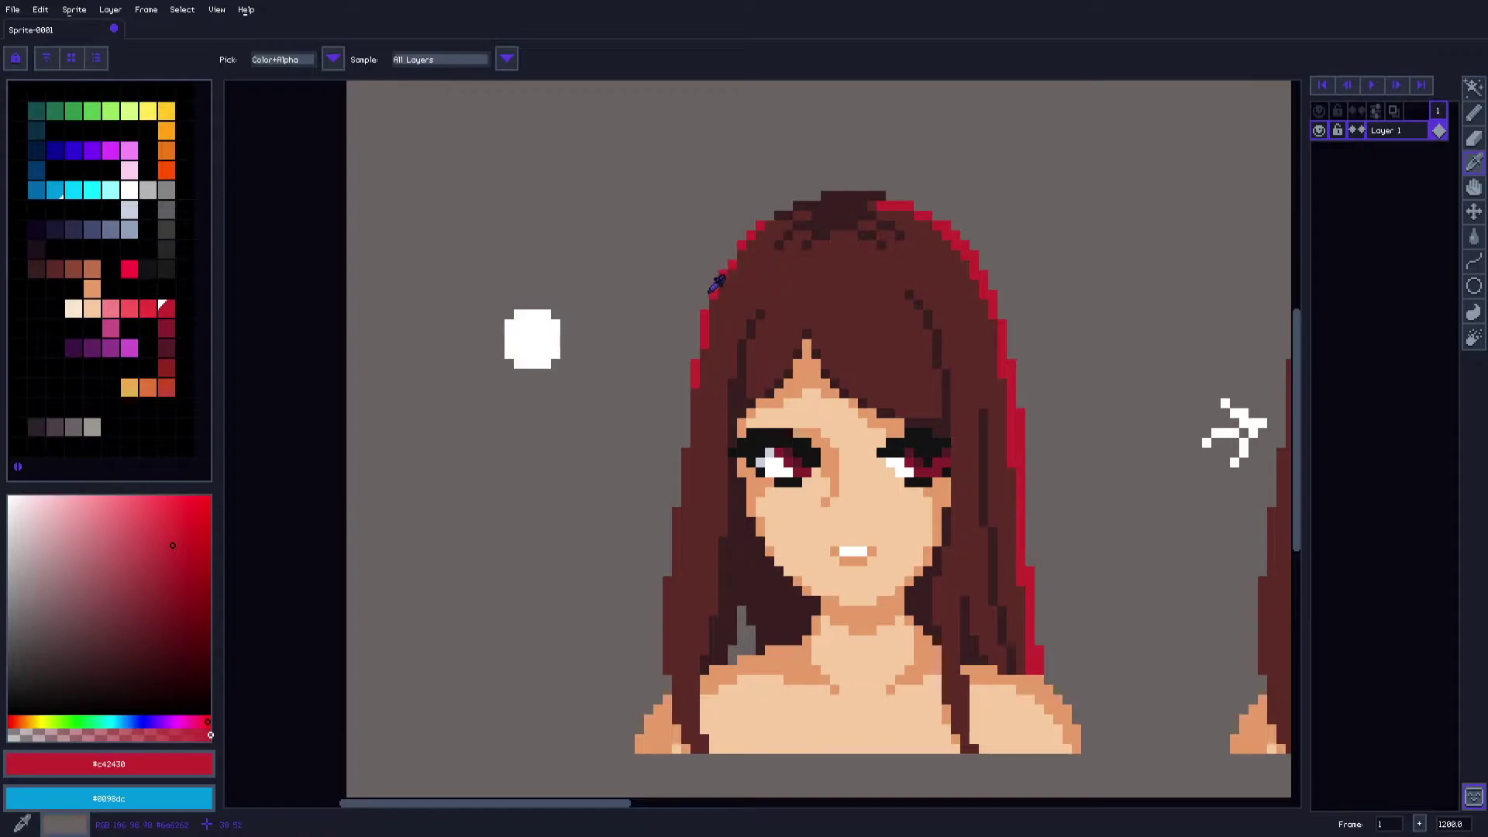
drag(819, 285, 730, 243)
scroll(936, 561, up, 1)
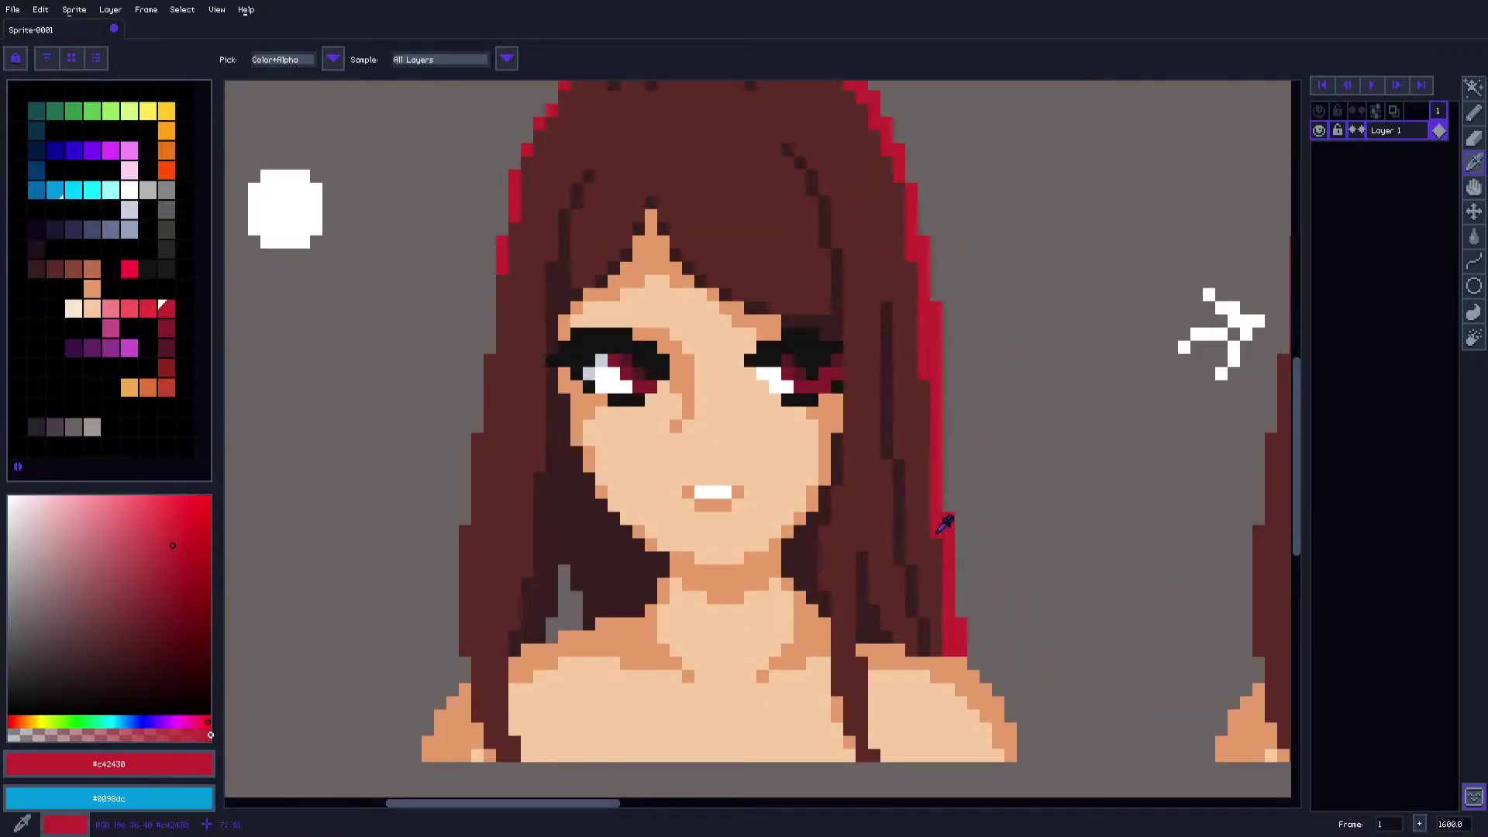
key(b)
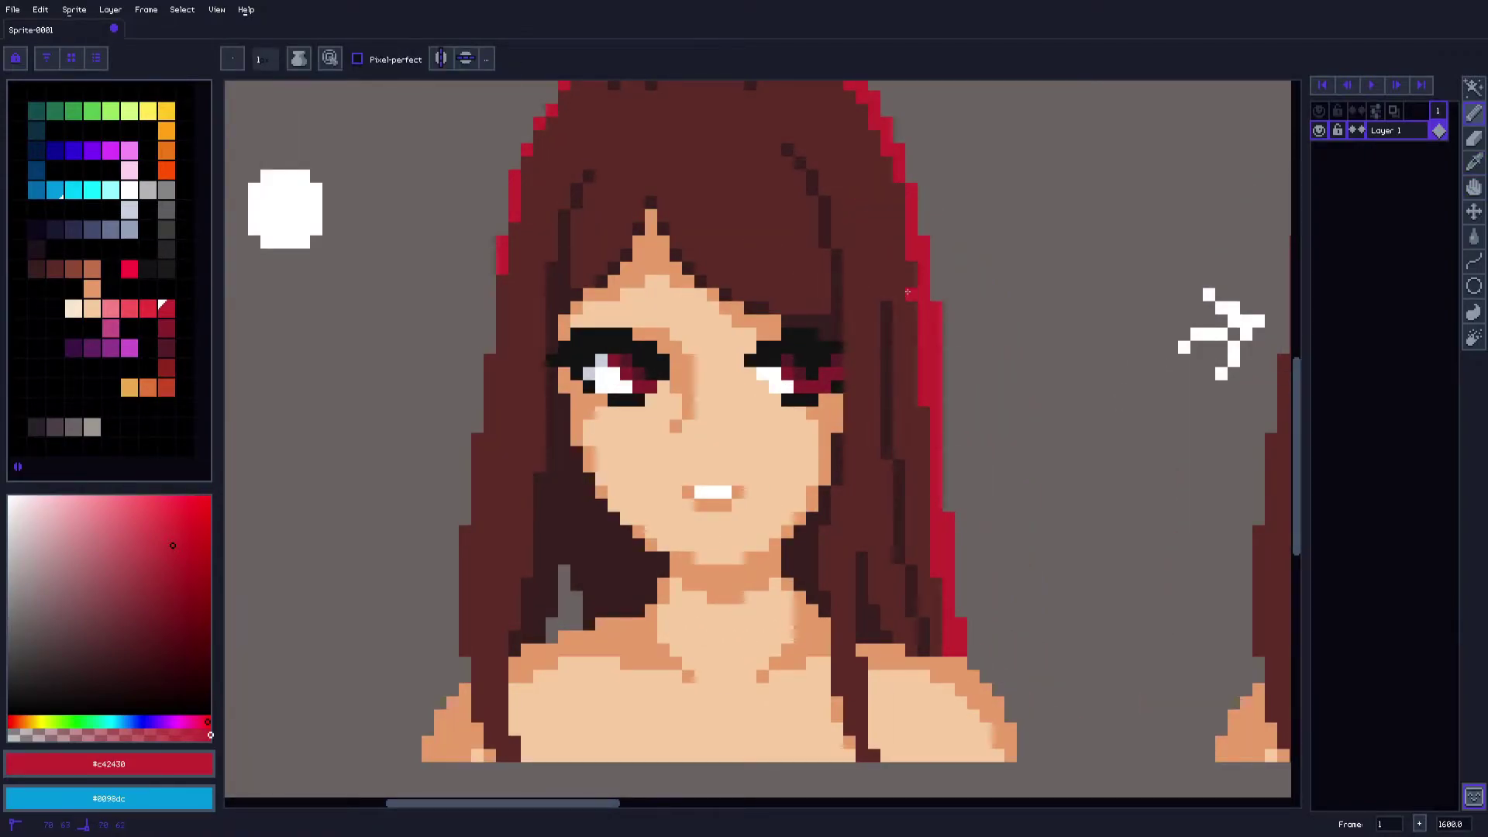
scroll(907, 309, up, 3)
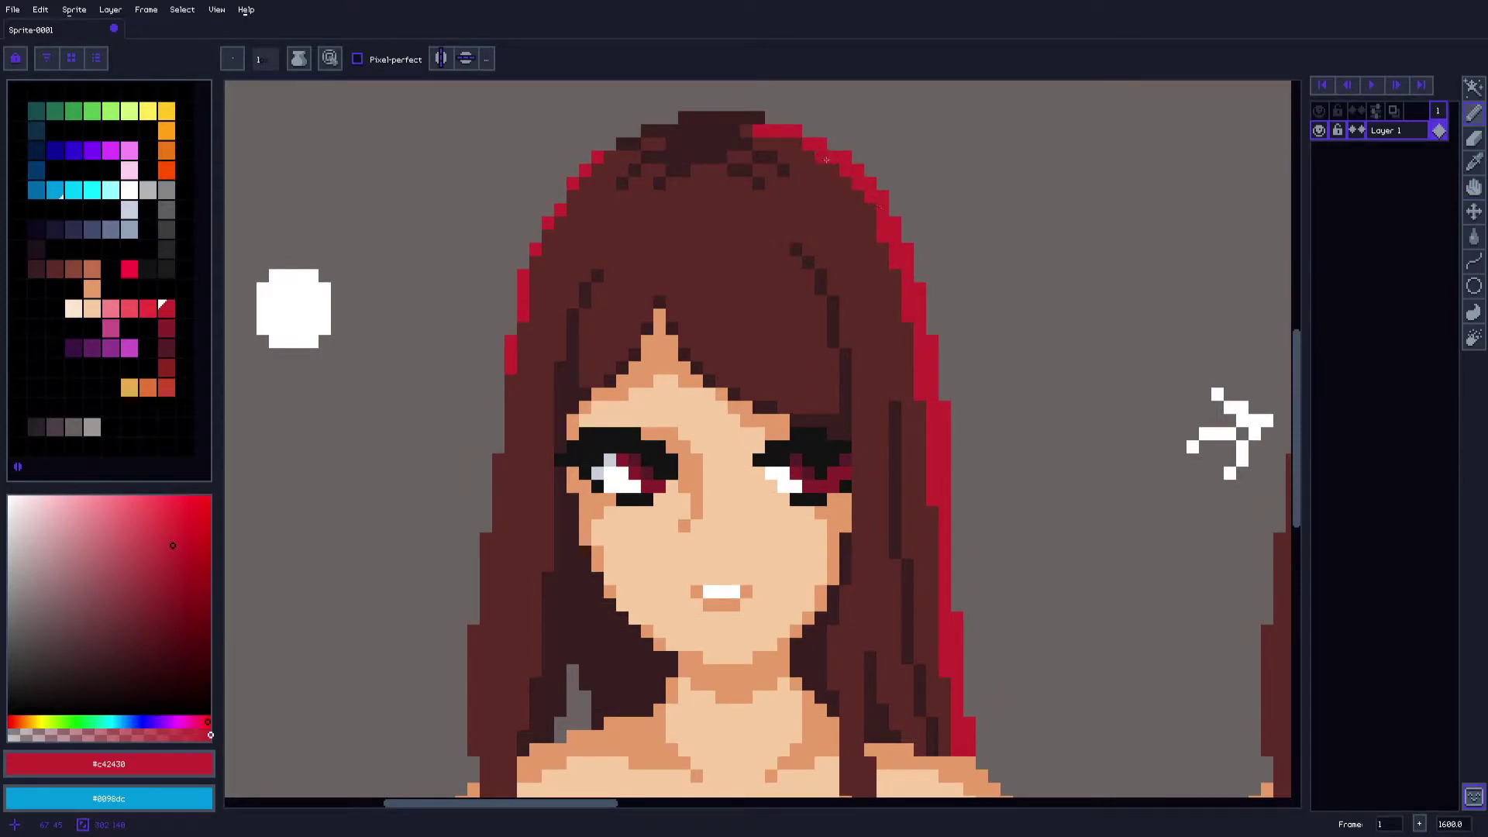
key(o)
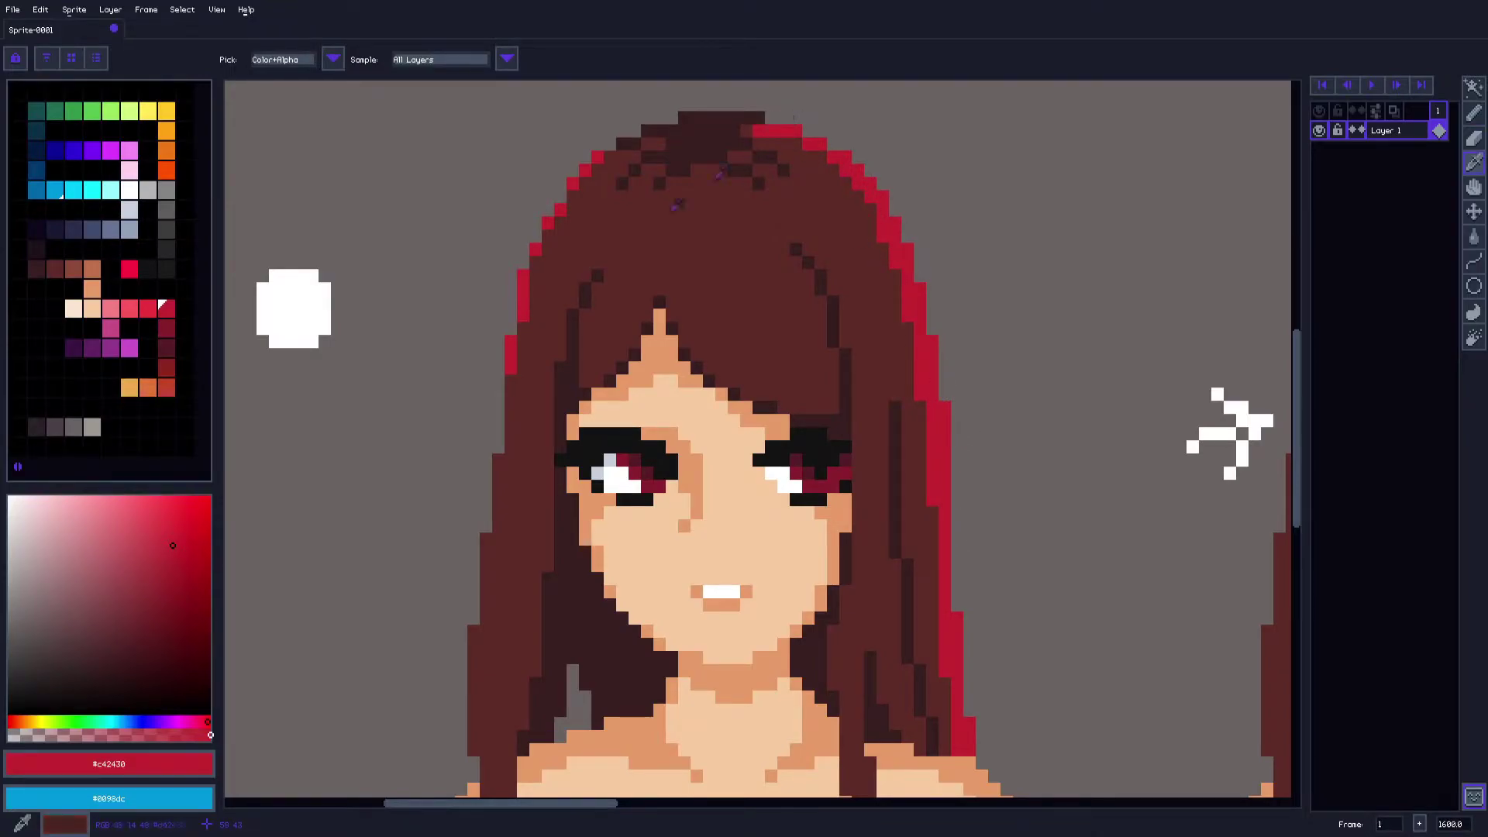
drag(599, 222, 733, 233)
scroll(725, 234, up, 1)
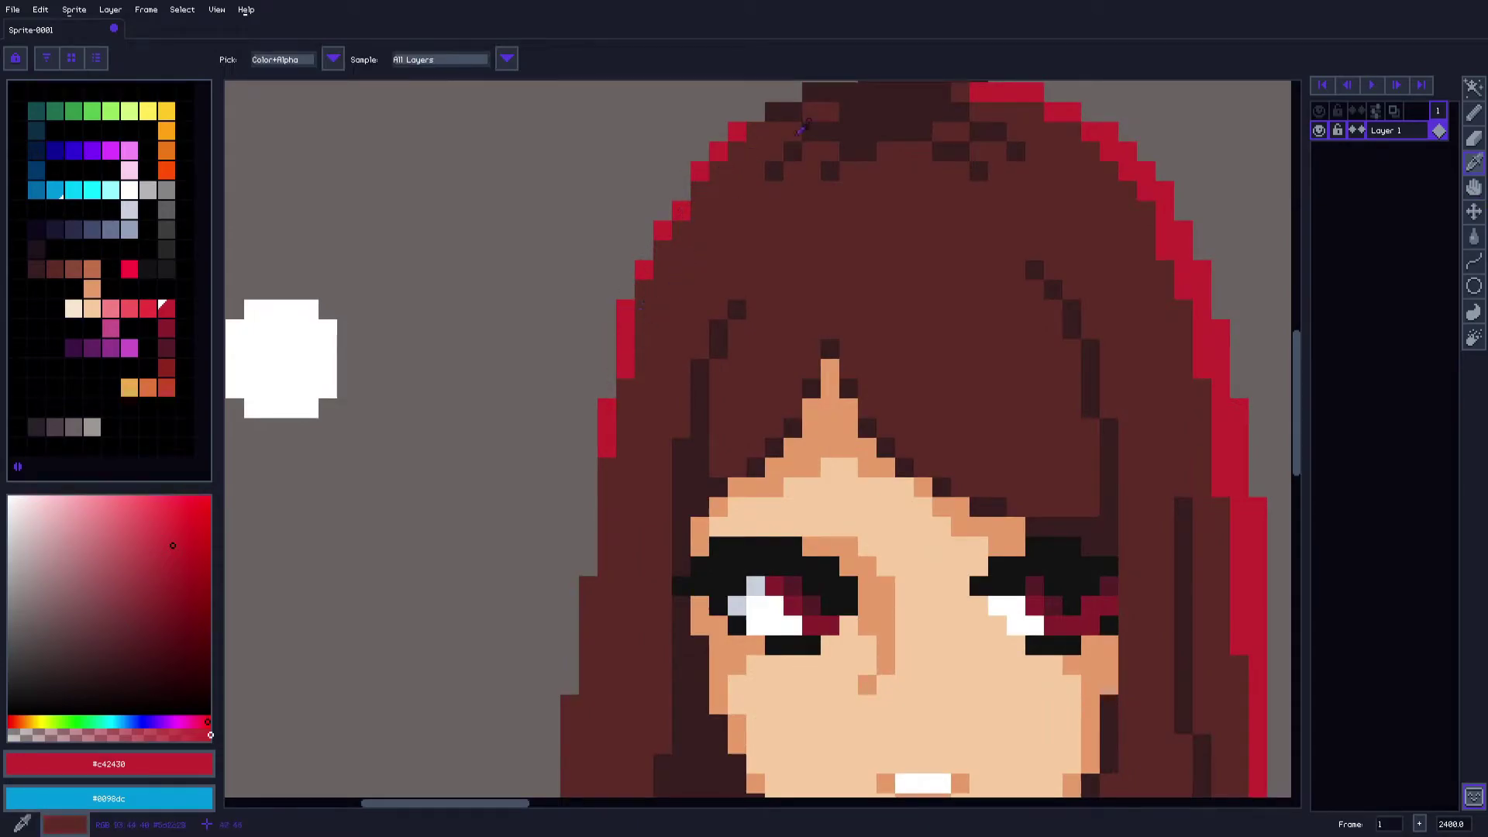
drag(644, 491, 711, 449)
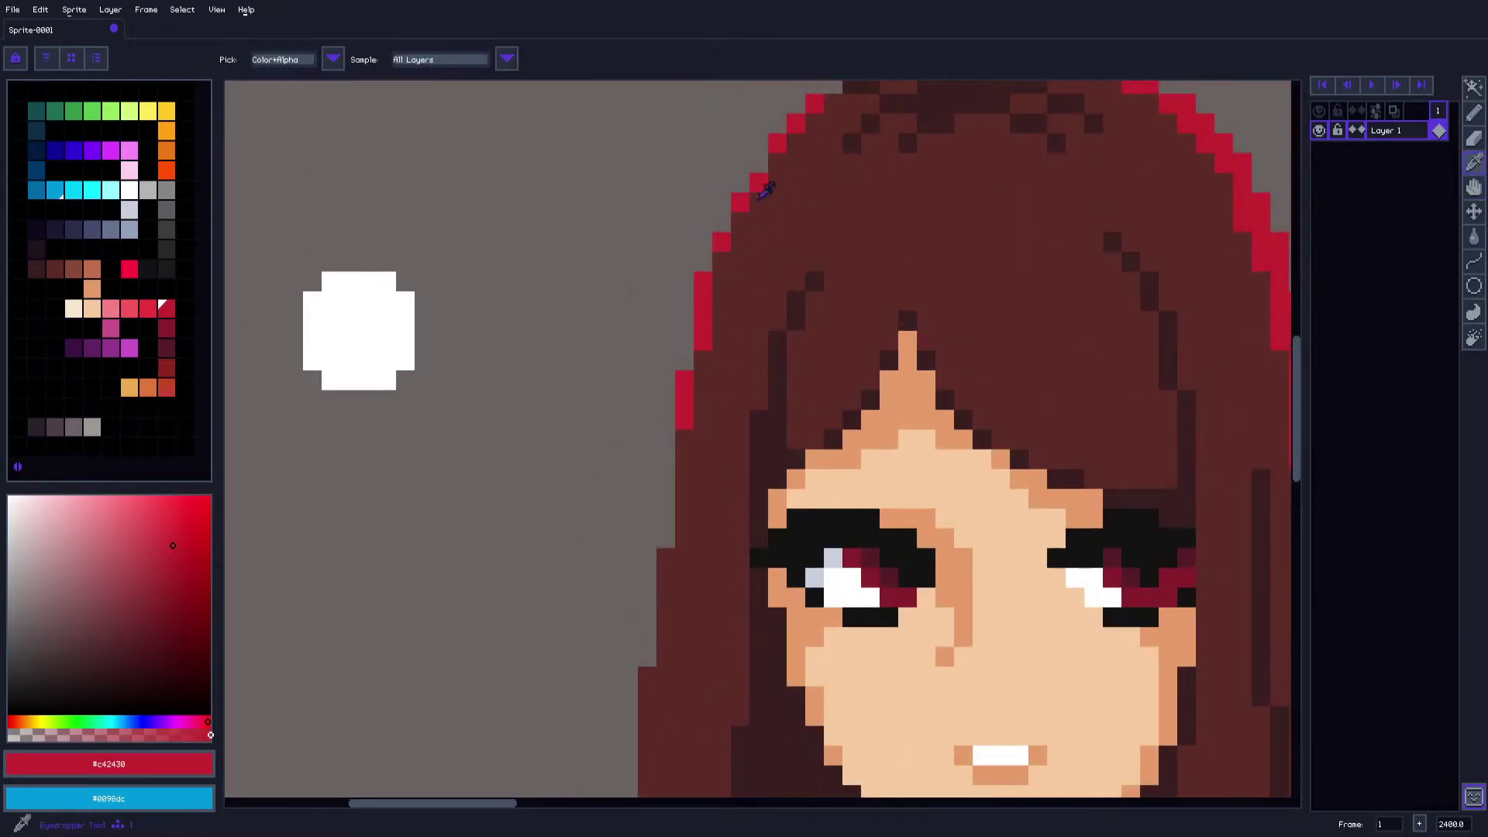
key(b)
click(739, 221)
click(721, 261)
drag(682, 439, 684, 518)
click(682, 341)
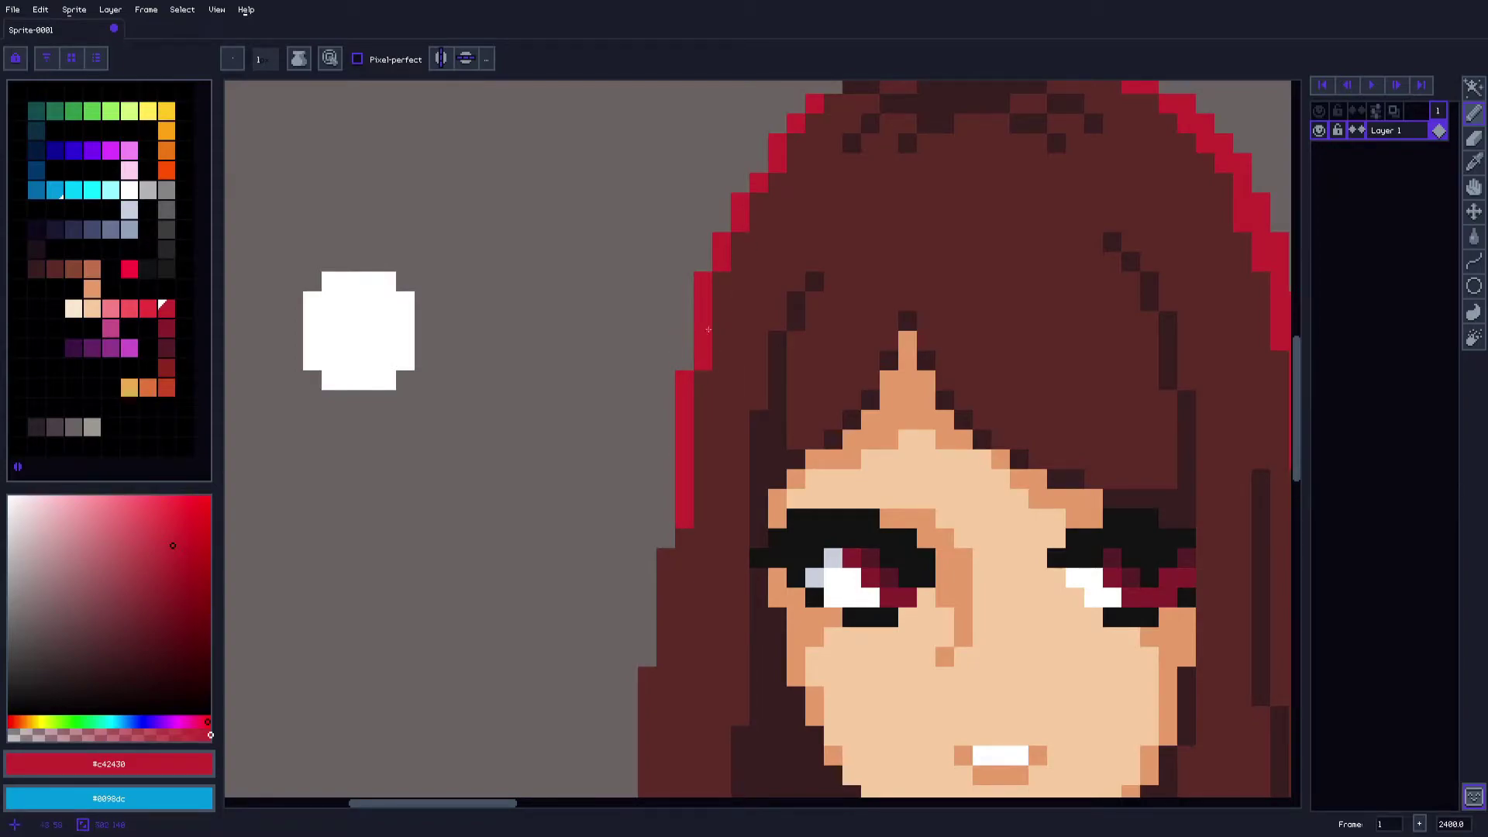
Continue the crimson rim in short broken segments down the left outline of the first portrait's hair, stopping above the shoulder
key(v)
key(ctrl+z)
key(b)
mouse_move(700, 515)
mouse_down()
mouse_move(782, 239)
mouse_move(744, 326)
mouse_up()
key(v)
key(b)
mouse_move(730, 401)
mouse_down()
mouse_move(729, 443)
mouse_move(737, 309)
mouse_up()
key(v)
key(b)
drag(693, 365, 695, 438)
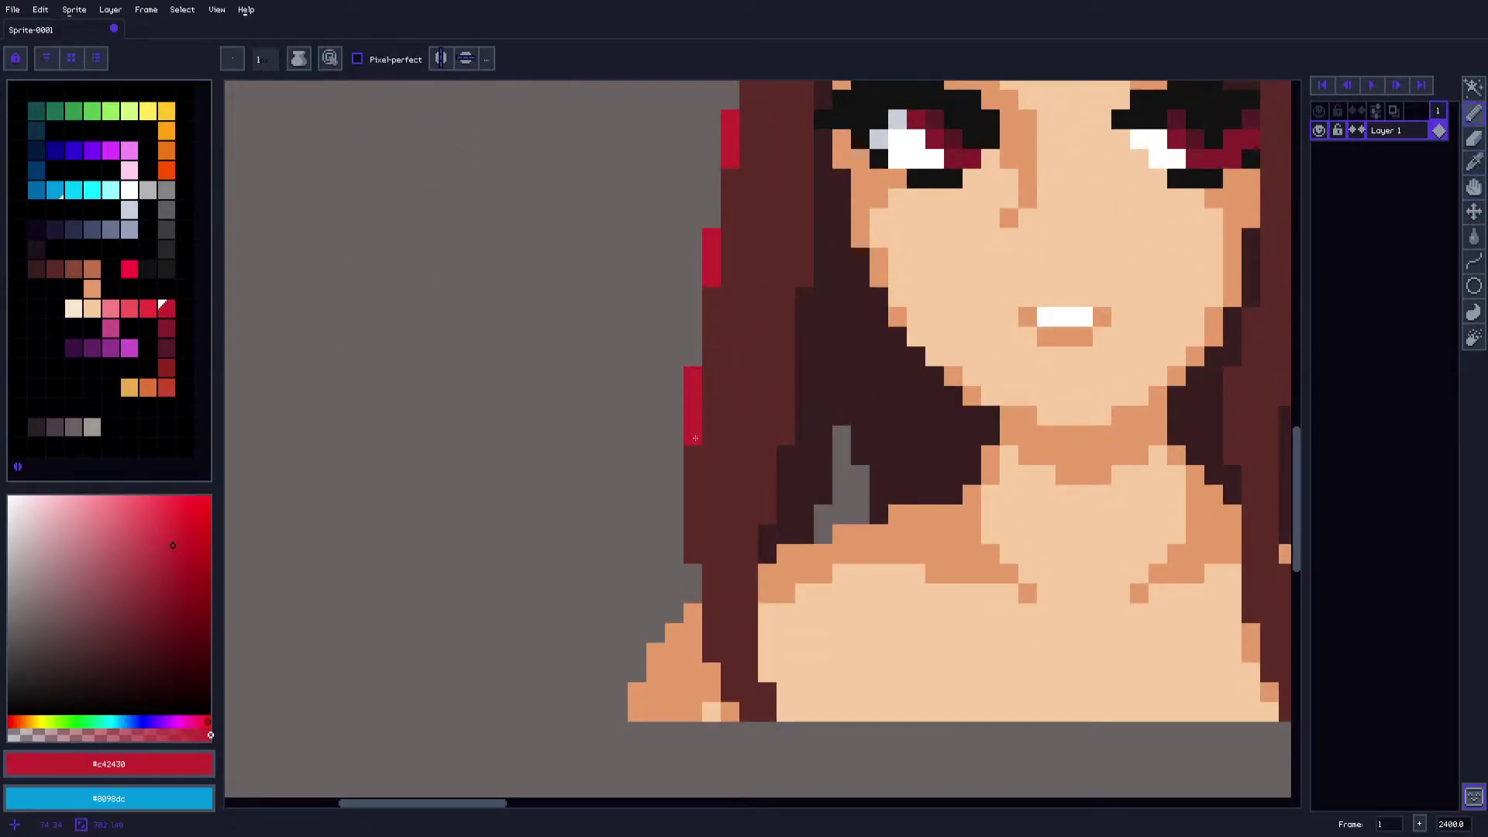
Sample the skin shadow #e69c69 and deepen the shadow under the first portrait's chin, reshaping its lower edge on the neck
scroll(698, 434, down, 4)
key(o)
scroll(693, 434, up, 2)
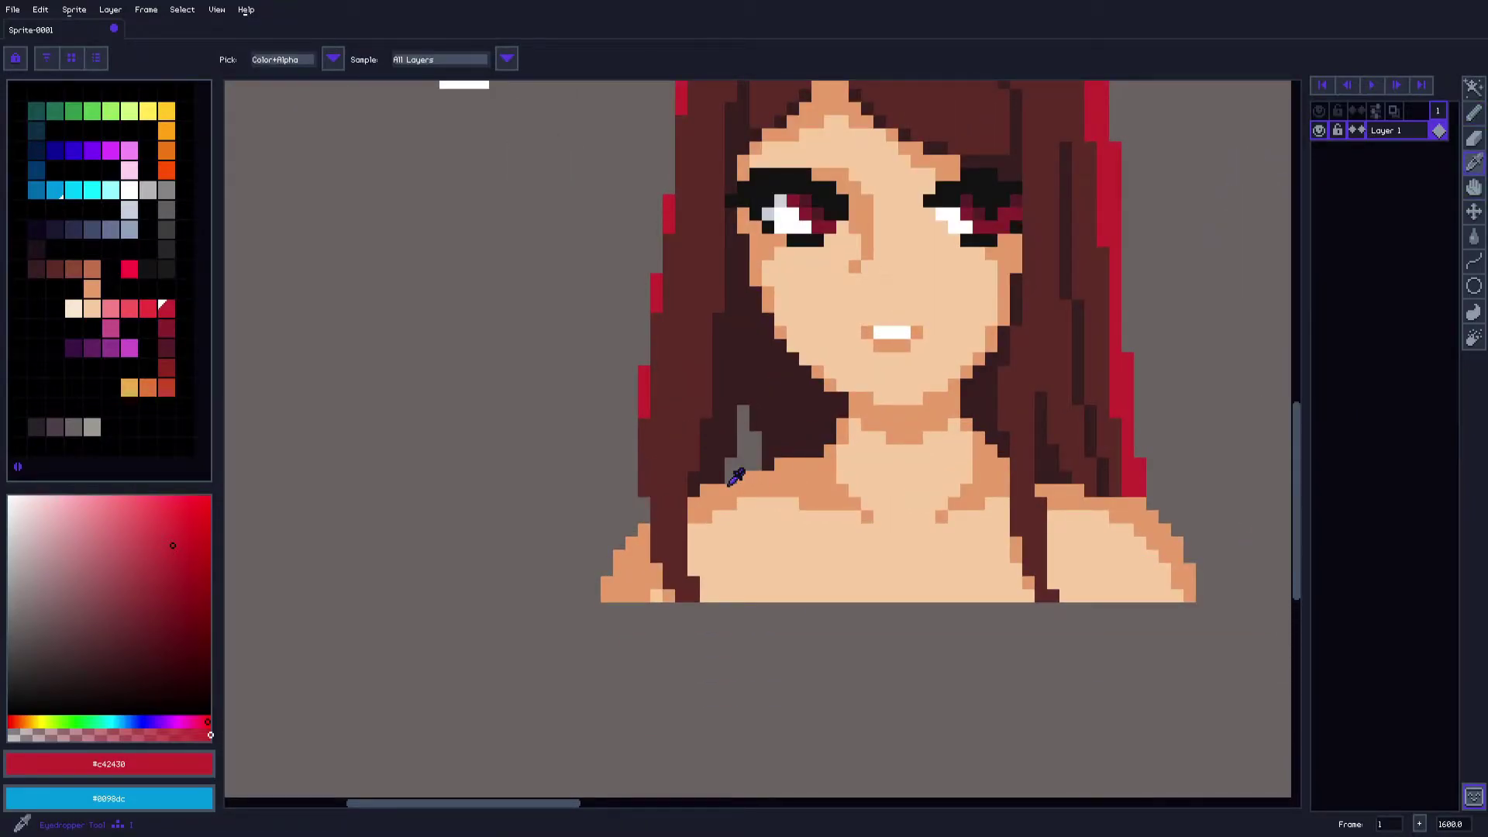
scroll(891, 418, up, 4)
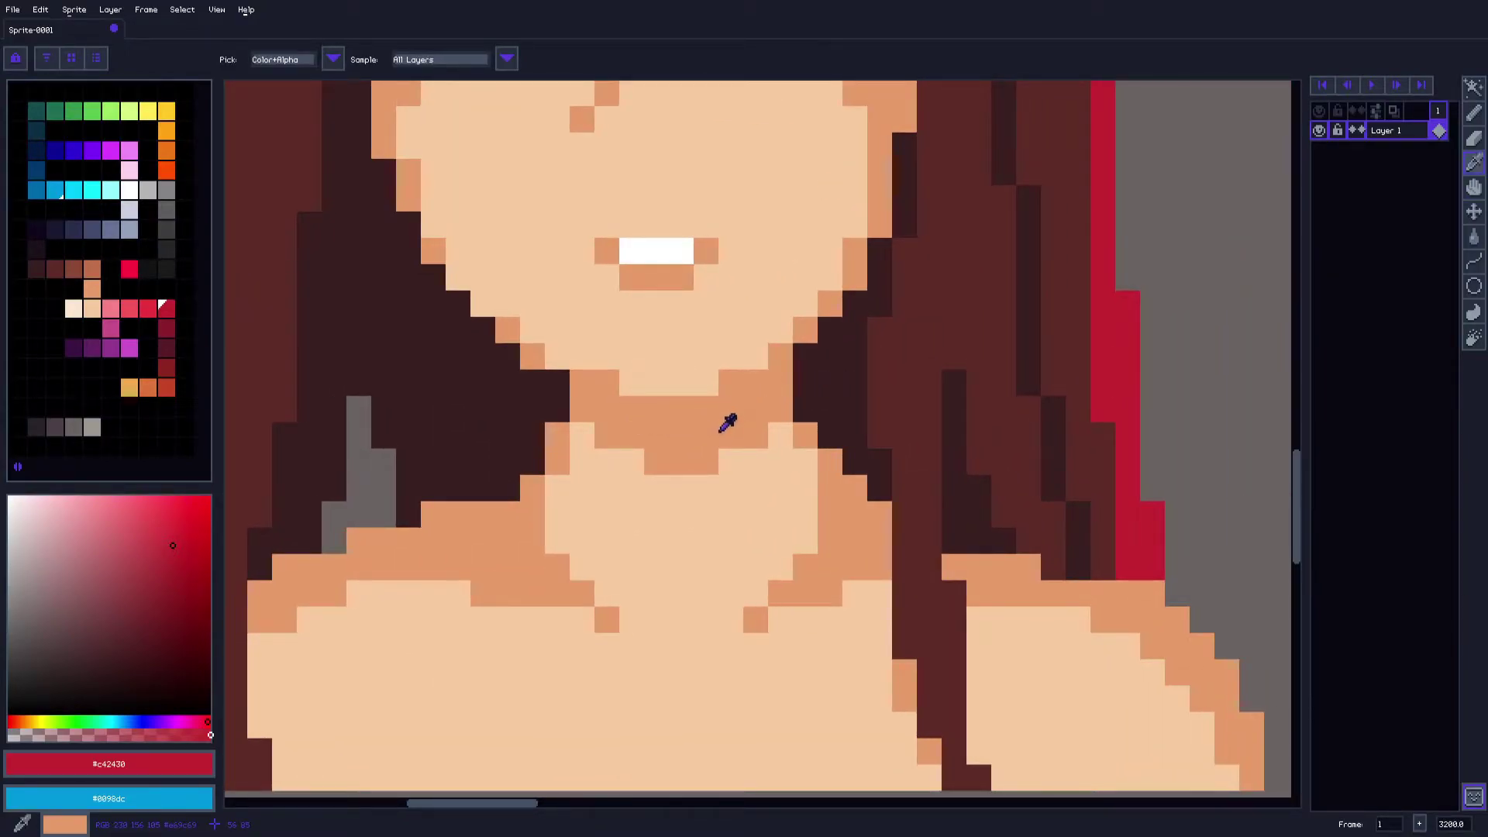
click(728, 422)
key(b)
drag(682, 488, 781, 434)
click(639, 455)
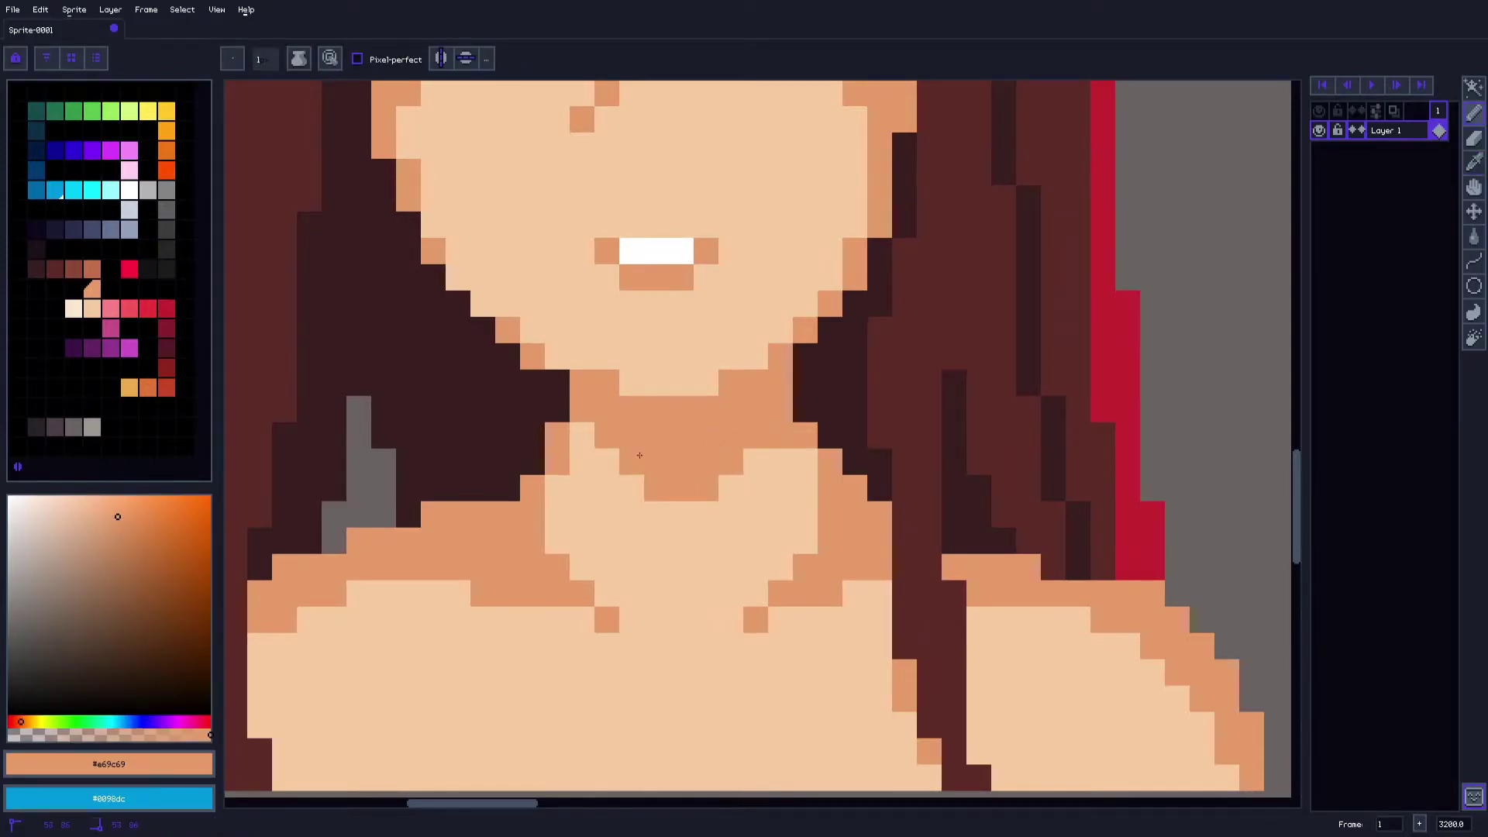
Extend the first portrait's left collarbone shadow towards the centre with #e69c69, correcting its edge with light skin #f6ca9f
scroll(639, 456, down, 3)
key(i)
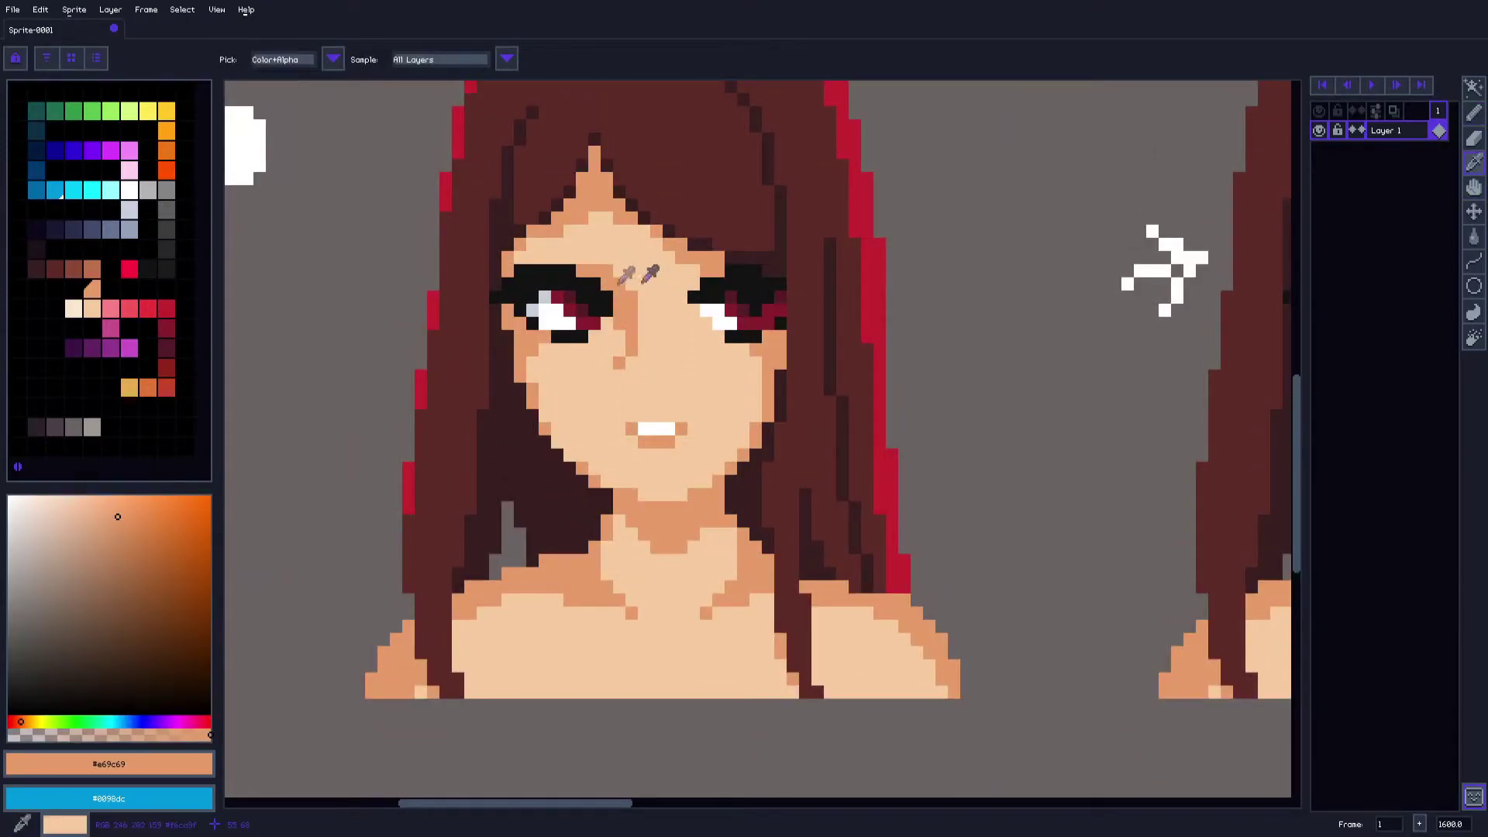
drag(637, 453, 671, 378)
scroll(757, 504, up, 1)
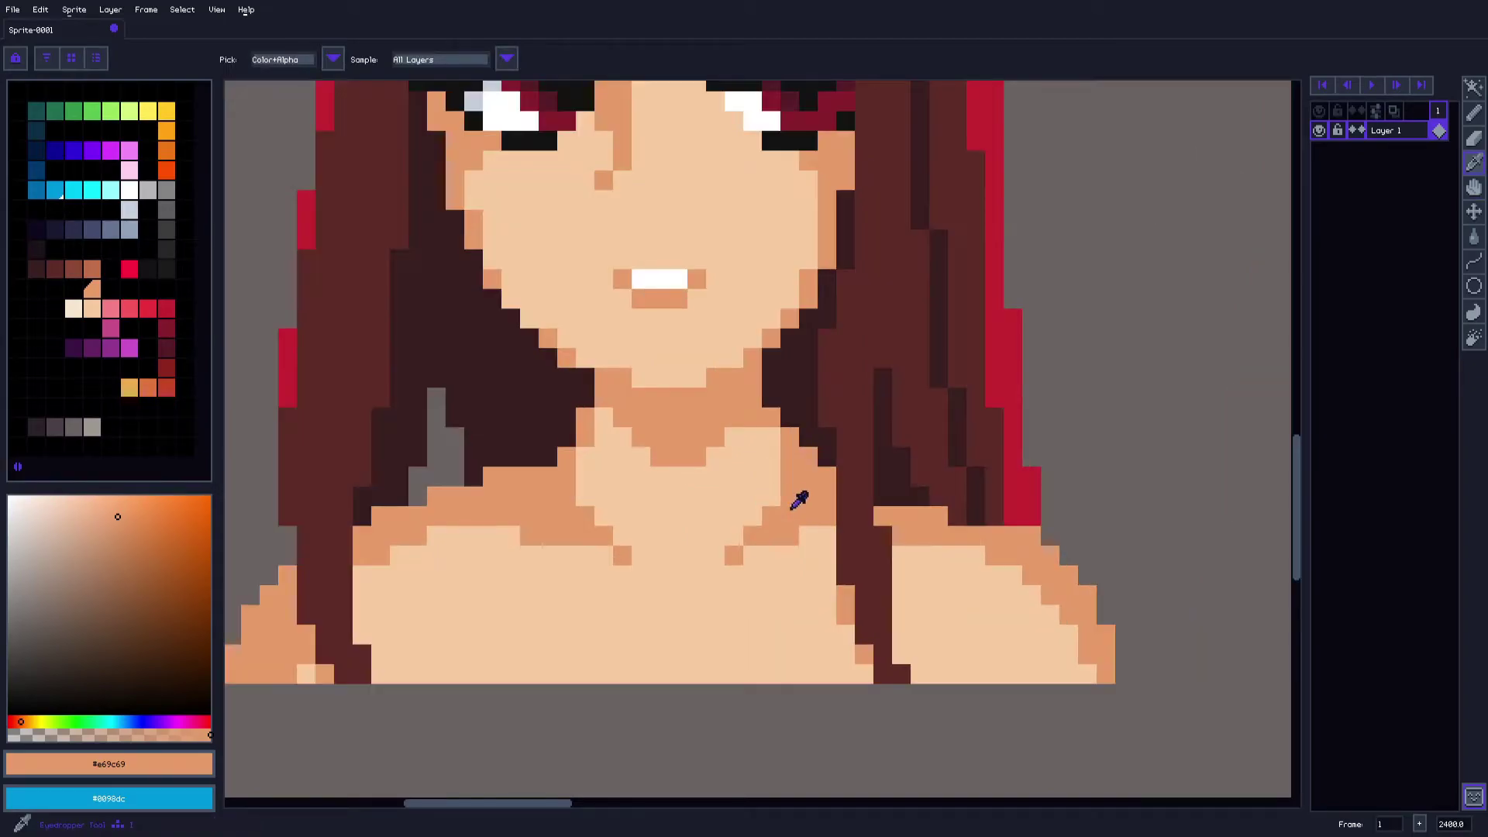
key(b)
click(752, 519)
key(b)
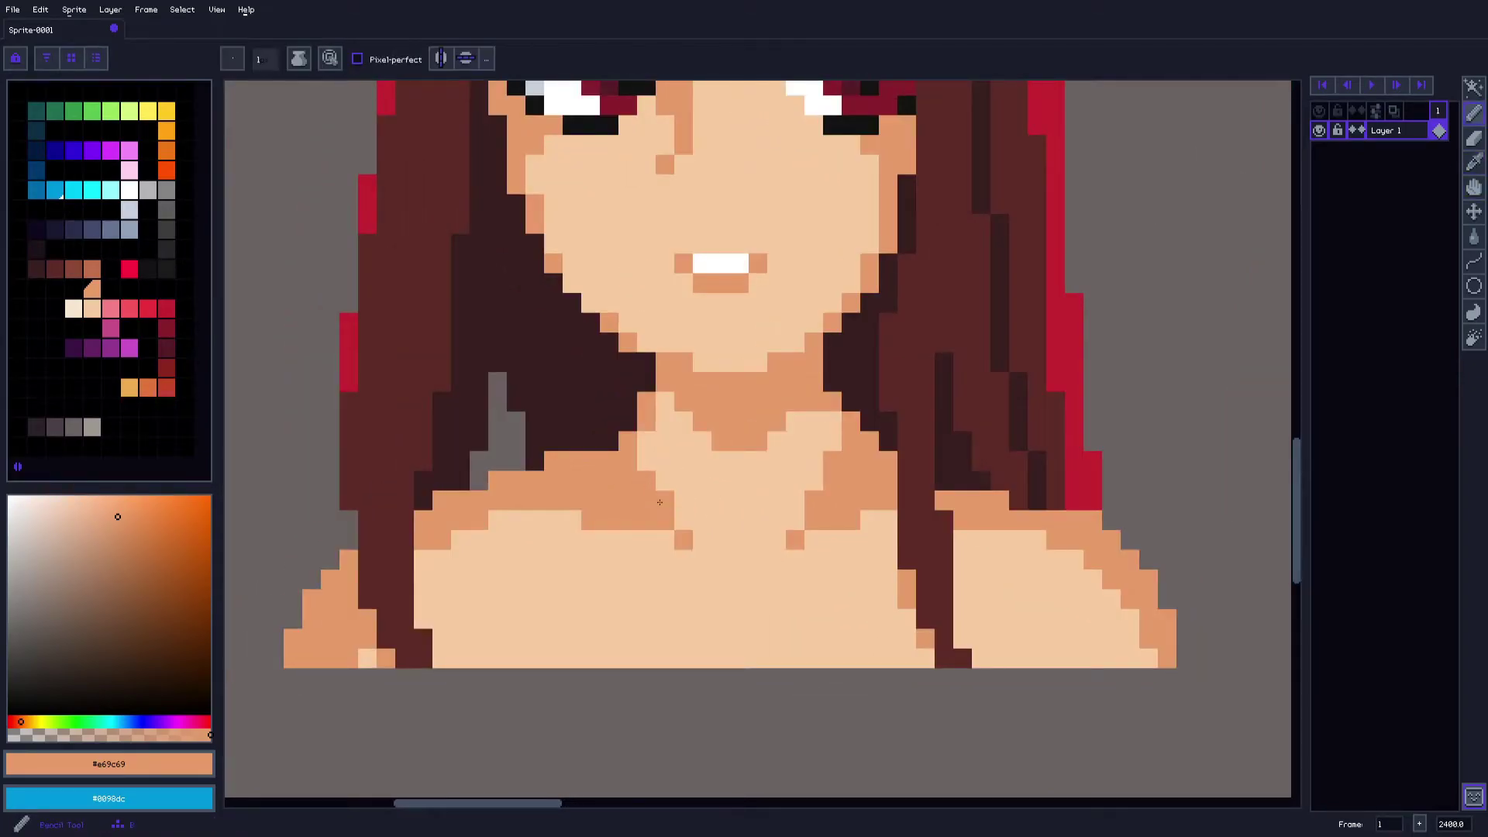
click(684, 521)
alt+click(684, 542)
click(701, 540)
alt+click(688, 558)
click(683, 540)
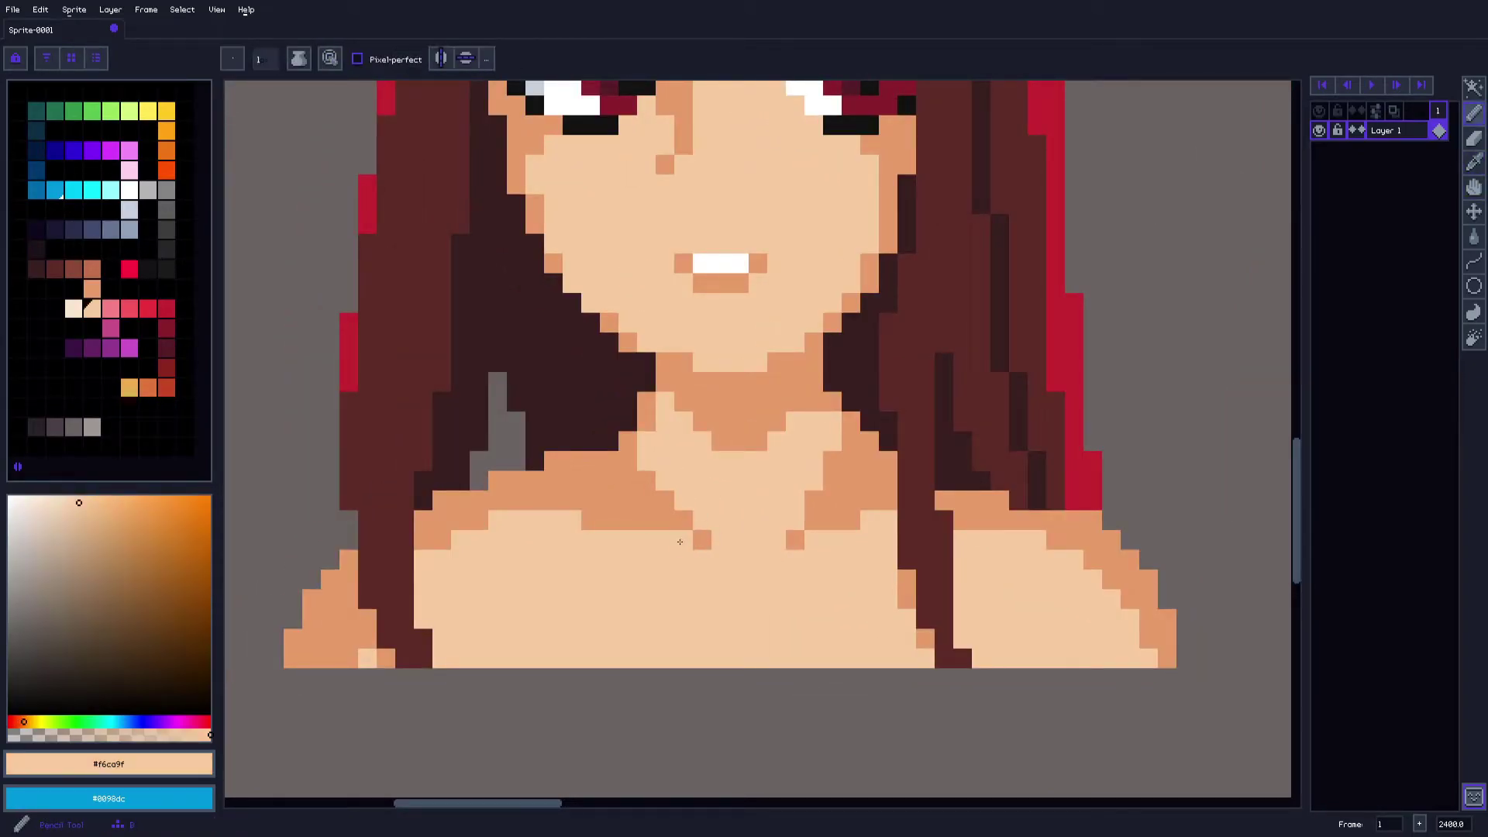
click(624, 498)
key(b)
click(684, 539)
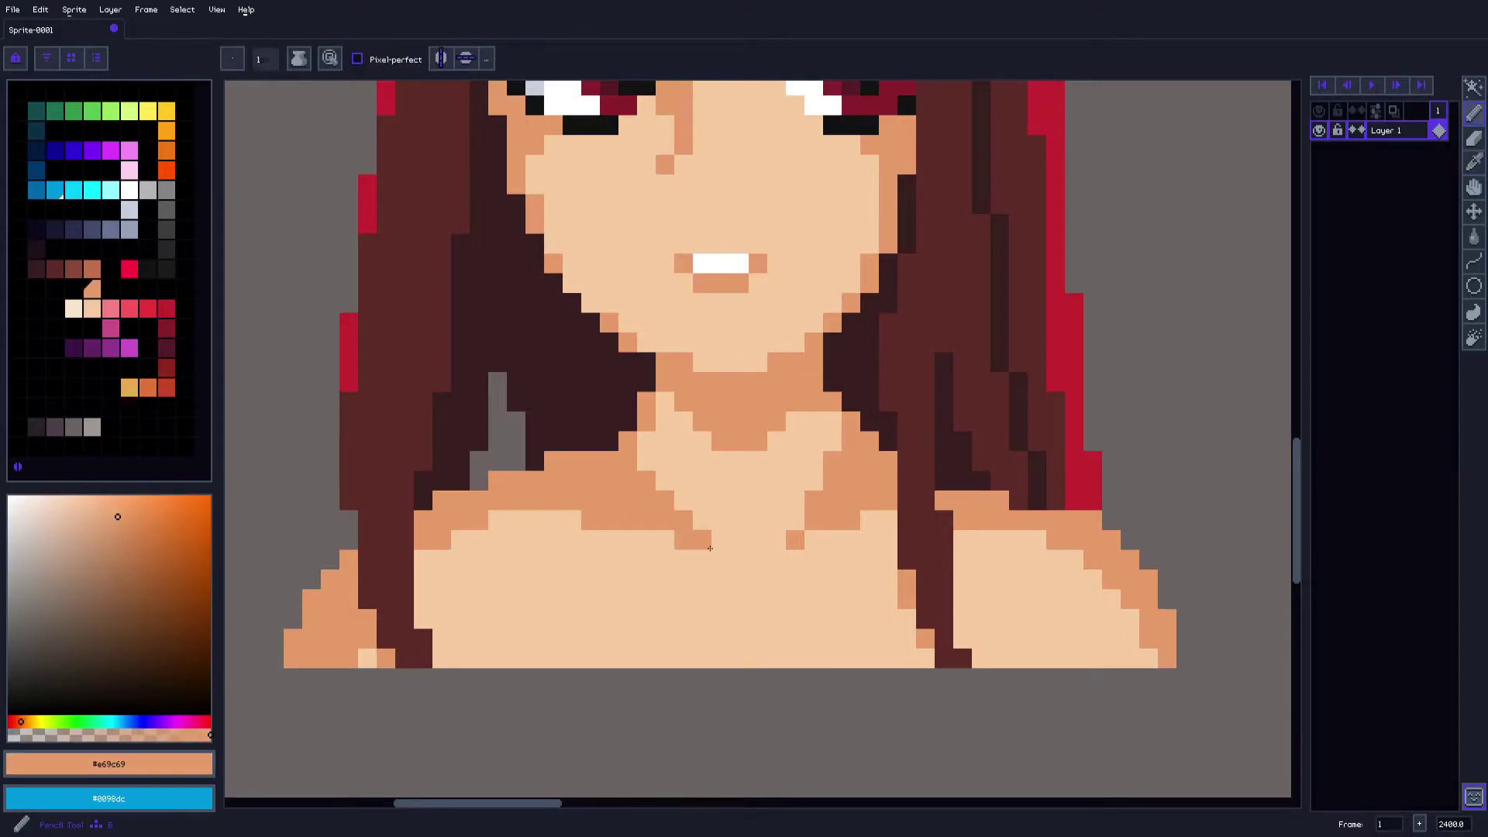
drag(707, 549, 653, 513)
Reshape the first portrait's right collarbone shadow into a longer diagonal using the light and shadow skin tones
key(i)
key(b)
drag(759, 504, 740, 523)
key(i)
click(780, 527)
key(b)
click(740, 523)
alt+click(737, 505)
key(i)
click(817, 508)
click(799, 472)
key(b)
key(i)
Replace all the crimson rim on the first portrait's hair with dark brown #391f21 using a non-contiguous fill
scroll(701, 442, down, 2)
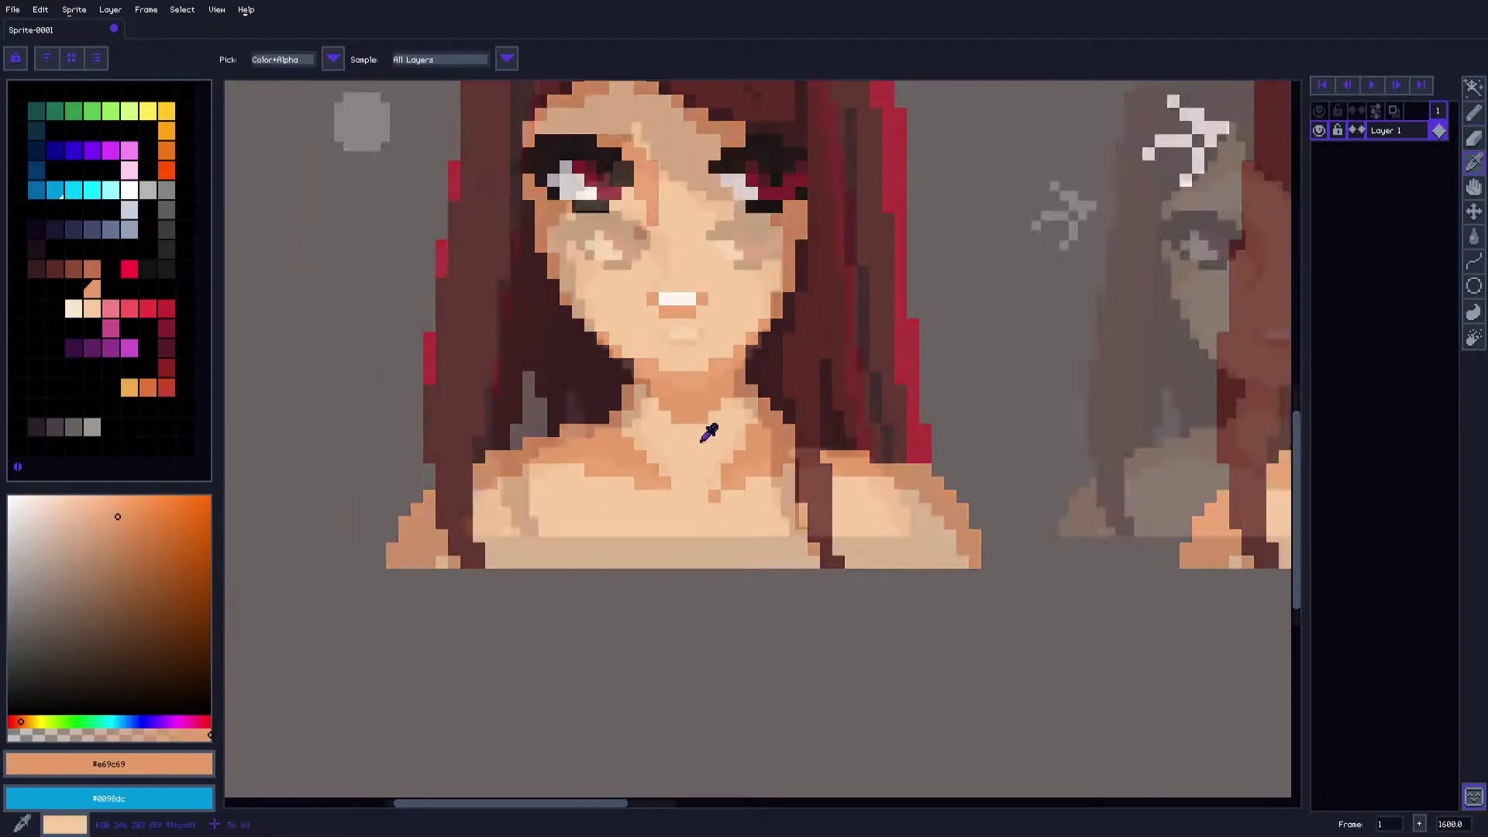
scroll(709, 433, down, 1)
scroll(747, 415, up, 1)
scroll(775, 403, down, 3)
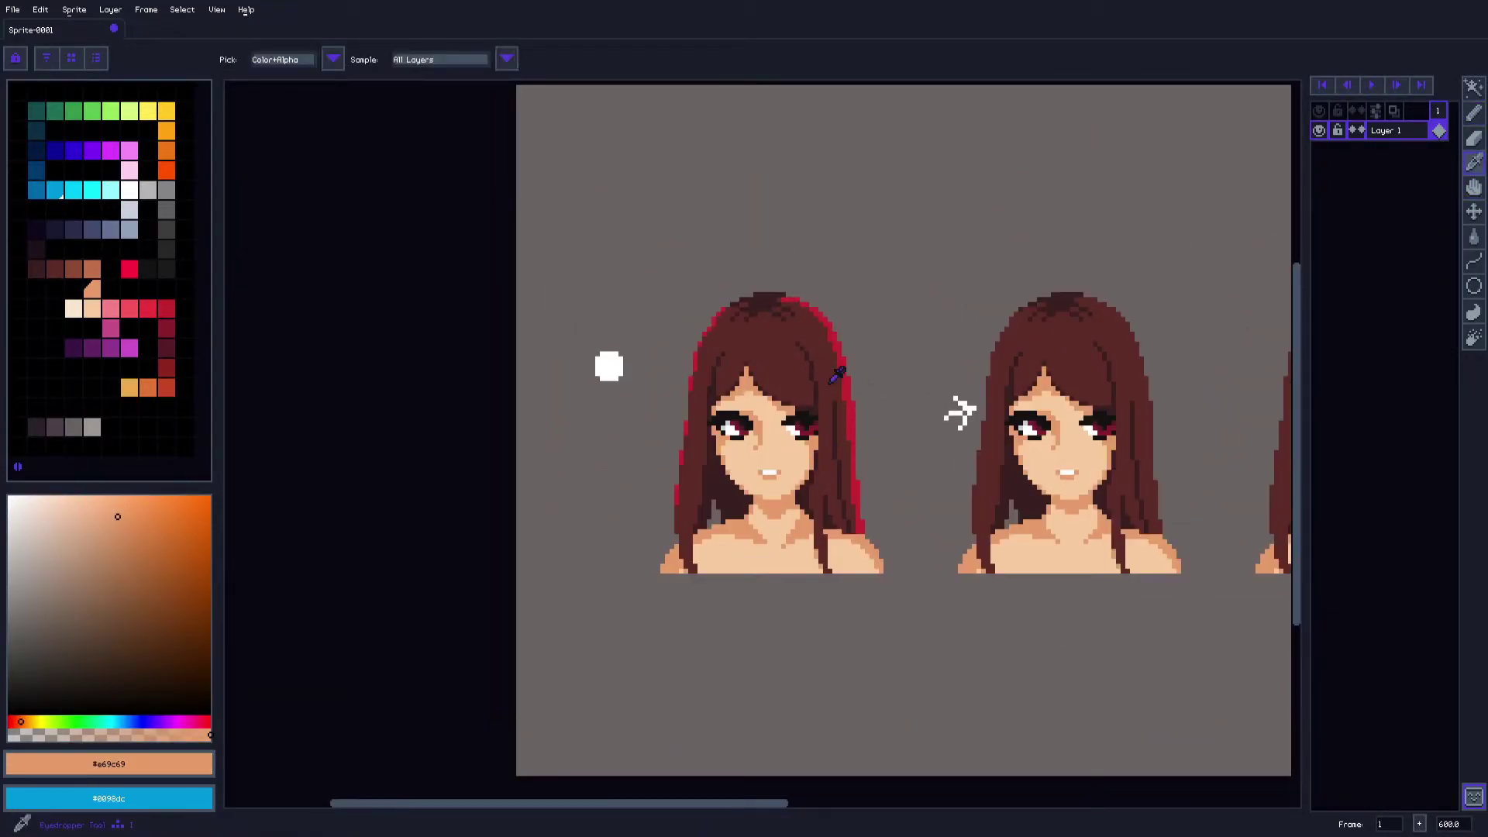
scroll(835, 378, up, 2)
click(850, 424)
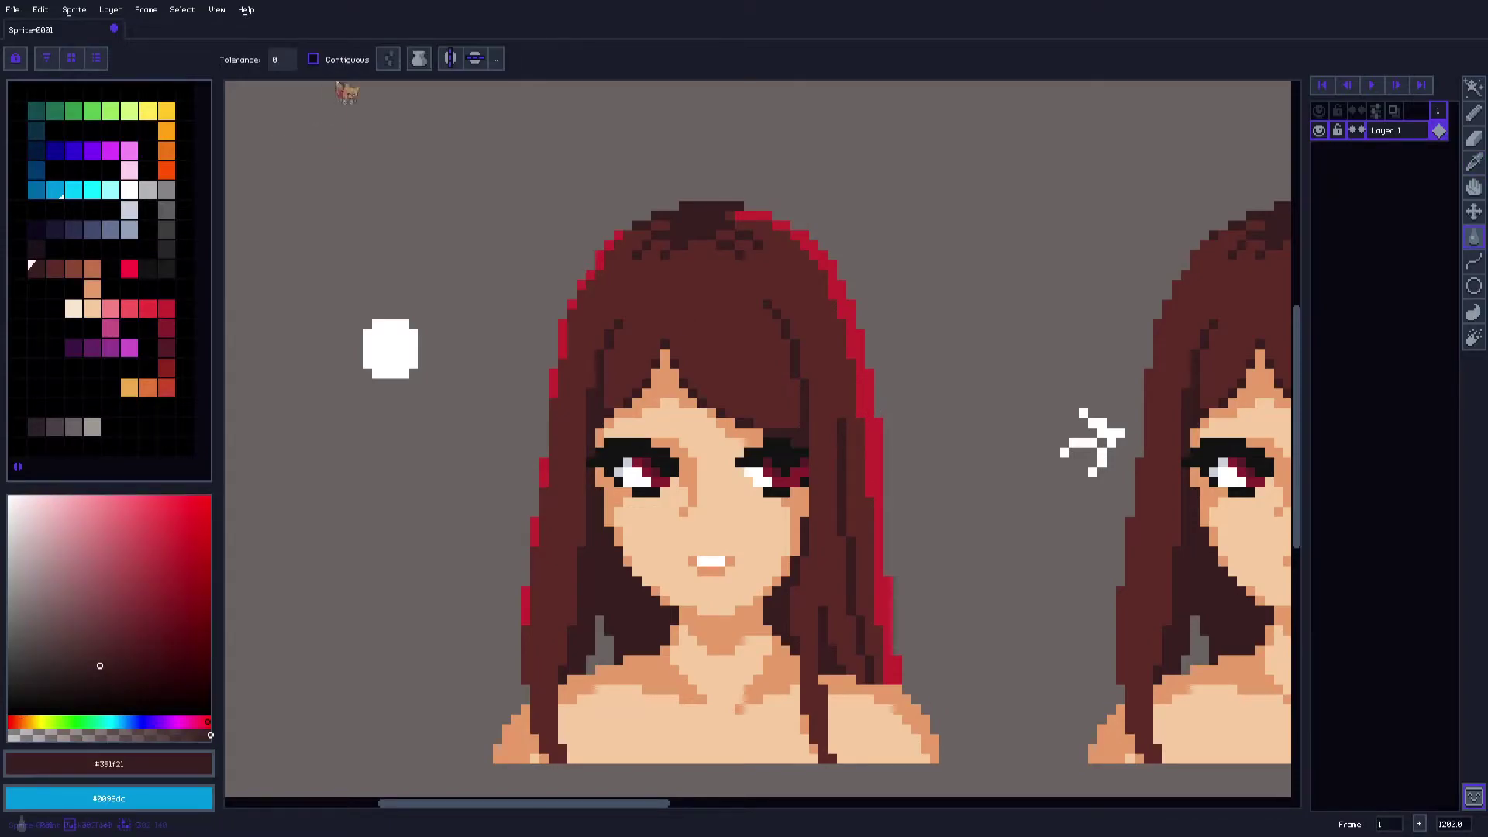
click(830, 277)
scroll(844, 341, down, 4)
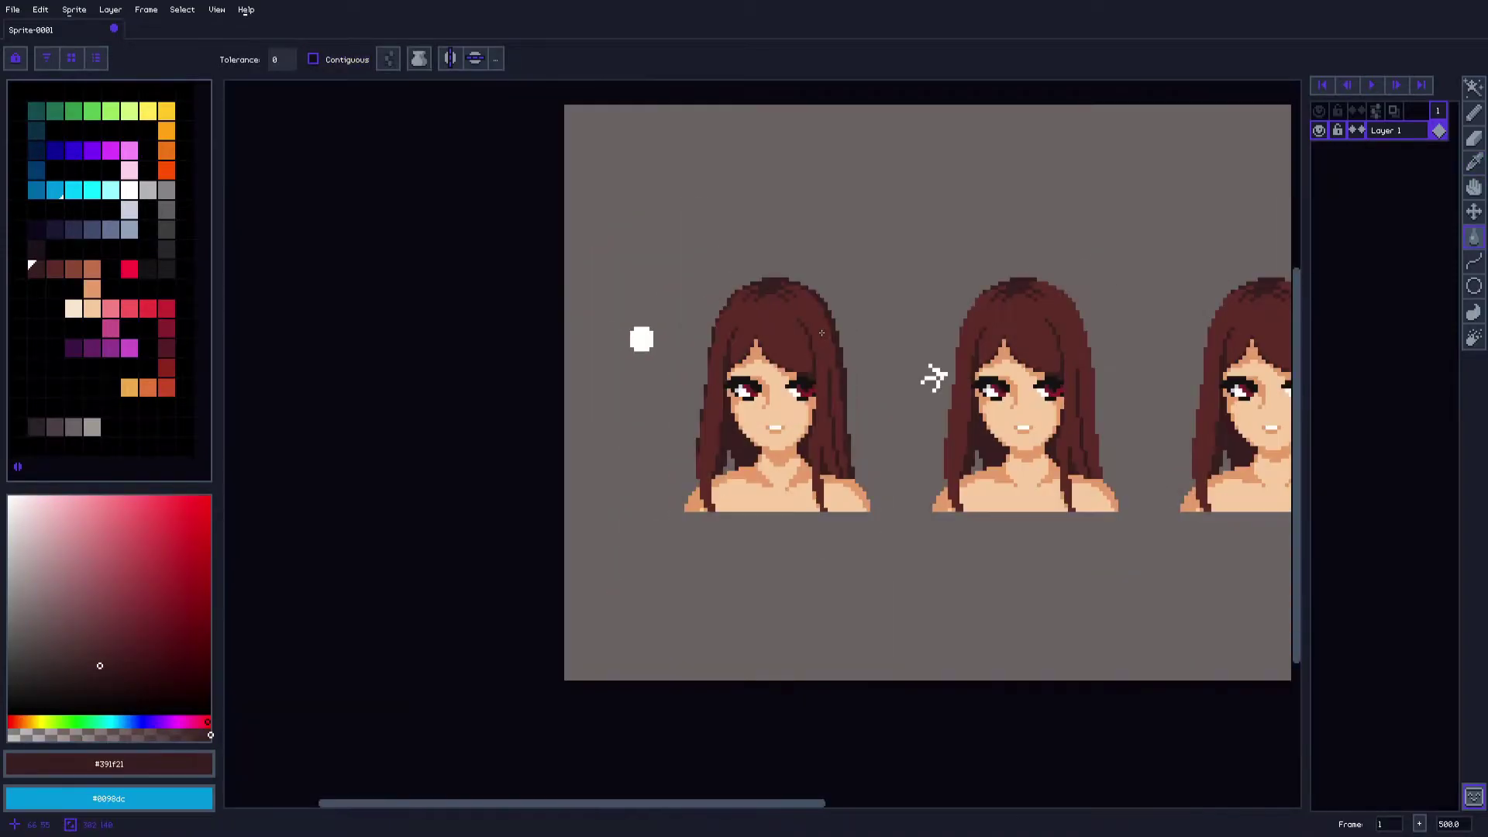
scroll(844, 341, up, 1)
Try to soften the first portrait's nose bridge shadow with semi-transparent #e69c69 and the blended tone sampled from it
key(alt)
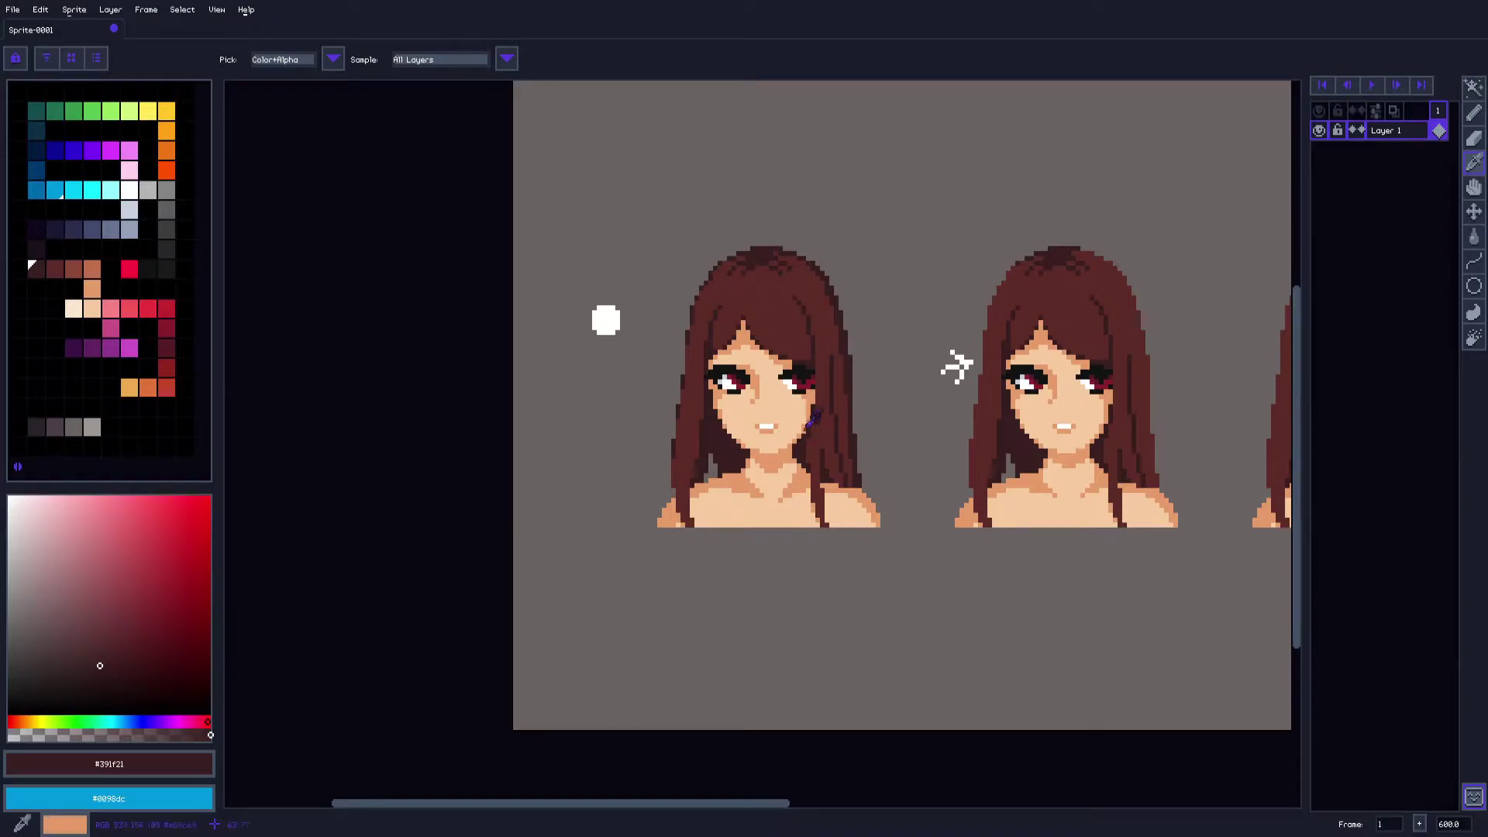
scroll(957, 366, up, 4)
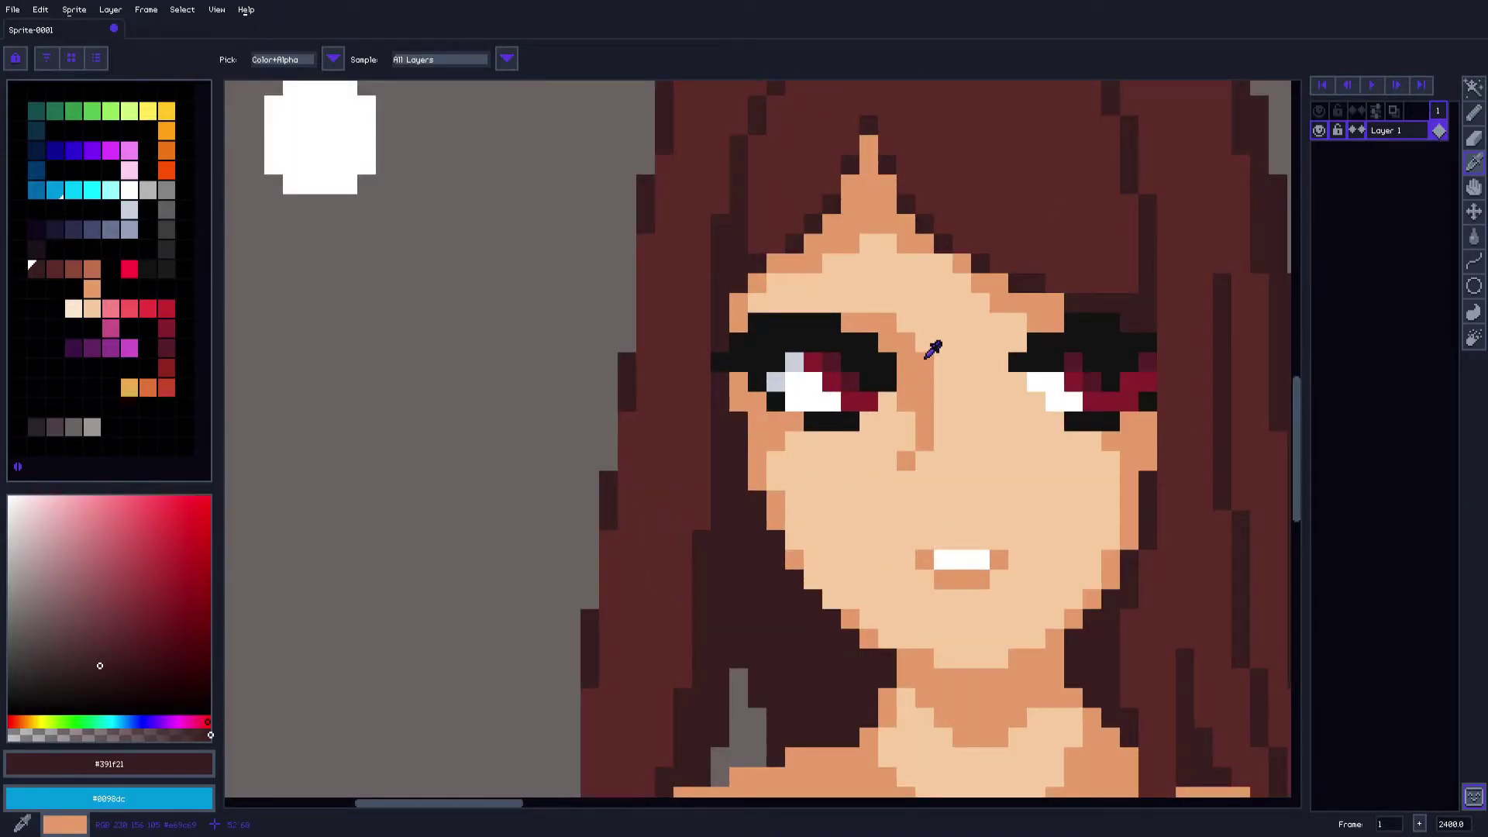
drag(957, 382, 904, 336)
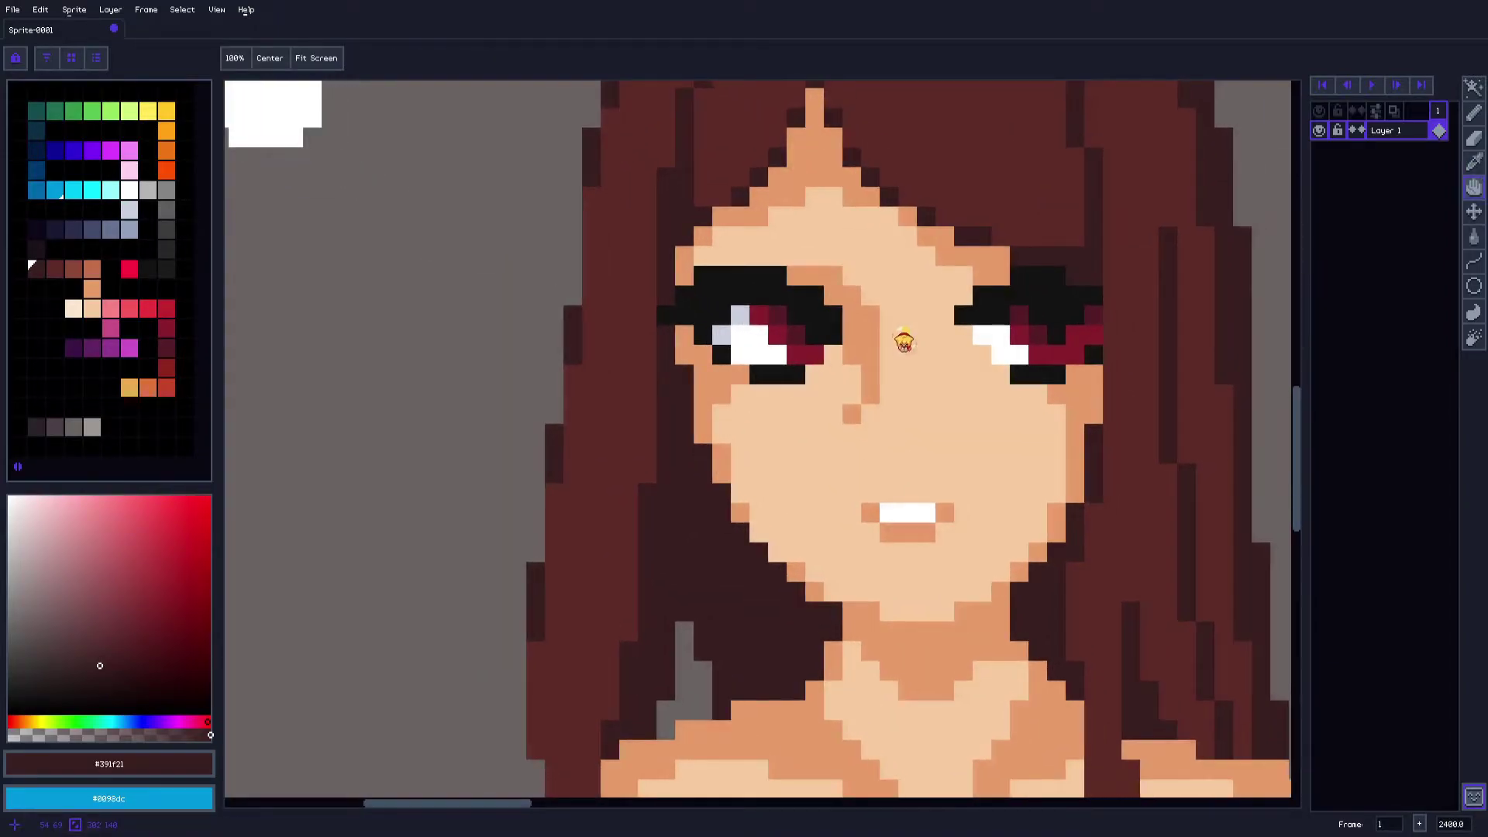
click(861, 331)
key(b)
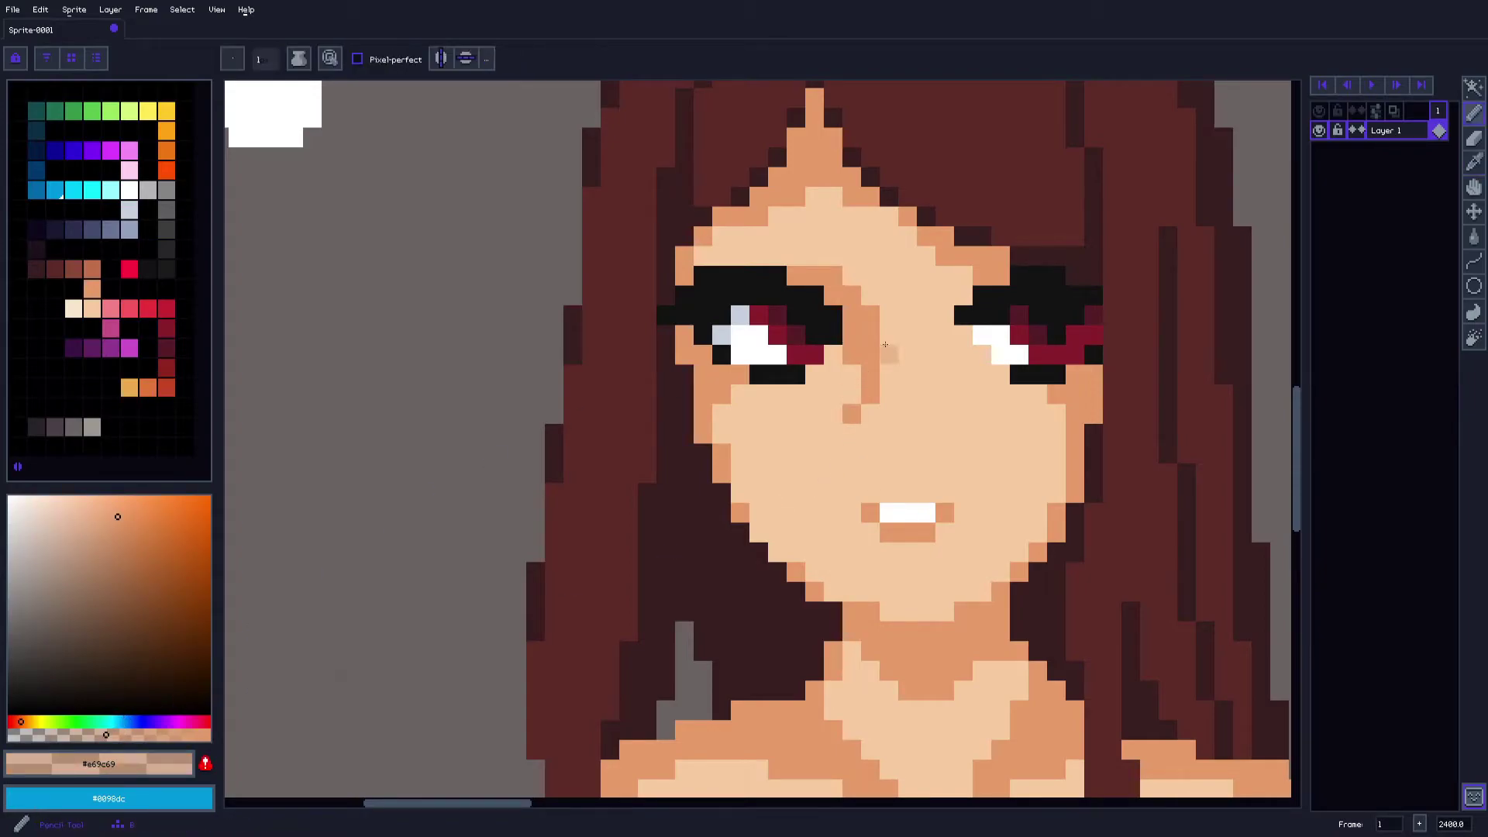
click(889, 315)
alt+click(888, 314)
drag(852, 294, 834, 276)
alt+click(882, 299)
click(889, 315)
alt+click(872, 317)
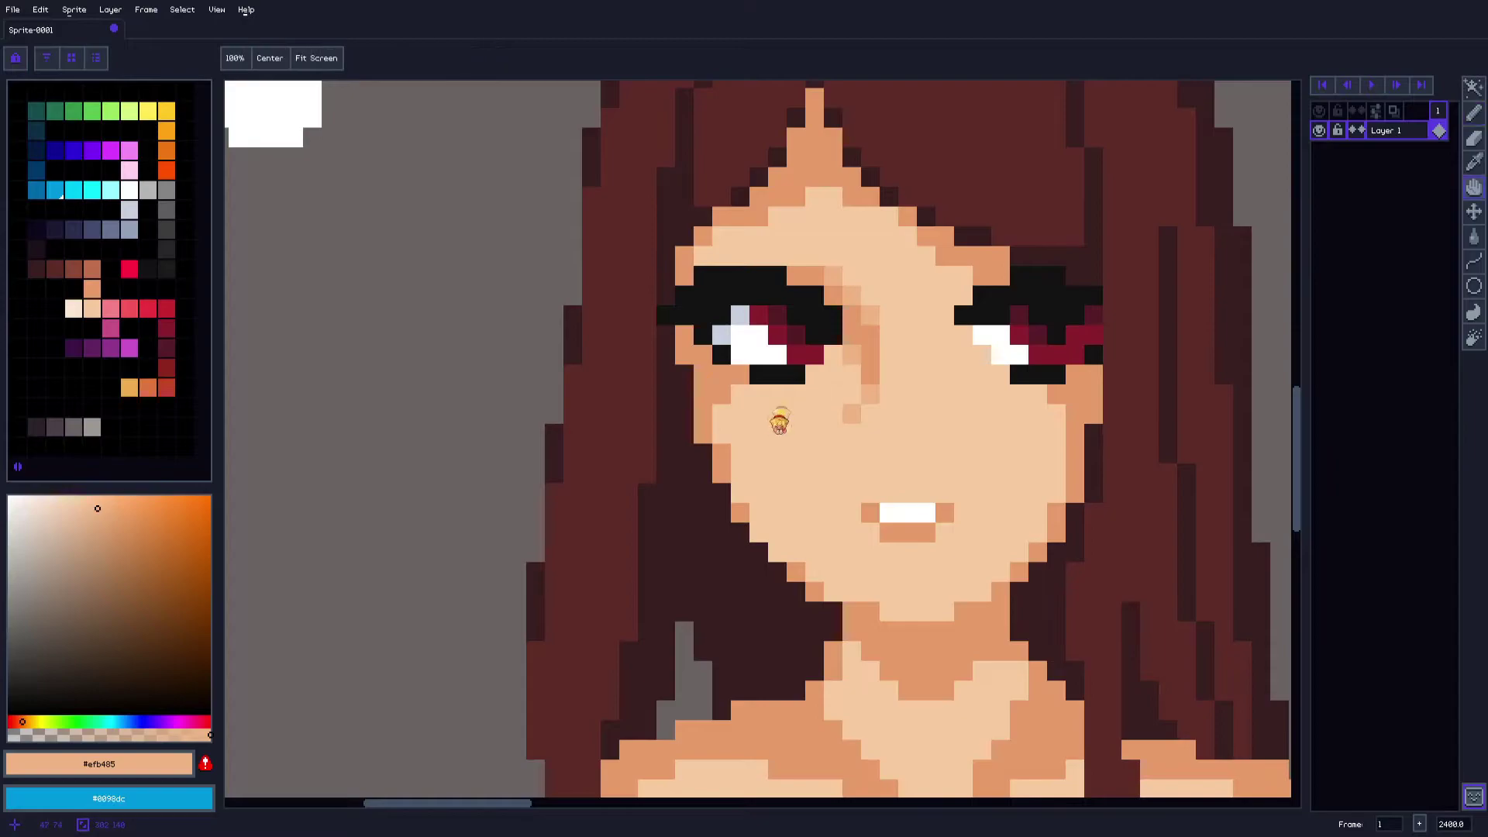
Try intermediate #efb485 pixels along the first portrait's cheek and jaw shading, and undo the softened skin tones
drag(780, 422, 811, 384)
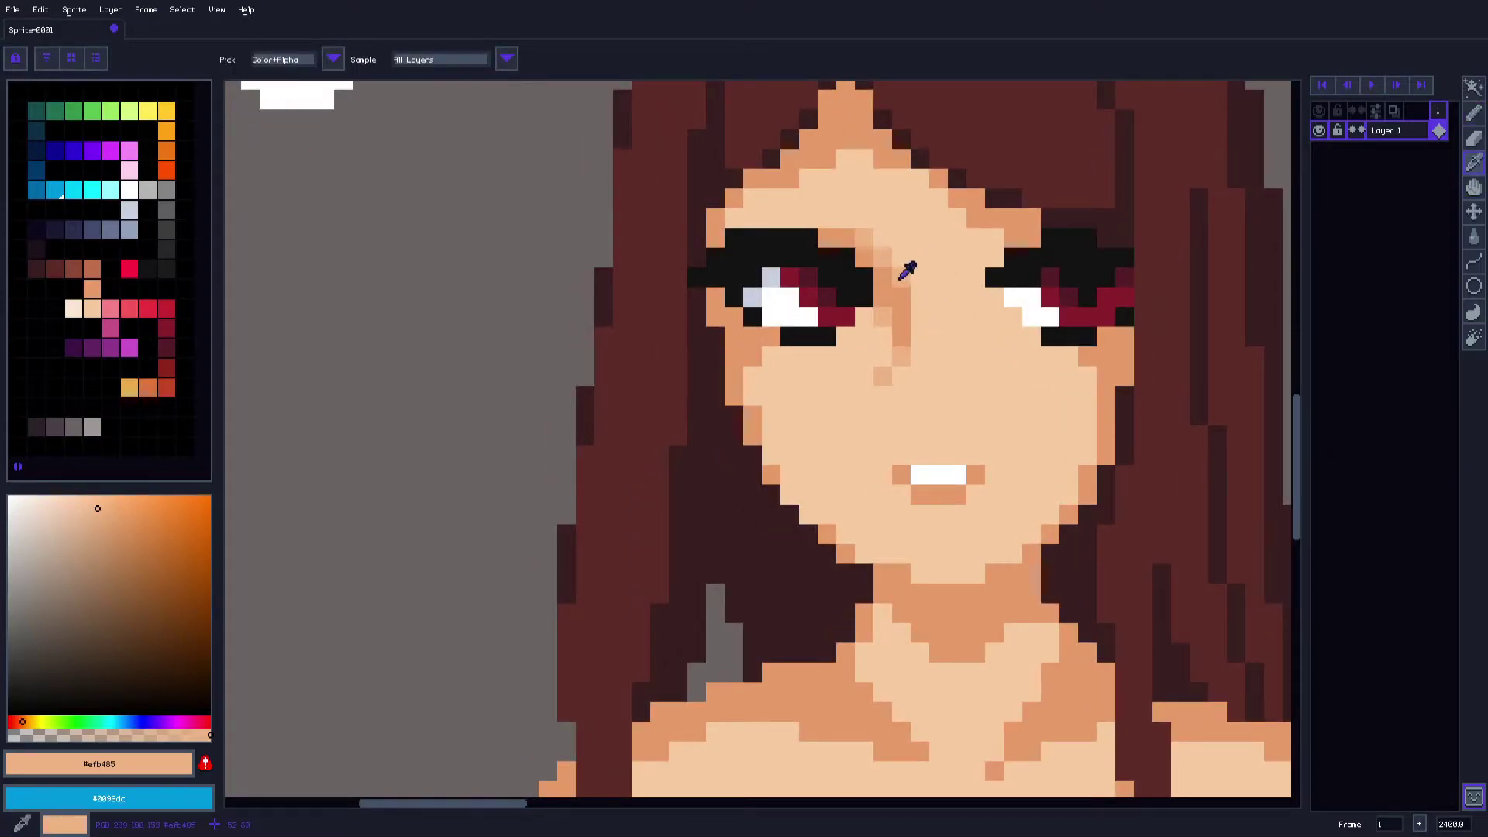
key(p)
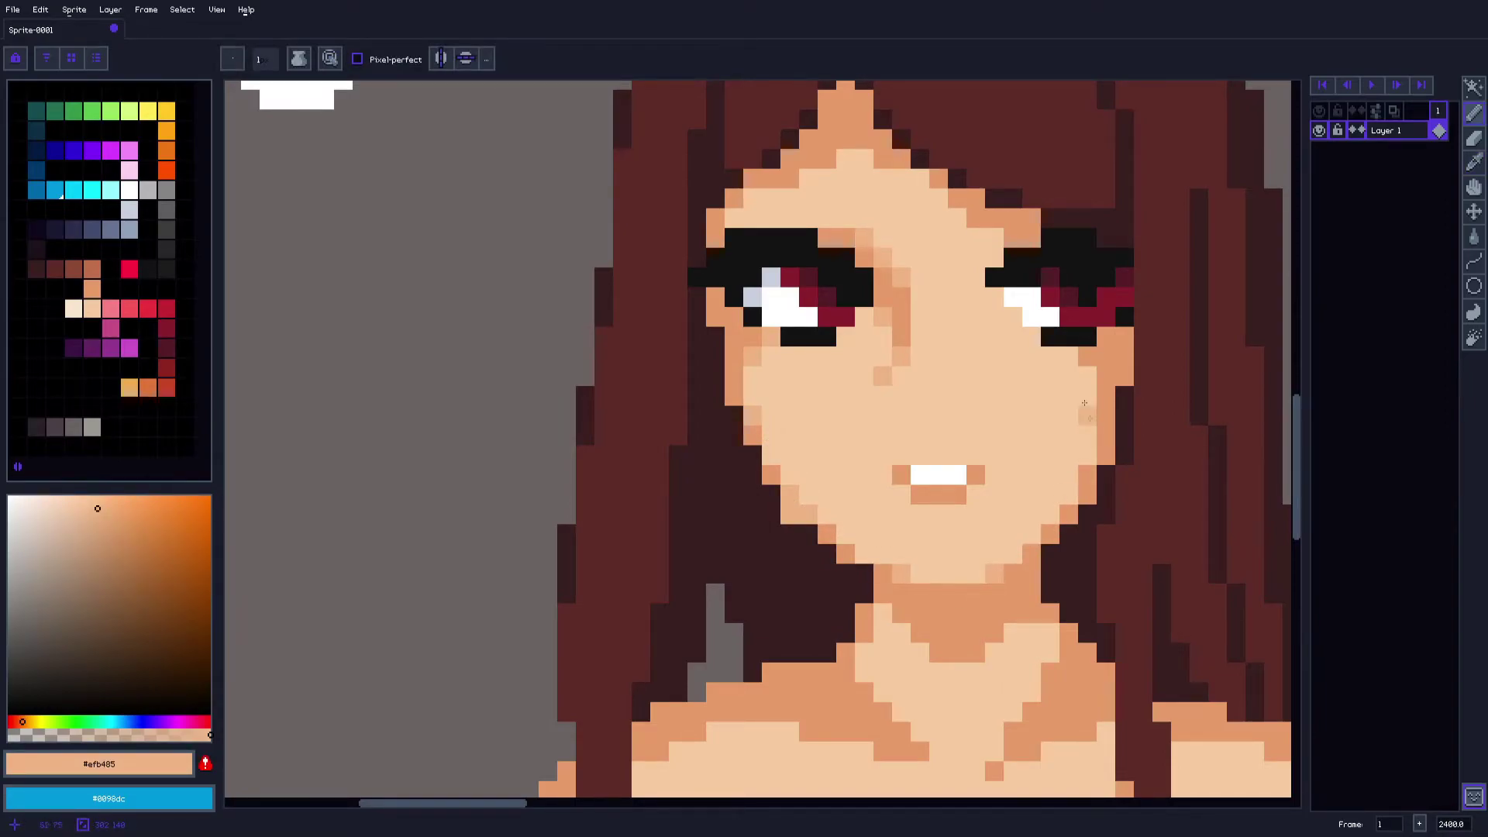
key(o)
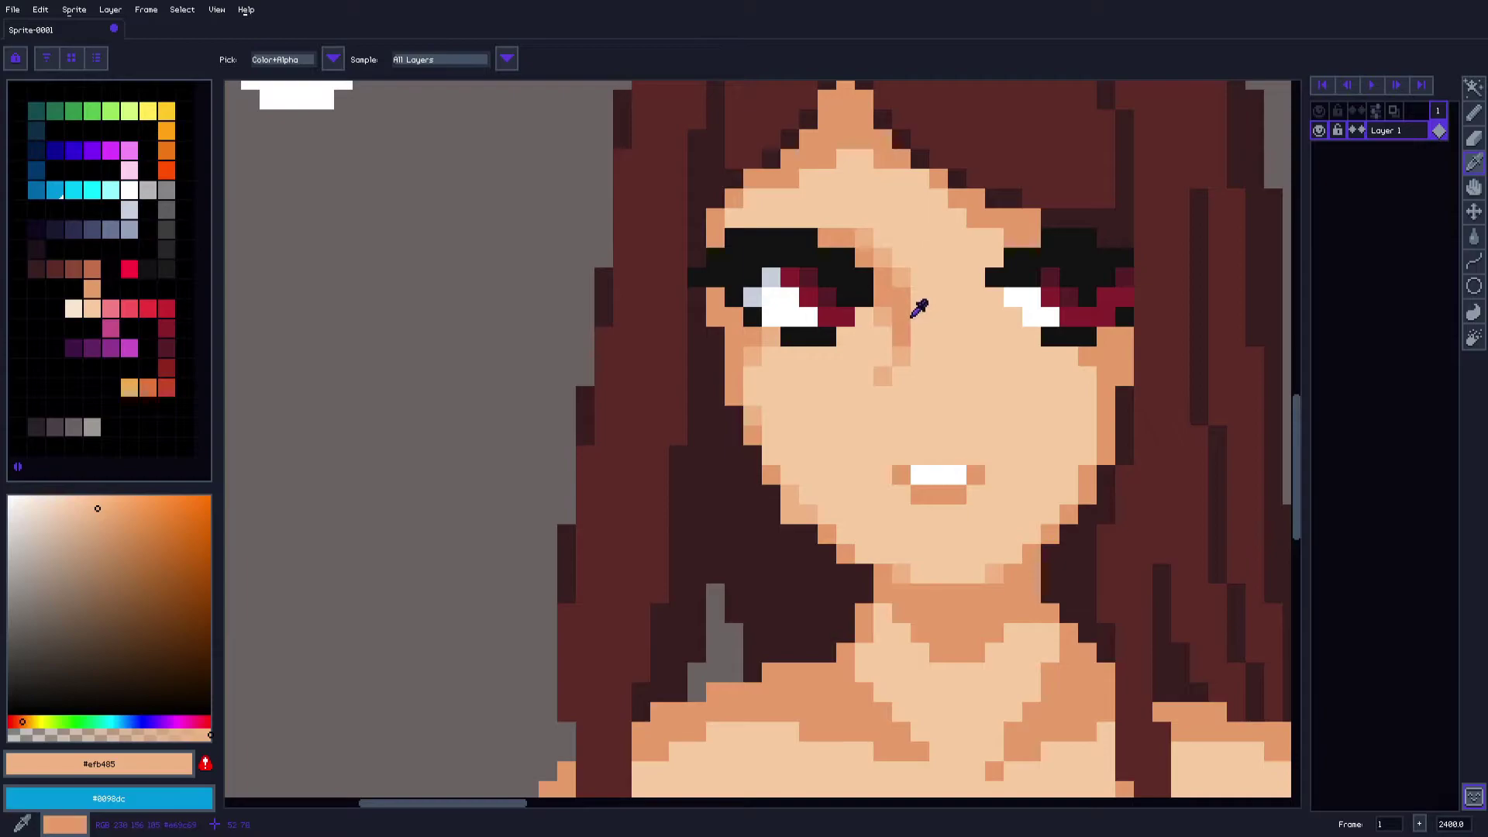
scroll(922, 328, down, 1)
key(m)
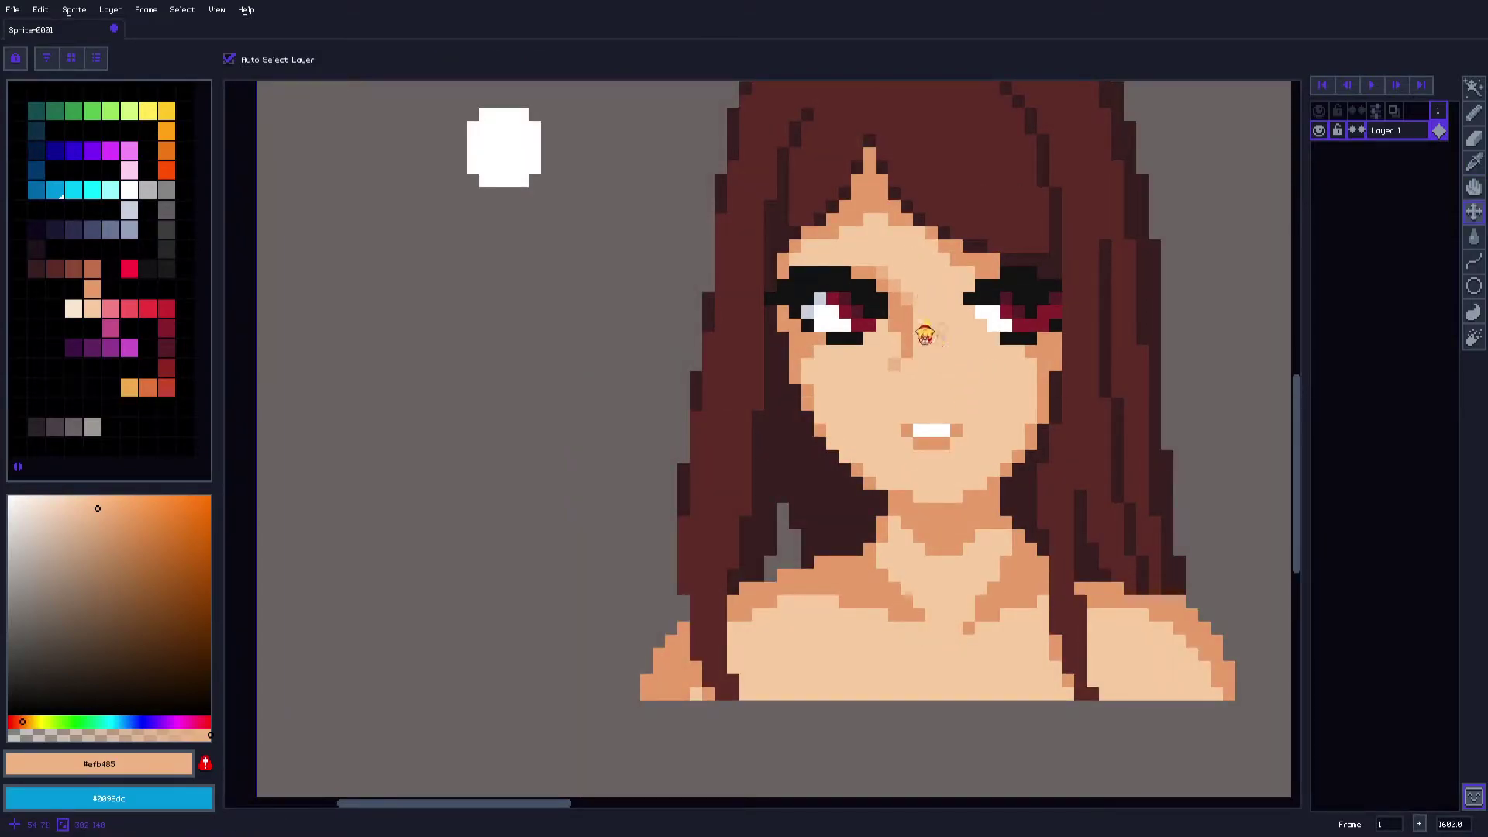
key(i)
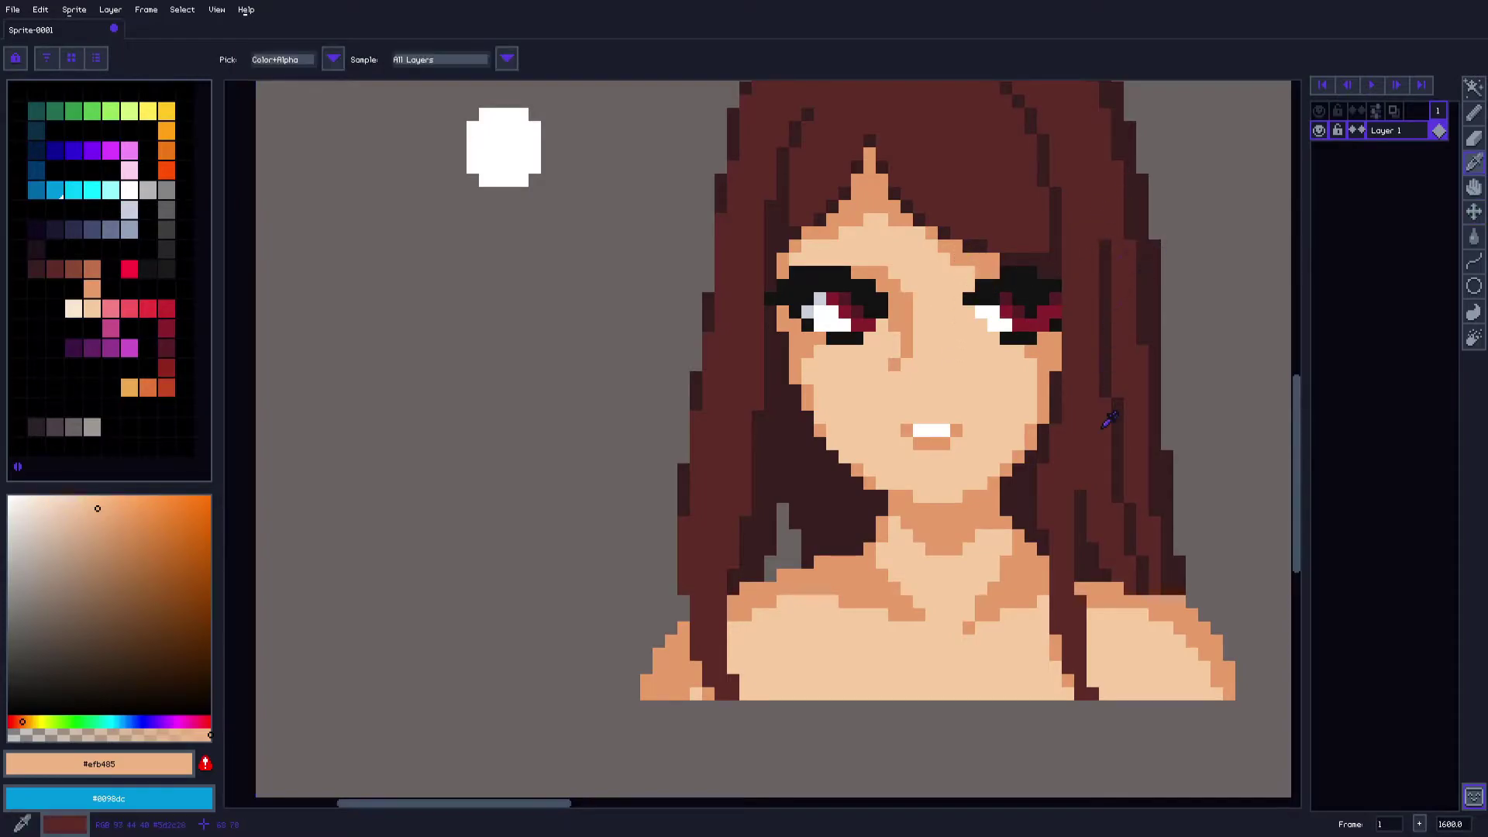
Thicken the dark #391f21 shadow along the right outline of the first portrait's hair and touch up the crown with #5d2c28
scroll(1103, 426, down, 1)
drag(1124, 445, 1011, 444)
scroll(1017, 443, up, 1)
click(1007, 306)
key(b)
key(i)
key(b)
drag(985, 226, 1021, 422)
key(i)
key(b)
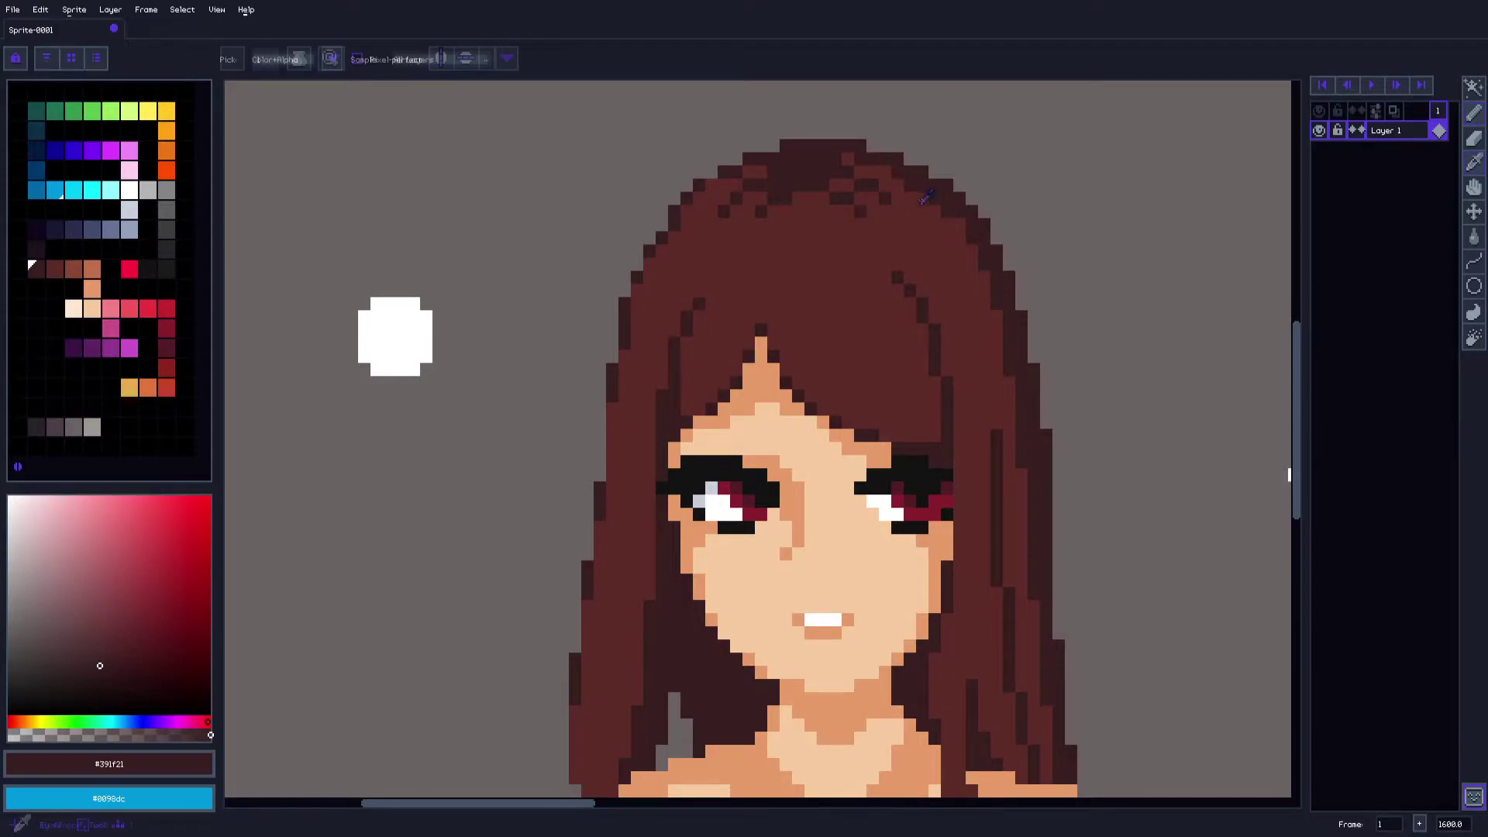
alt+click(897, 178)
drag(947, 233, 1082, 243)
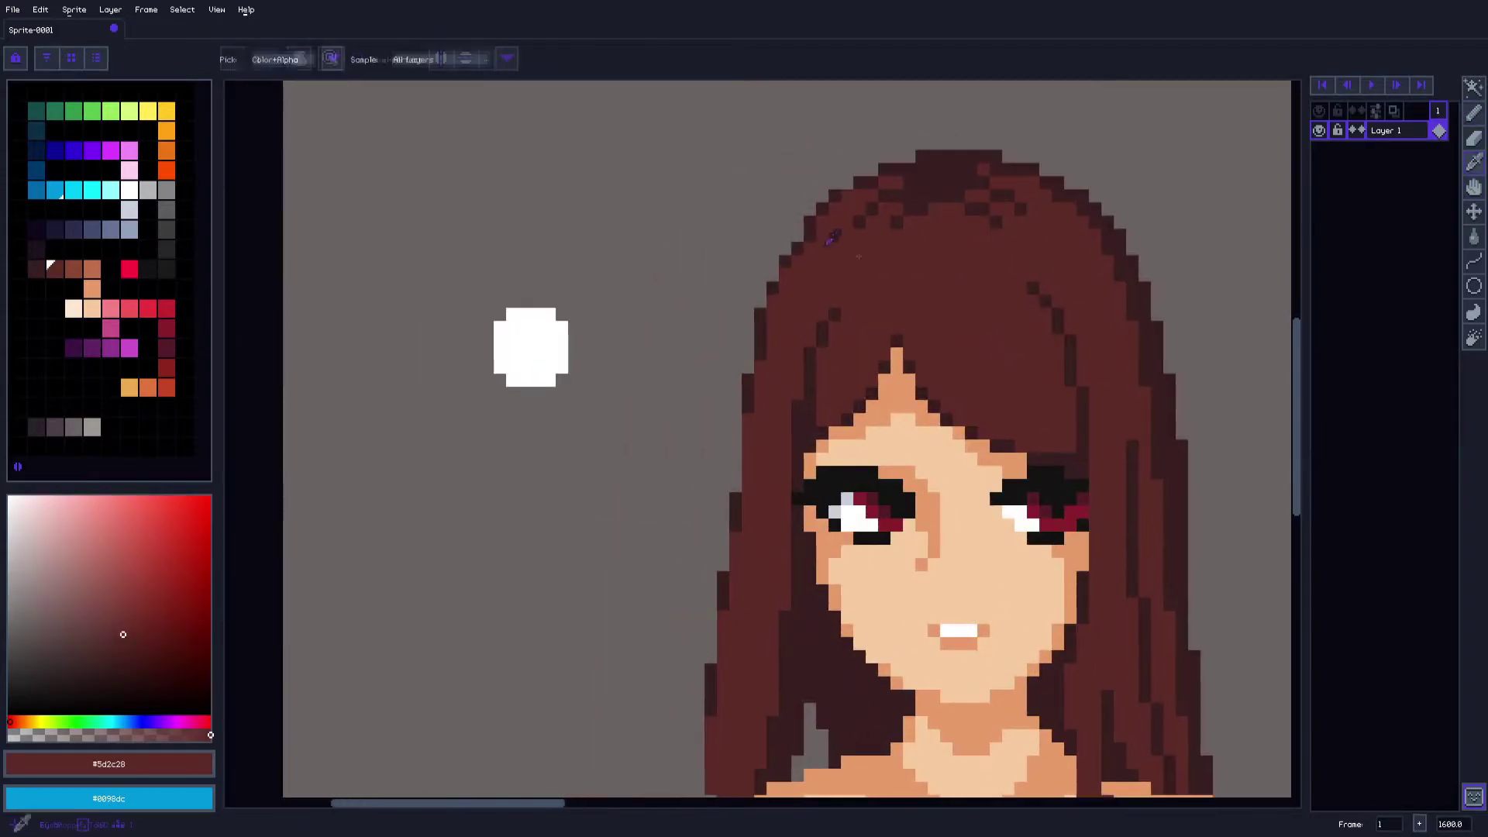
alt+click(812, 231)
Extend the #e69c69 shadow inward along the slope of the first portrait's right shoulder
drag(972, 607, 911, 435)
drag(994, 541, 820, 345)
scroll(1023, 508, up, 2)
alt+click(998, 458)
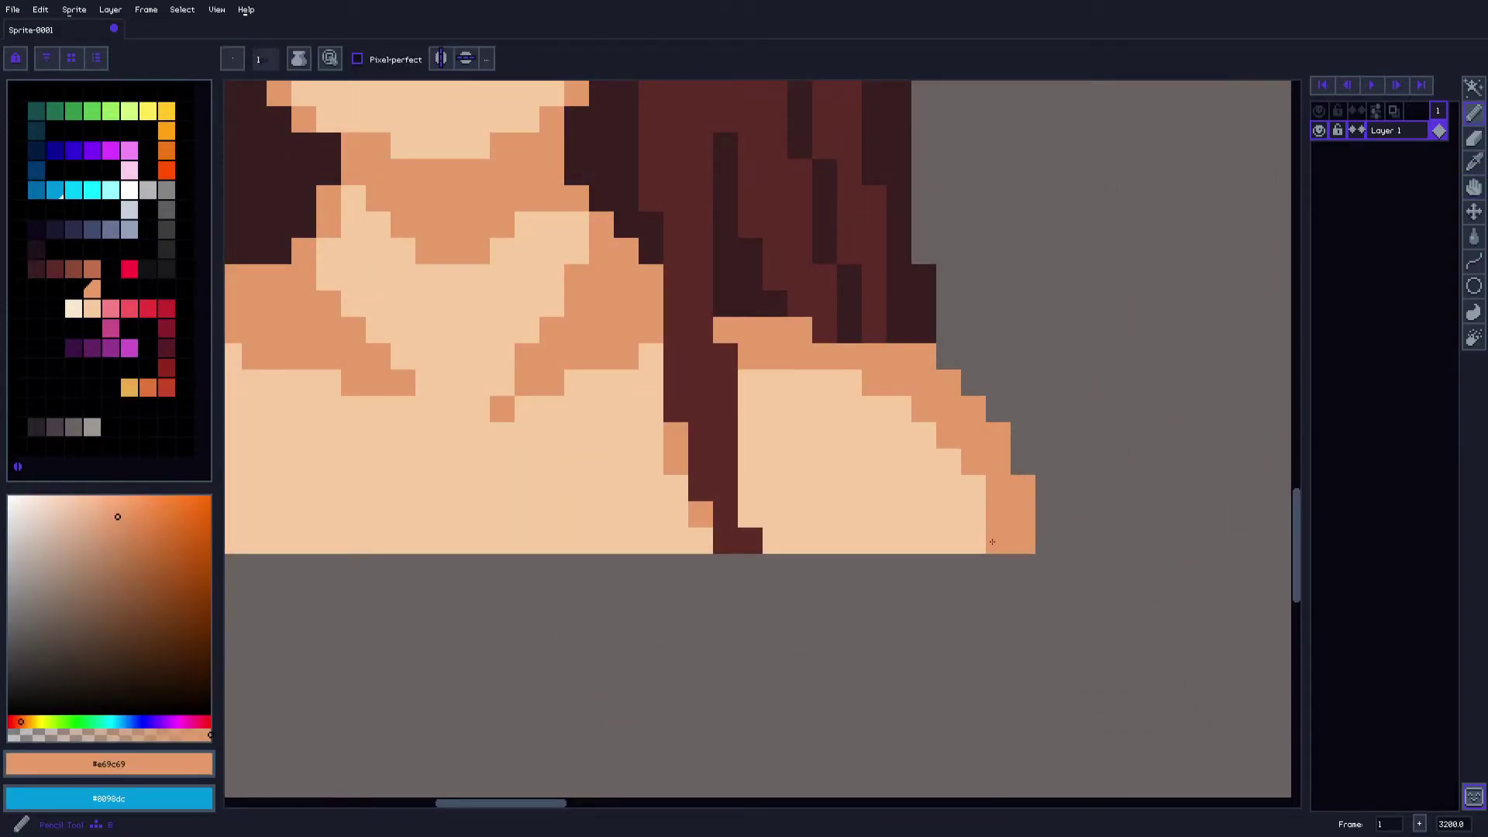
click(922, 430)
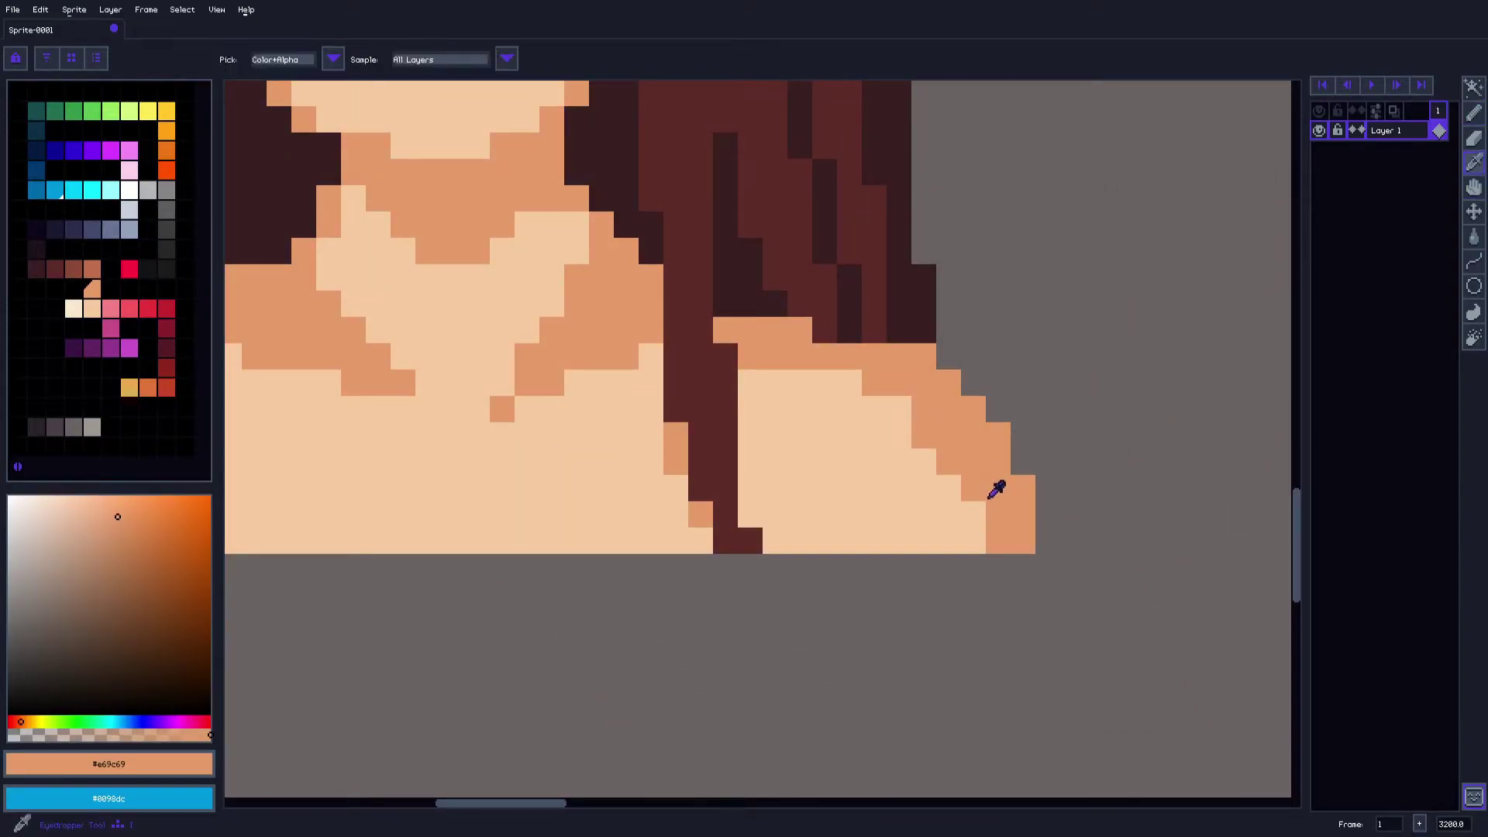
Choose the reddish brown #8a4836 and select the first portrait's main #5d2c28 hair area with the Magic Wand
scroll(979, 507, down, 3)
scroll(891, 397, down, 3)
key(alt)
scroll(920, 382, up, 3)
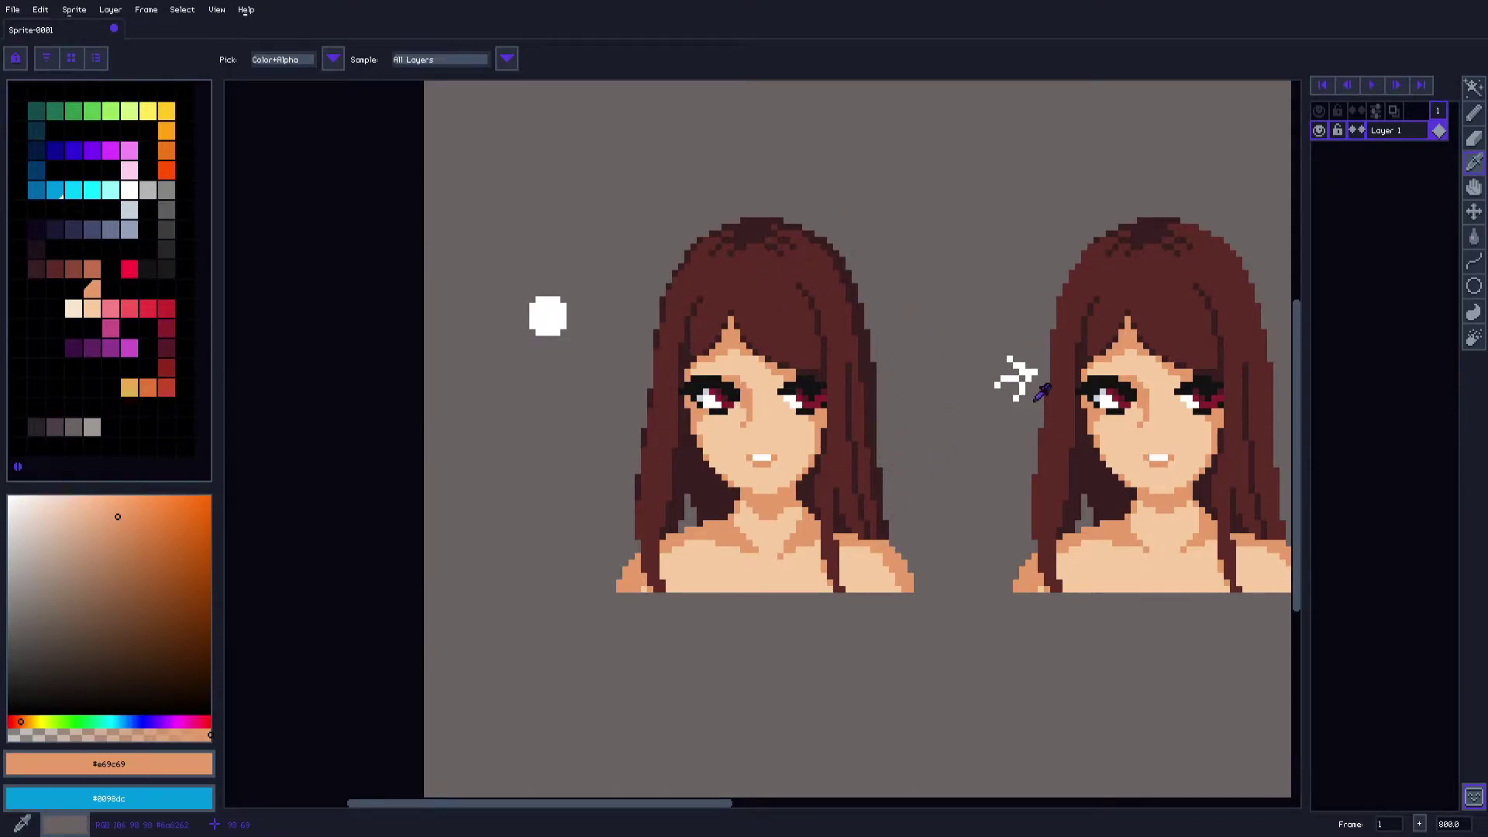
scroll(805, 317, up, 1)
click(744, 289)
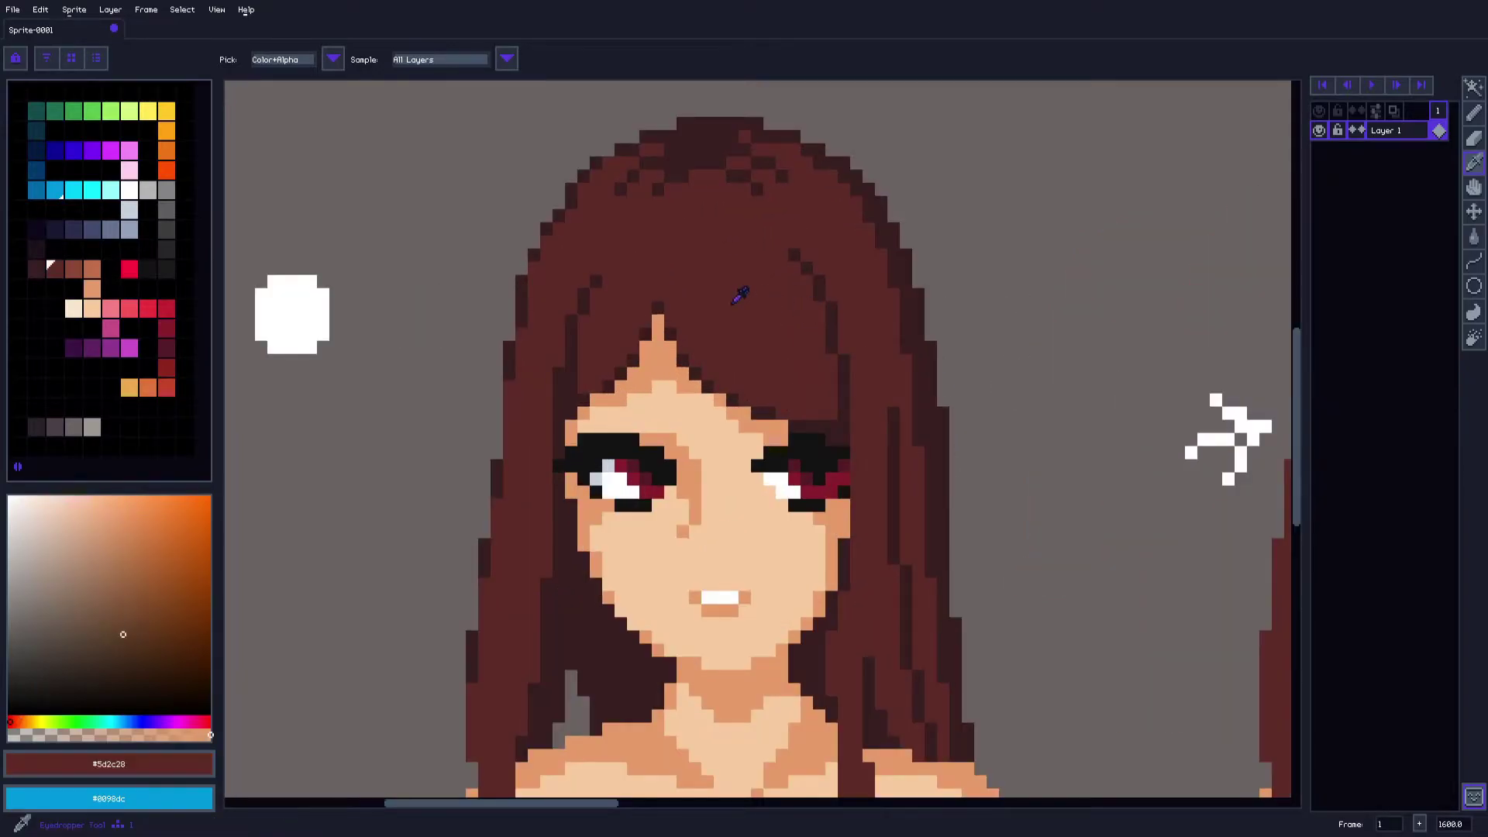
click(73, 272)
drag(700, 267, 814, 342)
key(q)
click(852, 349)
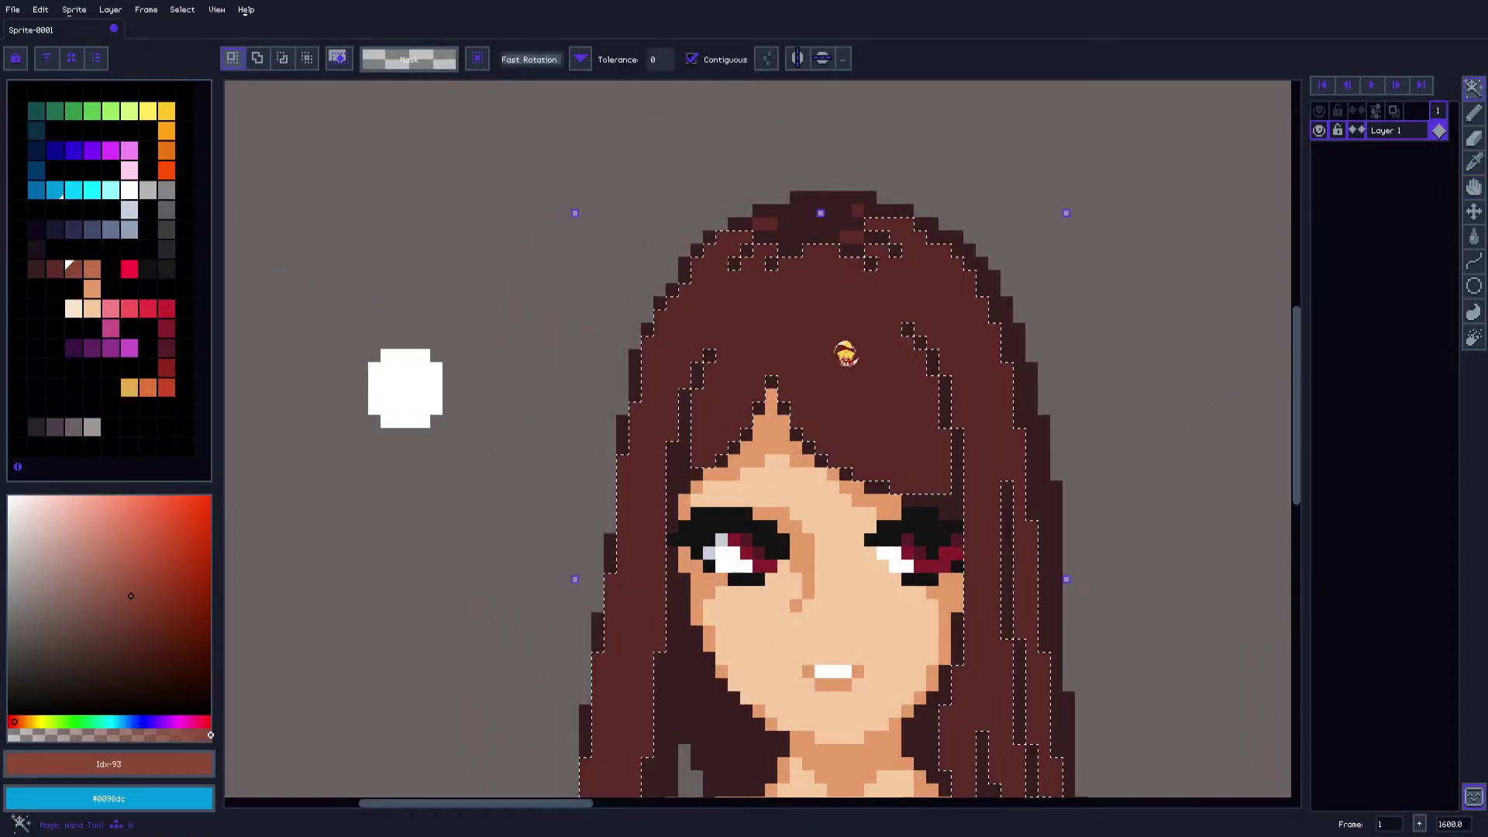
Draw a curved #8a4836 highlight across the first portrait's fringe and side strands with an ellipse outline, and clear the selection
click(1473, 288)
drag(610, 145, 1082, 406)
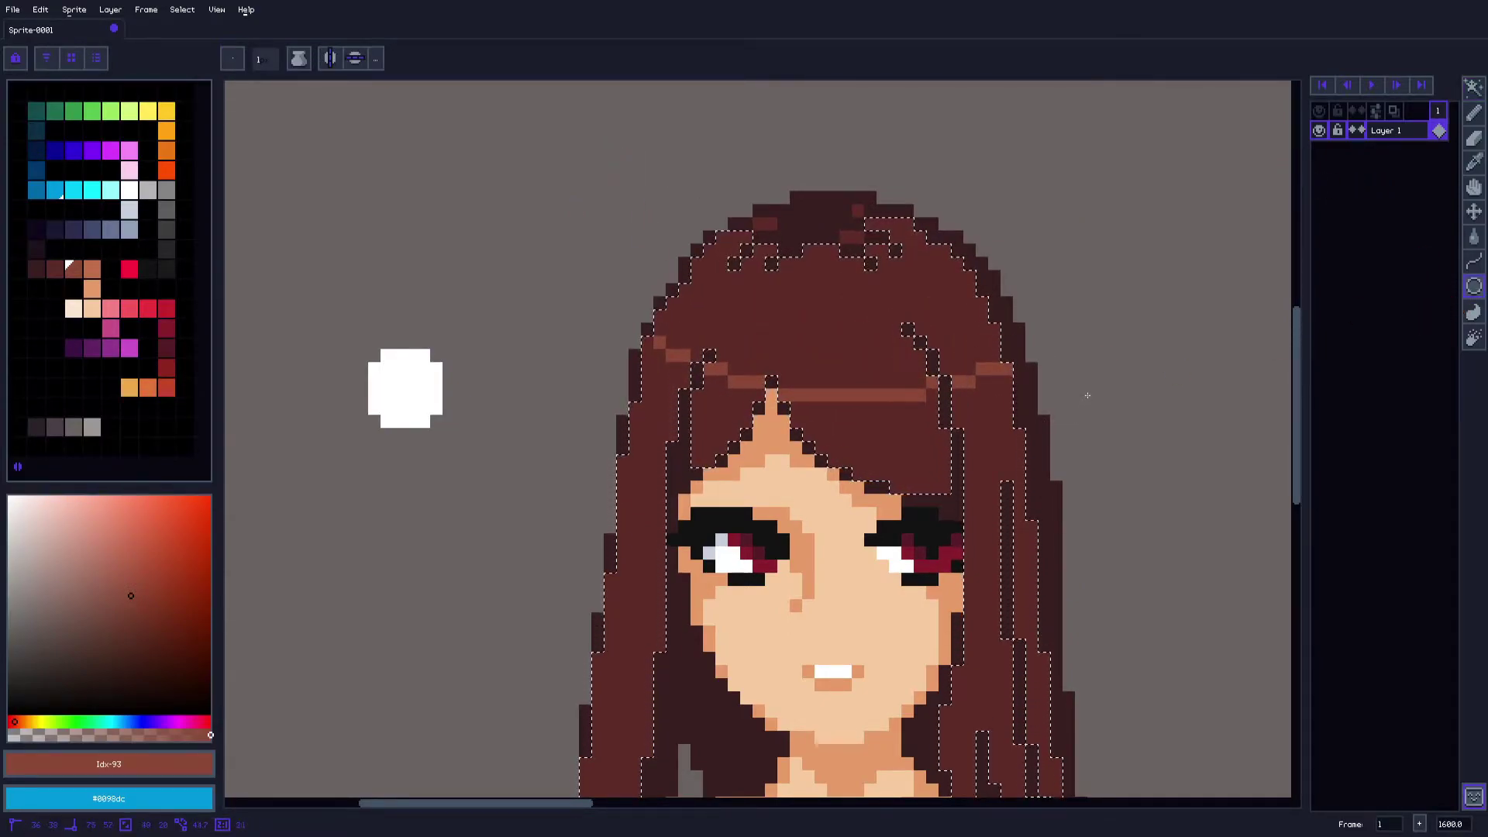
key(ctrl+d)
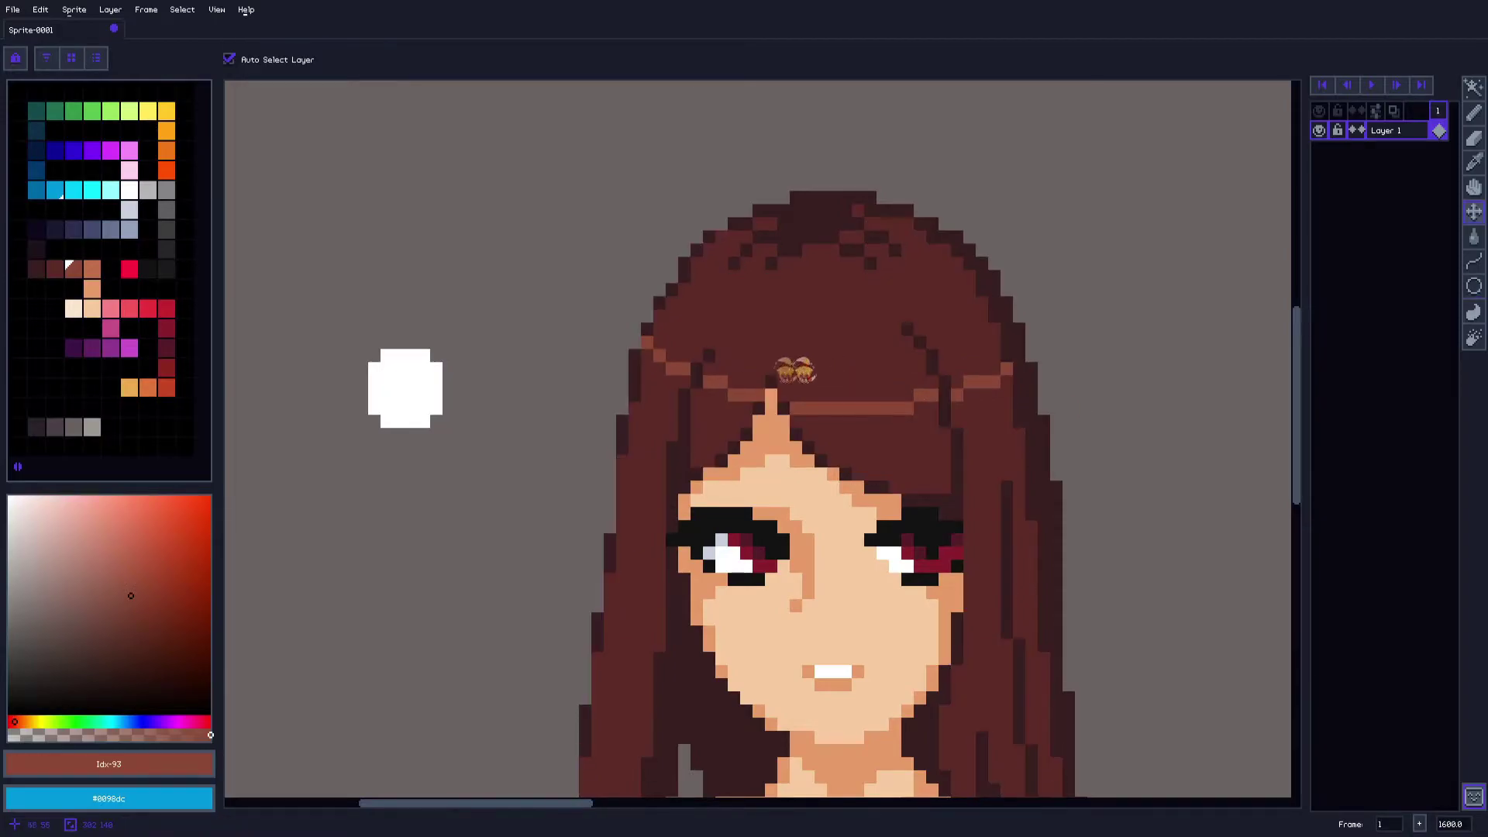
Thicken the #8a4836 highlight into uneven patches on the left strand and left fringe of the first portrait
scroll(667, 397, up, 2)
alt+click(780, 369)
key(b)
drag(726, 419, 751, 392)
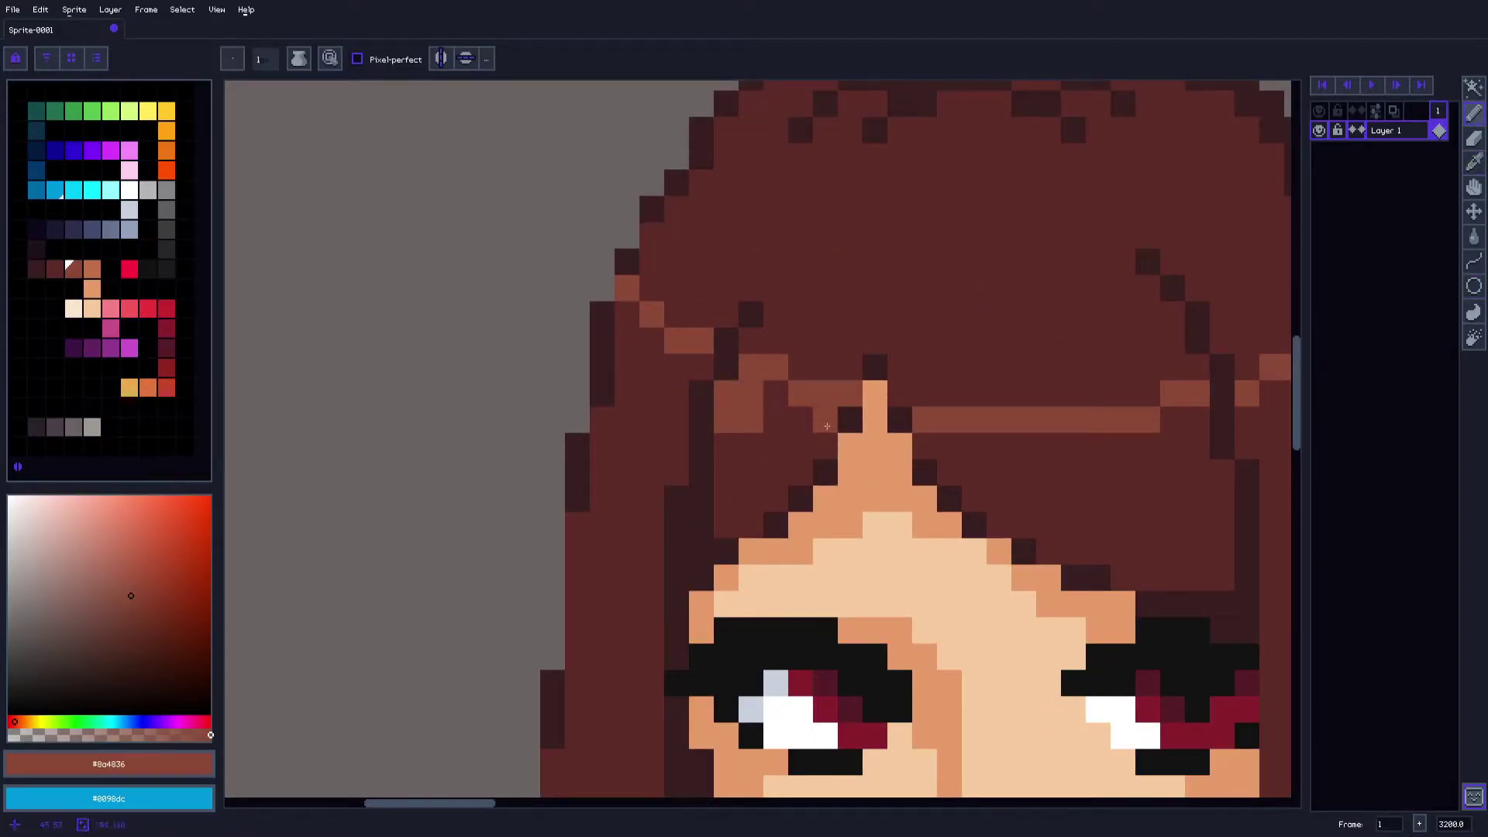
alt+click(776, 402)
click(776, 365)
click(702, 339)
alt+click(678, 337)
mouse_move(675, 365)
mouse_down()
mouse_move(649, 382)
mouse_move(651, 341)
mouse_up()
alt+click(629, 316)
click(627, 287)
alt+click(670, 332)
Shape the first portrait's highlight on the wide right part of the fringe with #8a4836 and #5d2c28, leaving gaps between patches
mouse_move(991, 414)
mouse_down()
mouse_move(819, 364)
mouse_move(852, 394)
mouse_move(901, 394)
mouse_up()
alt+click(800, 326)
click(876, 370)
alt+click(835, 391)
alt+click(917, 322)
click(926, 369)
alt+click(898, 392)
click(876, 395)
alt+click(959, 370)
click(1001, 369)
alt+click(1007, 301)
click(1025, 343)
alt+click(987, 370)
click(976, 396)
Paint over the highlight pixels on the first portrait's right side strand with #5d2c28
mouse_move(1088, 364)
mouse_down()
mouse_move(942, 367)
mouse_move(987, 316)
mouse_up()
alt+click(941, 352)
click(958, 354)
alt+click(937, 324)
alt+click(950, 296)
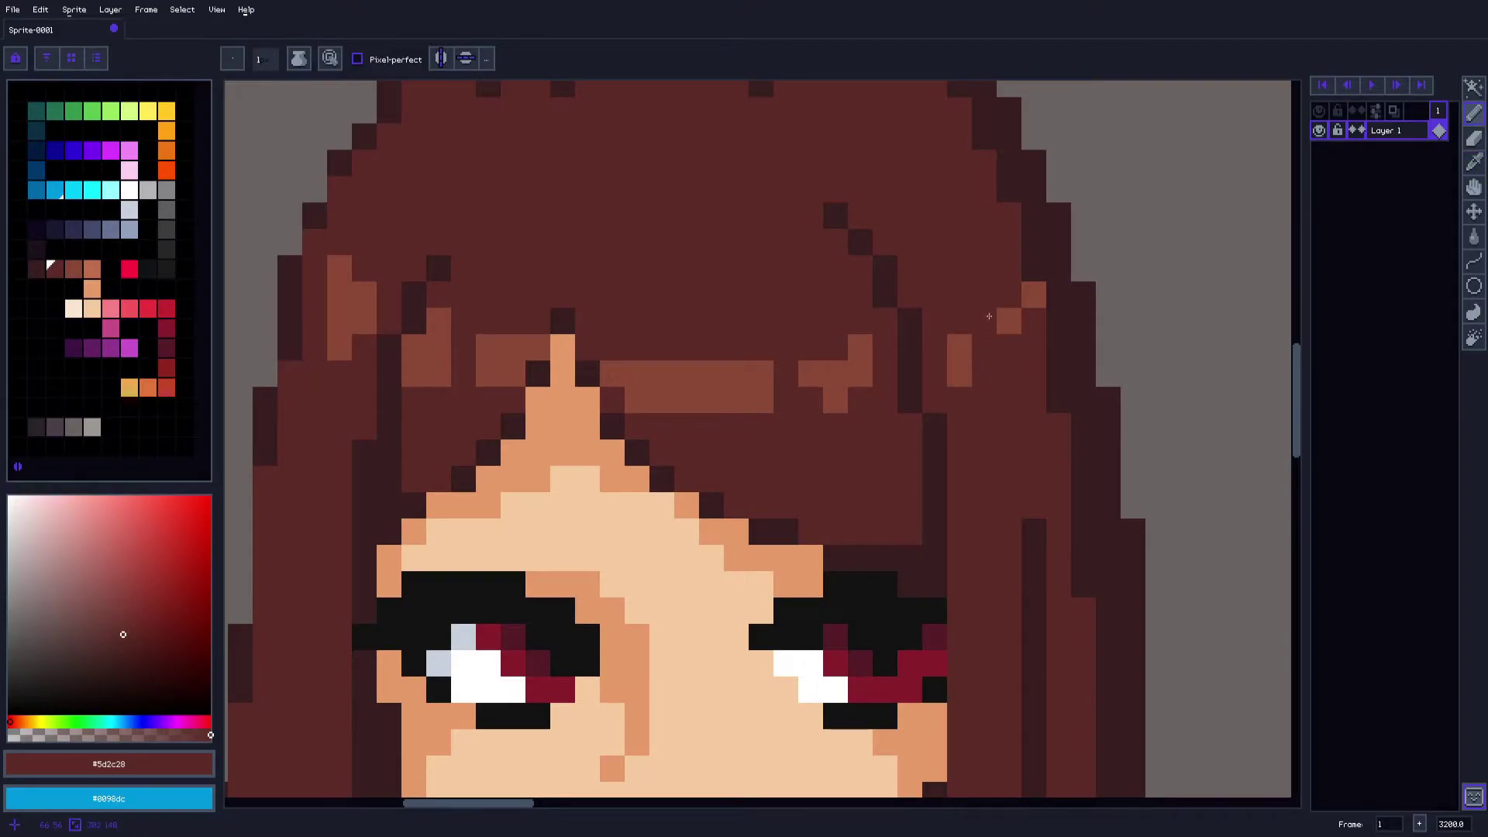
click(959, 360)
key(alt)
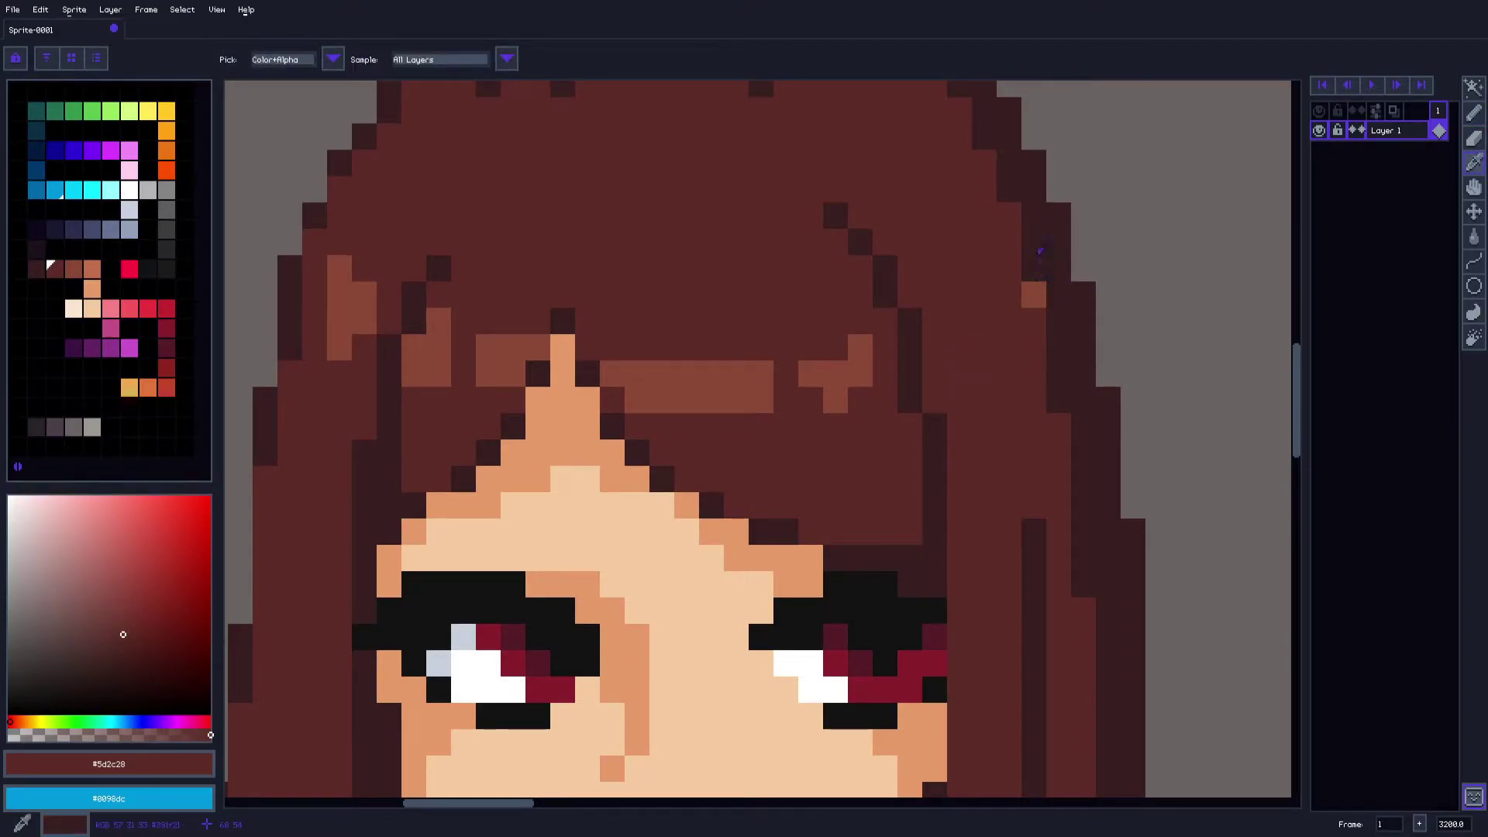
click(1034, 296)
Thicken the #391f21 shadow along the upper right curve of the first portrait's hair
drag(1045, 250, 1043, 281)
alt+click(1047, 302)
scroll(1012, 265, up, 3)
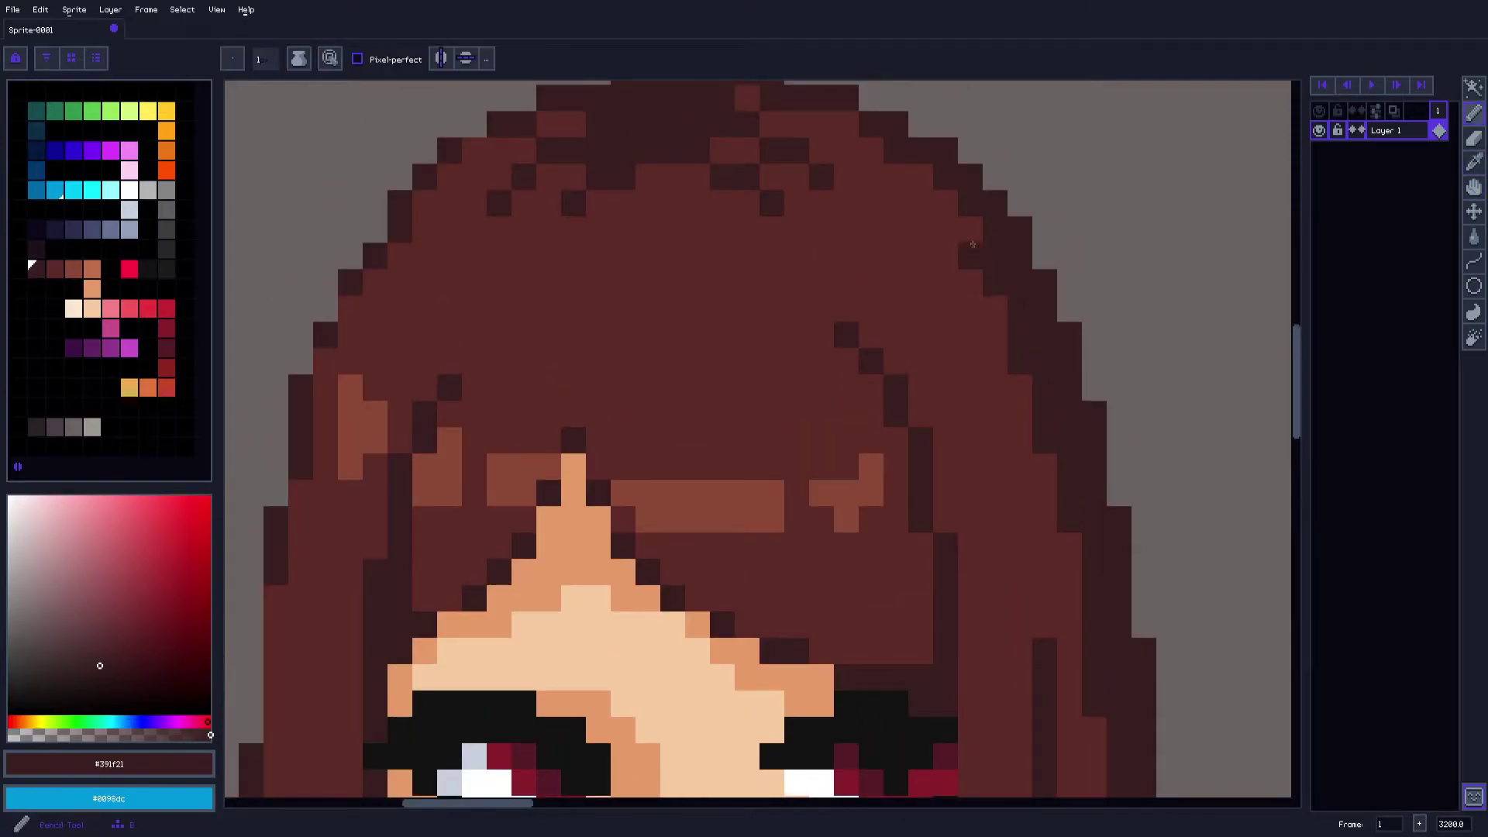
alt+click(855, 124)
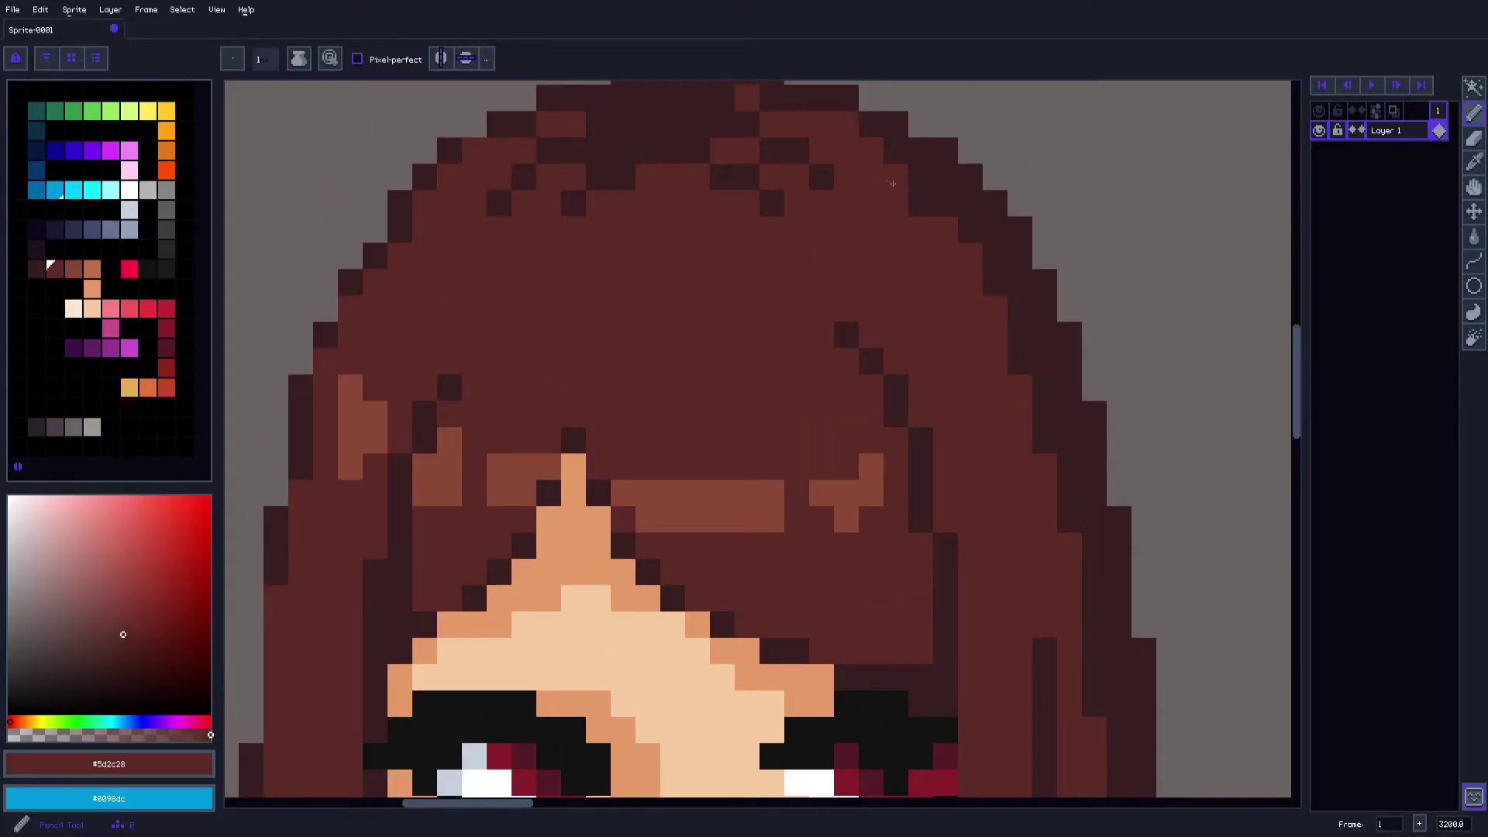
Widen the #391f21 shadow down the right side strand of the first portrait's hair, from the fringe to eye level
scroll(960, 202, down, 7)
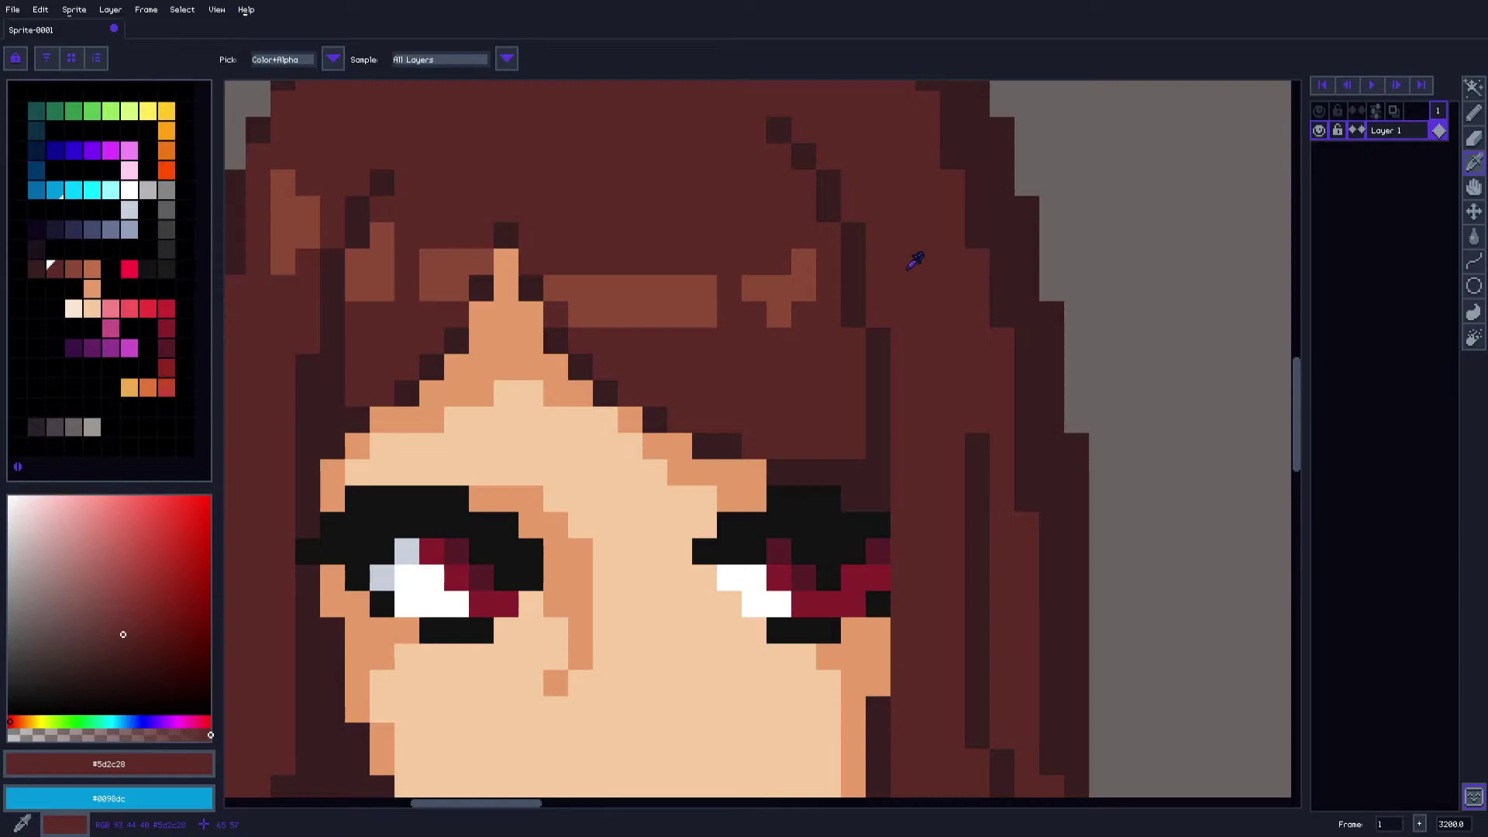
drag(948, 338, 886, 289)
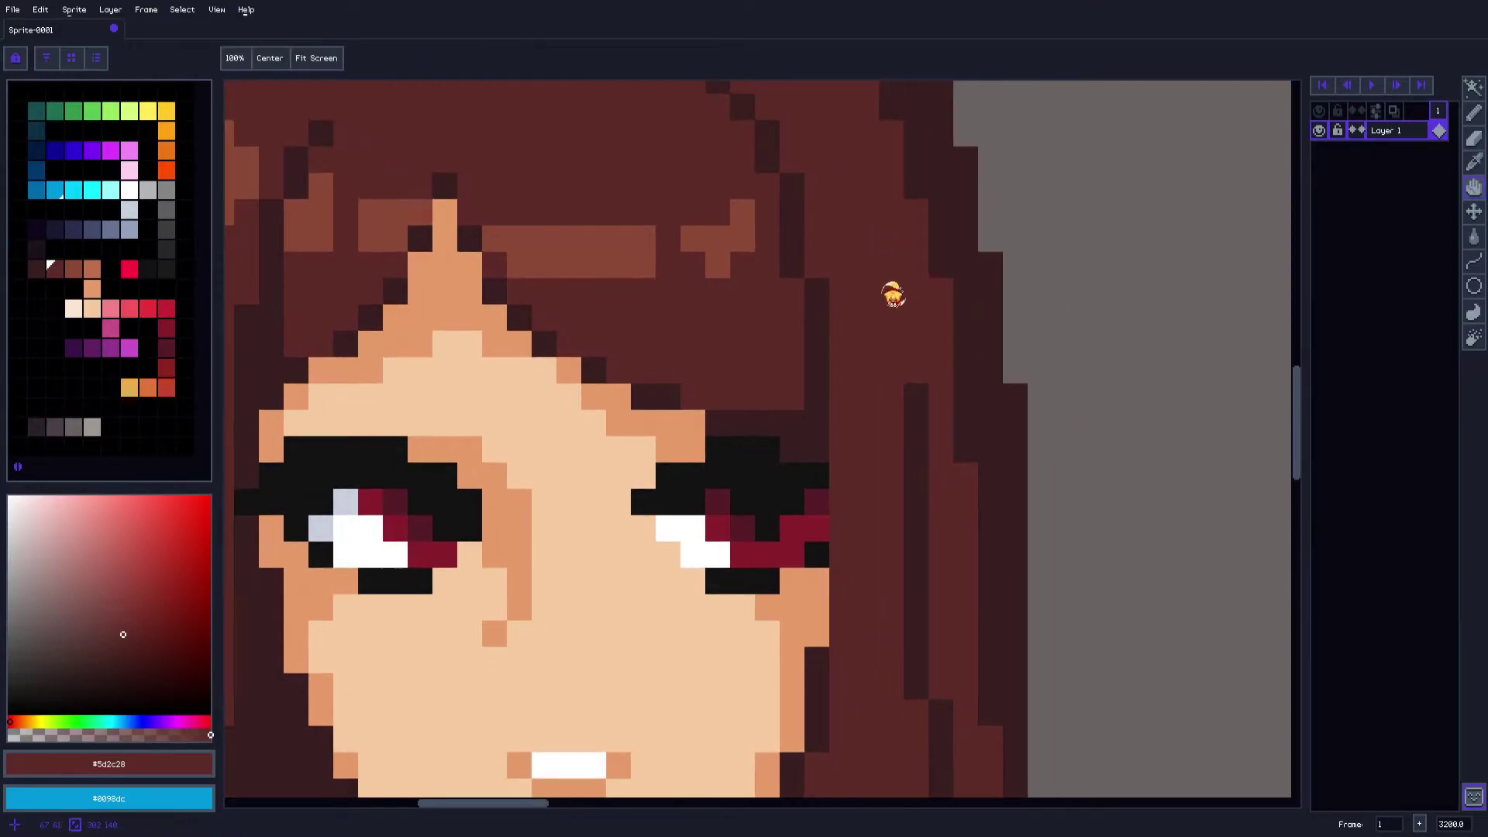
alt+click(959, 298)
drag(975, 488, 960, 314)
alt+click(980, 345)
drag(934, 209, 937, 161)
drag(937, 164, 963, 283)
scroll(962, 287, down, 2)
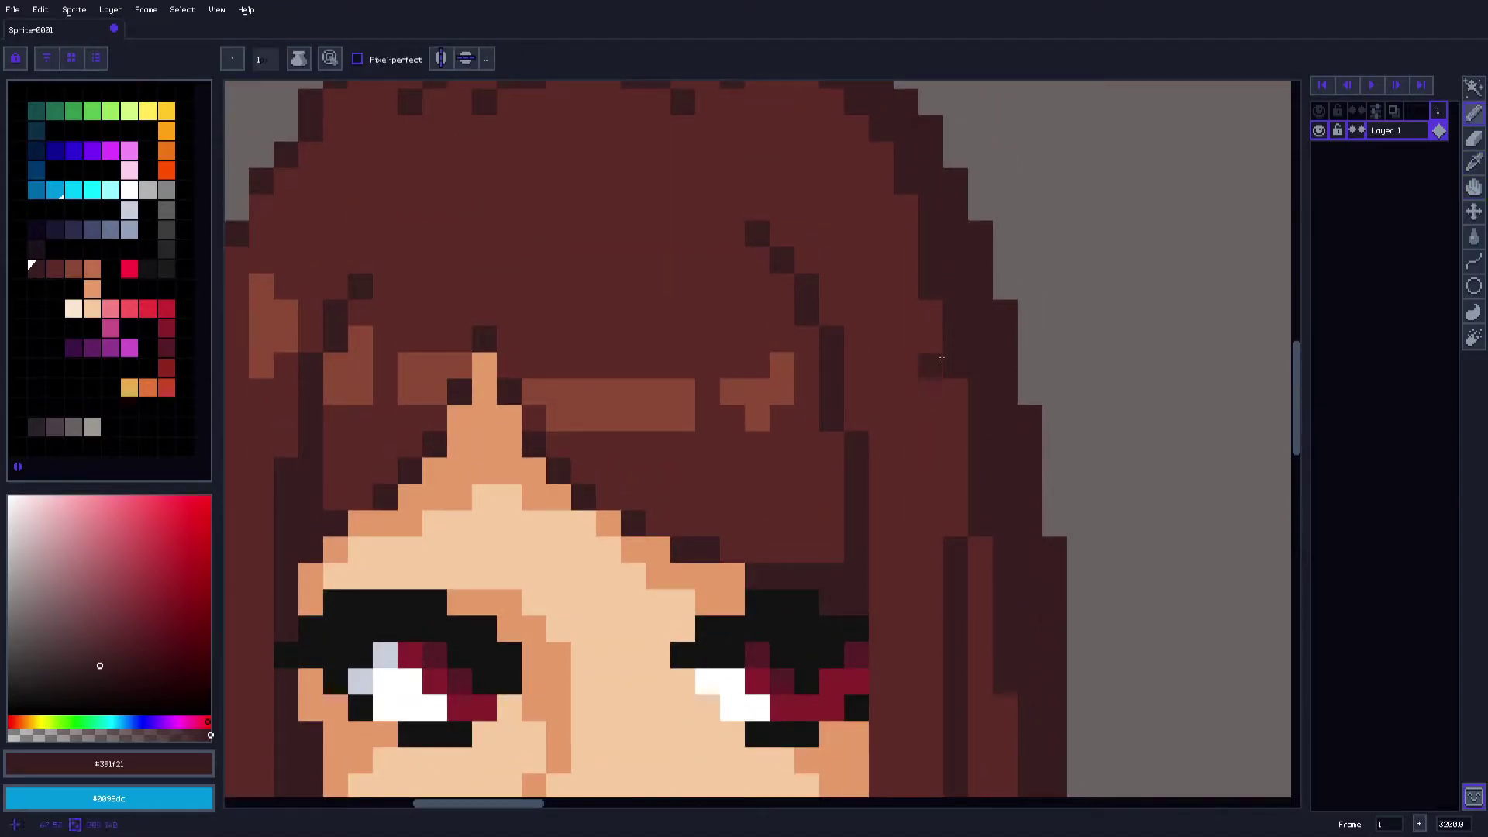
Sample the highlight colour #8a4836 from the first portrait's fringe and select the second portrait's main hair area
scroll(911, 465, down, 2)
scroll(912, 465, down, 2)
drag(908, 479, 862, 373)
scroll(900, 478, up, 1)
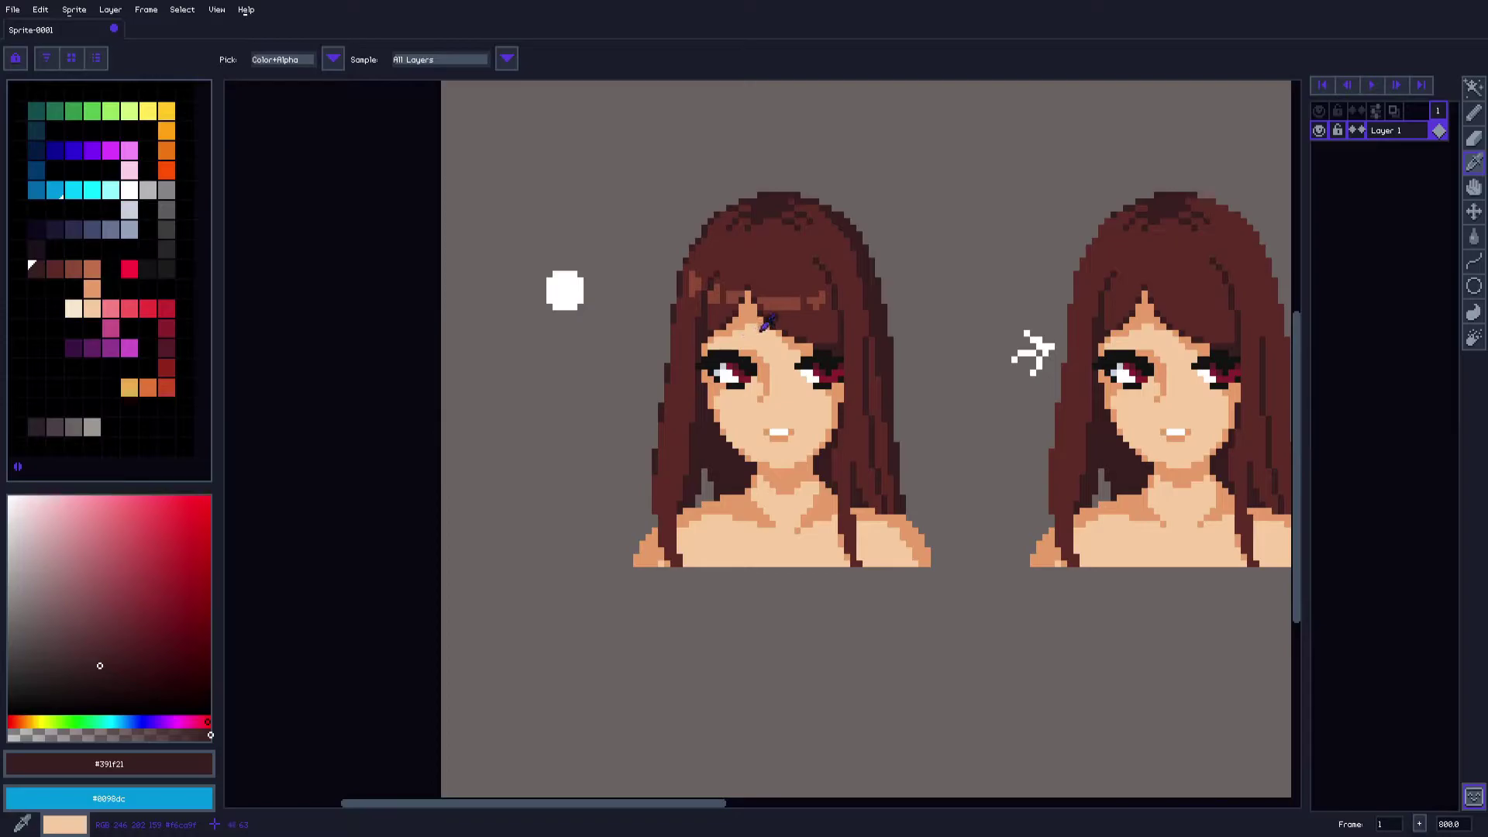
scroll(767, 349, right, 5)
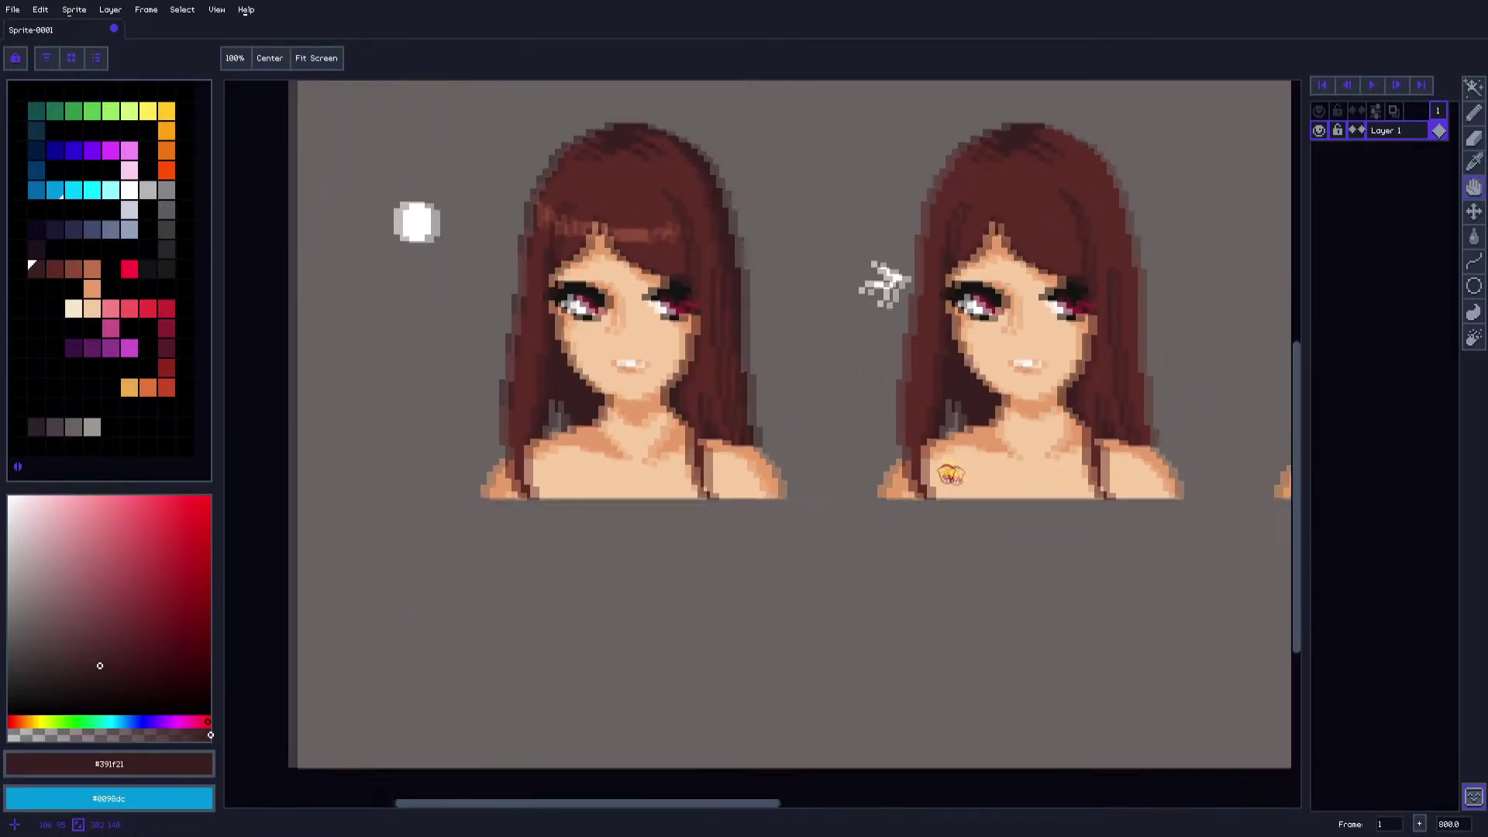
scroll(799, 453, up, 1)
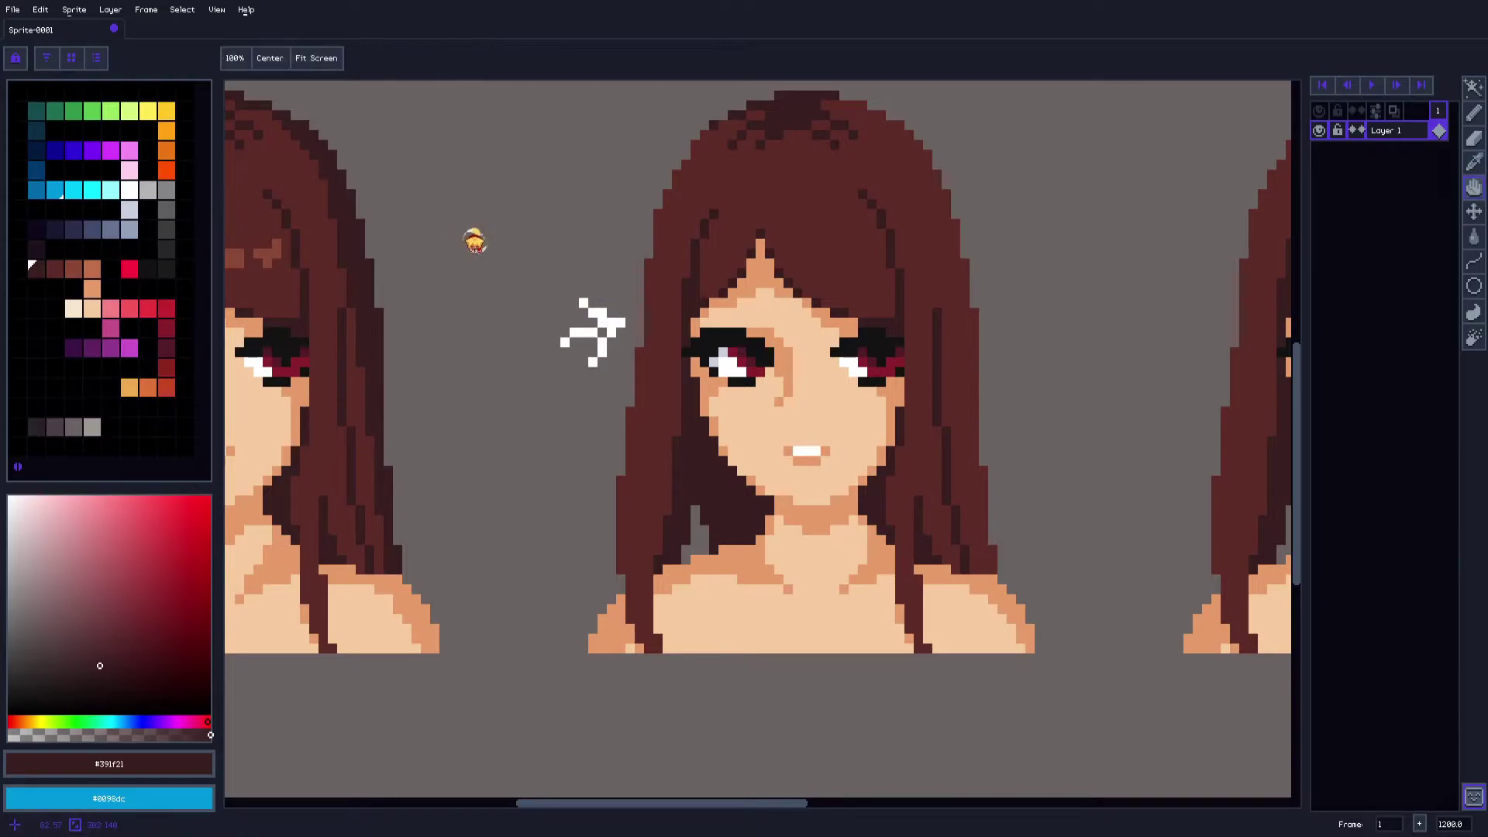
scroll(475, 238, left, 3)
click(422, 282)
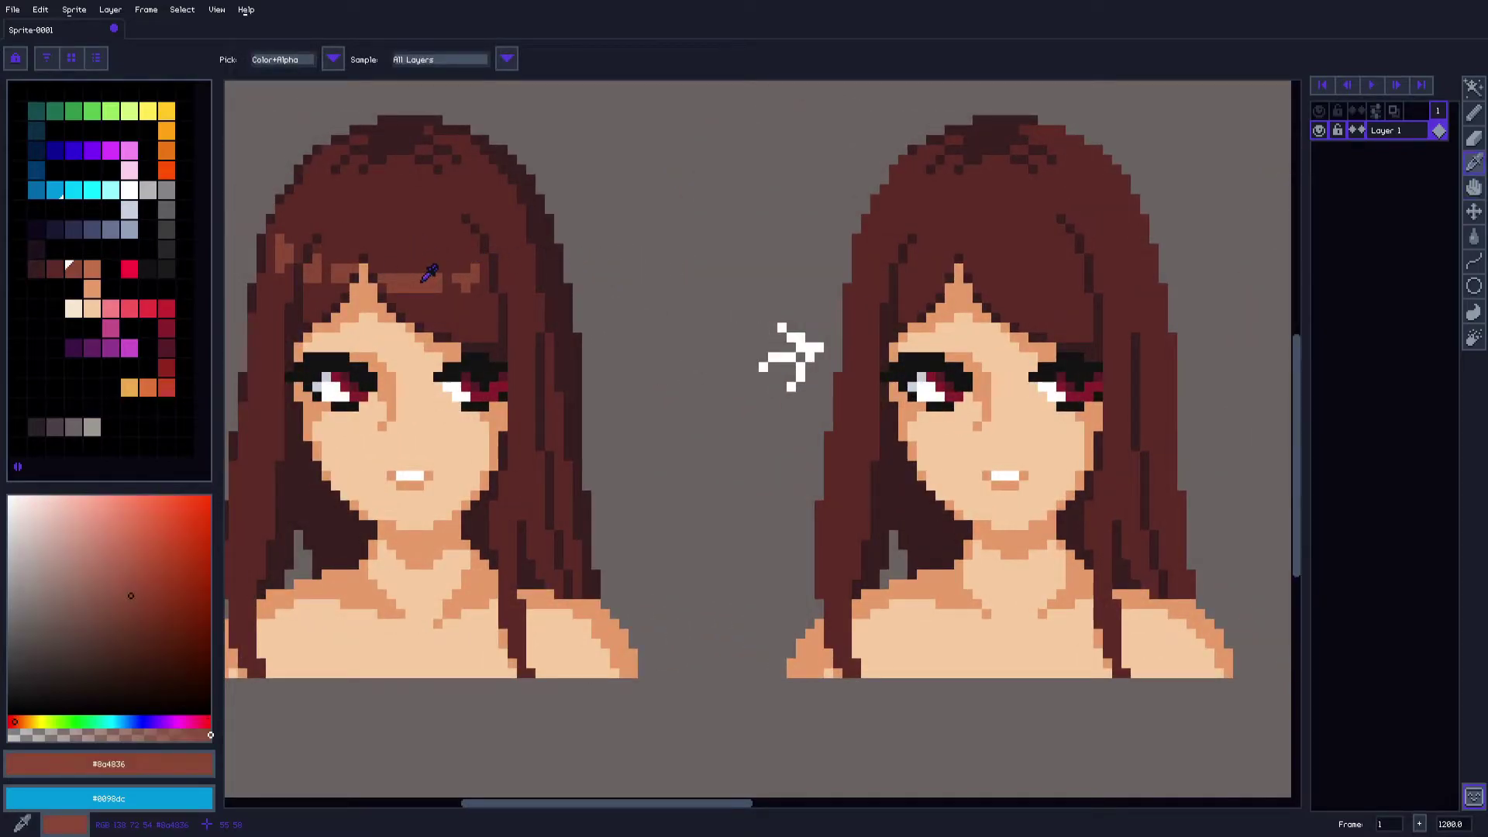
scroll(807, 265, right, 2)
key(w)
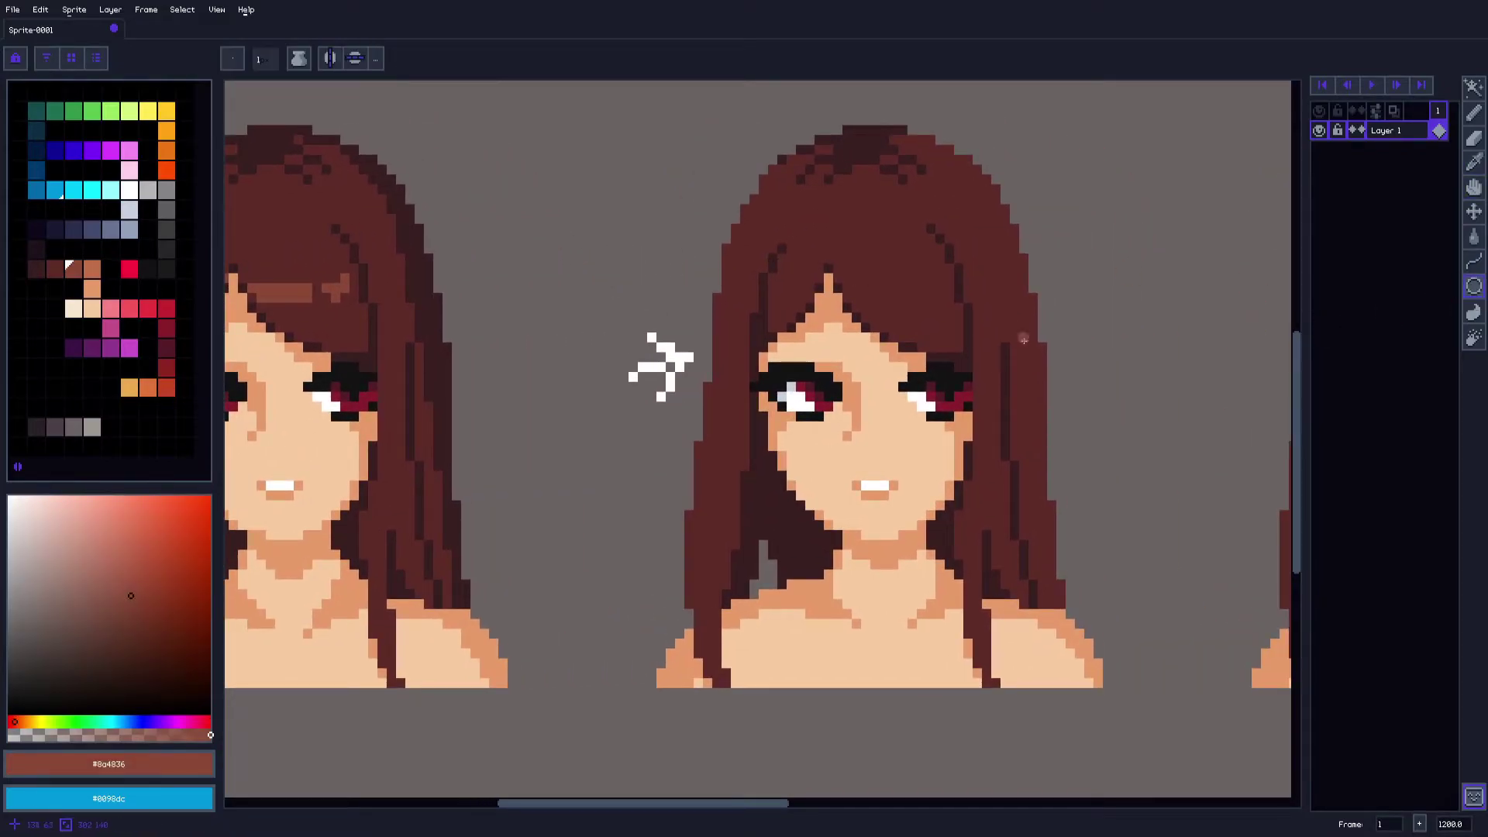
click(839, 268)
Try a diagonal #8a4836 highlight stroke across the second portrait's fringe, and undo it
scroll(775, 232, up, 1)
key(b)
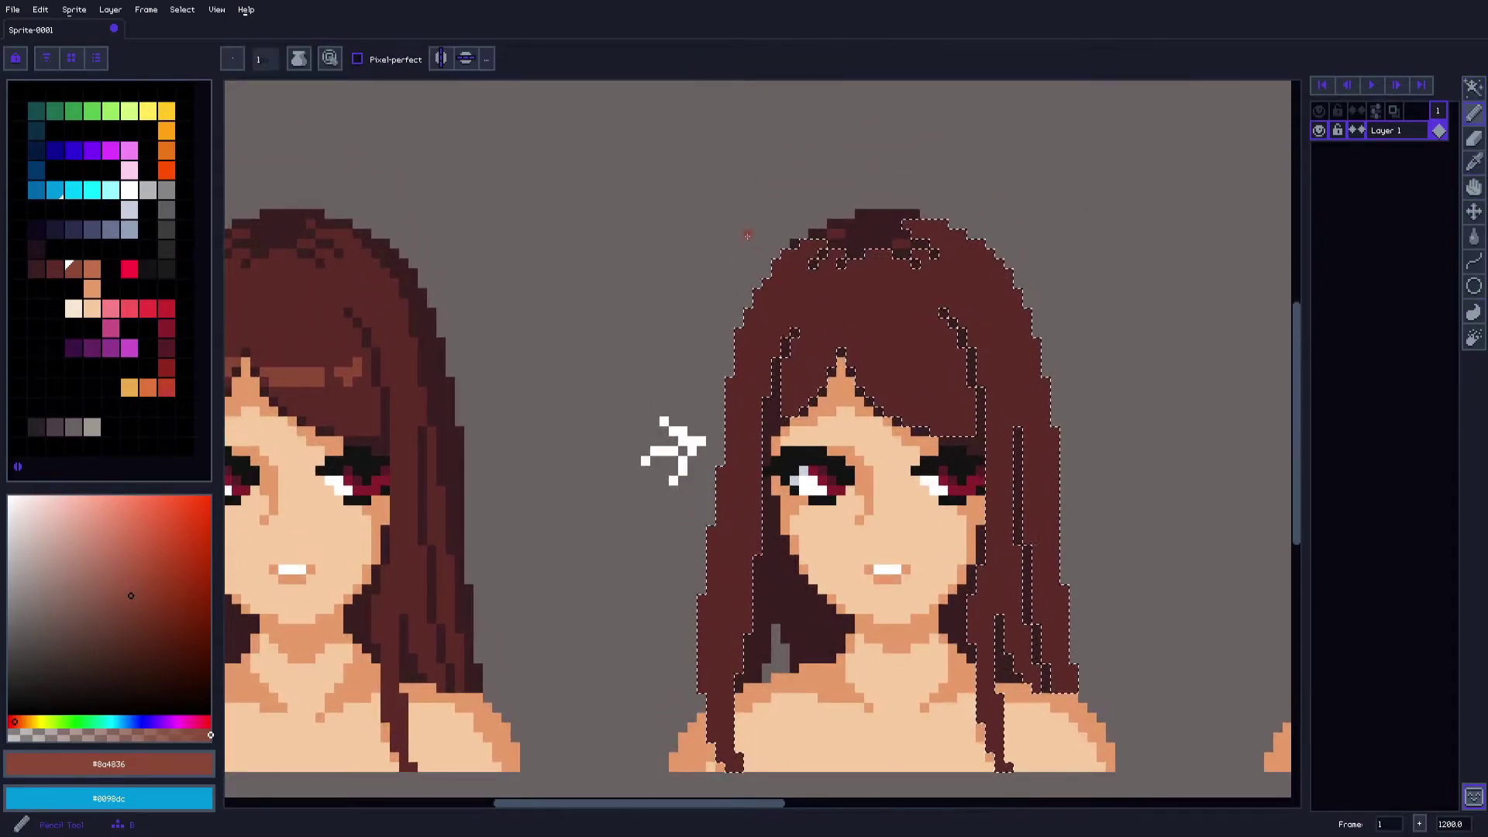
drag(778, 258, 898, 363)
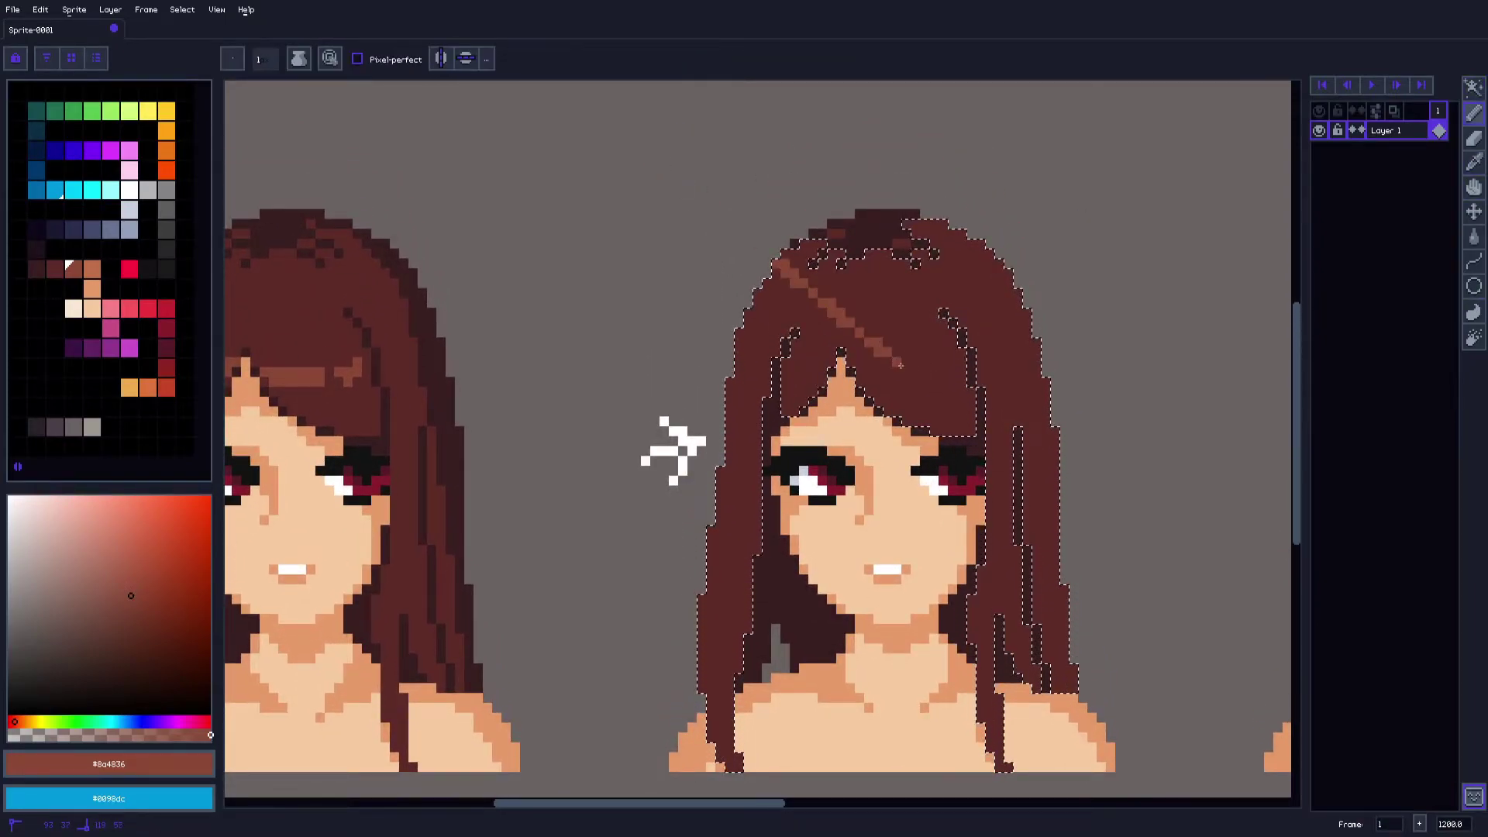
key(ctrl+z)
Draw a curved #8a4836 highlight across the second portrait's hair with an ellipse outline, and clear the selection
click(1473, 286)
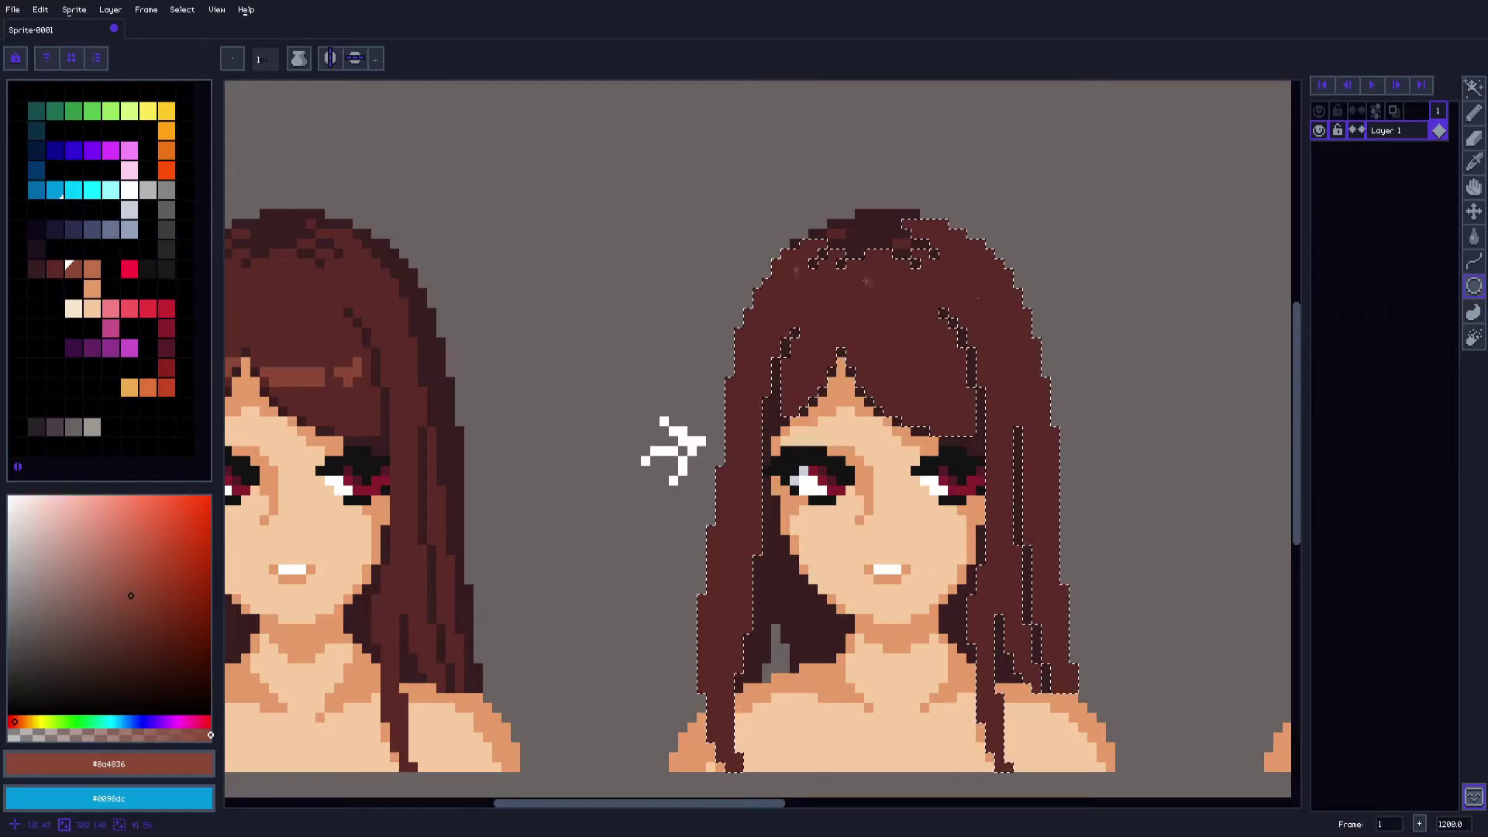
drag(810, 288, 1096, 411)
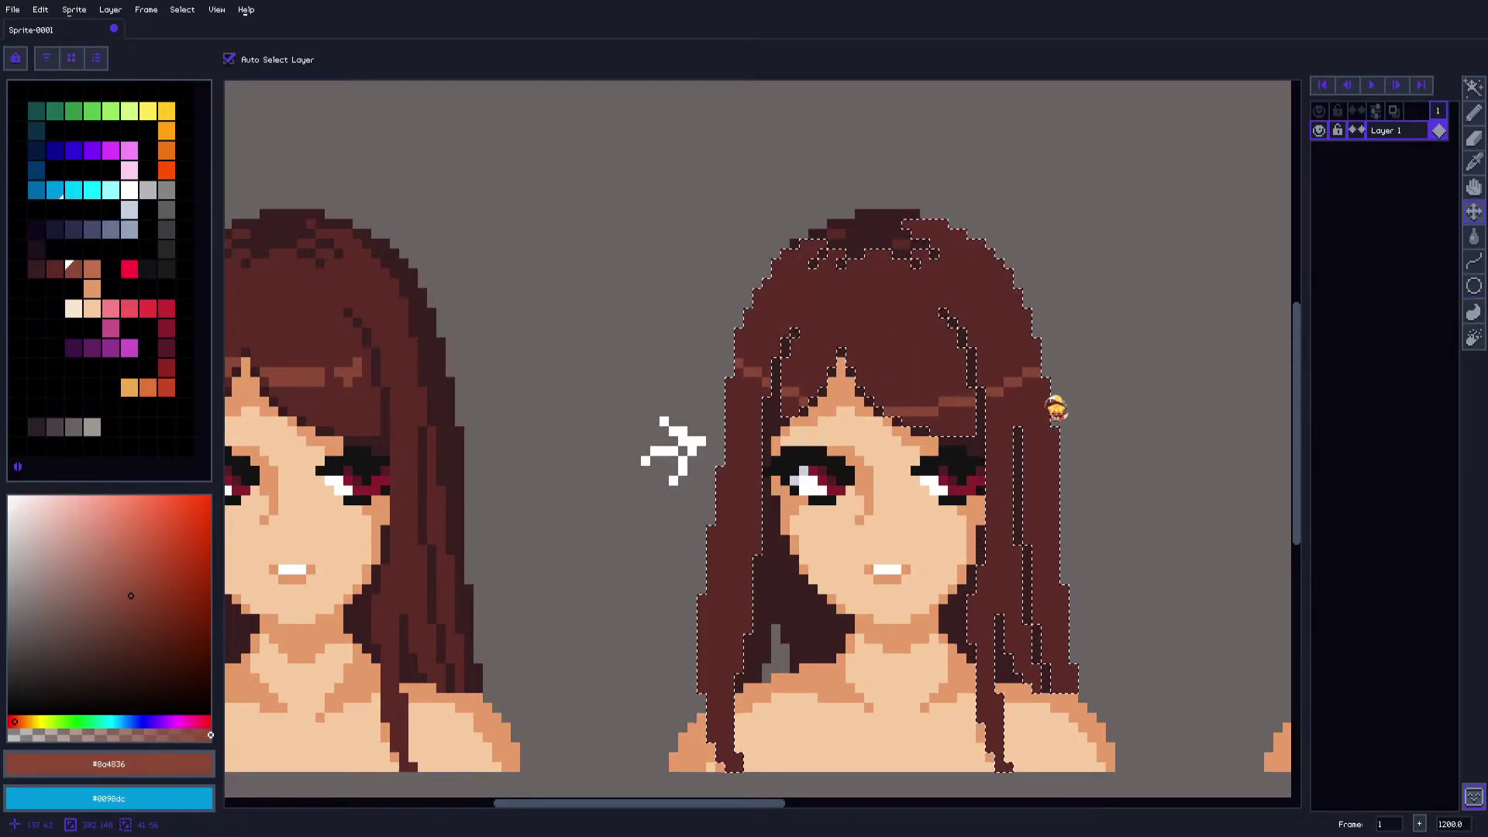
key(ctrl+d)
Paint over the second portrait's highlight on the right fringe and right side strand with #5d2c28
scroll(955, 424, up, 2)
alt+click(850, 348)
key(b)
drag(820, 399, 976, 382)
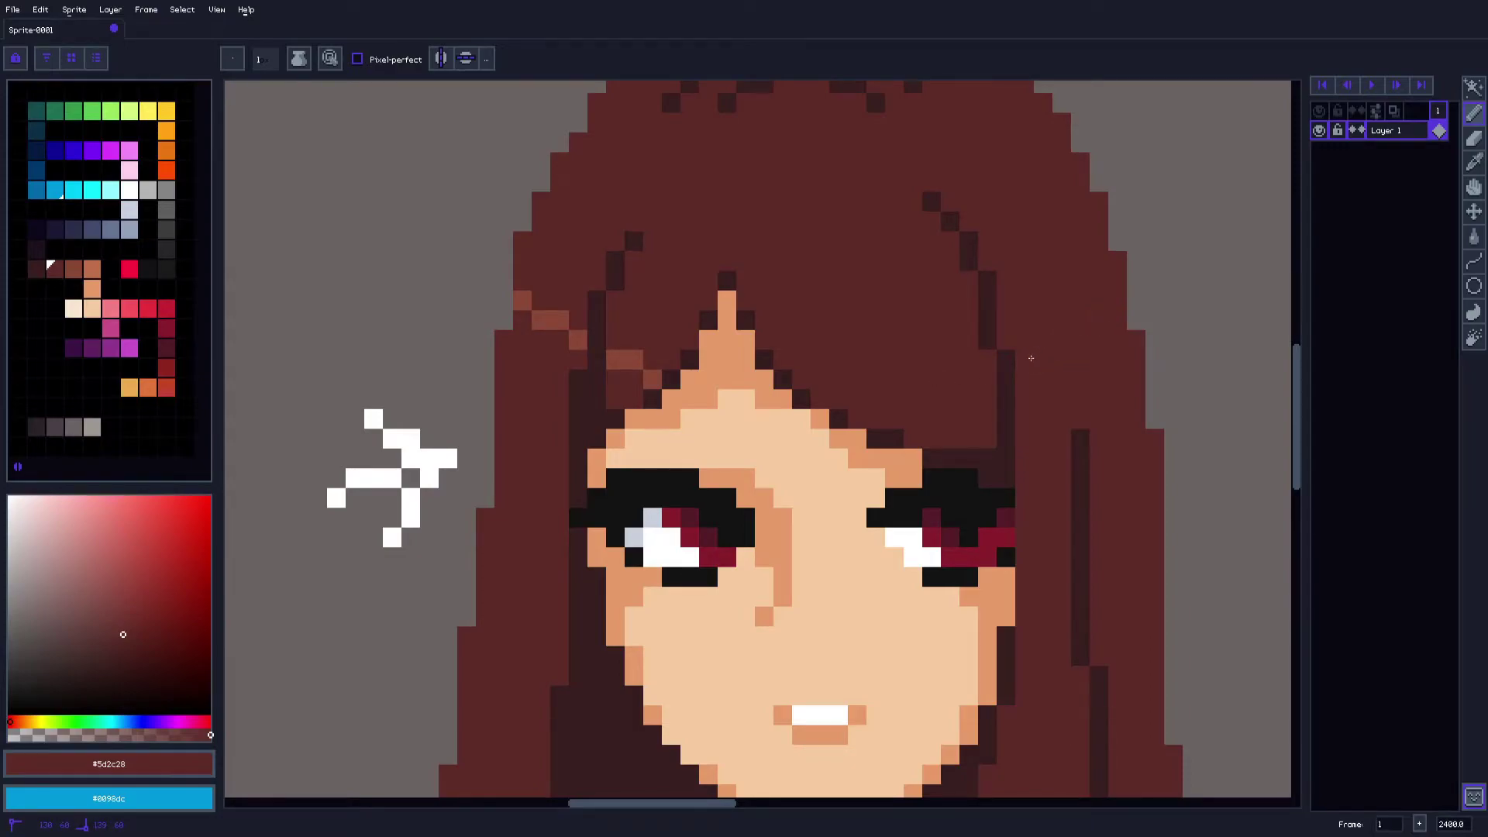
Build up the second portrait's remaining highlight into #8a4836 patches on the left strand and left fringe, trimming with #5d2c28
key(space)
drag(589, 341, 770, 352)
alt+click(736, 333)
mouse_move(722, 293)
mouse_down()
mouse_move(719, 363)
mouse_move(740, 311)
mouse_up()
alt+click(812, 365)
mouse_move(817, 356)
mouse_down()
mouse_move(832, 331)
mouse_move(817, 389)
mouse_move(834, 372)
mouse_up()
alt+click(801, 331)
alt+click(810, 409)
alt+click(734, 389)
click(755, 354)
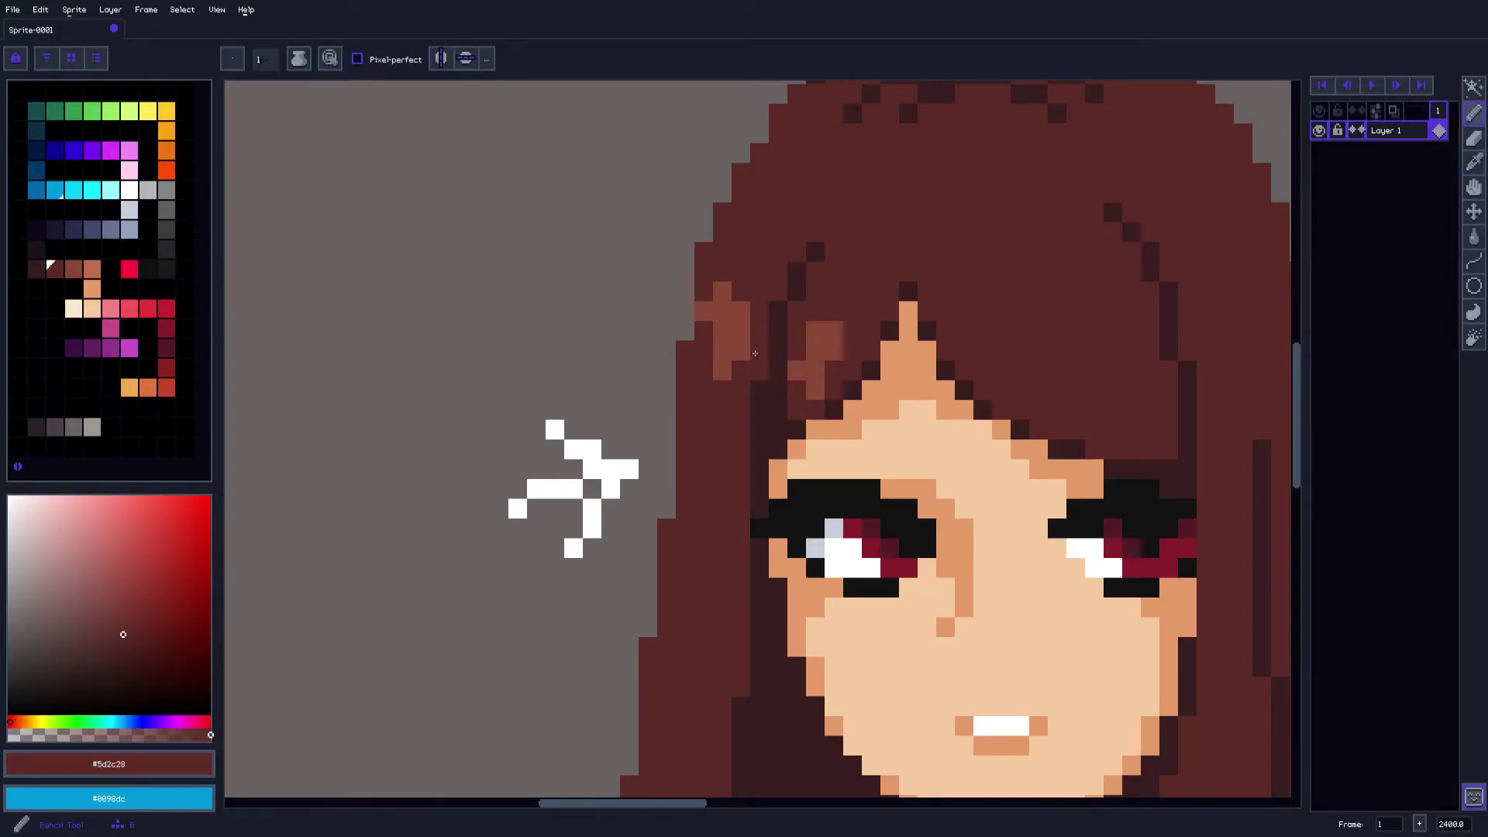
Touch up the inner edge of the second portrait's lower left hair strand with dark #391f21 pixels
scroll(721, 263, down, 4)
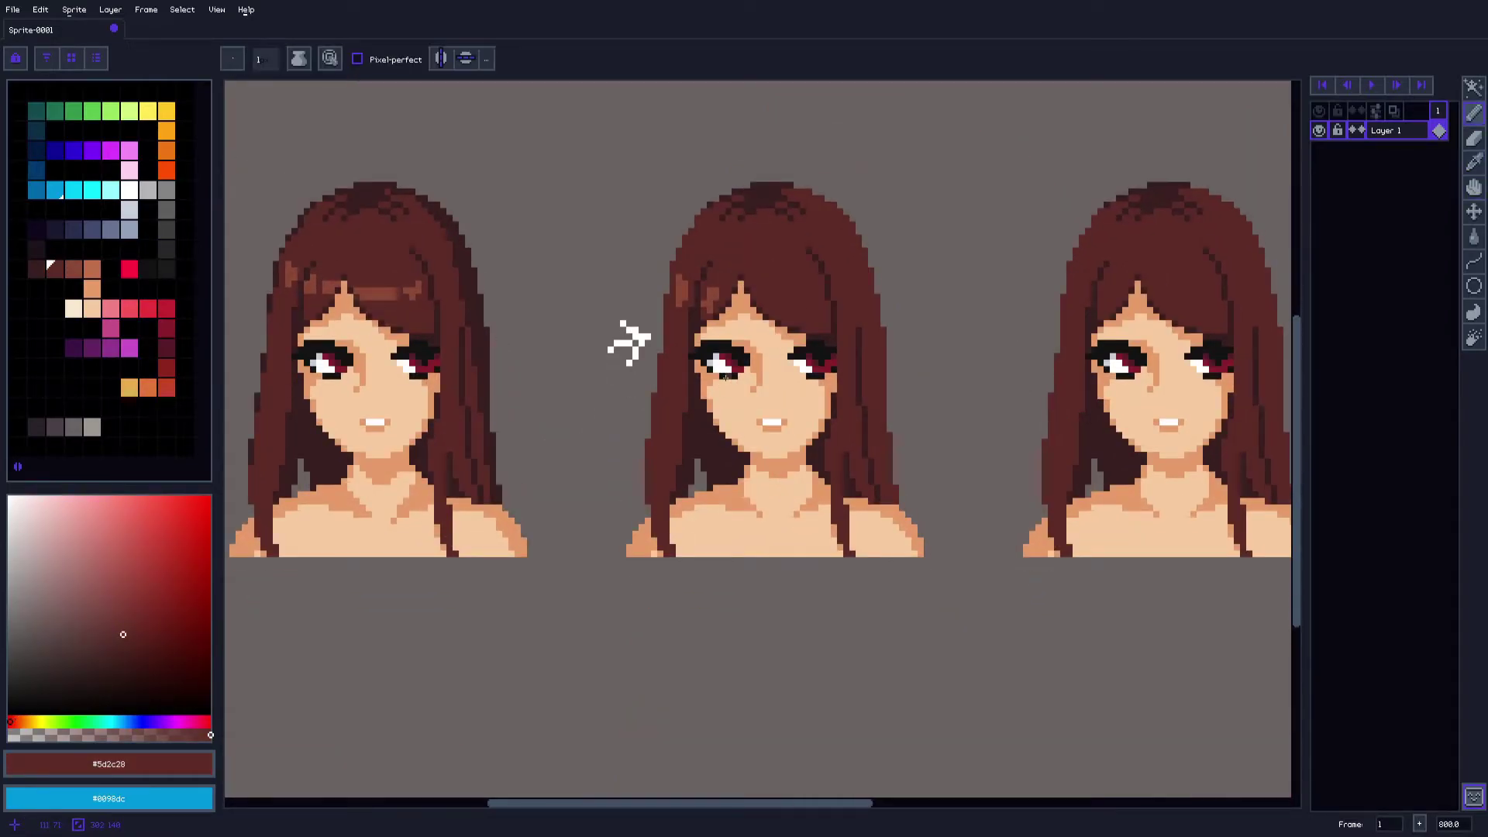
scroll(721, 379, up, 2)
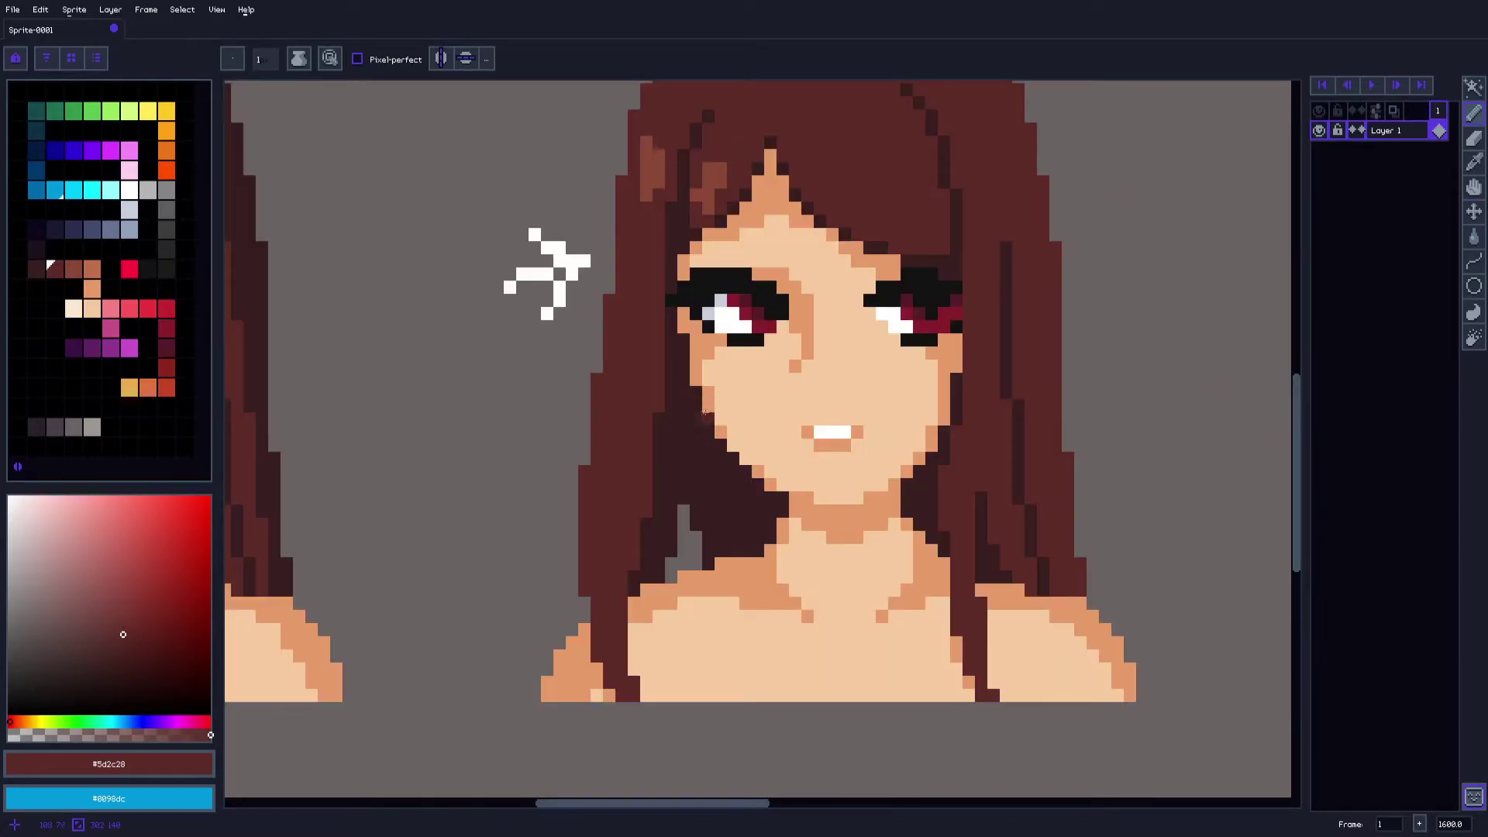
key(alt)
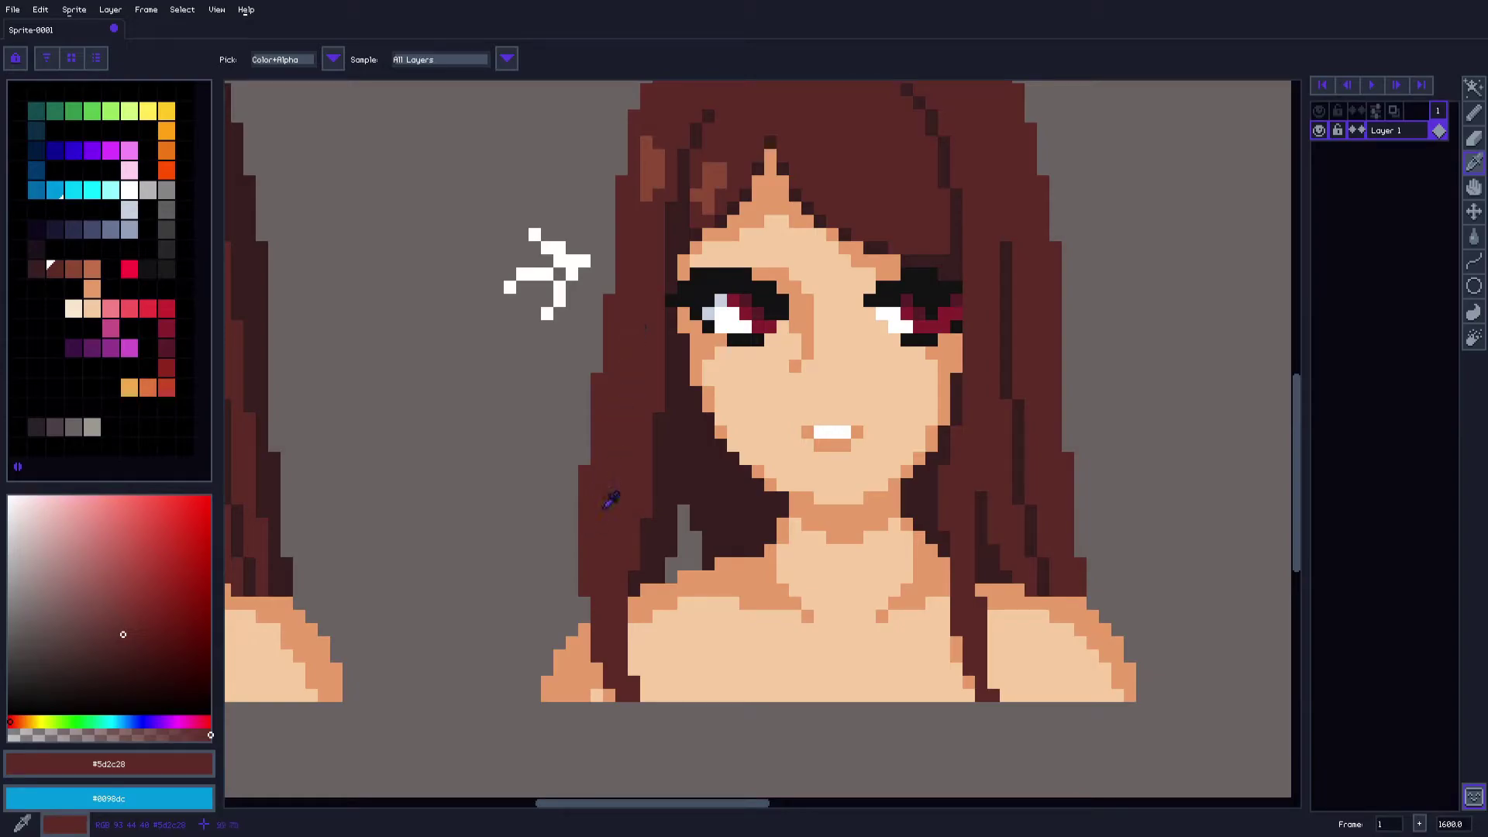
drag(612, 398, 734, 430)
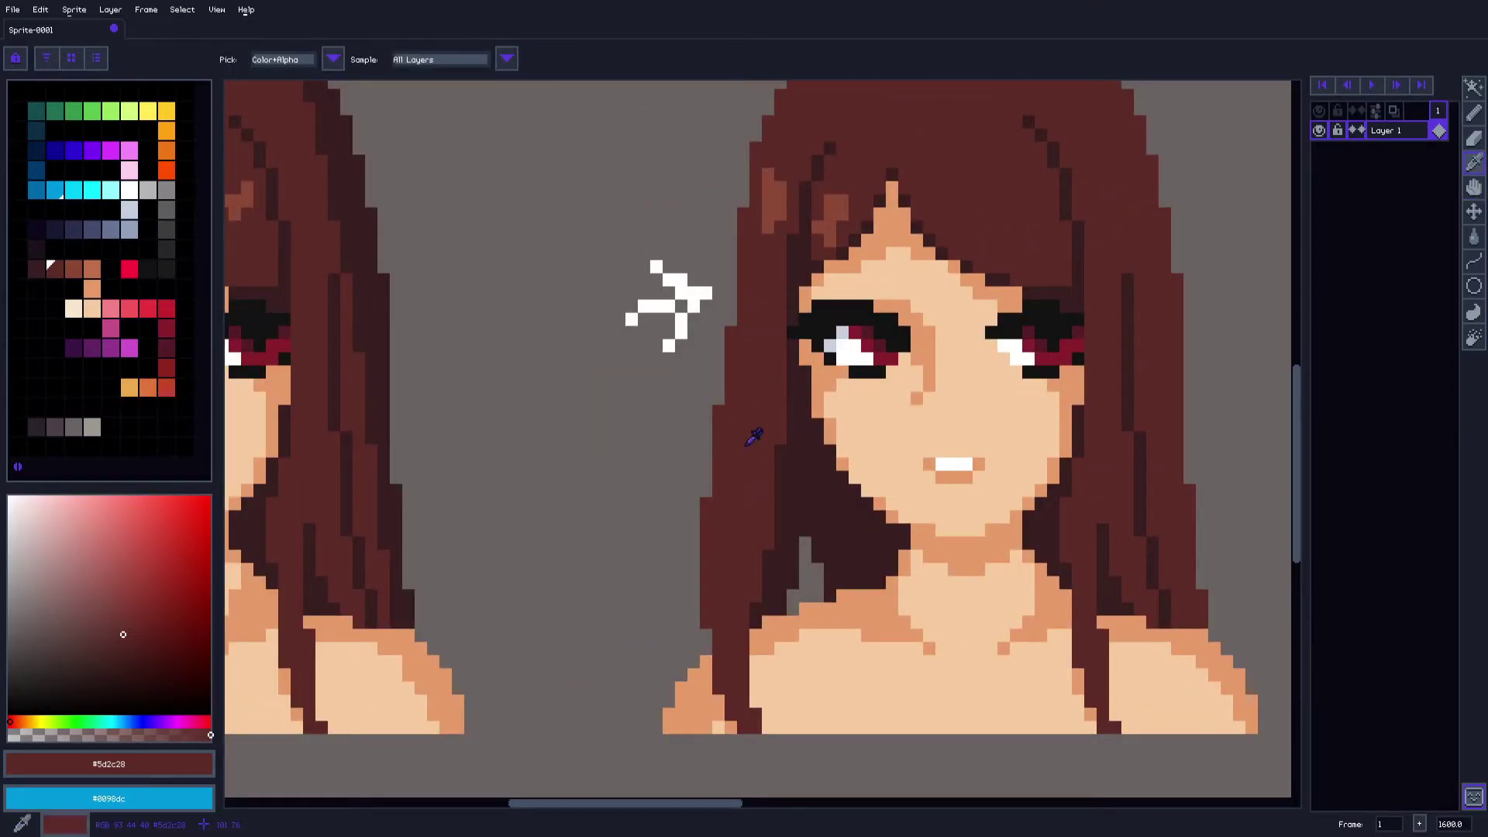
key(b)
click(755, 607)
key(i)
click(772, 589)
key(b)
click(768, 571)
key(i)
scroll(807, 492, down, 1)
drag(884, 465, 752, 441)
Draw a #391f21 shadow boundary line from the second portrait's crown down through the right side of the hair
key(i)
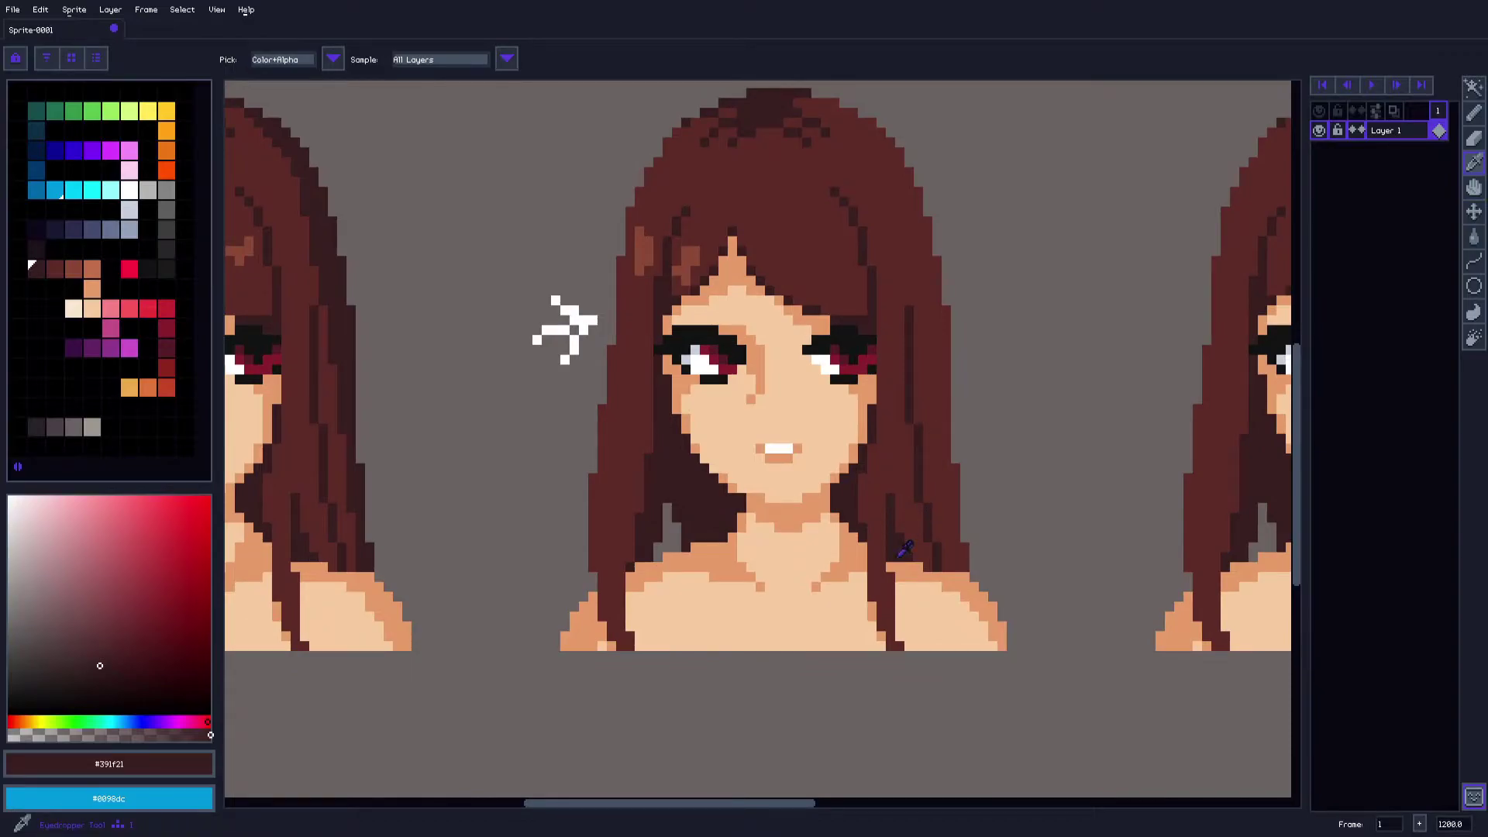
scroll(922, 388, up, 1)
drag(897, 191, 922, 380)
key(b)
mouse_move(808, 190)
mouse_down()
mouse_move(848, 216)
mouse_move(905, 285)
mouse_move(932, 457)
mouse_up()
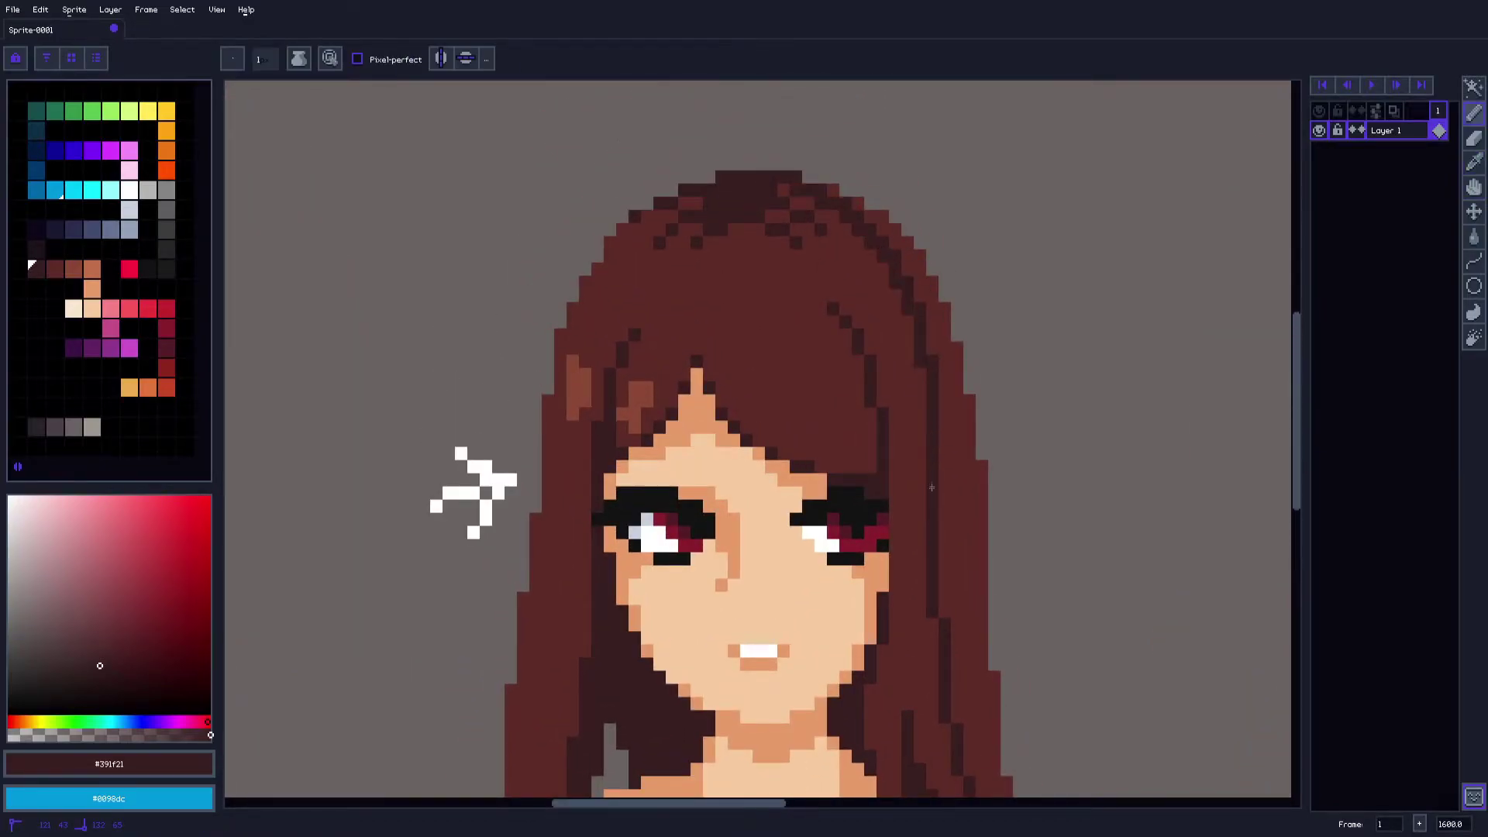
Try to fill the second portrait's outer right hair section with #391f21, and undo the fills
drag(942, 599, 889, 339)
key(g)
click(926, 490)
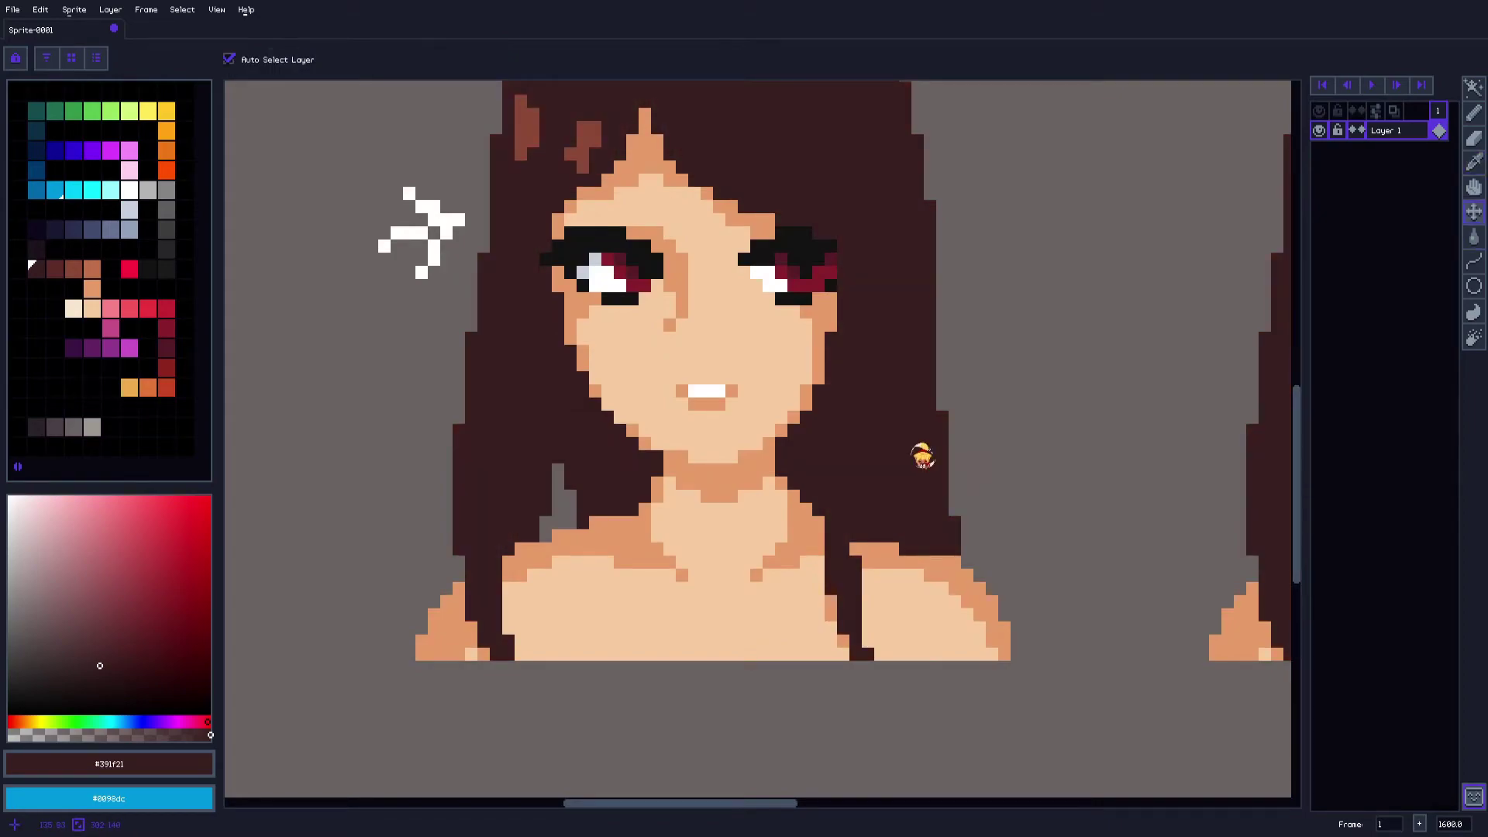
key(ctrl+z)
click(365, 62)
click(365, 61)
click(895, 255)
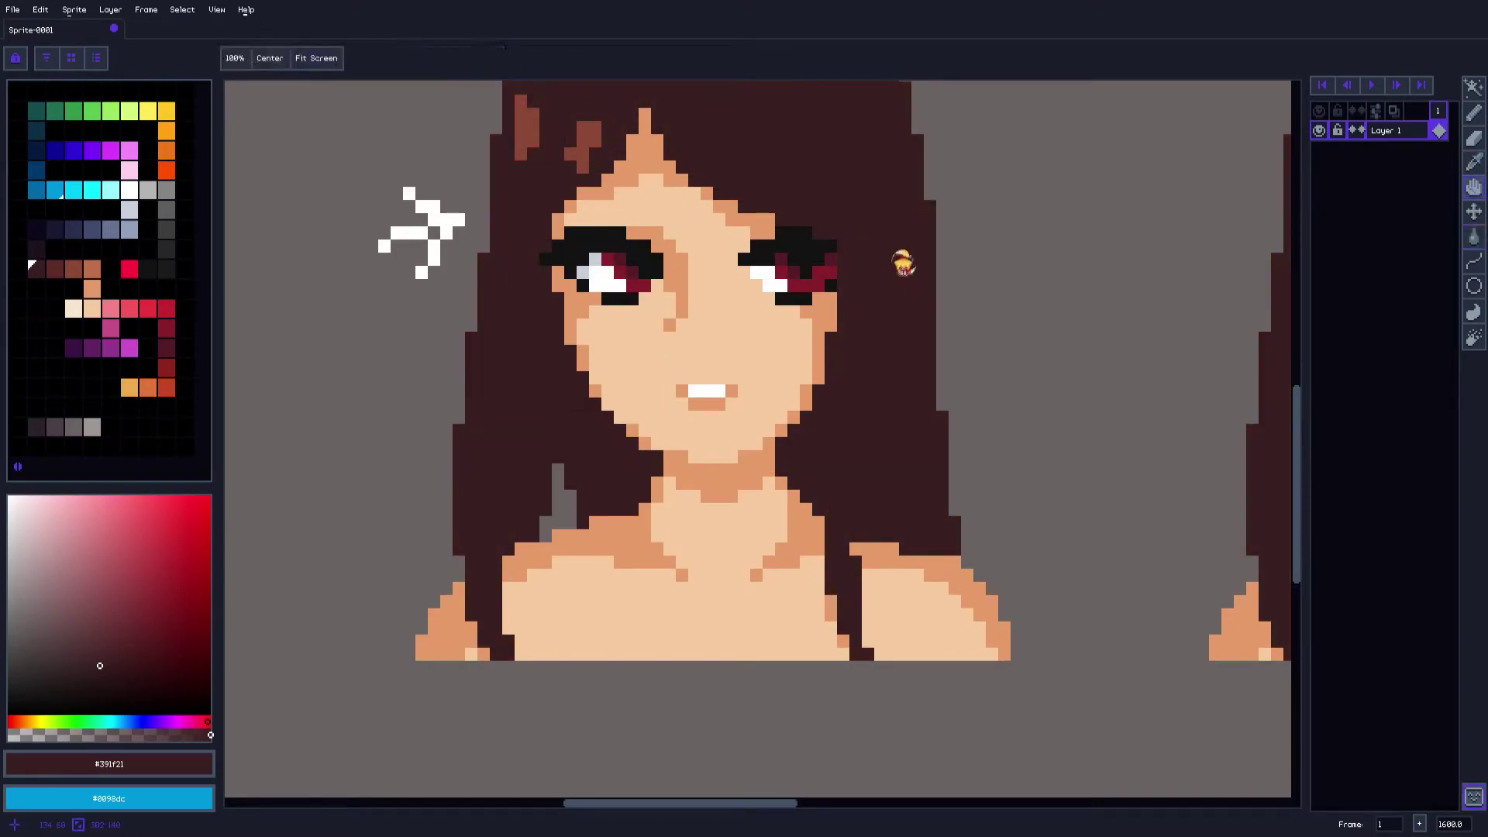
key(ctrl+z)
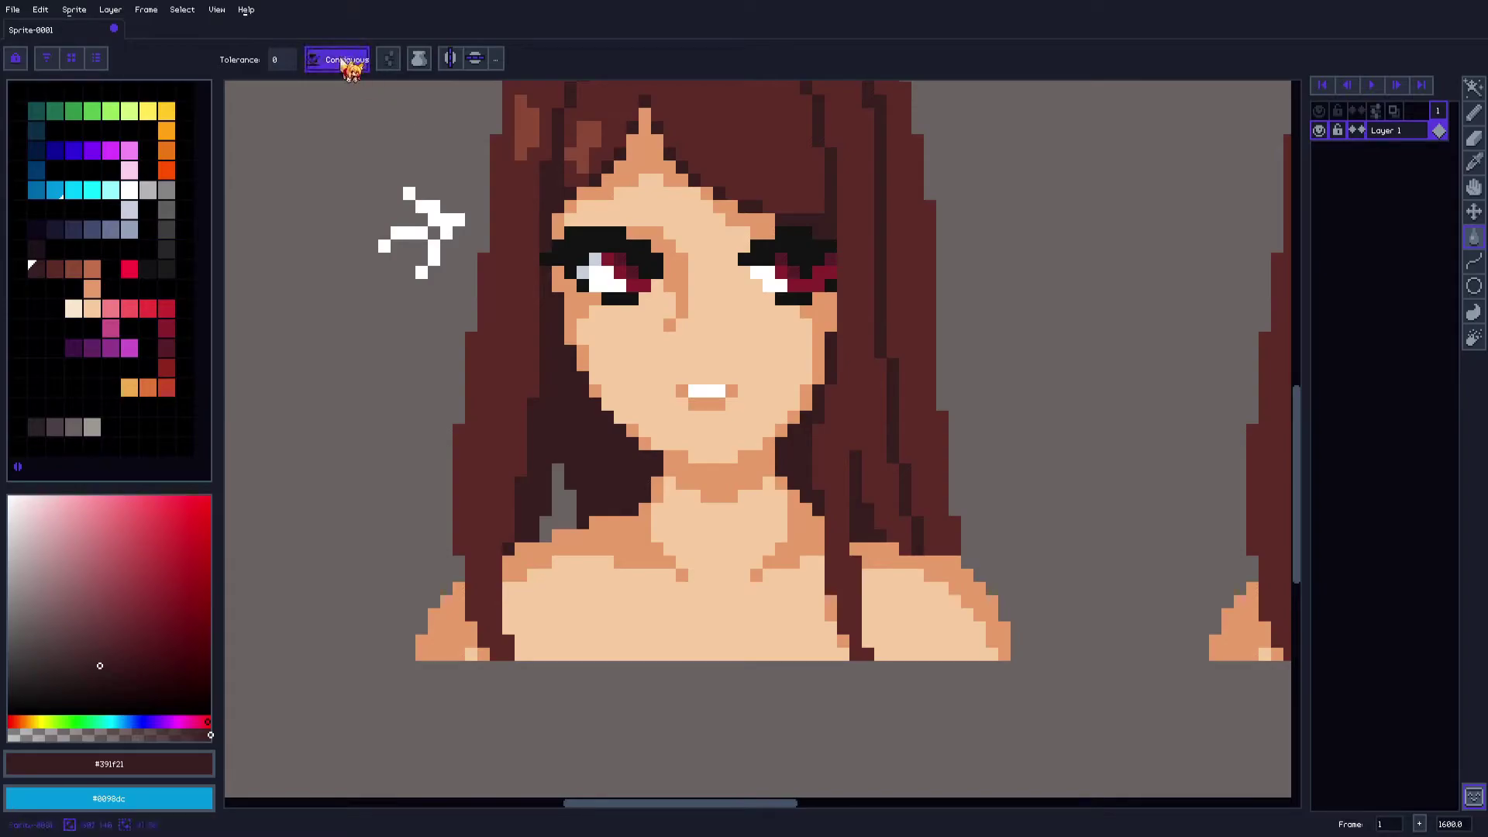
Fill the second portrait's outer right hair section with #391f21, limited to contiguous pixels
key(i)
scroll(853, 230, up, 3)
drag(902, 615, 890, 445)
key(g)
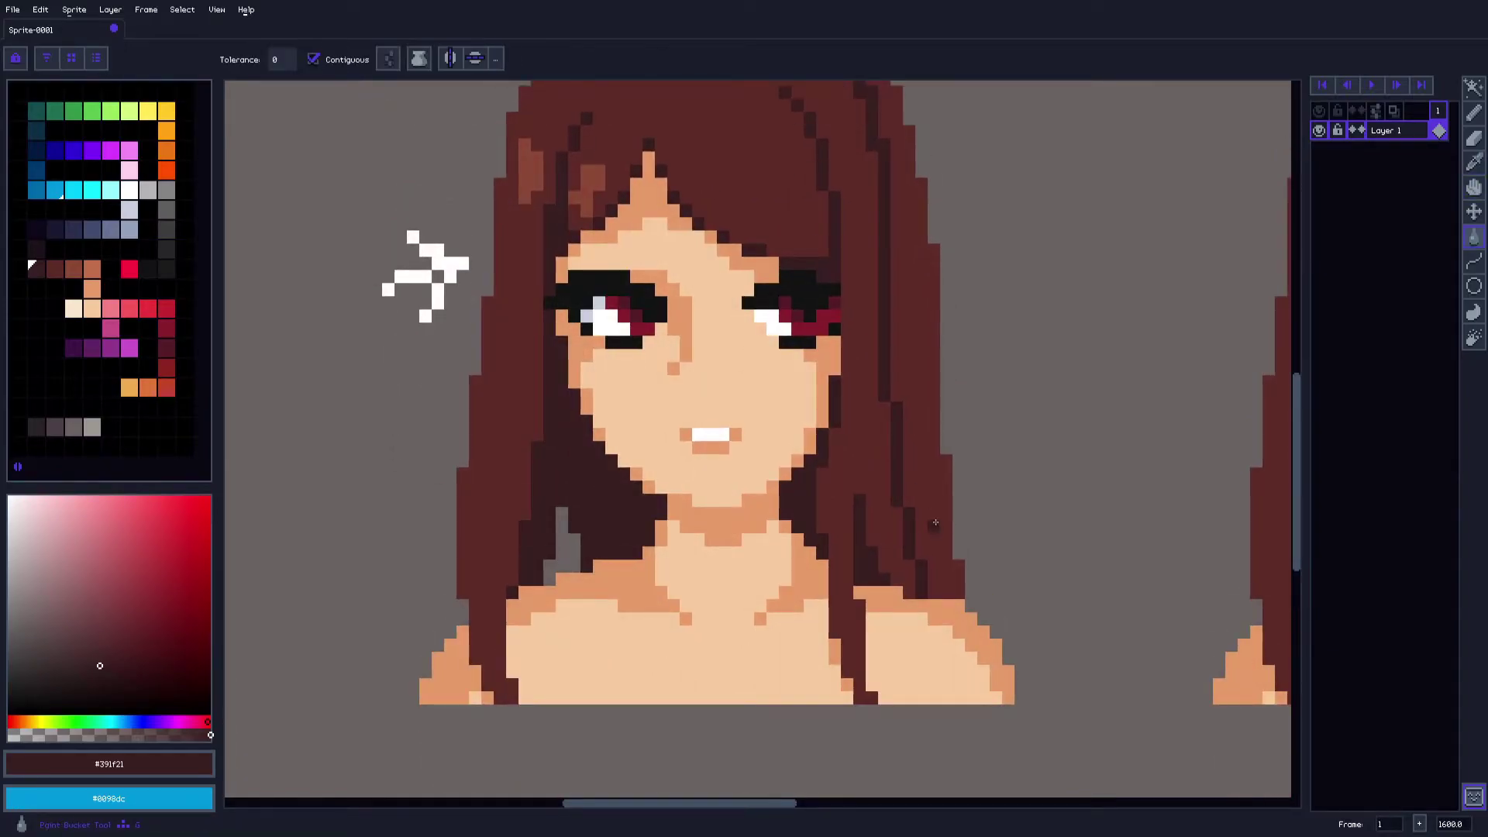
click(932, 518)
key(i)
mouse_move(861, 105)
mouse_down()
mouse_move(895, 368)
mouse_move(923, 276)
mouse_up()
Draw #391f21 pixels from the second portrait's crown down its right hair strands to widen the shadow
key(b)
alt+click(858, 160)
mouse_move(790, 149)
mouse_down()
mouse_move(843, 199)
mouse_move(899, 313)
mouse_move(920, 391)
mouse_move(937, 636)
mouse_up()
drag(958, 750, 953, 508)
click(976, 590)
drag(942, 269, 944, 362)
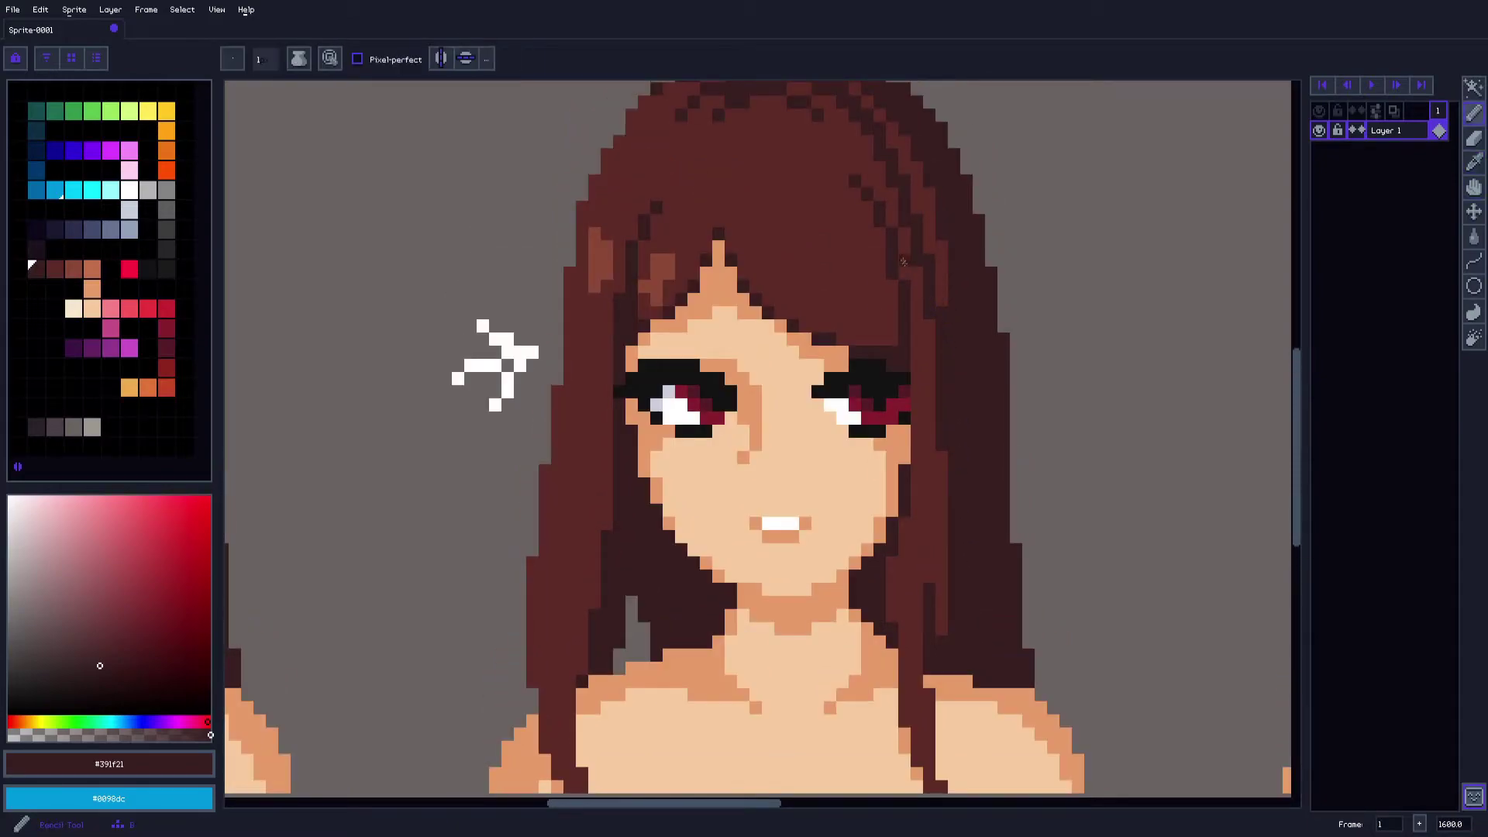
Fill the remaining #5d2c28 strands beside the right of the second portrait's face with #391f21
key(g)
click(918, 323)
click(918, 296)
key(i)
drag(921, 286, 925, 303)
key(b)
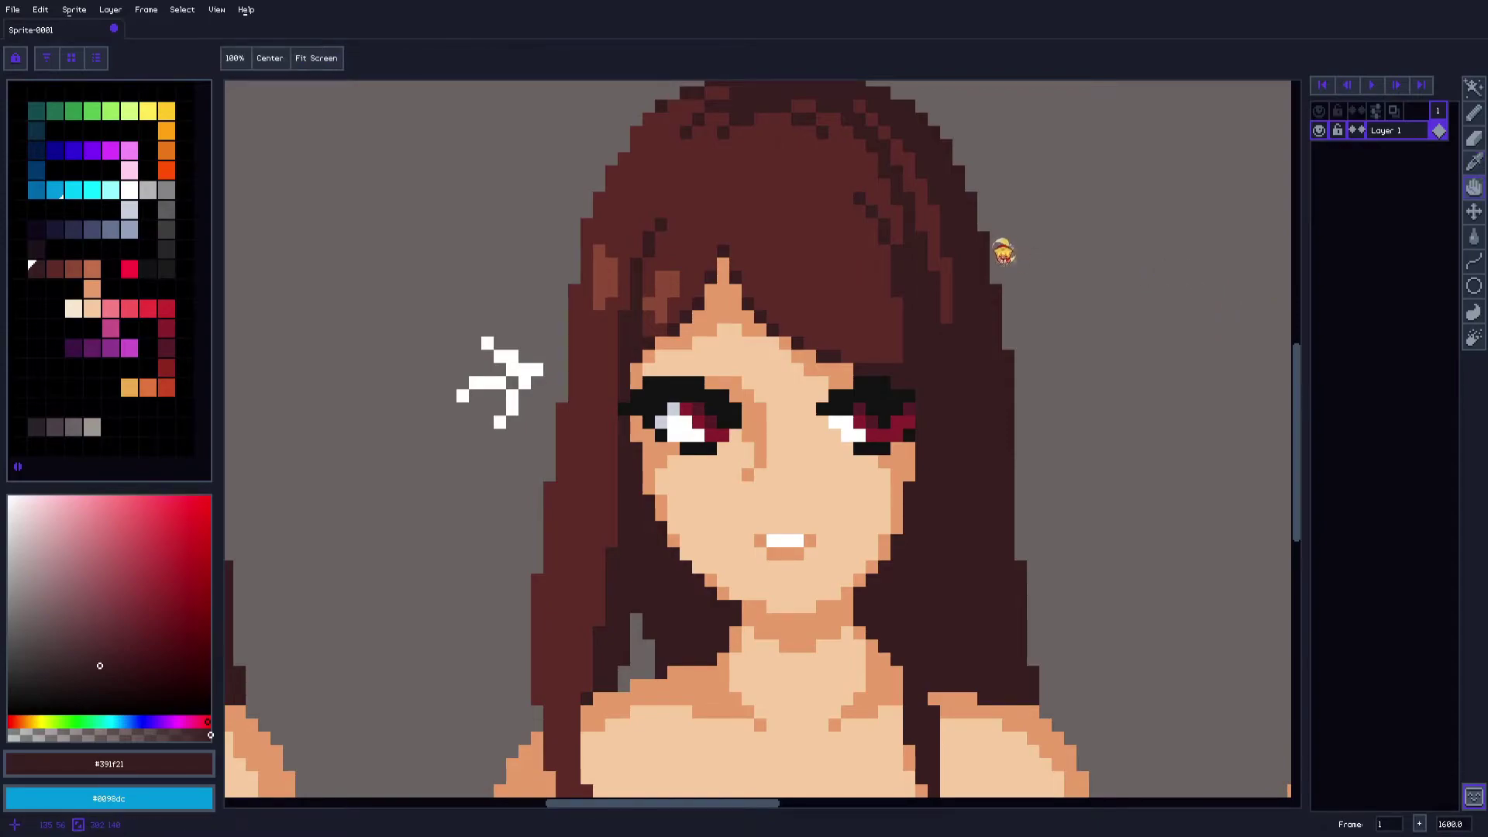
drag(996, 249, 999, 301)
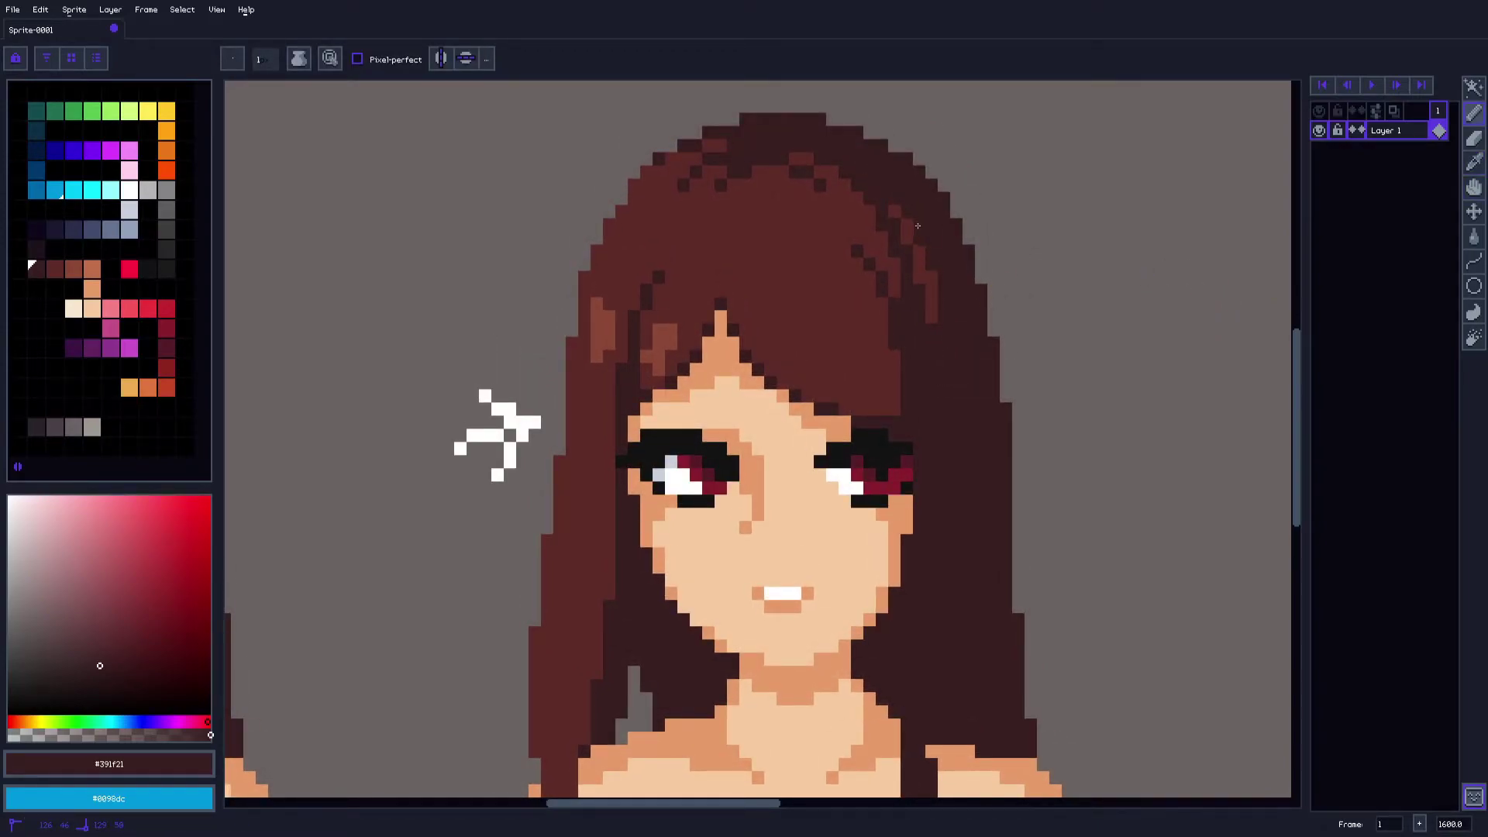
Draw a #391f21 line from the second portrait's parting along the right fringe, and fill the area below it
scroll(917, 224, up, 1)
key(o)
scroll(928, 290, up, 1)
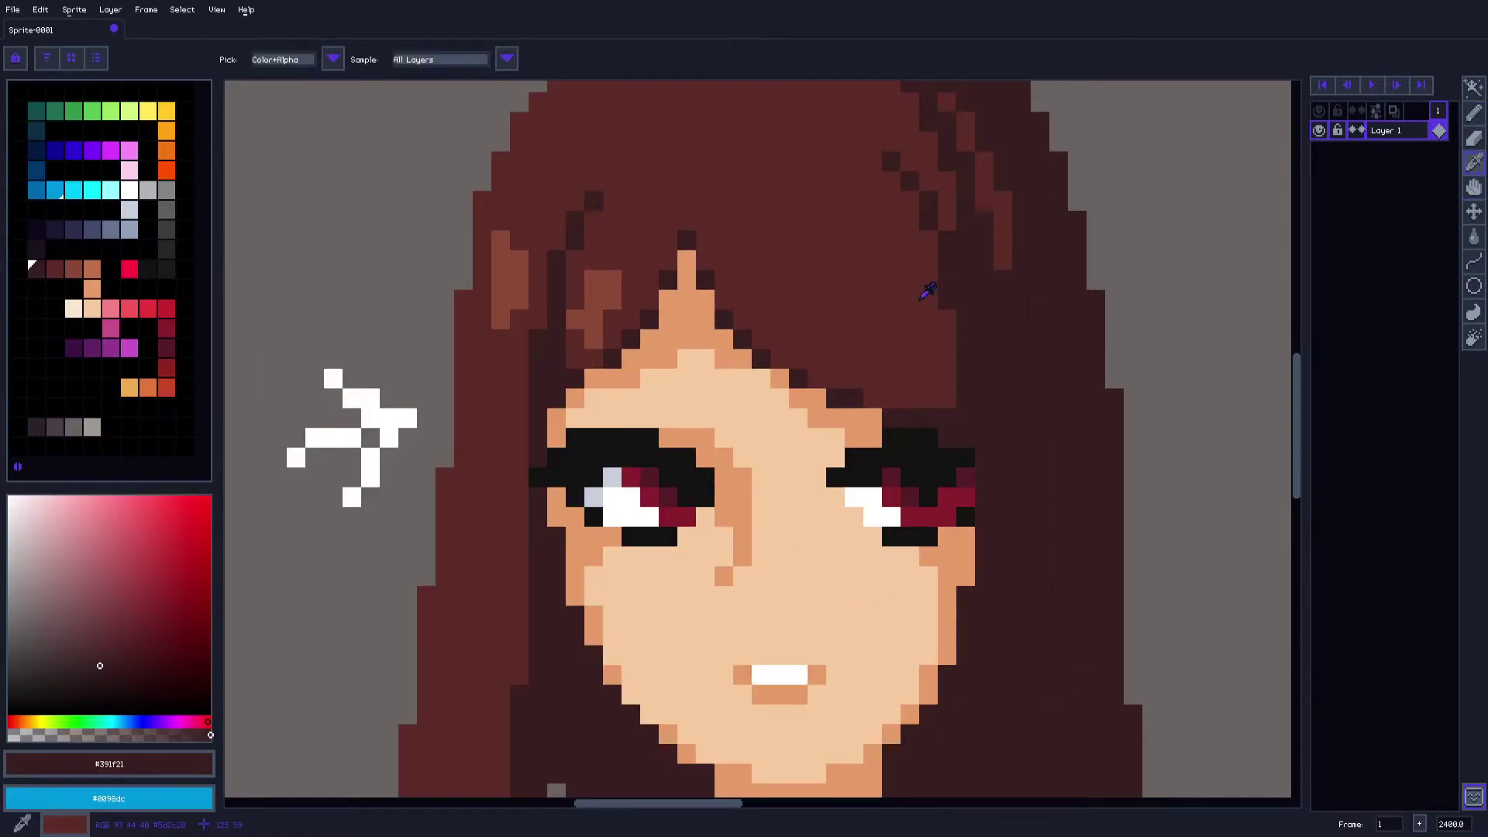
drag(875, 296, 910, 401)
key(b)
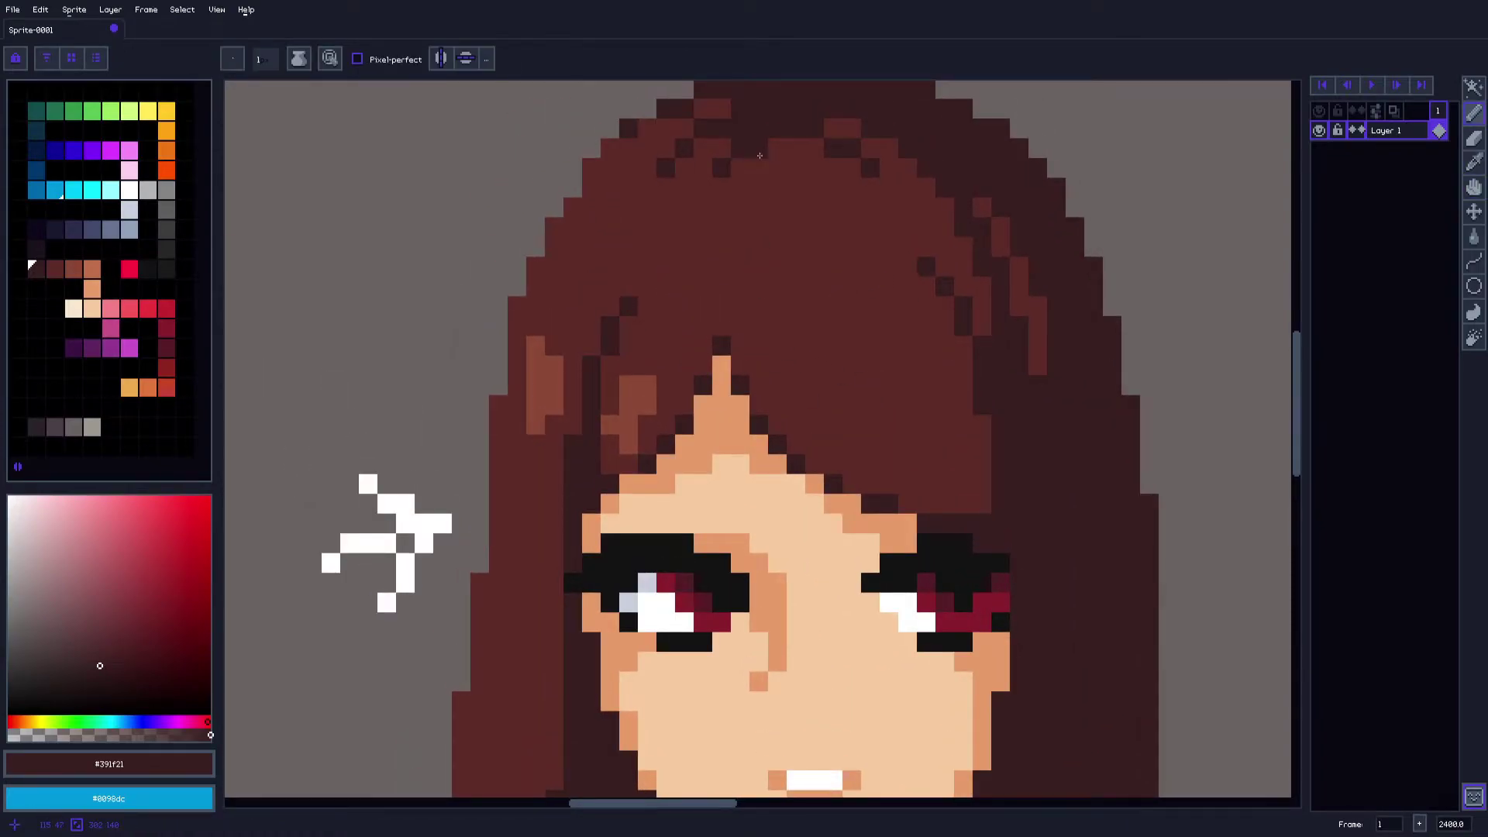
drag(760, 156, 717, 308)
mouse_move(751, 185)
mouse_down()
mouse_move(758, 297)
mouse_move(893, 443)
mouse_move(988, 471)
mouse_up()
key(g)
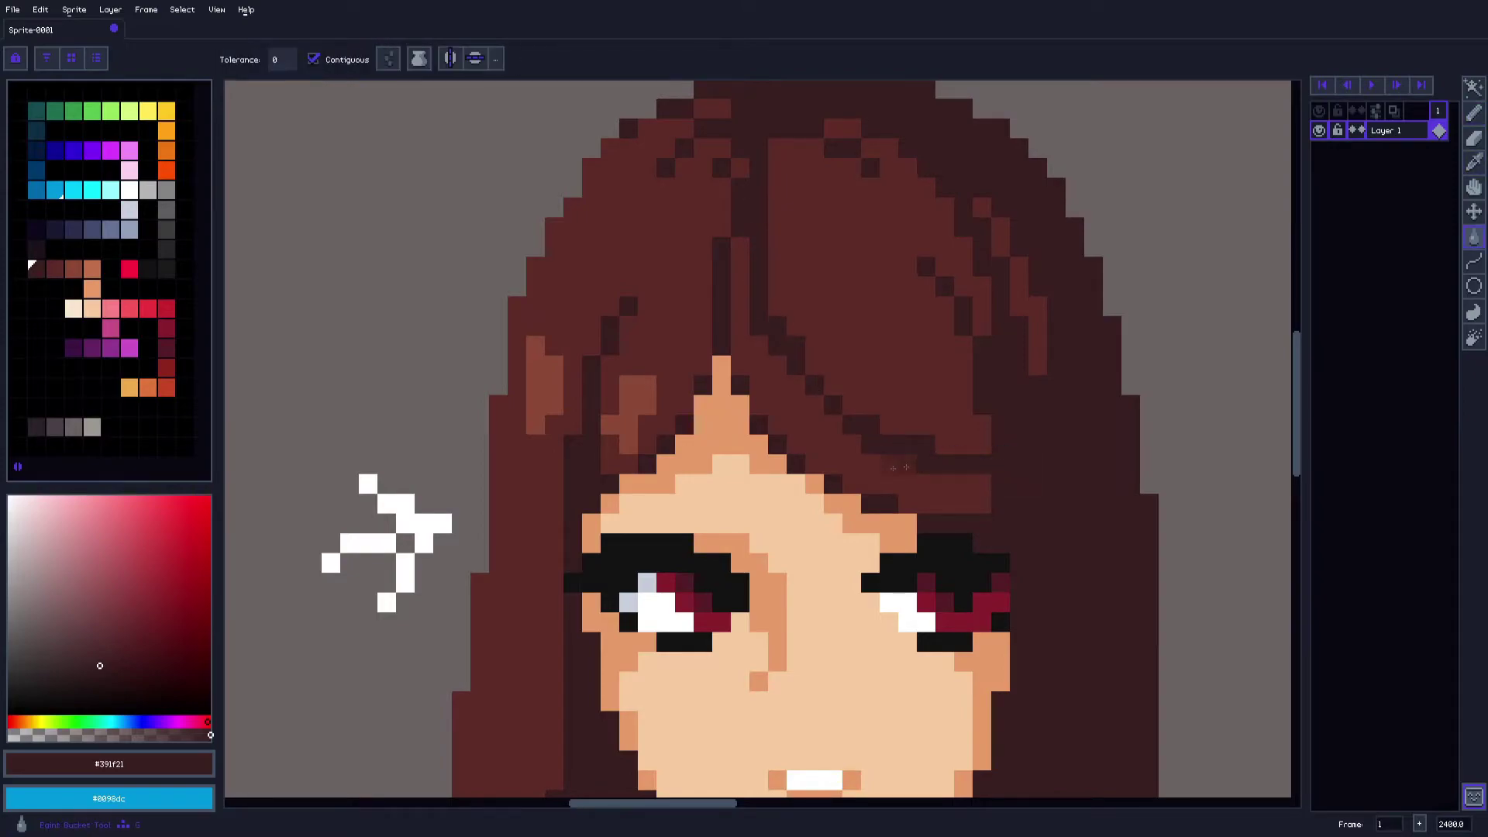
click(770, 308)
Paint #391f21 over the second portrait's right fringe, leaving a narrow diagonal #5d2c28 band and a few thin strands
key(b)
drag(828, 386, 984, 444)
drag(857, 202, 886, 300)
key(i)
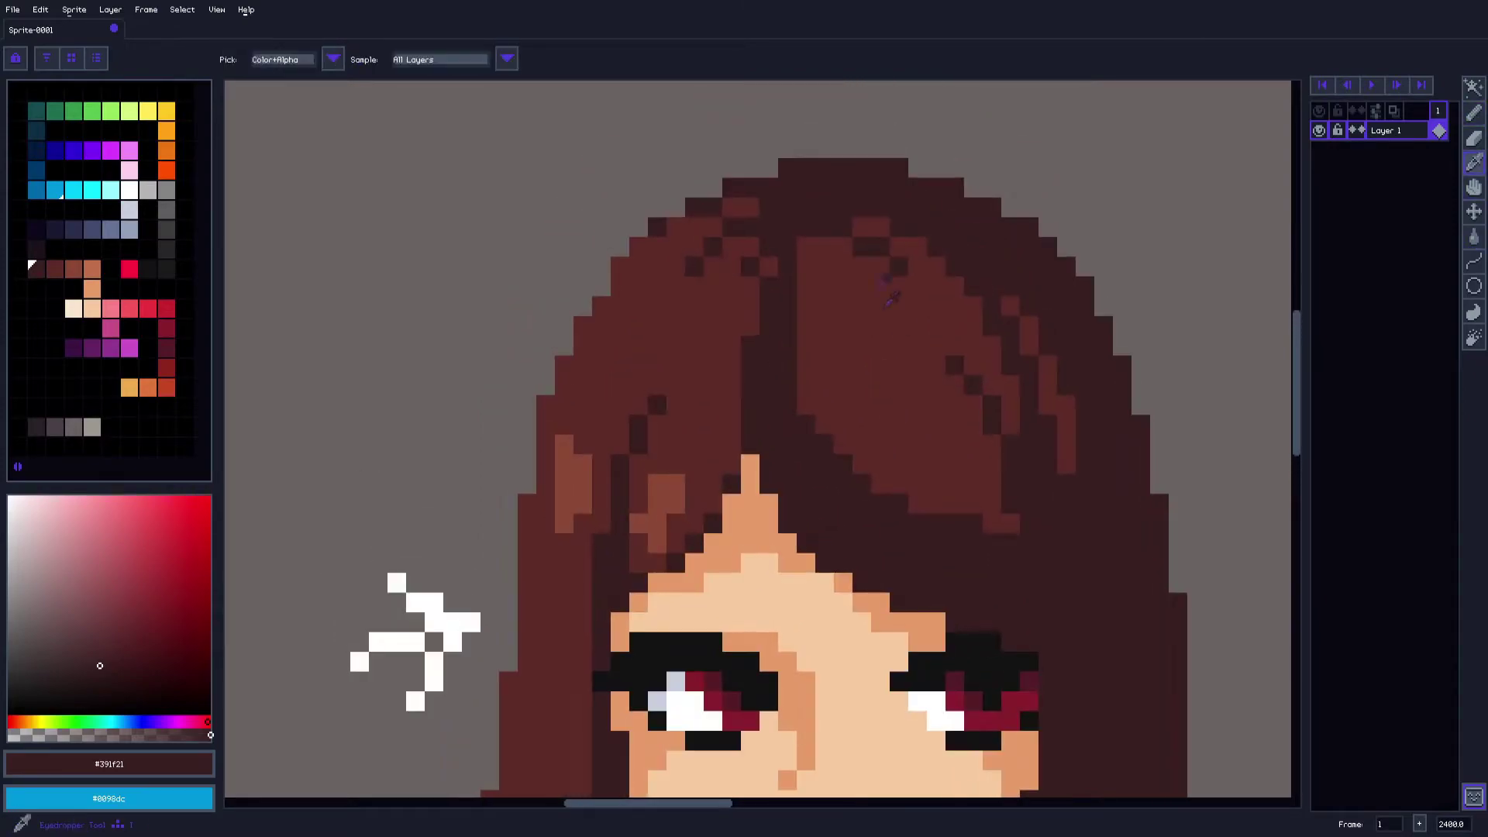
key(b)
mouse_move(983, 570)
mouse_down()
mouse_move(1009, 545)
mouse_move(964, 405)
mouse_move(881, 274)
mouse_move(806, 224)
mouse_up()
drag(974, 371, 863, 227)
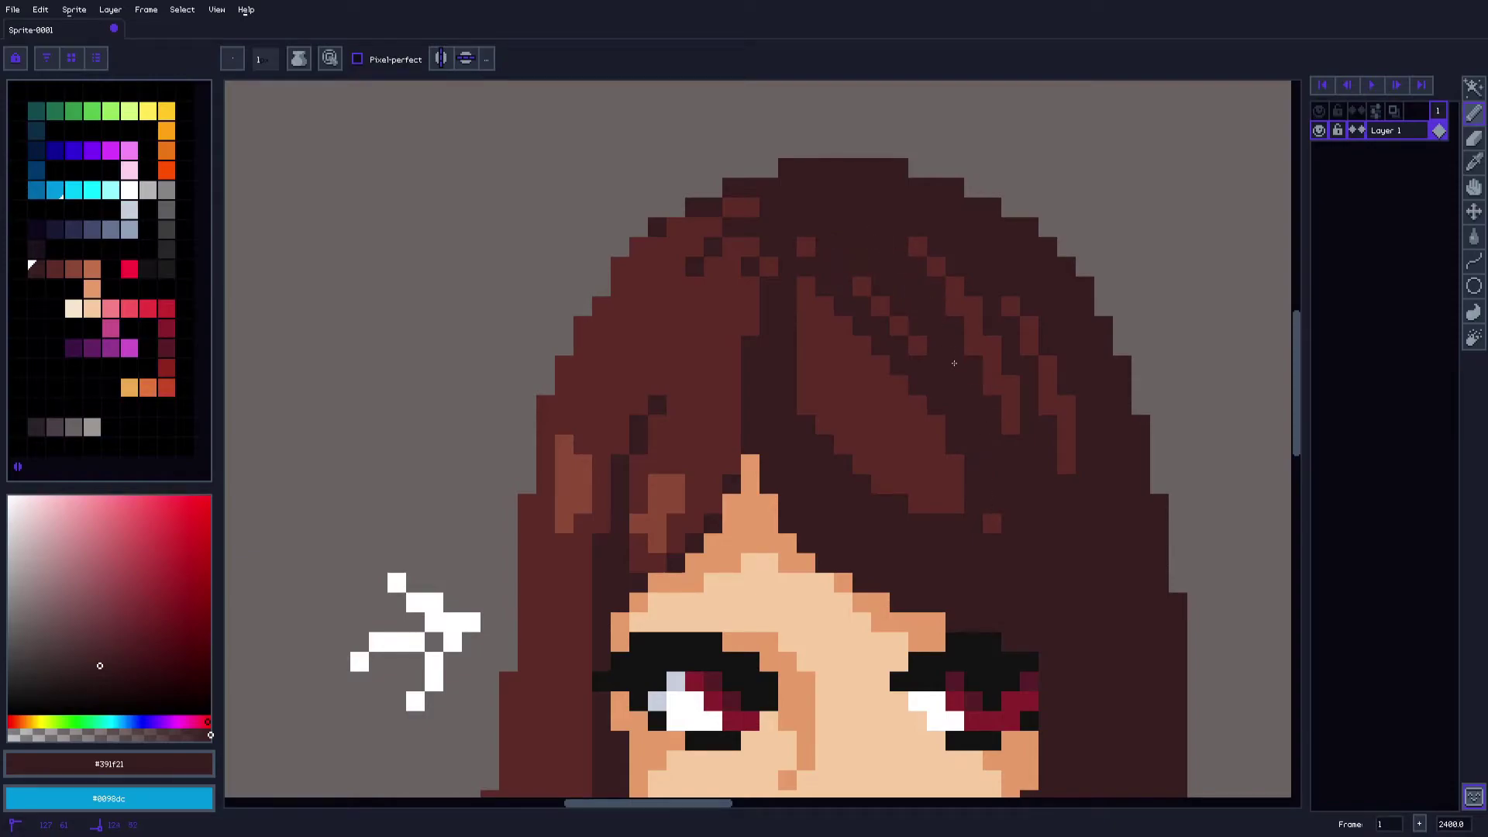
drag(925, 396, 1000, 497)
drag(992, 403, 918, 245)
Touch up the thin strands on the second portrait's upper right hair with #5d2c28 and #391f21 pixels
key(i)
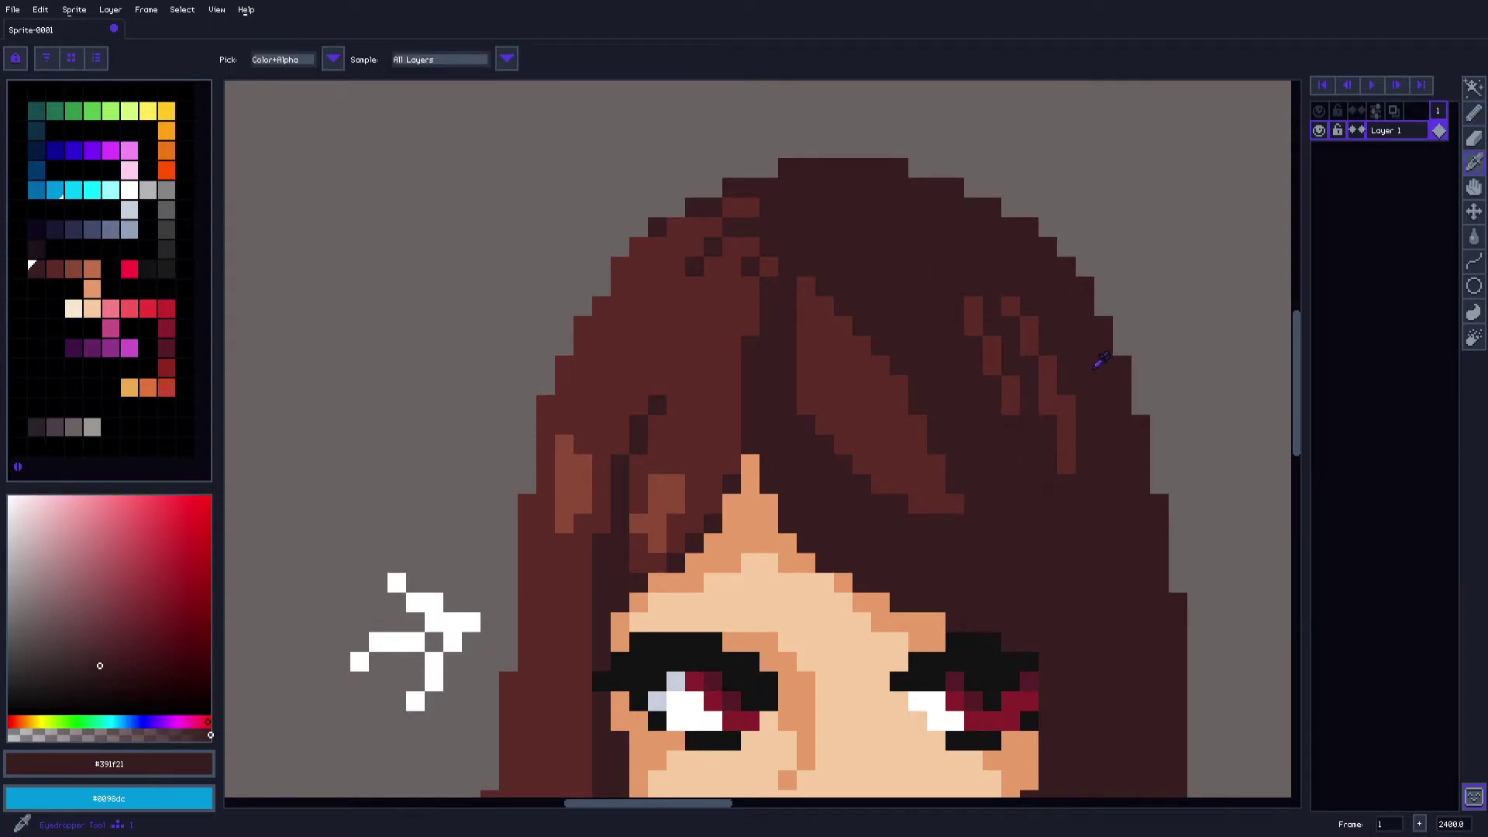
click(1070, 415)
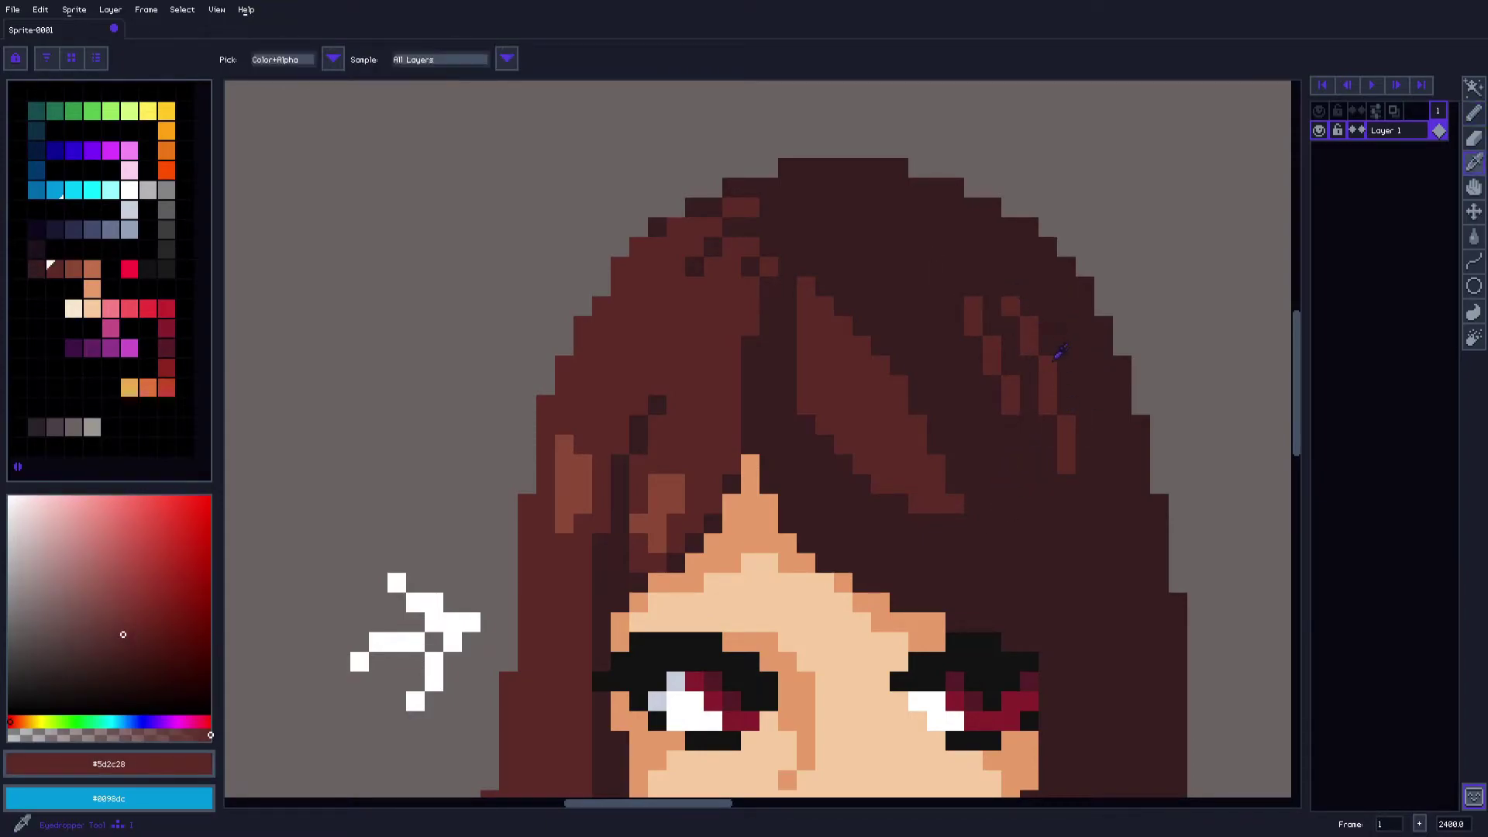
click(955, 287)
alt+click(970, 354)
click(973, 326)
alt+click(972, 307)
mouse_move(962, 309)
mouse_down()
mouse_move(958, 276)
mouse_move(993, 326)
mouse_up()
key(i)
click(975, 285)
key(b)
key(i)
mouse_move(828, 431)
mouse_down()
mouse_move(873, 393)
mouse_move(859, 334)
mouse_move(959, 382)
mouse_up()
key(b)
key(i)
drag(876, 216, 876, 268)
key(b)
drag(789, 207, 899, 162)
key(i)
key(b)
Add thin #5d2c28 strands in the shadowed hair beside the right of the second portrait's face and neck
scroll(861, 243, down, 2)
drag(930, 564, 847, 367)
scroll(936, 444, up, 1)
alt+click(936, 416)
drag(920, 468, 921, 442)
alt+click(561, 442)
scroll(971, 552, up, 1)
mouse_move(934, 544)
mouse_down()
mouse_move(897, 414)
mouse_move(898, 289)
mouse_move(903, 347)
mouse_move(914, 336)
mouse_move(904, 275)
mouse_up()
drag(914, 209, 886, 409)
drag(910, 262, 909, 388)
scroll(911, 380, down, 2)
drag(775, 397, 865, 399)
key(b)
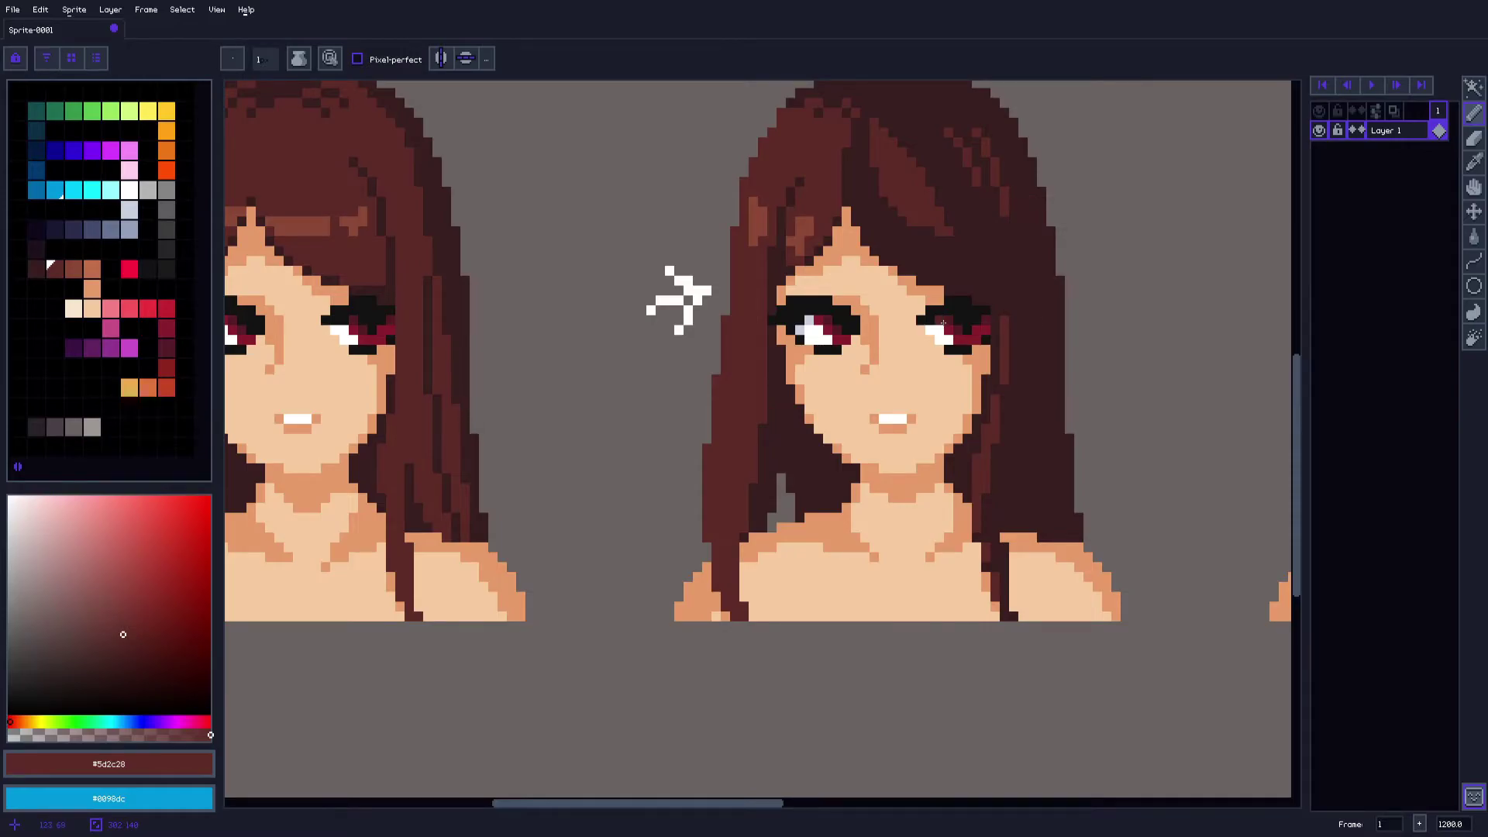
Lighten the first portrait's forehead peak beneath the parted fringe with #f6ca9f pixels
scroll(943, 322, up, 1)
key(h)
scroll(930, 318, down, 3)
drag(617, 343, 750, 358)
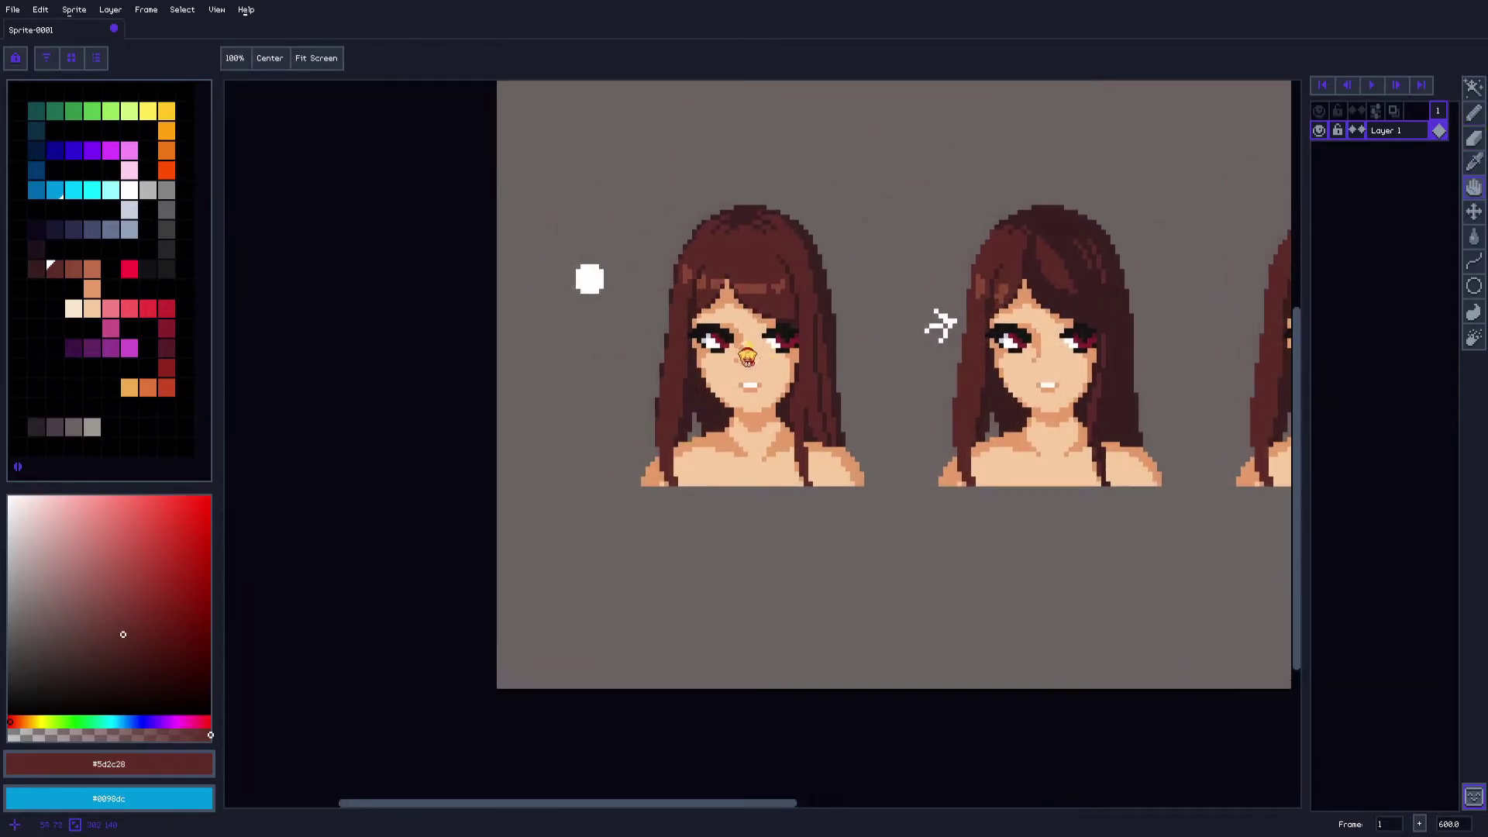
scroll(750, 358, up, 4)
key(o)
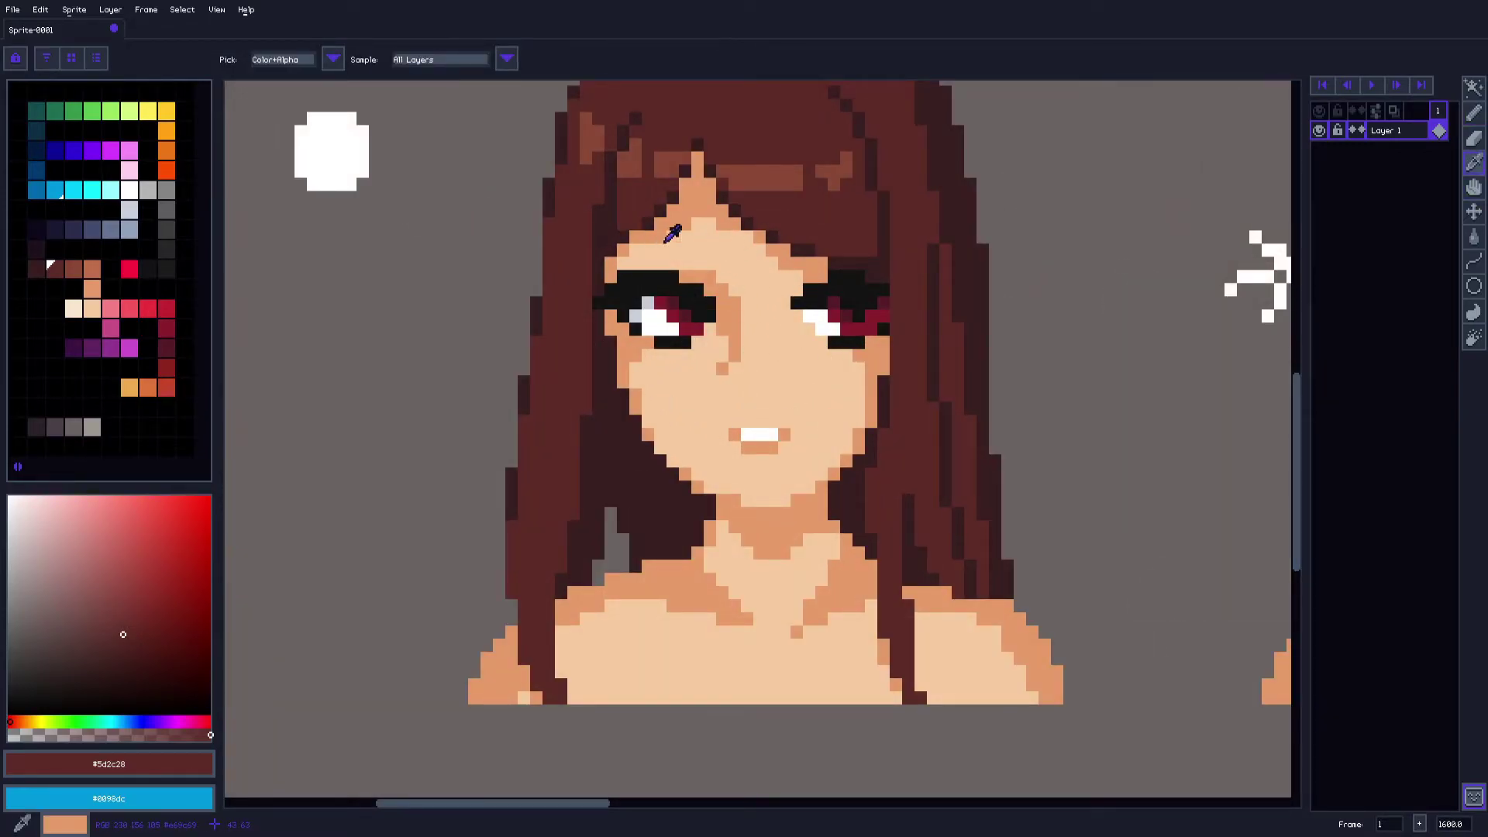
scroll(693, 223, up, 2)
click(692, 227)
key(b)
drag(705, 161, 705, 186)
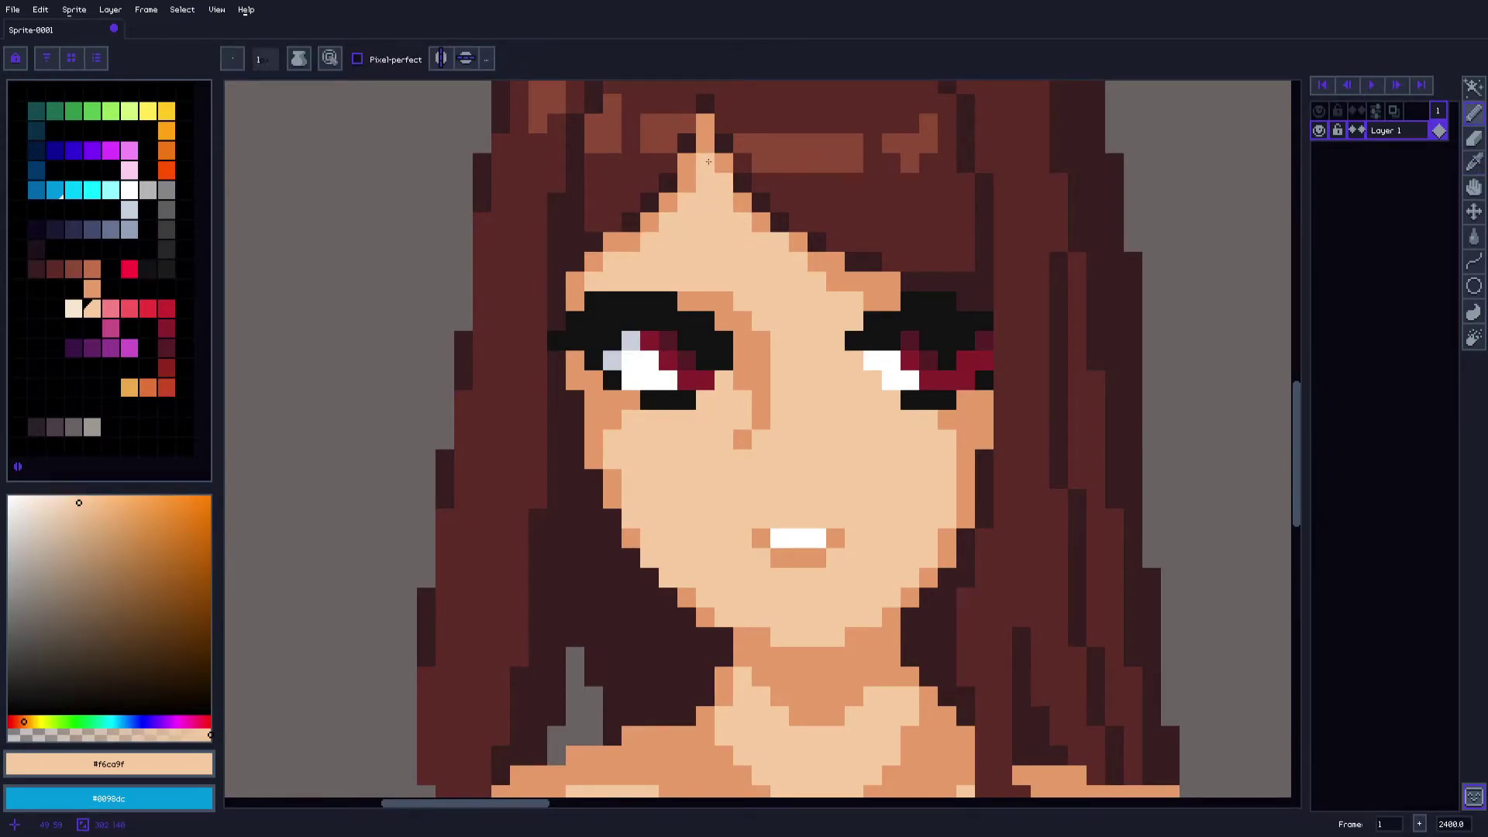
drag(699, 165, 687, 182)
Lighten the shading above the first portrait's right eye and along the nose bridge with #f6ca9f
drag(823, 288, 891, 301)
mouse_move(931, 439)
mouse_down()
mouse_move(877, 370)
mouse_move(911, 385)
mouse_move(898, 445)
mouse_up()
alt+click(898, 392)
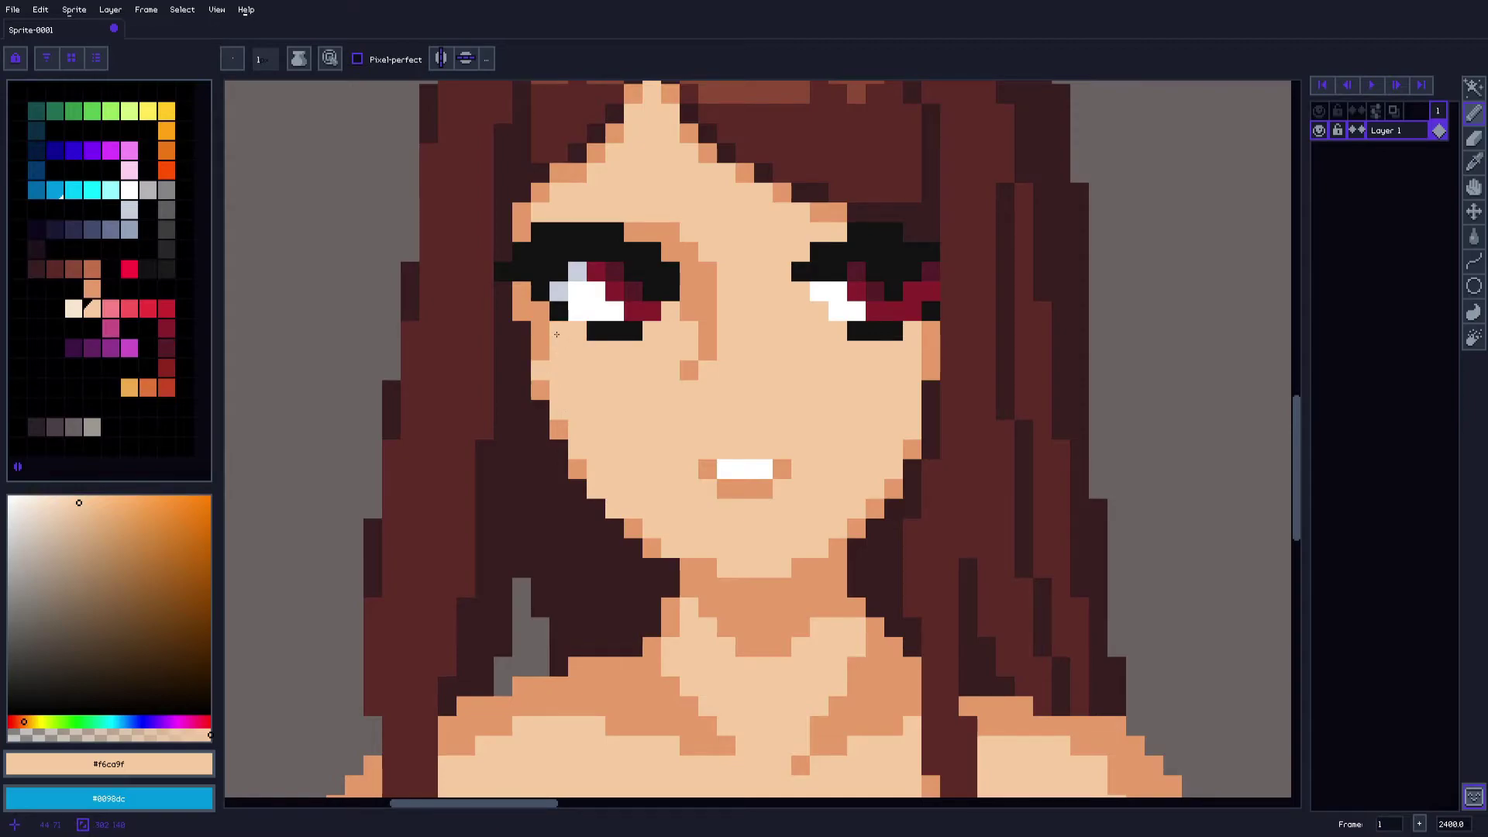
click(667, 227)
click(708, 290)
Draw a #e69c69 shadow boundary down the second portrait's right cheek and fill the enclosed side of the face
scroll(772, 359, down, 2)
drag(1039, 412, 530, 393)
key(alt)
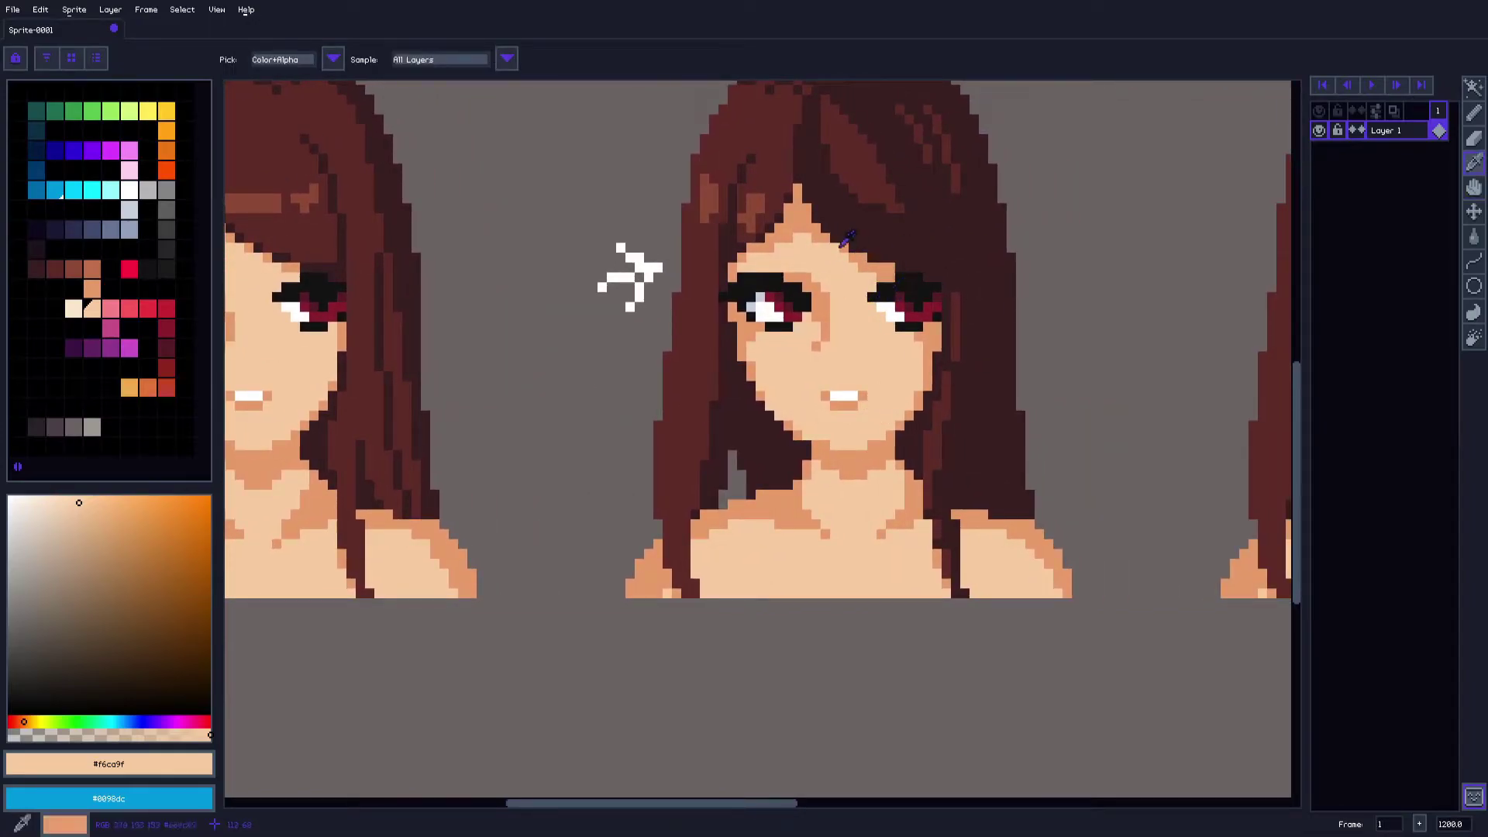
scroll(843, 242, up, 1)
scroll(829, 256, up, 1)
alt+click(728, 188)
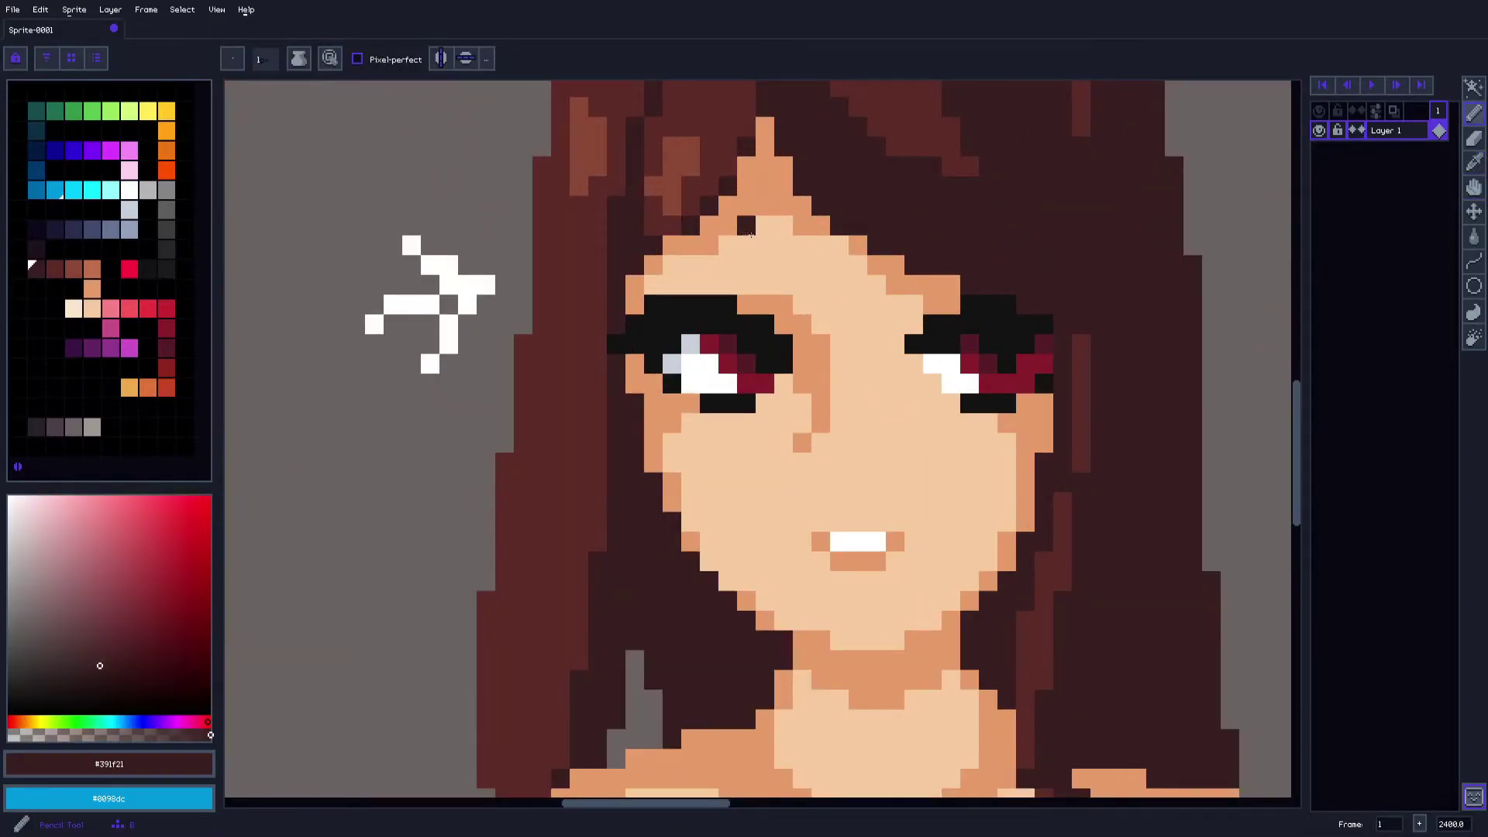
alt+click(745, 203)
key(alt)
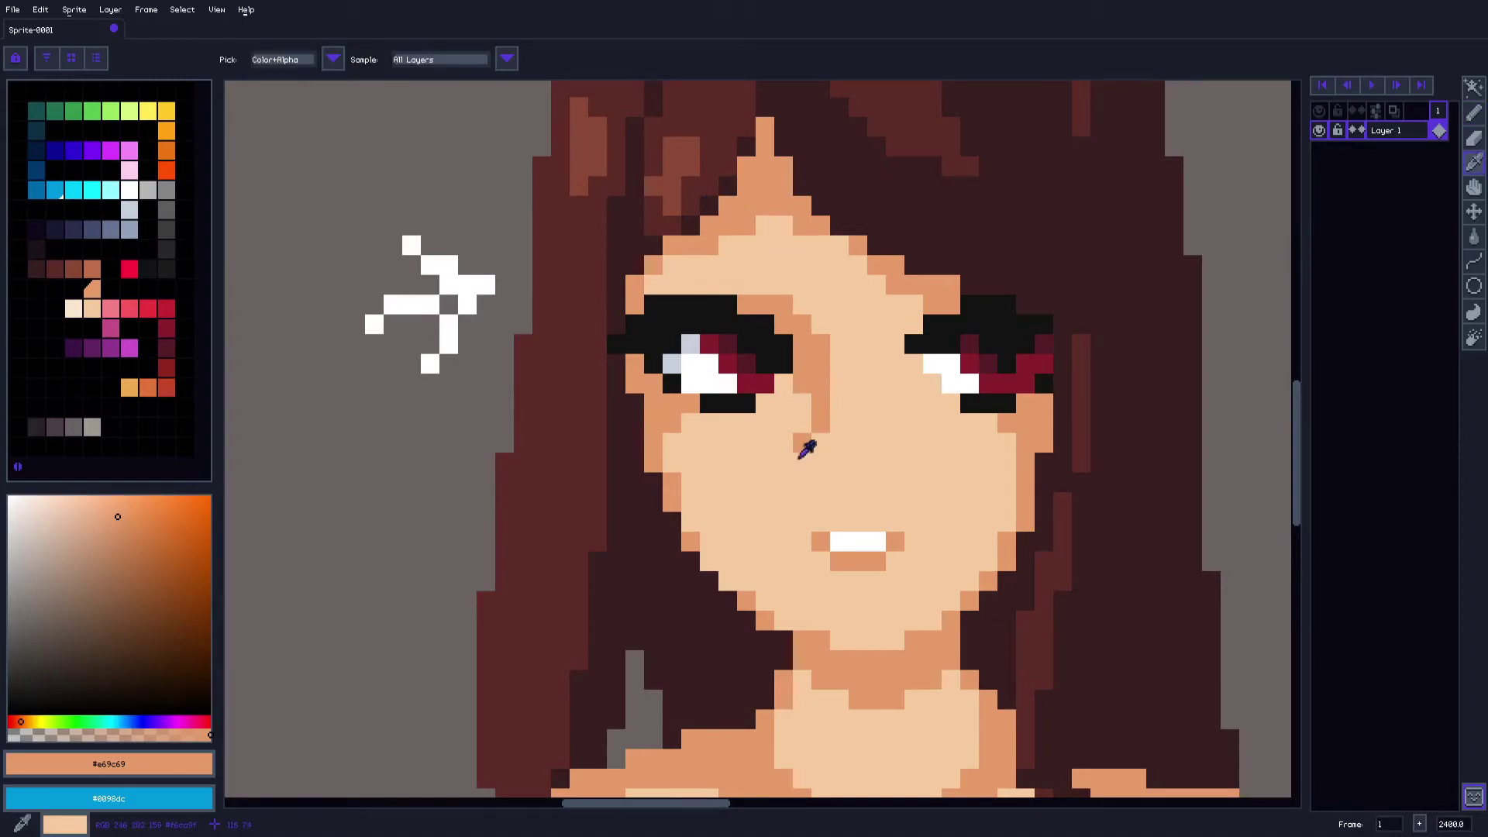
drag(947, 542, 933, 474)
key(i)
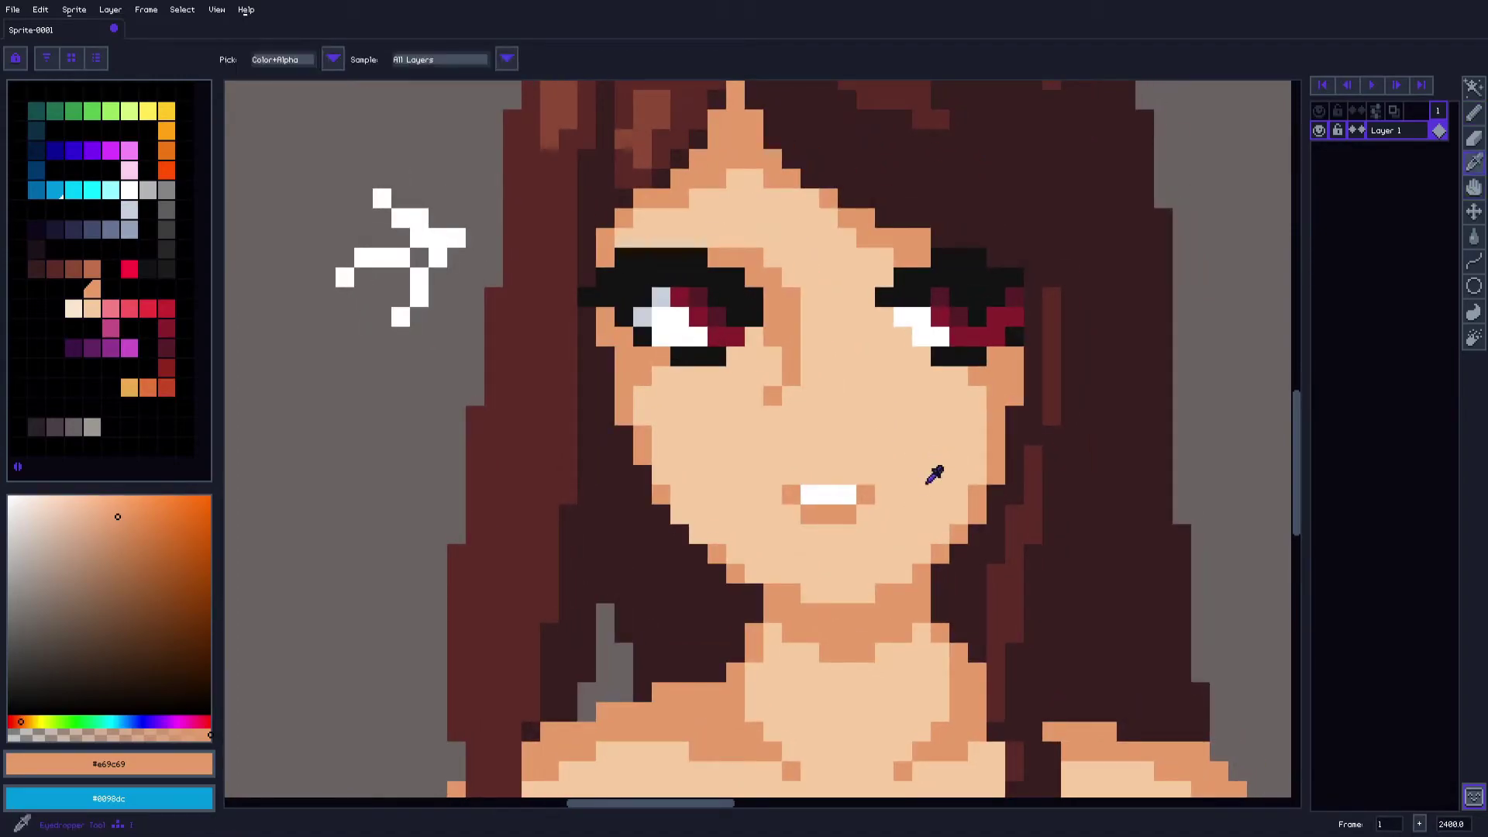
key(b)
mouse_move(903, 355)
mouse_down()
mouse_move(926, 417)
mouse_move(926, 529)
mouse_move(890, 594)
mouse_move(849, 608)
mouse_move(907, 535)
mouse_move(917, 459)
mouse_move(960, 422)
mouse_move(956, 484)
mouse_up()
key(g)
click(950, 480)
Extend the #e69c69 shadow over the second portrait's right brow and down the jaw, covering leftover light pixels
key(b)
click(940, 533)
click(947, 410)
alt+click(852, 258)
click(777, 230)
mouse_move(777, 229)
mouse_down()
mouse_move(912, 391)
mouse_move(922, 558)
mouse_up()
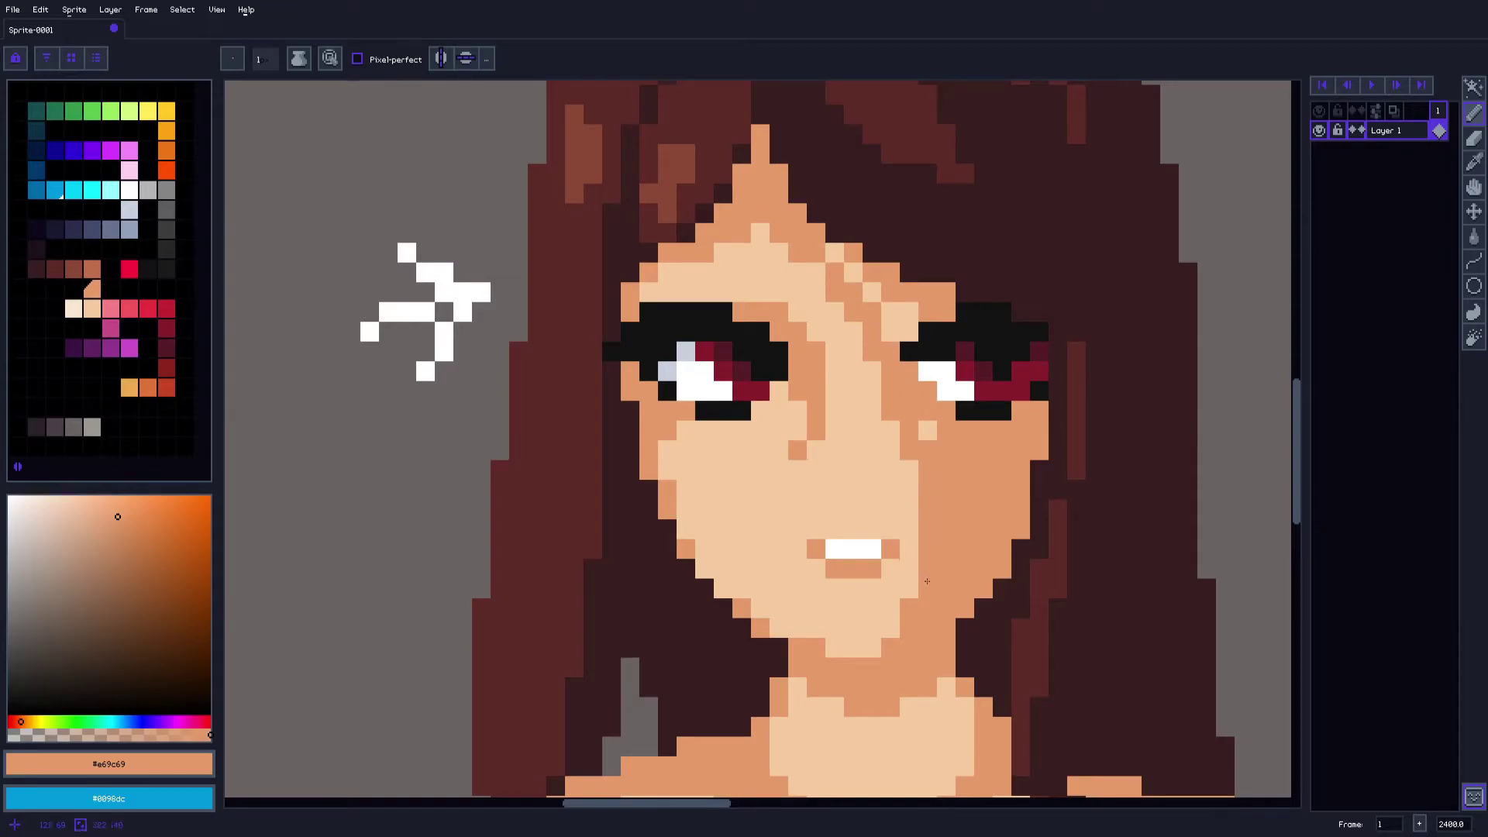
alt+click(907, 399)
drag(908, 314, 899, 320)
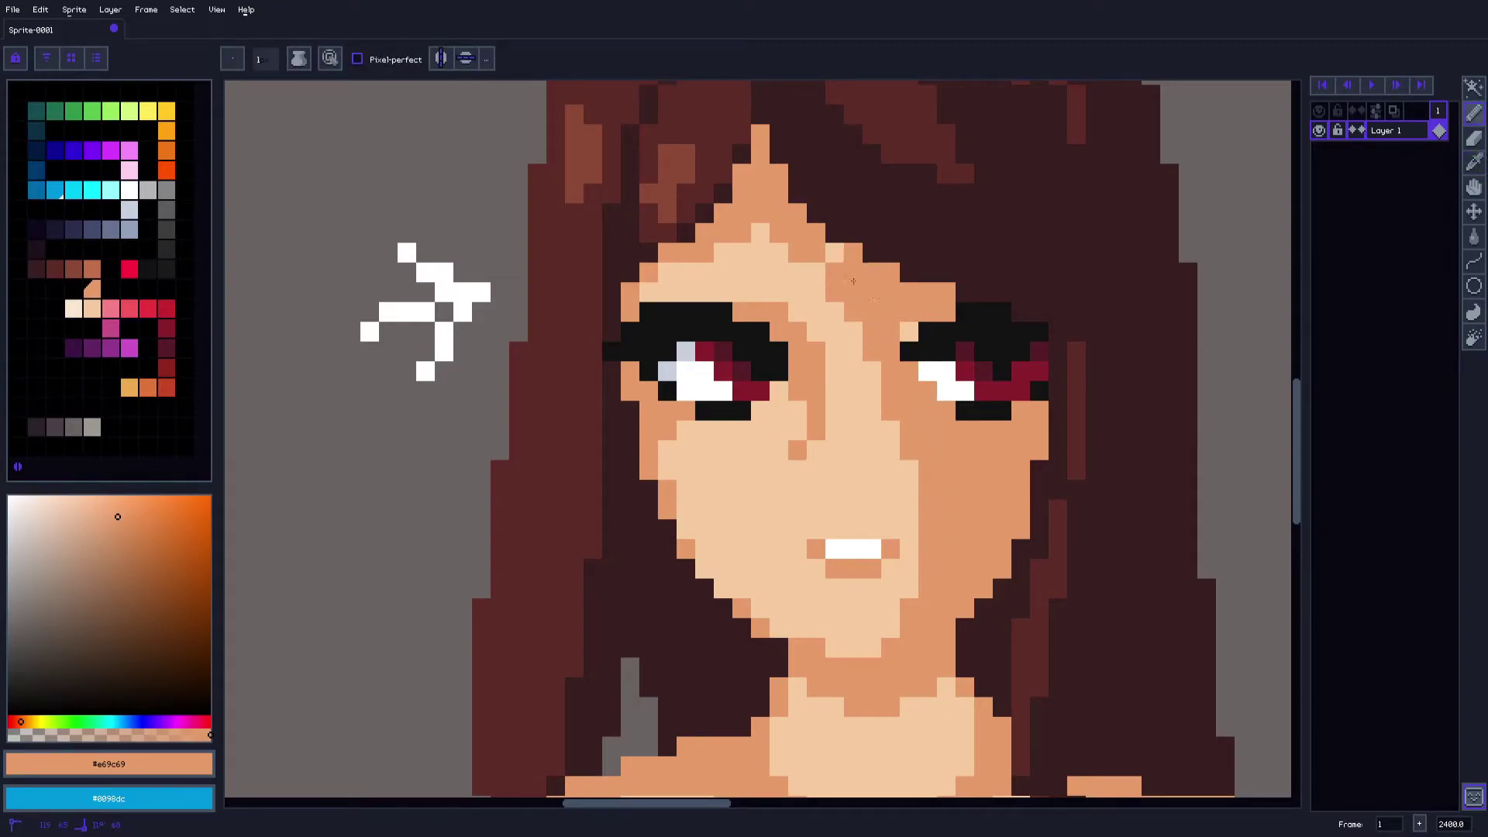
key(i)
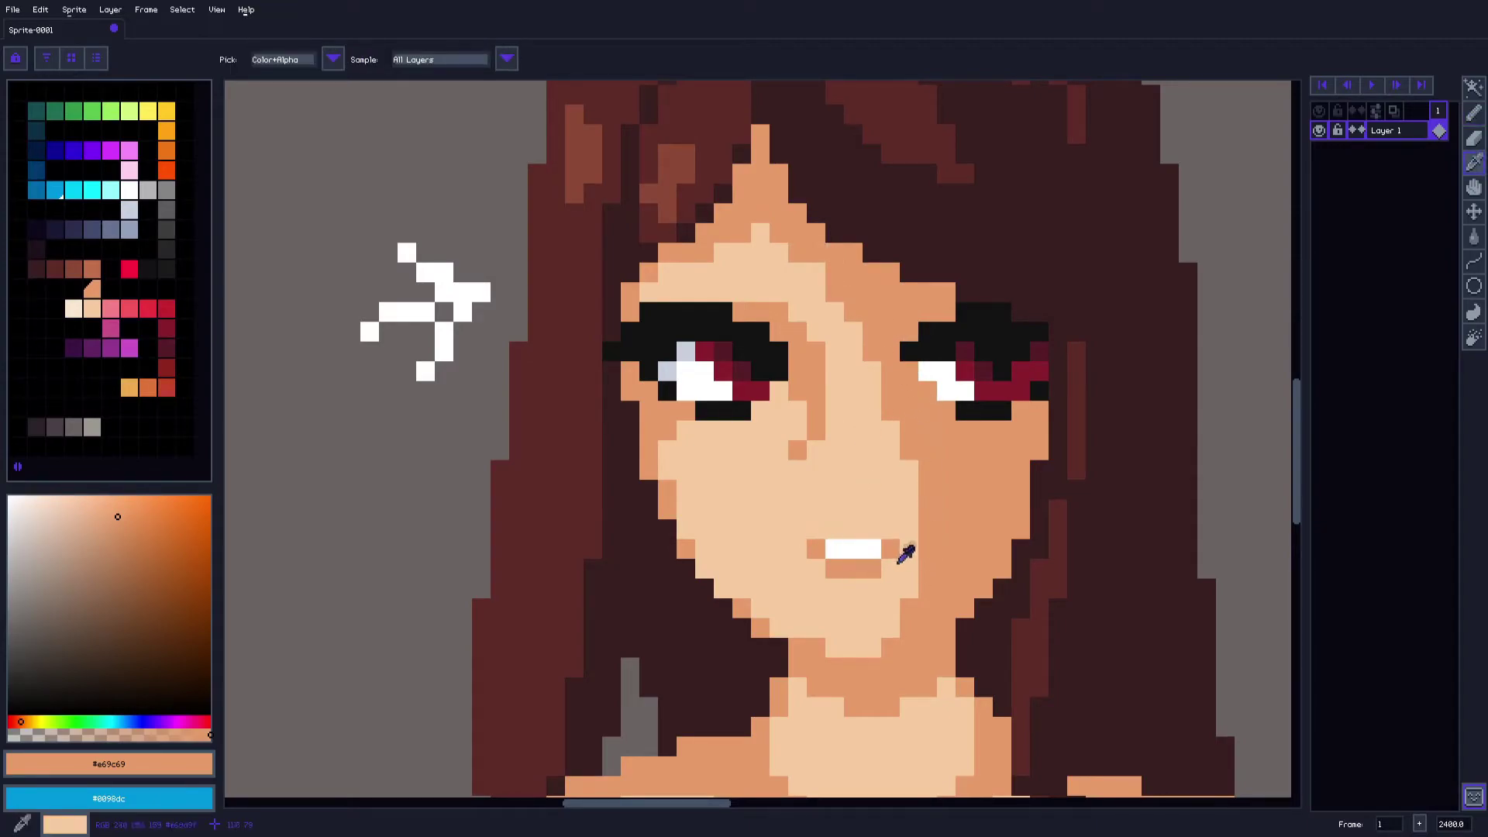
Move the #e69c69 shadow edge inward across the second portrait's chin, right mouth corner and cheek
scroll(895, 527, down, 1)
key(b)
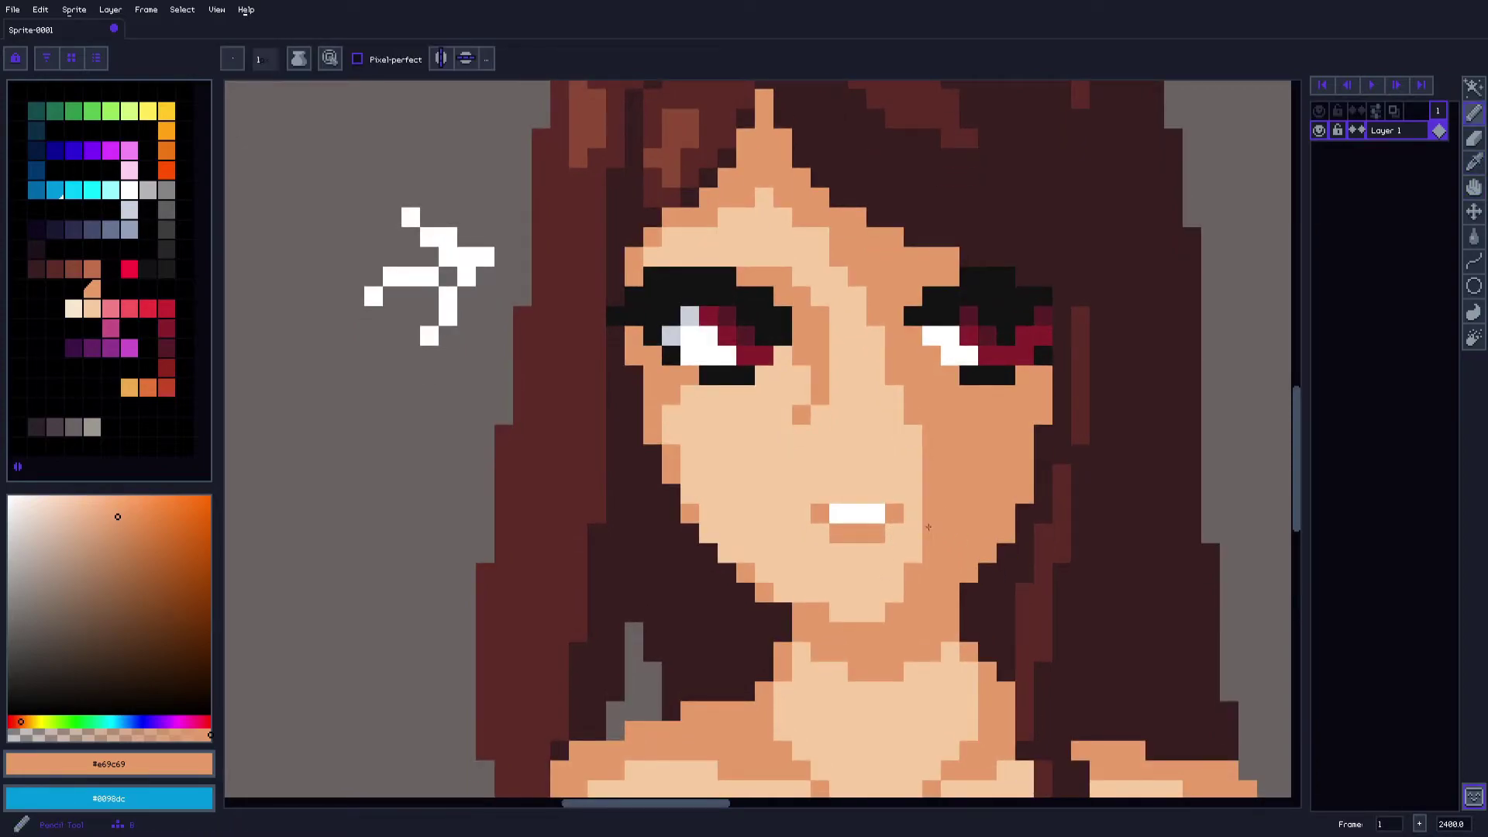
mouse_move(891, 603)
mouse_down()
mouse_move(911, 508)
mouse_move(904, 407)
mouse_up()
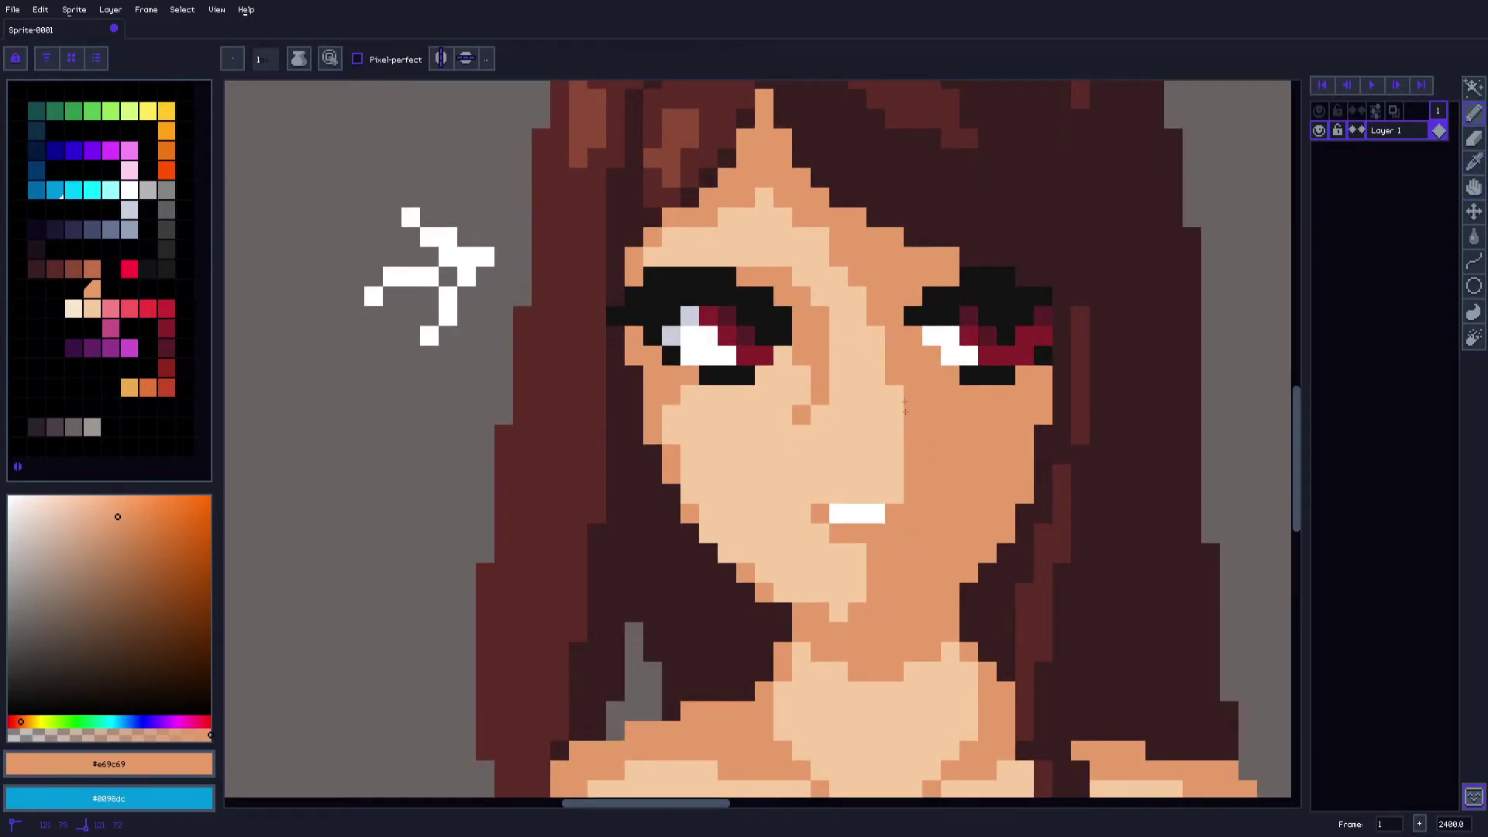
mouse_move(892, 485)
mouse_down()
mouse_move(878, 403)
mouse_move(869, 451)
mouse_move(876, 352)
mouse_move(887, 398)
mouse_move(851, 286)
mouse_move(880, 368)
mouse_up()
key(i)
key(b)
Extend the #e69c69 shadow up the second portrait's nose and forehead, and lighten the forehead peak with #f6ca9f
mouse_move(894, 435)
mouse_down()
mouse_move(857, 357)
mouse_move(779, 292)
mouse_move(857, 406)
mouse_move(885, 318)
mouse_move(810, 273)
mouse_move(838, 312)
mouse_move(820, 259)
mouse_move(791, 237)
mouse_move(738, 234)
mouse_move(794, 162)
mouse_move(796, 189)
mouse_move(809, 128)
mouse_move(787, 154)
mouse_move(813, 228)
mouse_up()
key(i)
click(811, 273)
key(b)
alt+click(836, 298)
alt+click(783, 239)
alt+click(801, 186)
click(783, 158)
alt+click(786, 186)
mouse_move(869, 392)
mouse_down()
mouse_move(880, 324)
mouse_move(905, 311)
mouse_move(905, 368)
mouse_up()
alt+click(915, 291)
drag(945, 433, 945, 368)
Refine the light and shadow edge around the second portrait's mouth and chin with single skin-tone pixels
key(i)
key(b)
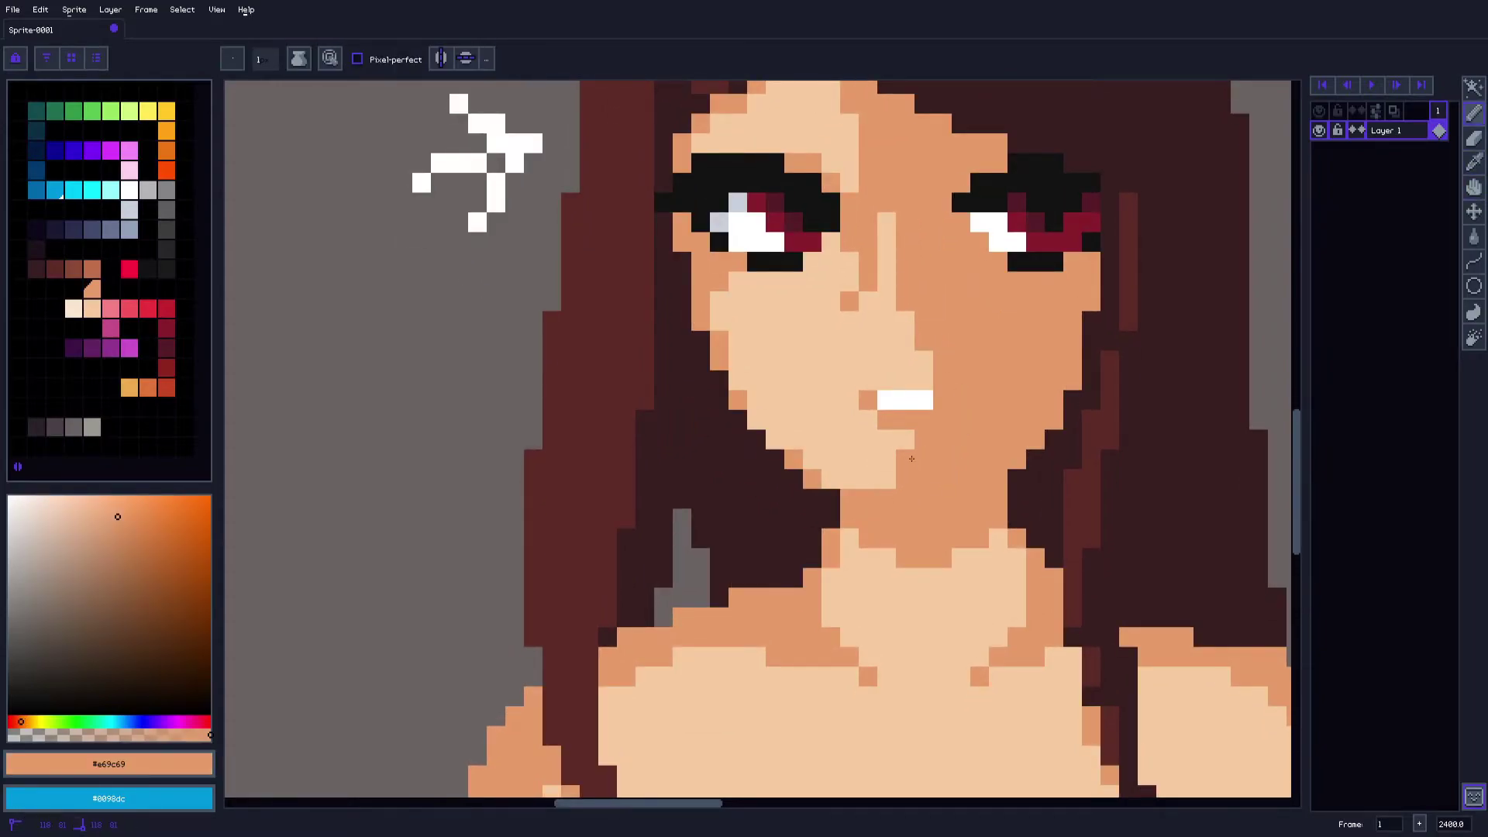
key(i)
key(b)
key(i)
scroll(945, 364, up, 1)
key(b)
mouse_move(914, 434)
mouse_down()
mouse_move(923, 381)
mouse_move(903, 371)
mouse_move(891, 408)
mouse_move(894, 363)
mouse_up()
key(i)
key(b)
scroll(891, 398, down, 1)
key(space)
key(i)
key(b)
click(893, 454)
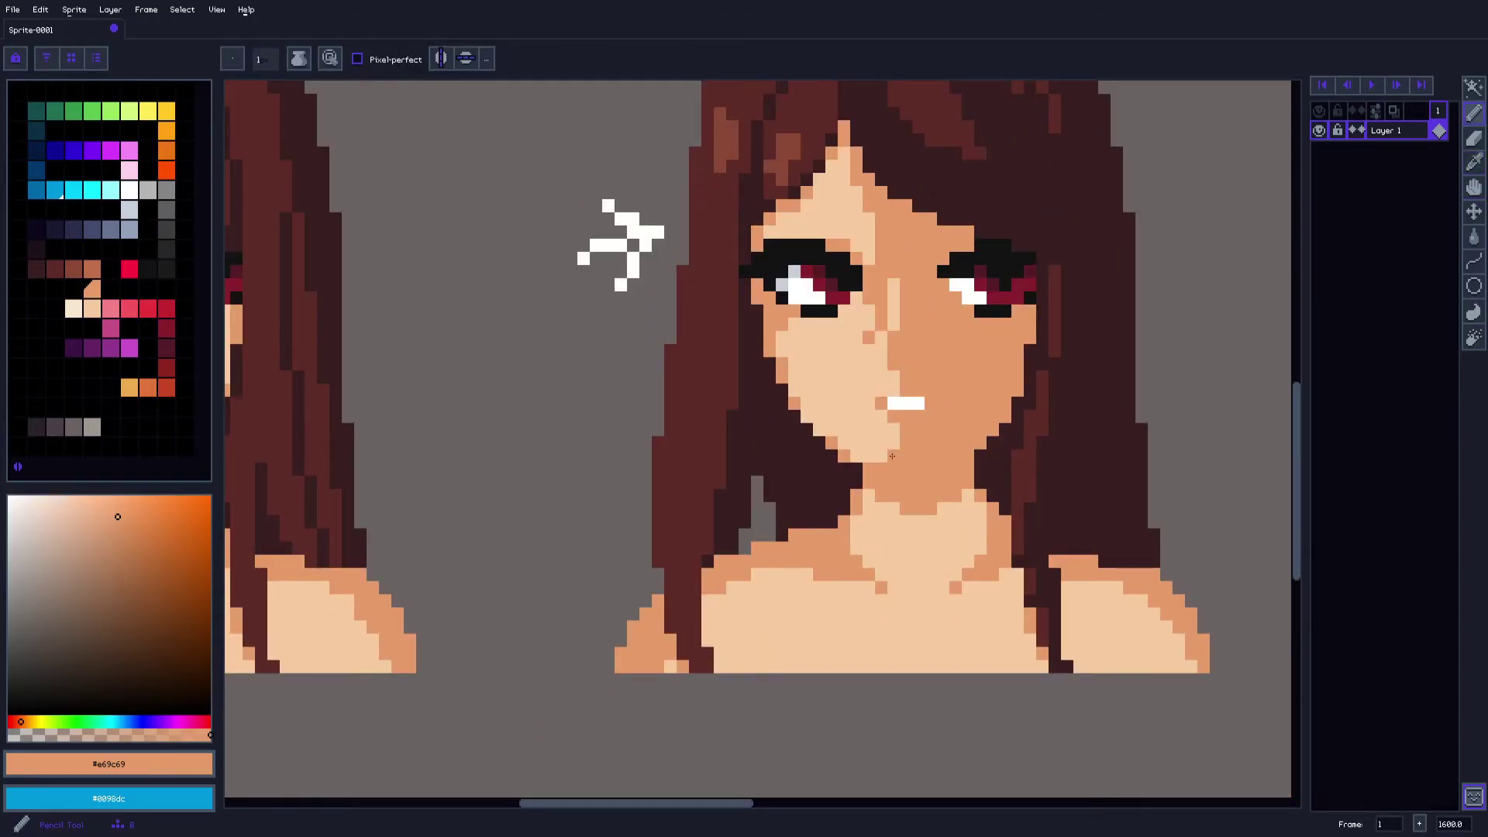
Examine the second portrait's face and hair shading against its light arrow and the first portrait
scroll(895, 453, down, 2)
key(space)
drag(913, 416, 901, 437)
scroll(798, 384, up, 1)
key(i)
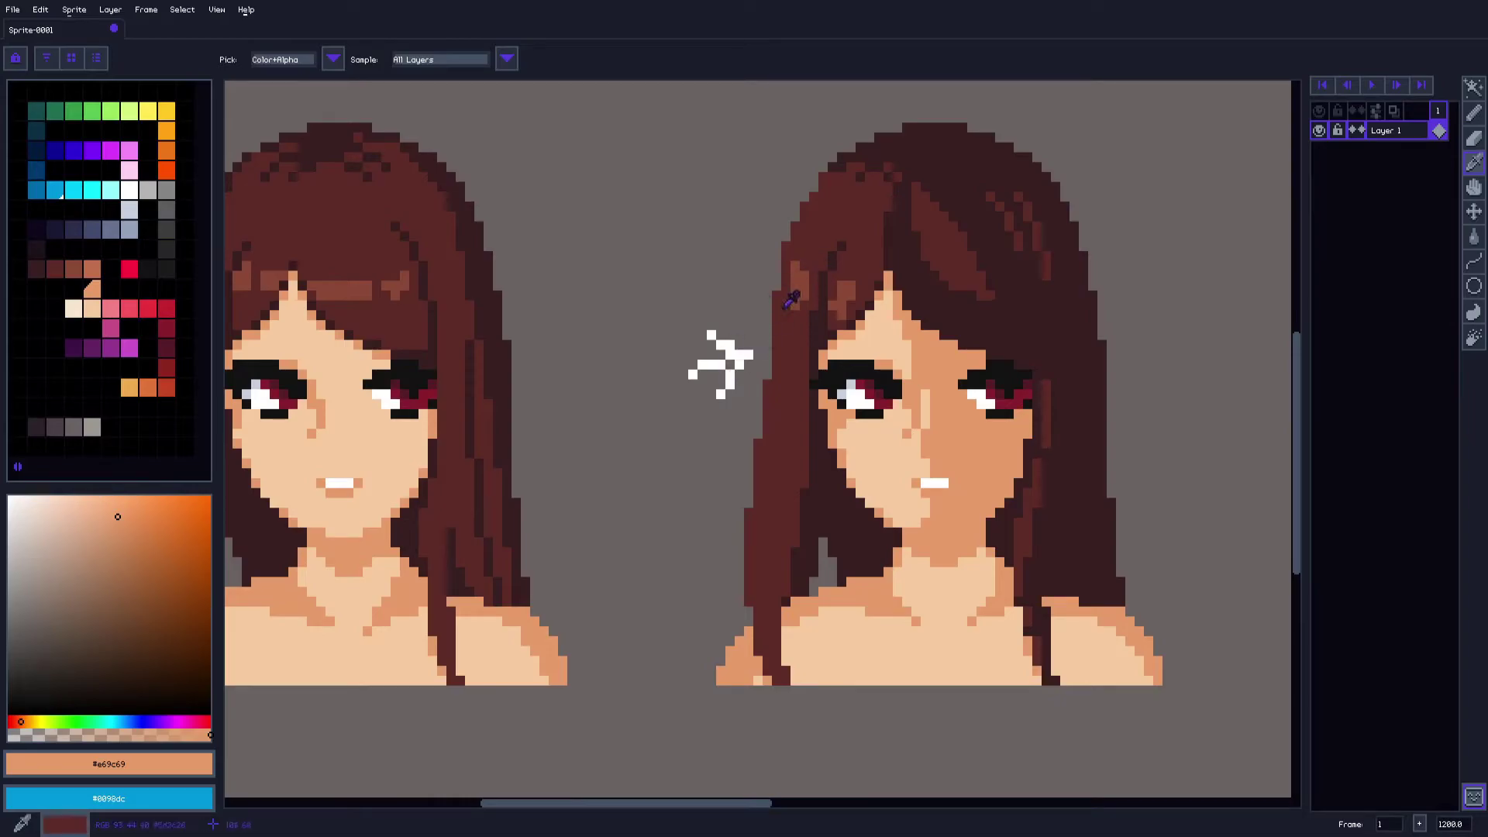
scroll(721, 364, down, 1)
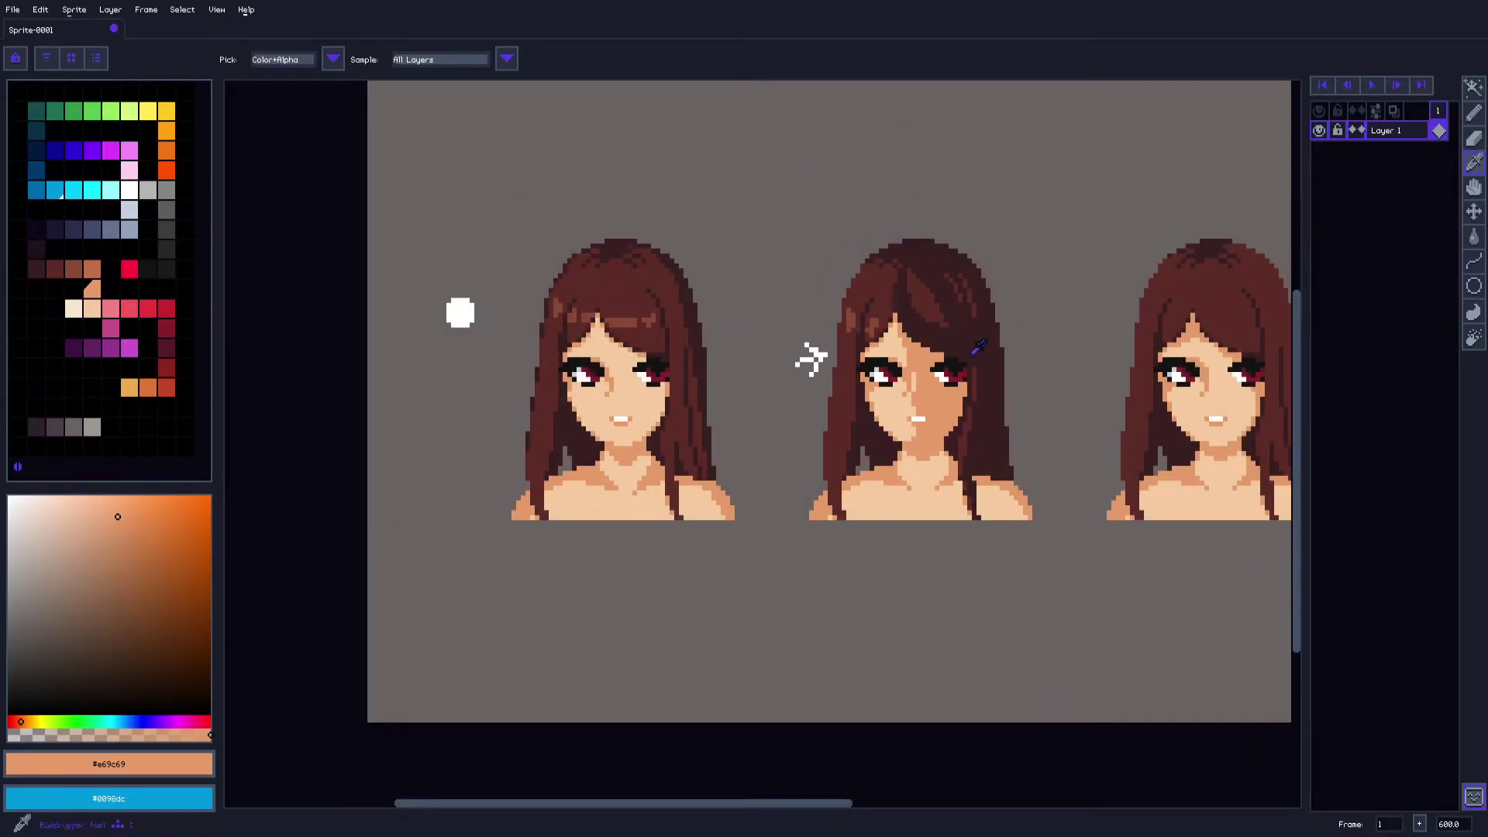
scroll(881, 358, up, 1)
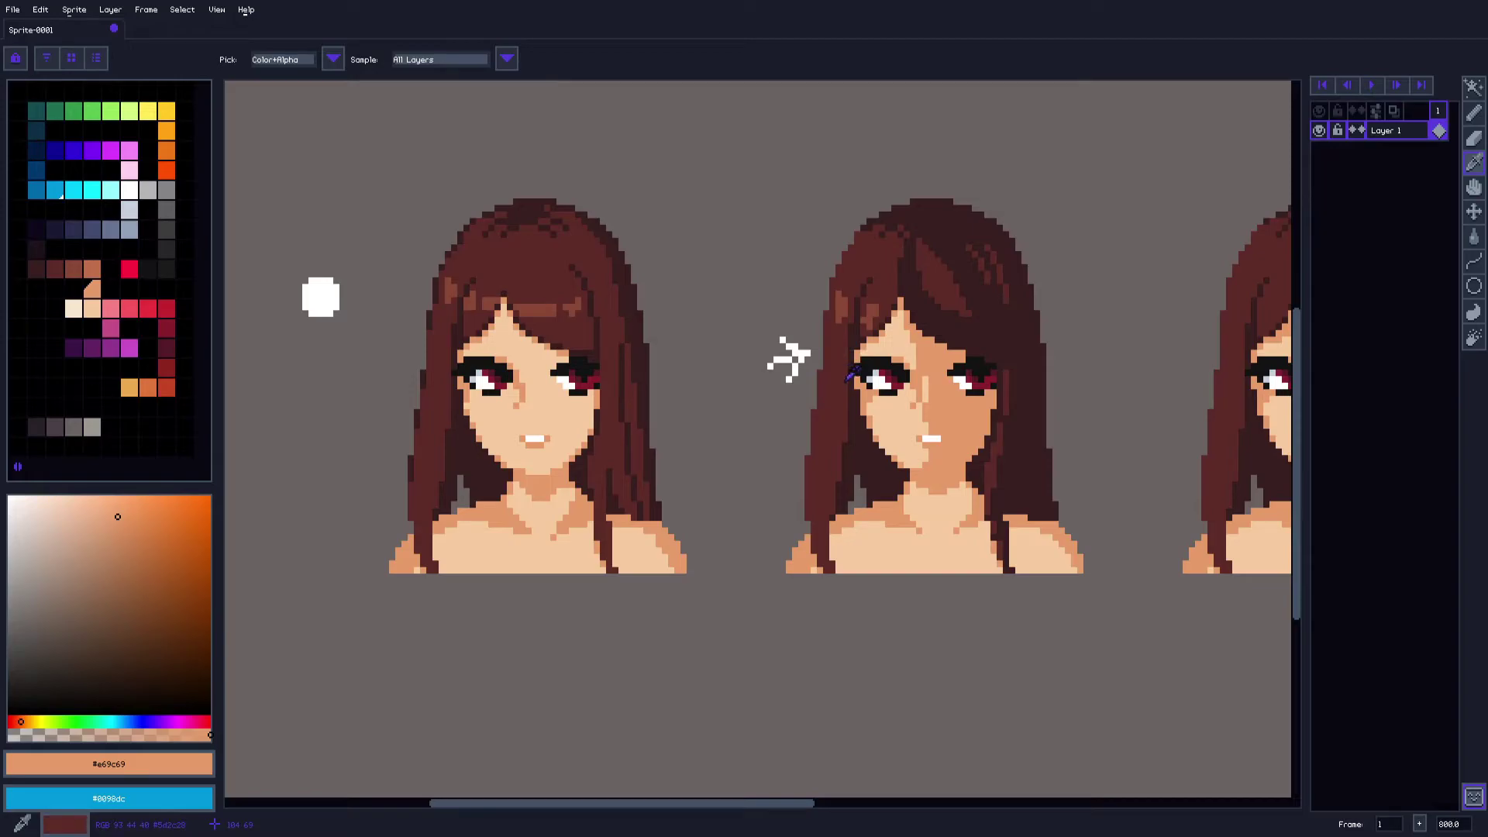
scroll(907, 347, up, 3)
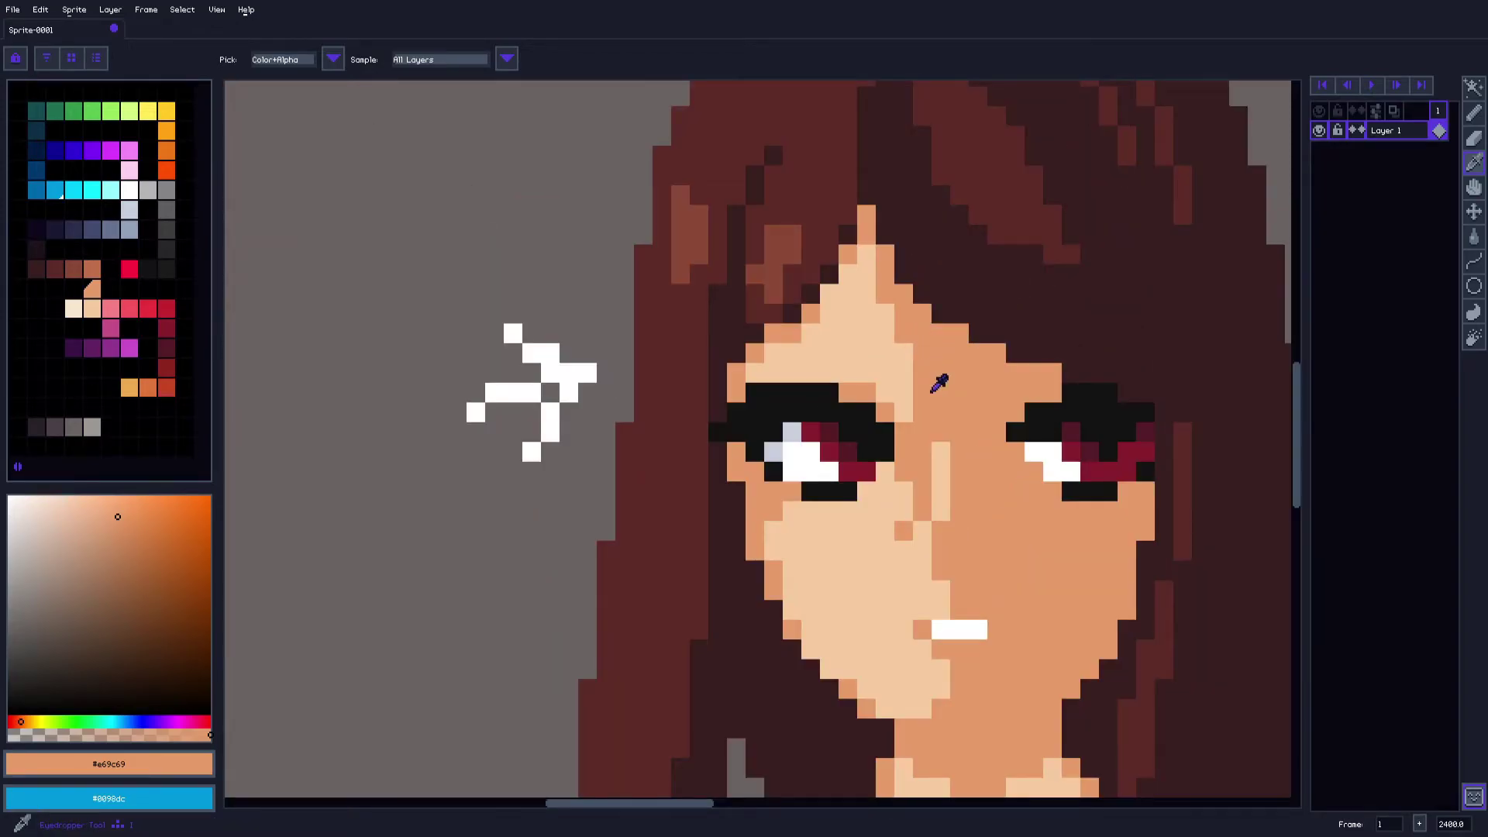
scroll(829, 519, down, 3)
Draw a small #ffffff arrow pointing toward the second portrait, below its existing light-direction arrow
click(668, 289)
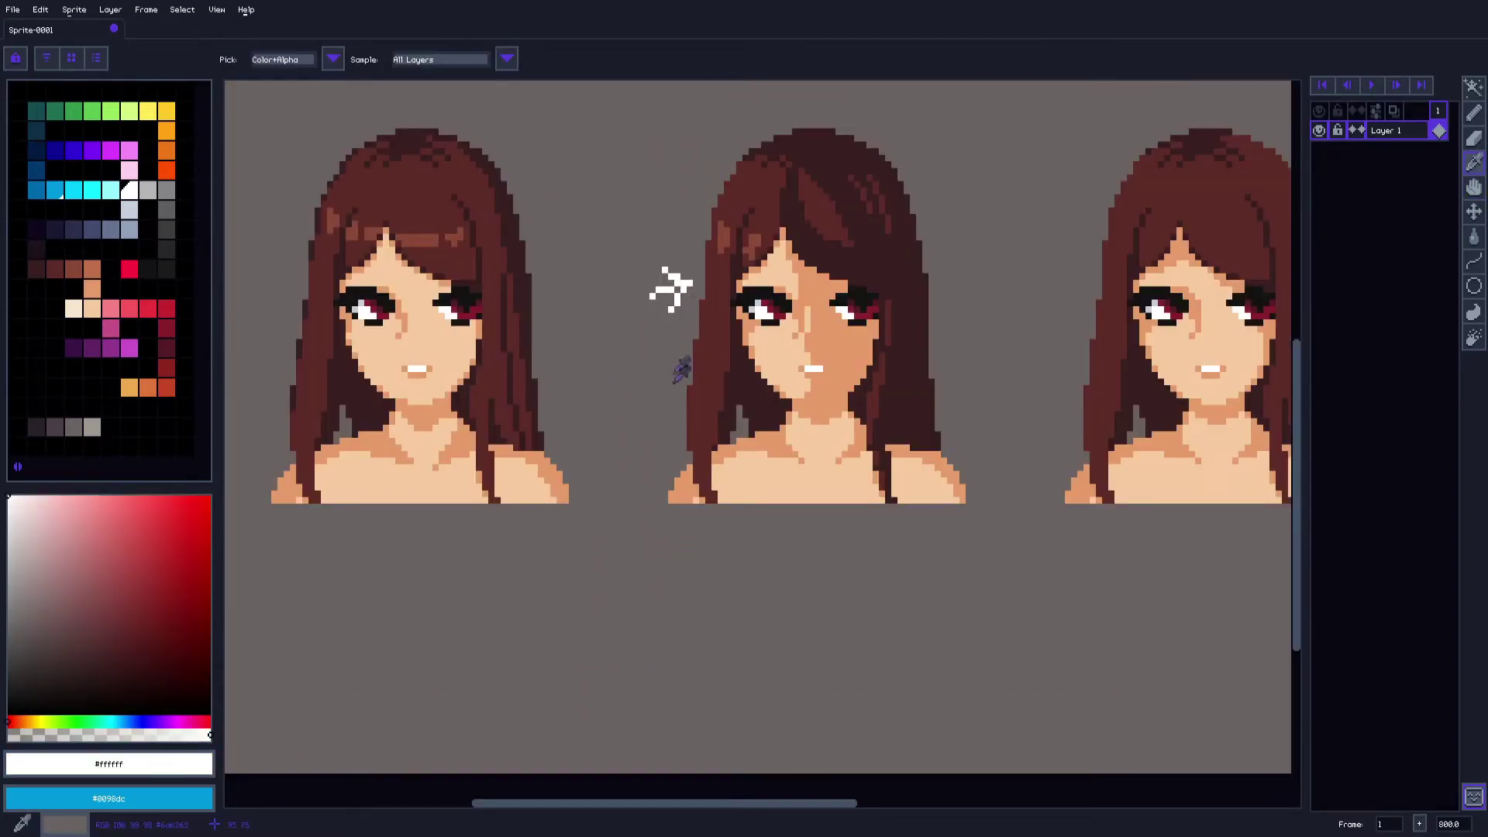
scroll(674, 382, up, 1)
key(b)
mouse_move(644, 417)
mouse_down()
mouse_move(670, 419)
mouse_move(658, 432)
mouse_up()
alt+click(676, 444)
alt+click(671, 415)
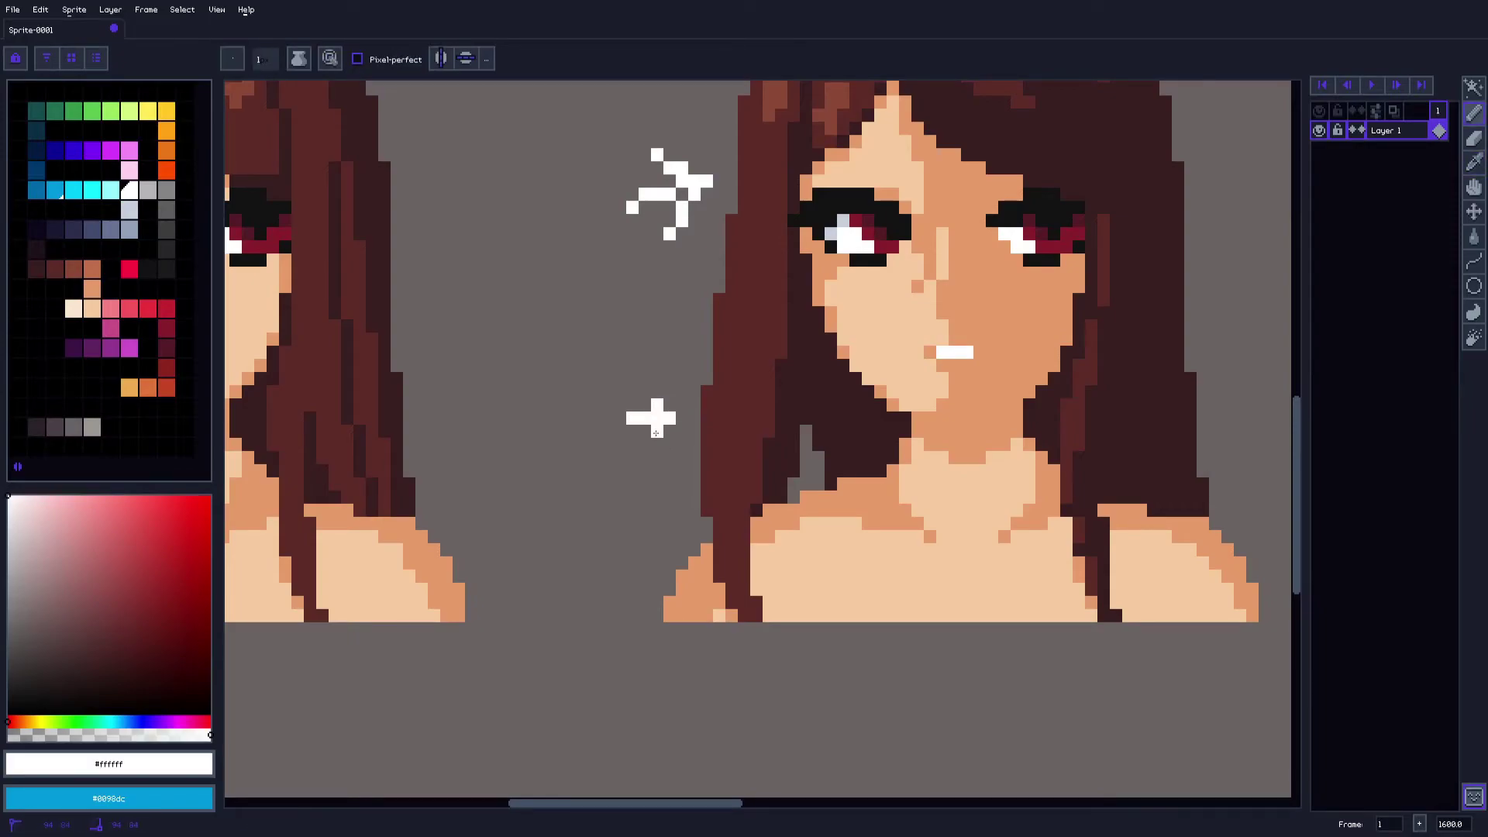
drag(706, 437, 667, 447)
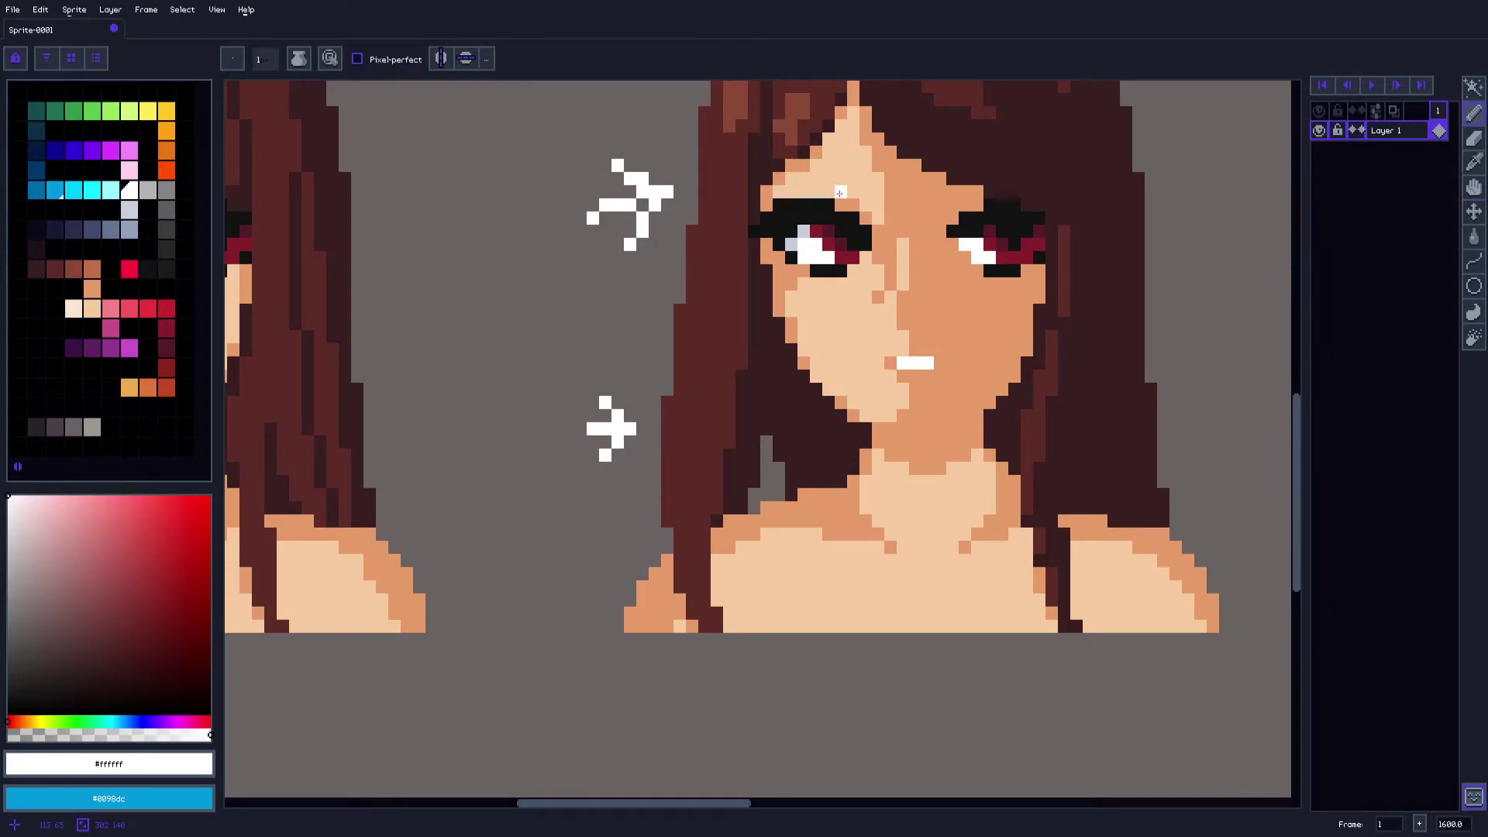
Extend the #e69c69 shadow across the second portrait's forehead, keeping light skin only above the light-side eye
alt+click(888, 165)
scroll(858, 171, up, 1)
mouse_move(795, 180)
mouse_down()
mouse_move(848, 183)
mouse_move(891, 220)
mouse_move(851, 115)
mouse_move(818, 117)
mouse_move(845, 136)
mouse_move(833, 102)
mouse_up()
drag(834, 124, 837, 182)
mouse_move(873, 277)
mouse_down()
mouse_move(840, 257)
mouse_move(836, 277)
mouse_move(863, 289)
mouse_move(845, 274)
mouse_up()
alt+click(784, 255)
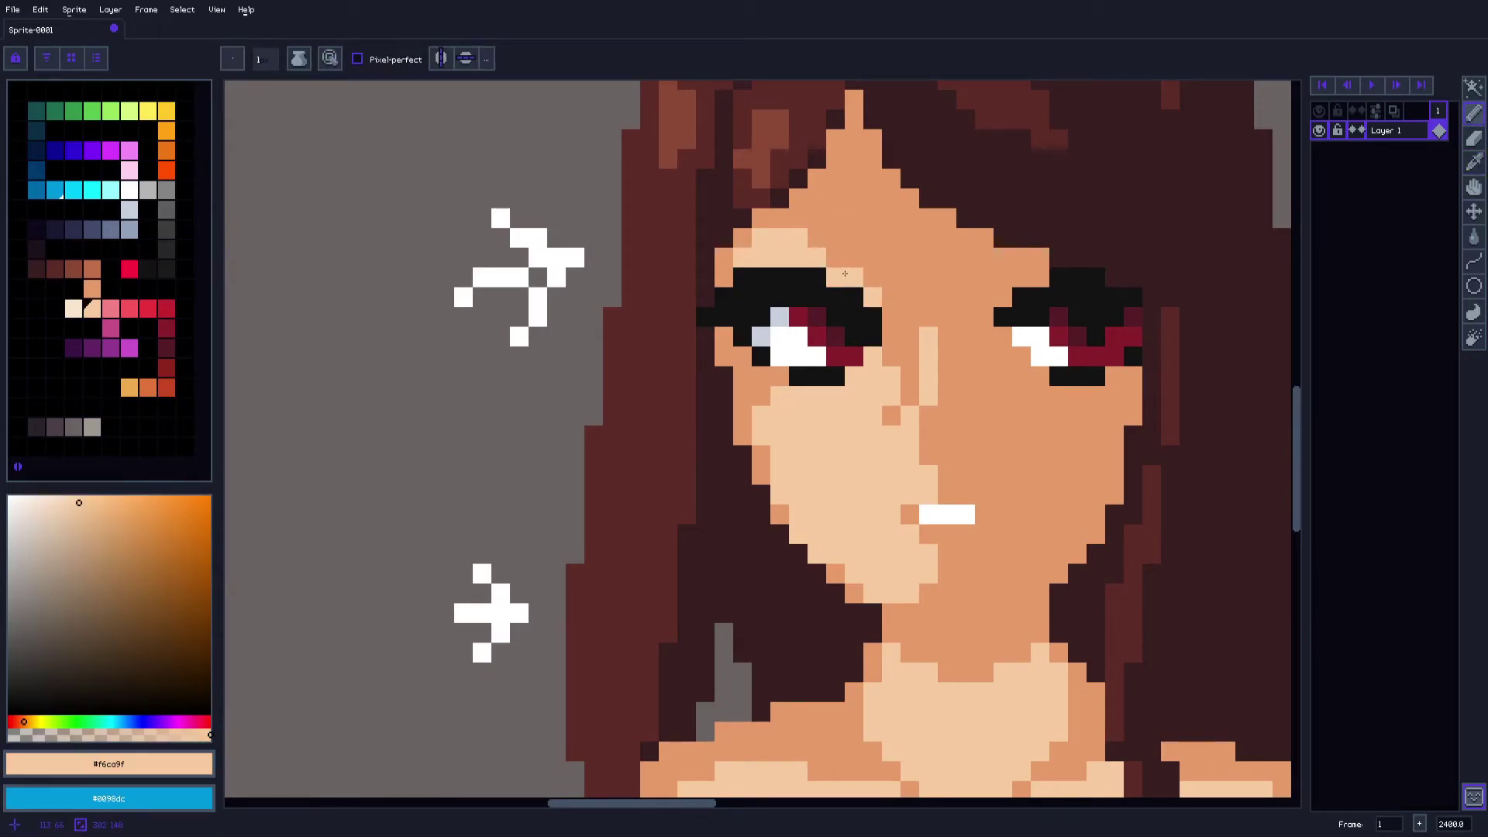
Fill the second portrait's shadow-side shoulder with #e69c69
scroll(828, 262, down, 3)
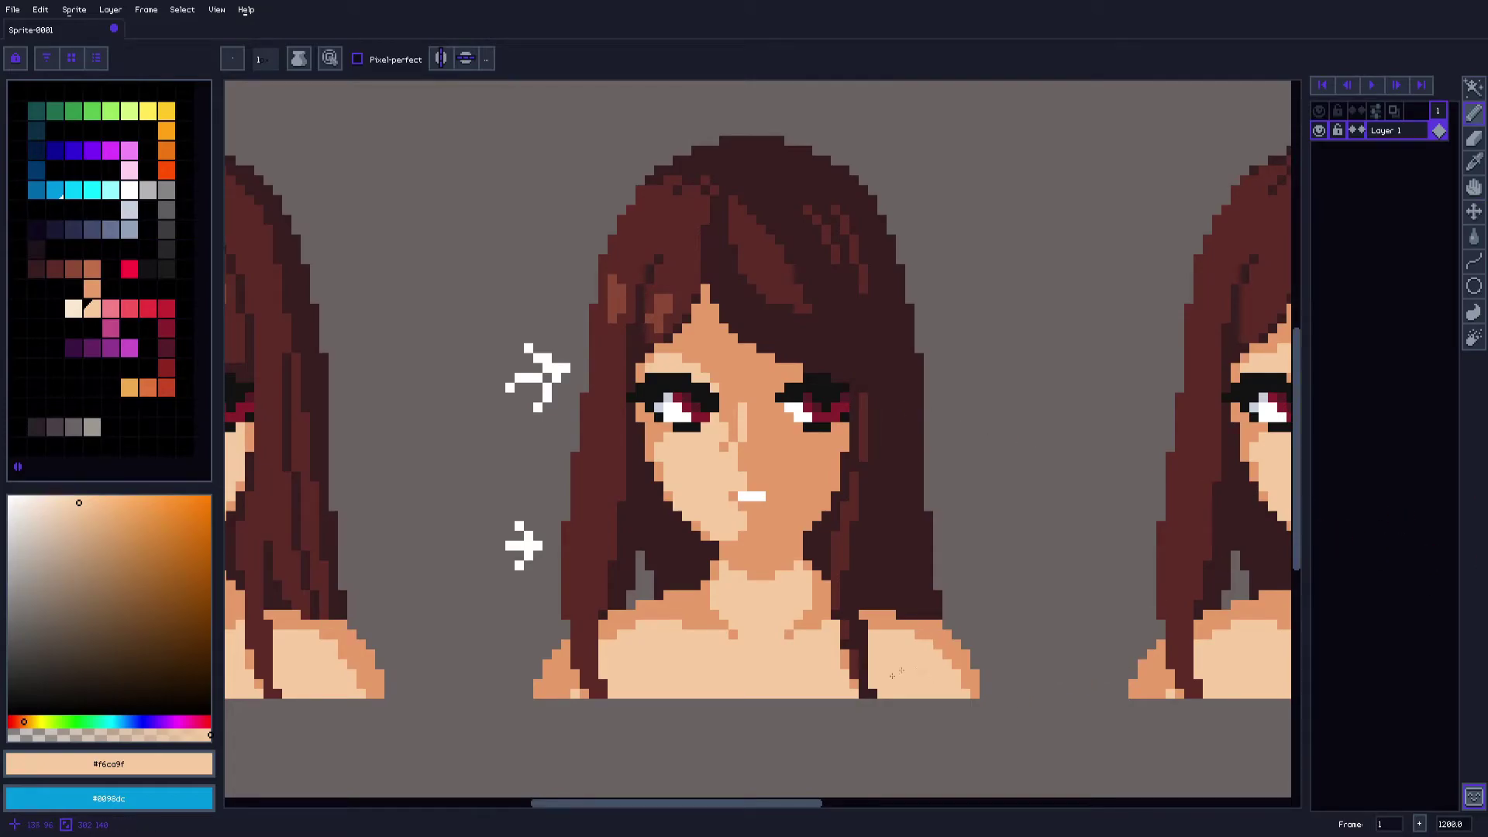
drag(975, 615, 996, 524)
scroll(871, 544, up, 2)
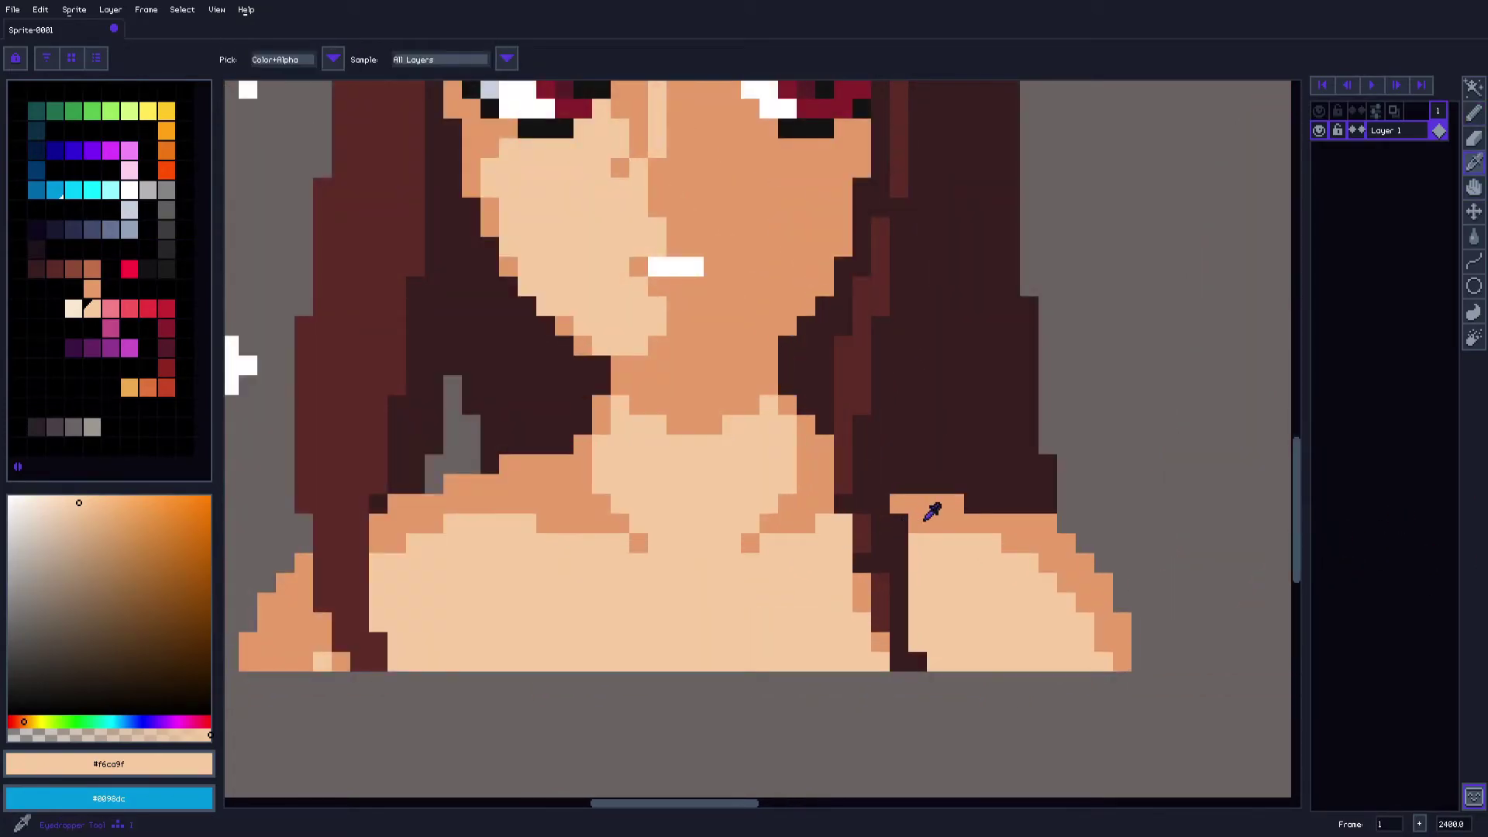
click(932, 512)
key(g)
click(936, 574)
Paint a thin #f6ca9f light patch along the lower outer edge of the second portrait's shaded shoulder
key(o)
key(h)
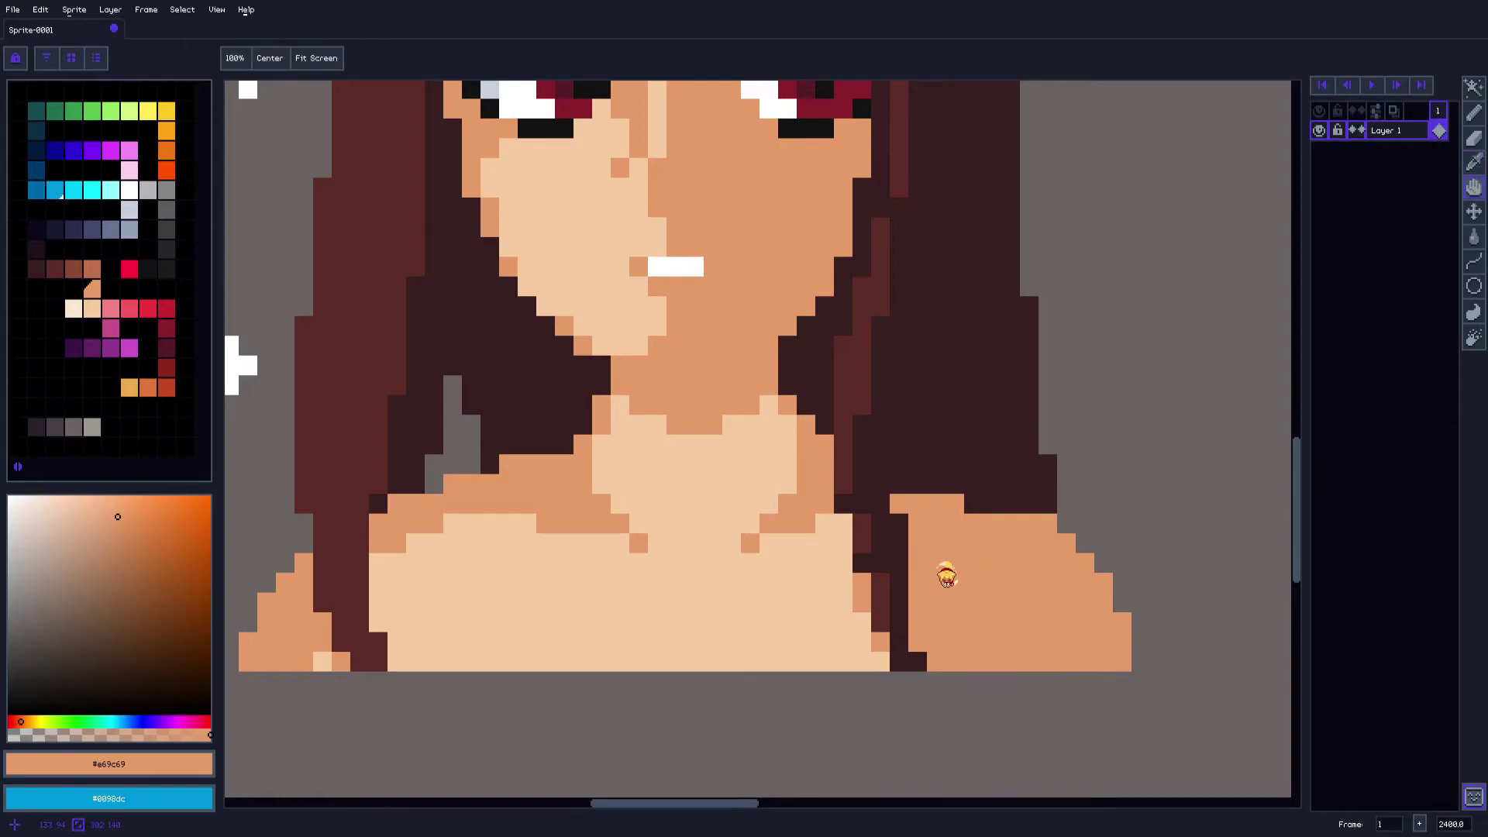
drag(946, 574, 1005, 565)
drag(847, 565, 895, 547)
key(o)
click(924, 612)
key(b)
mouse_move(1116, 633)
mouse_down()
mouse_move(1178, 608)
mouse_move(1162, 630)
mouse_move(1197, 619)
mouse_up()
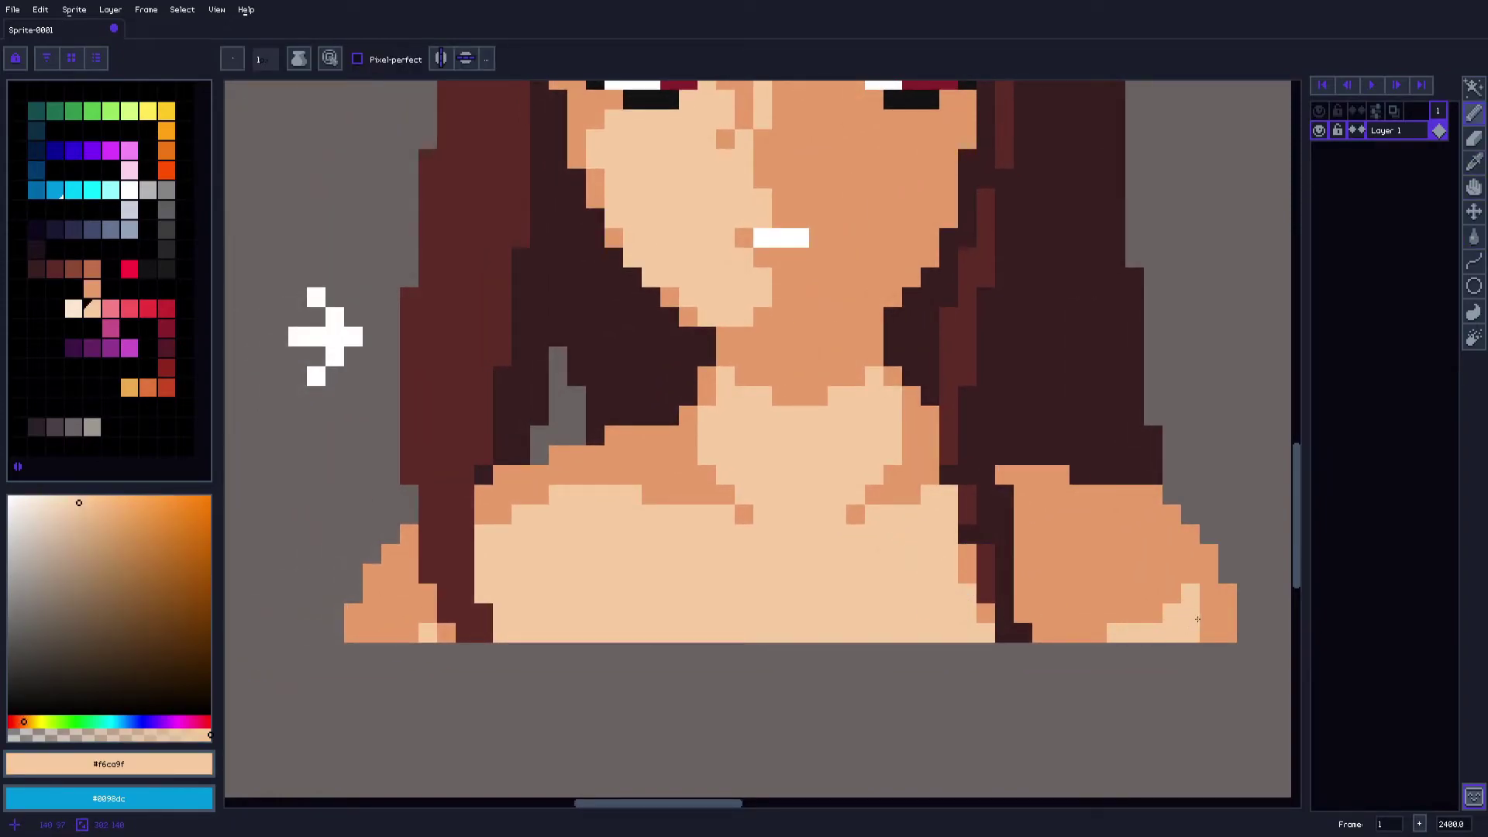
Paint a #e69c69 shadow on the second portrait's chest below the collarbone, beside the shadow-side hair strand
key(o)
click(1116, 609)
mouse_move(826, 571)
mouse_down()
mouse_move(905, 561)
mouse_move(1027, 507)
mouse_move(1006, 542)
mouse_move(1063, 622)
mouse_up()
key(b)
mouse_move(1042, 597)
mouse_down()
mouse_move(1017, 537)
mouse_move(1016, 570)
mouse_up()
drag(1034, 625, 1000, 625)
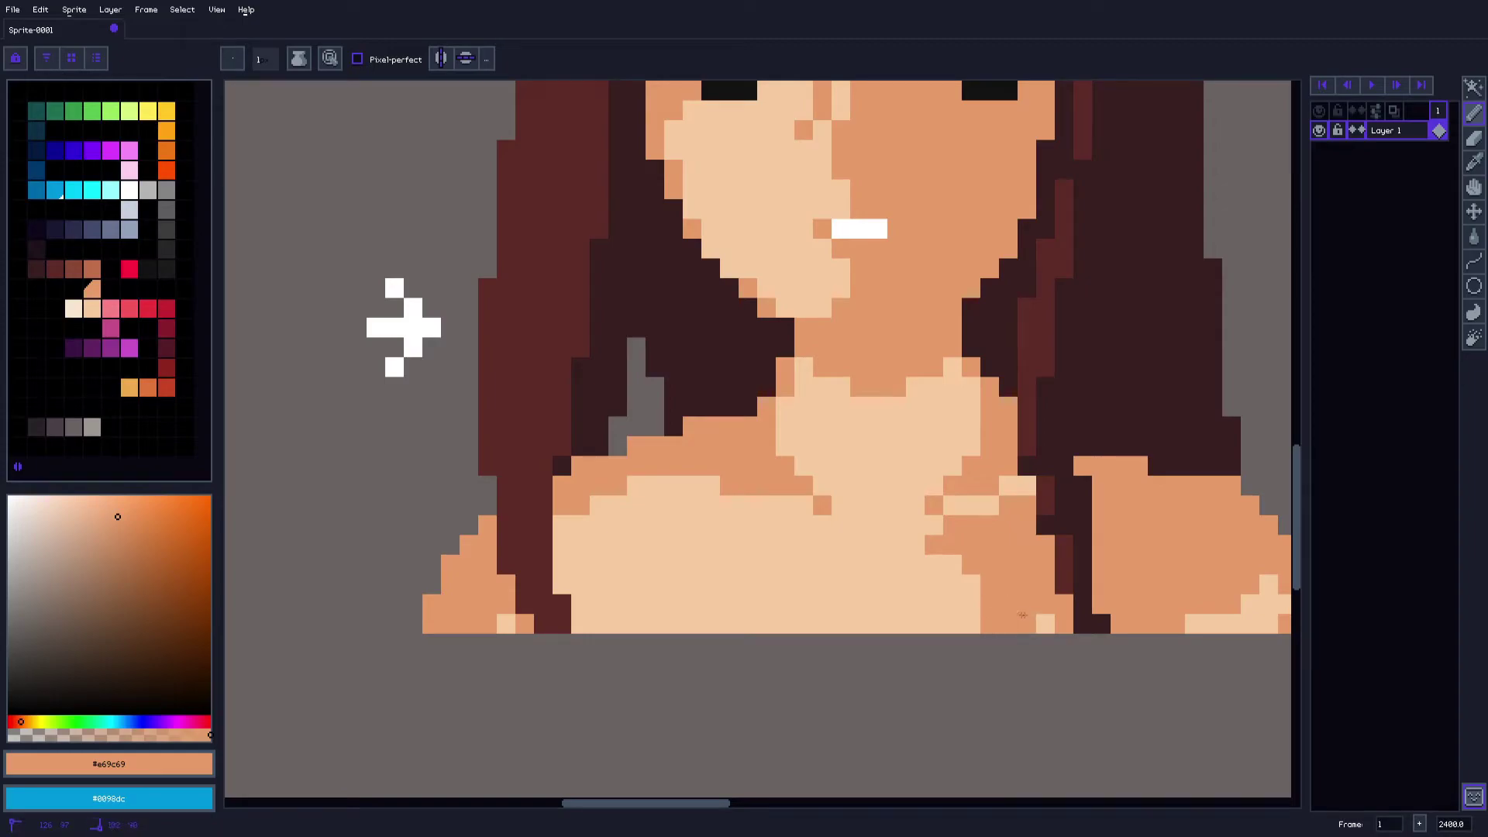
Spread the #e69c69 shadow down the second portrait's neck, keeping a narrow #f6ca9f strip on the shadow side
scroll(945, 550, up, 3)
mouse_move(899, 491)
mouse_down()
mouse_move(873, 491)
mouse_move(891, 527)
mouse_move(922, 481)
mouse_move(958, 526)
mouse_move(931, 526)
mouse_up()
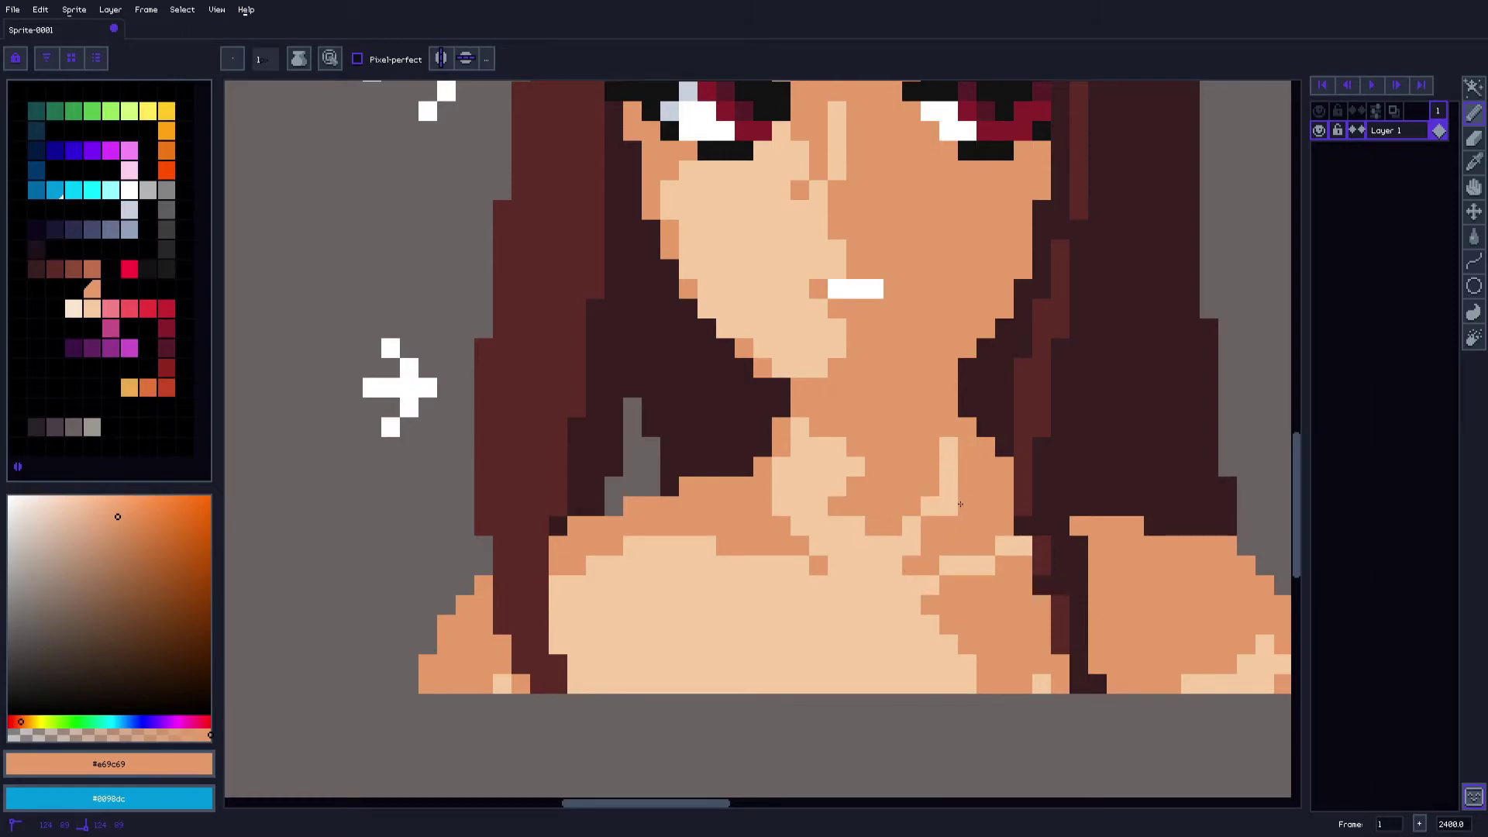
click(950, 506)
alt+click(950, 473)
click(930, 488)
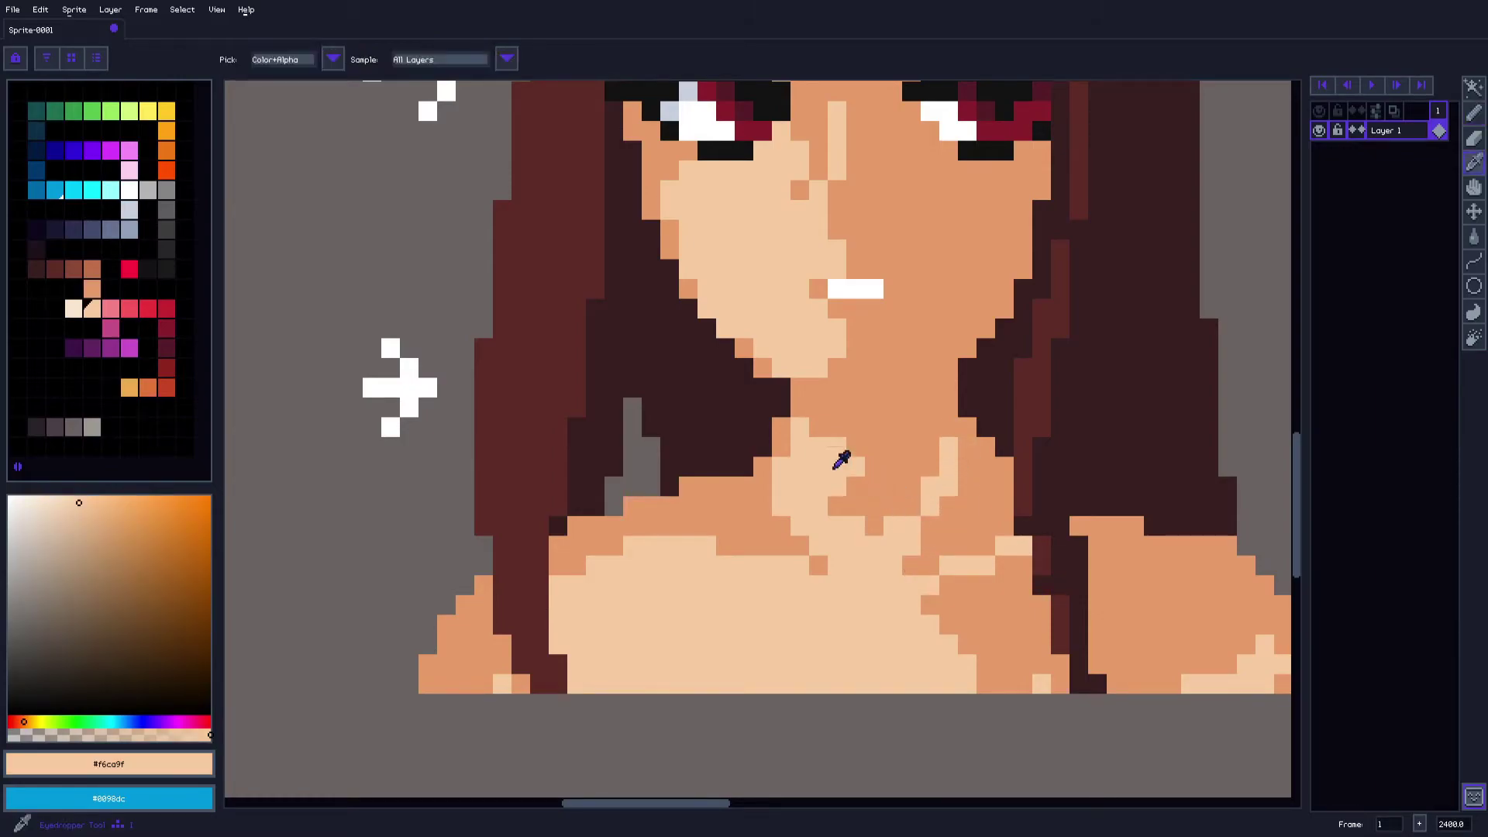
Reshape the light-side edge of the second portrait's neck shadow into a clean diagonal with #e69c69 and #f6ca9f
alt+click(860, 435)
drag(856, 466, 818, 448)
alt+click(790, 480)
key(b)
drag(836, 504, 873, 532)
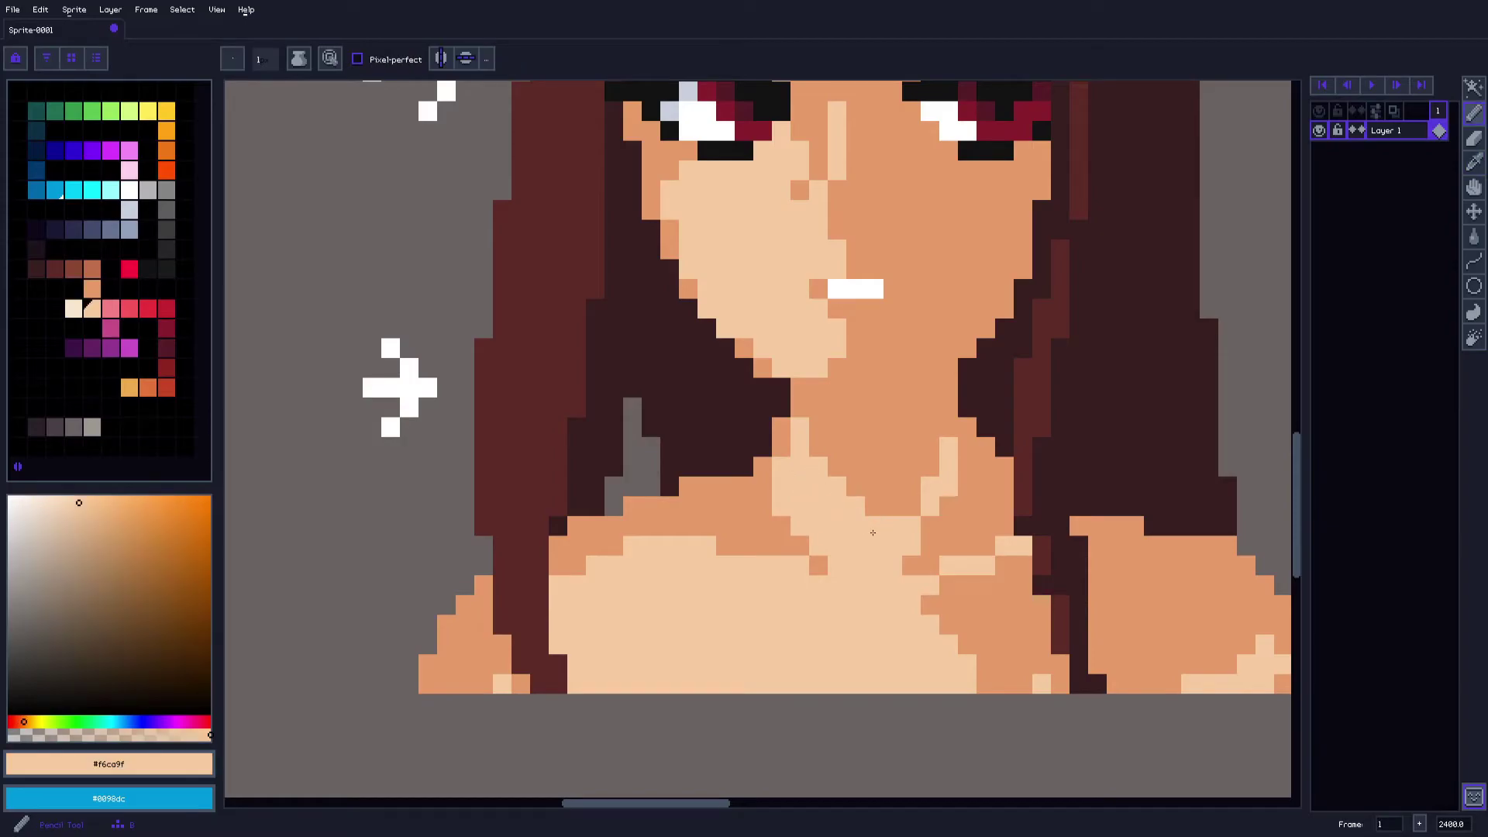
Erase the small white arrow below the second portrait's light-direction arrow by painting over it with background grey #6a6262
scroll(867, 507, down, 5)
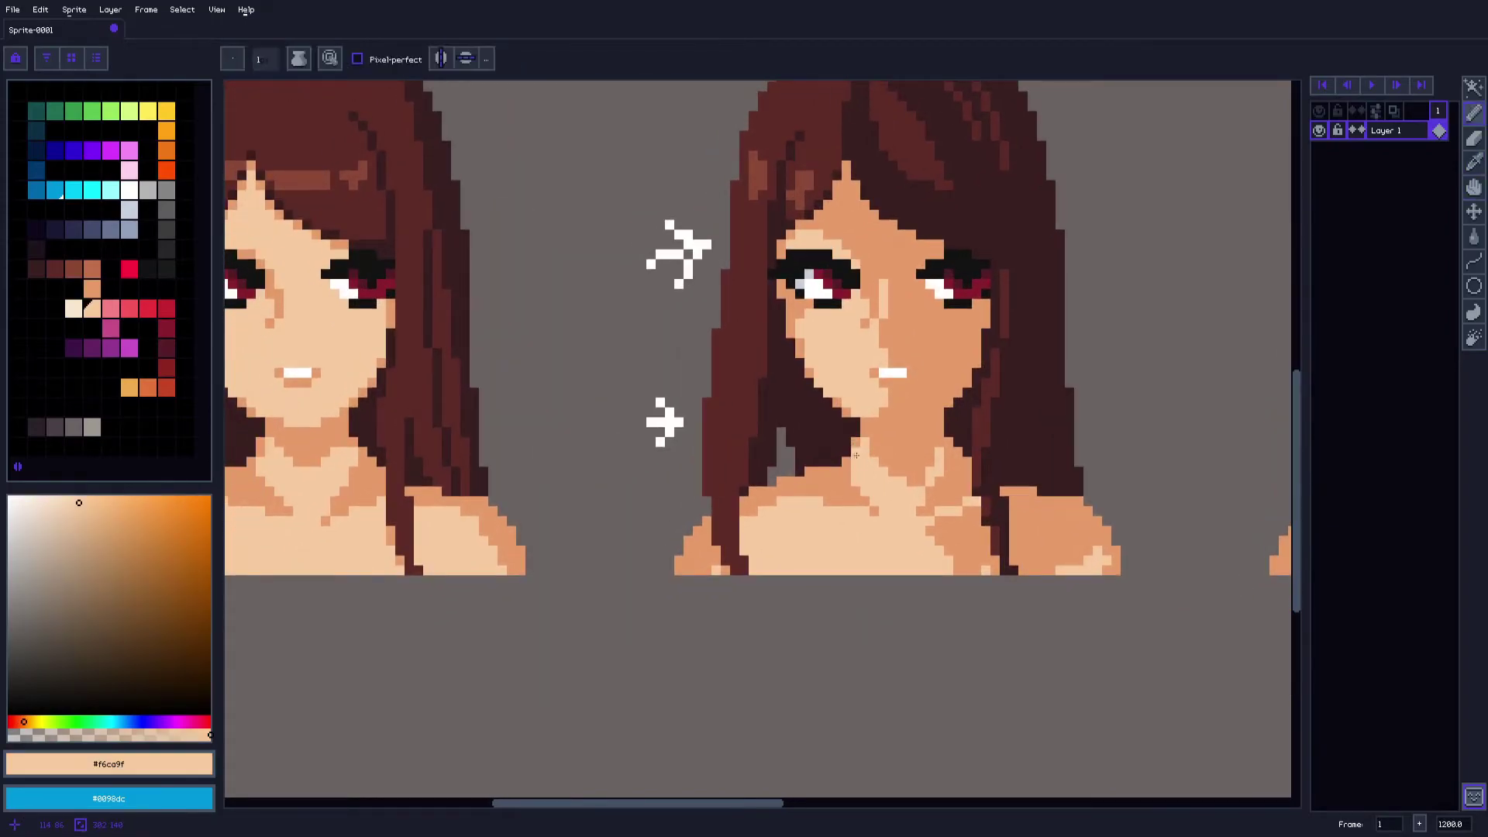
key(i)
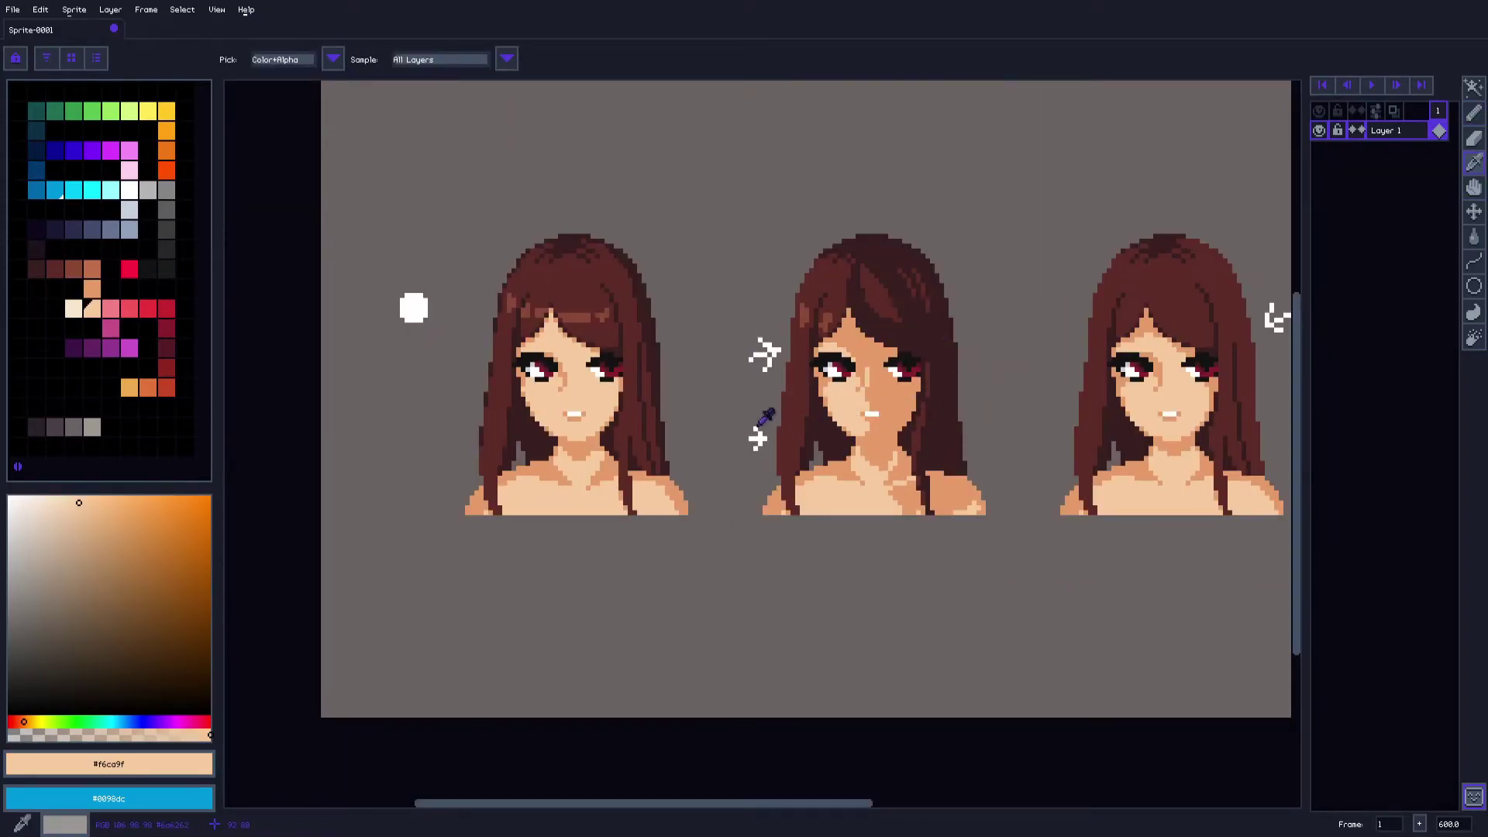
scroll(770, 426, up, 3)
click(737, 349)
key(b)
drag(802, 547, 802, 572)
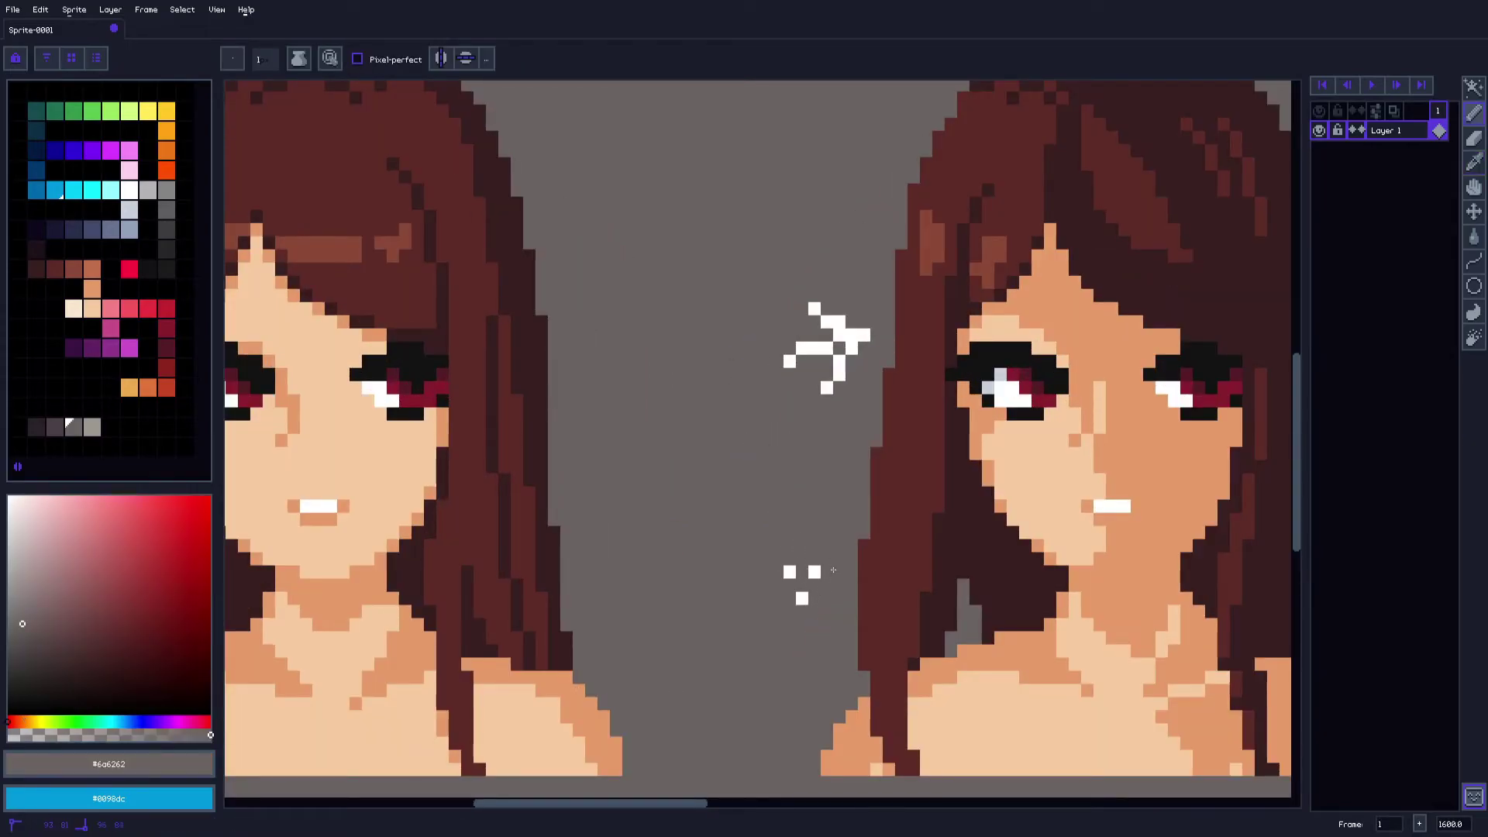
scroll(789, 573, down, 3)
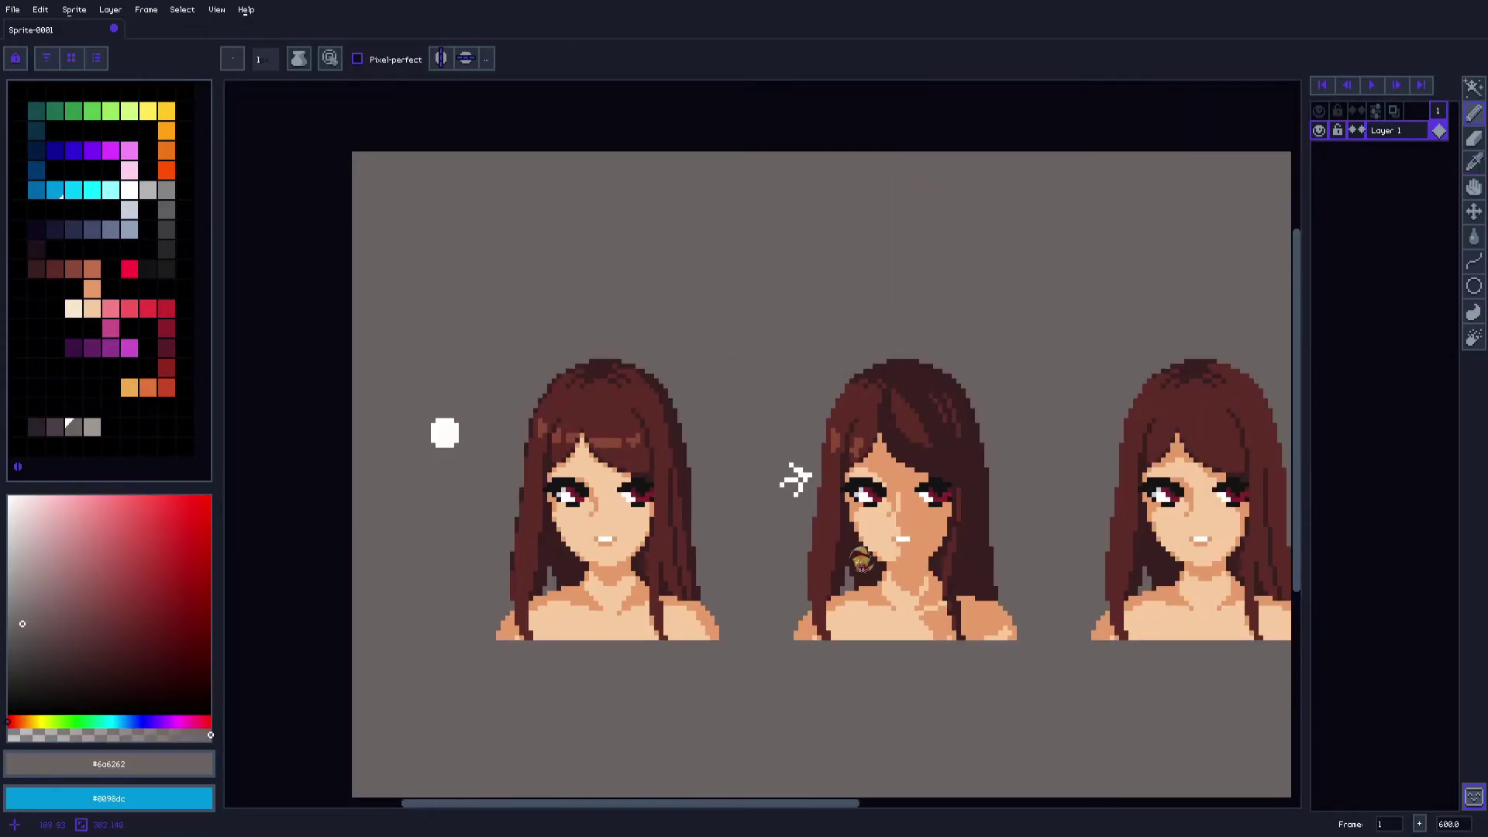
Compare the second portrait's side-light shading with its arrow and with the neighbouring portraits
key(space)
drag(1125, 586, 688, 547)
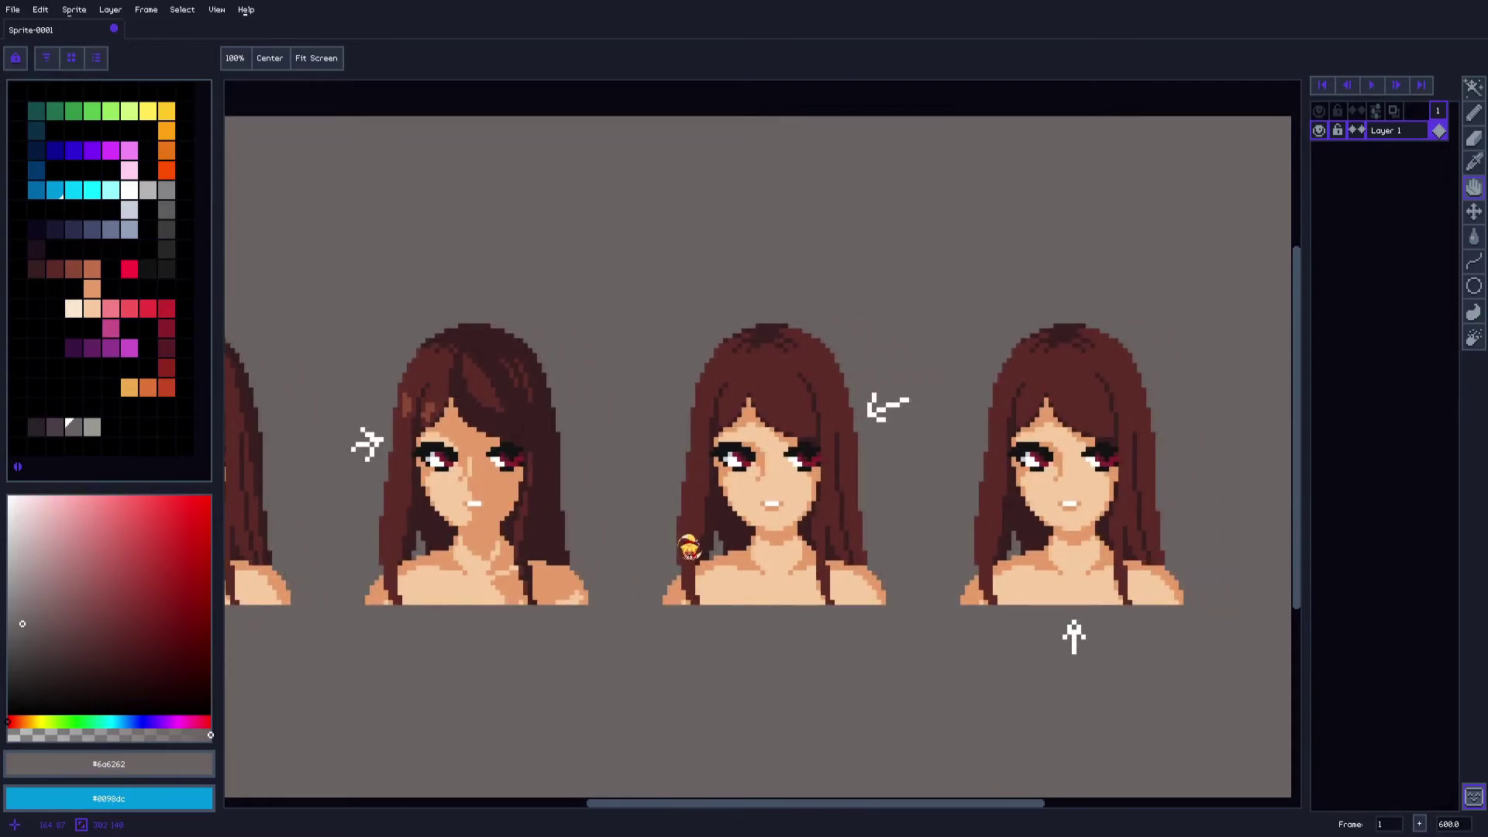
alt+click(147, 309)
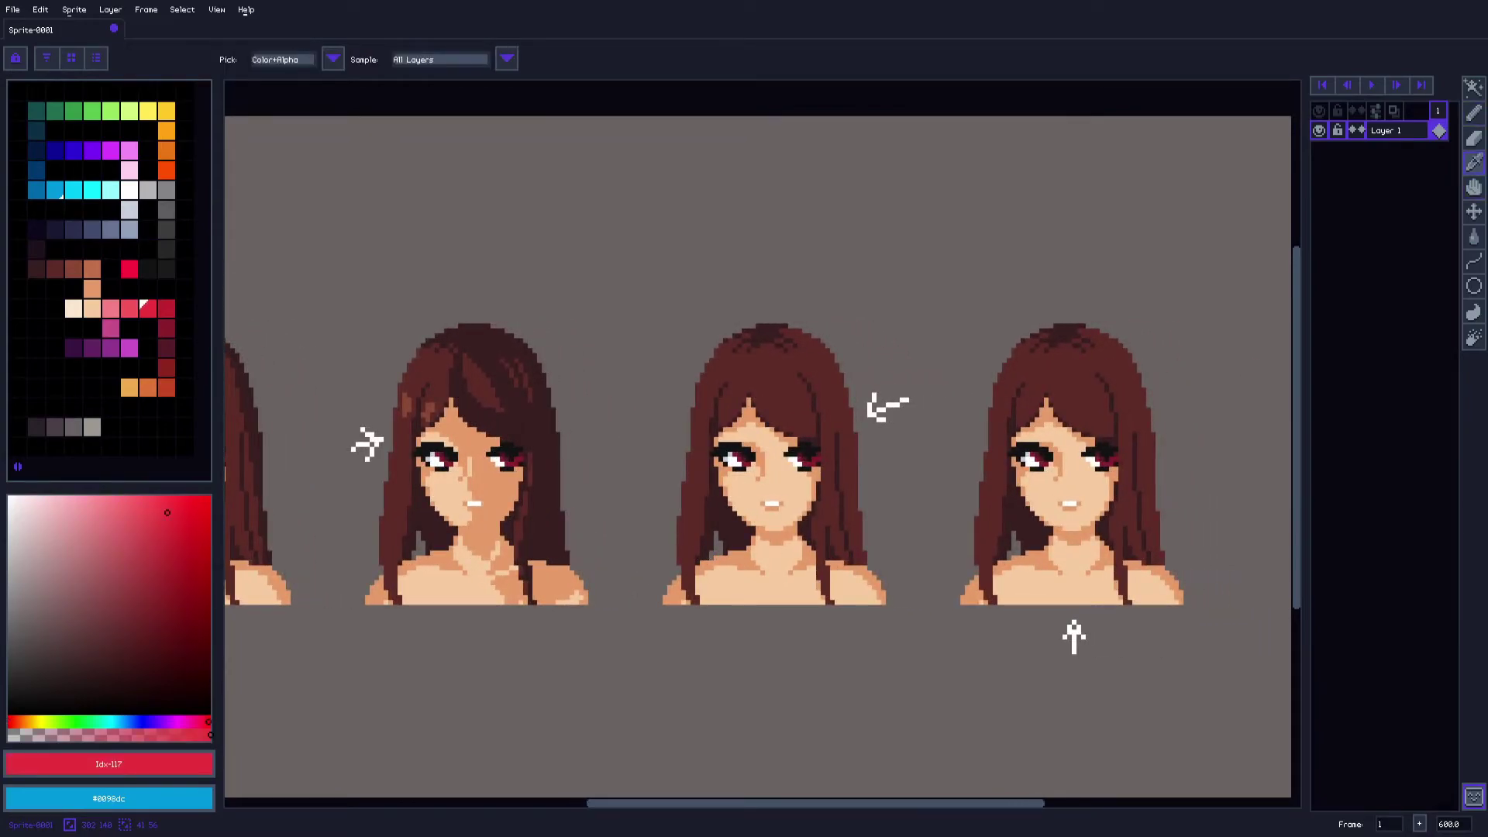
key(space)
drag(857, 444, 922, 429)
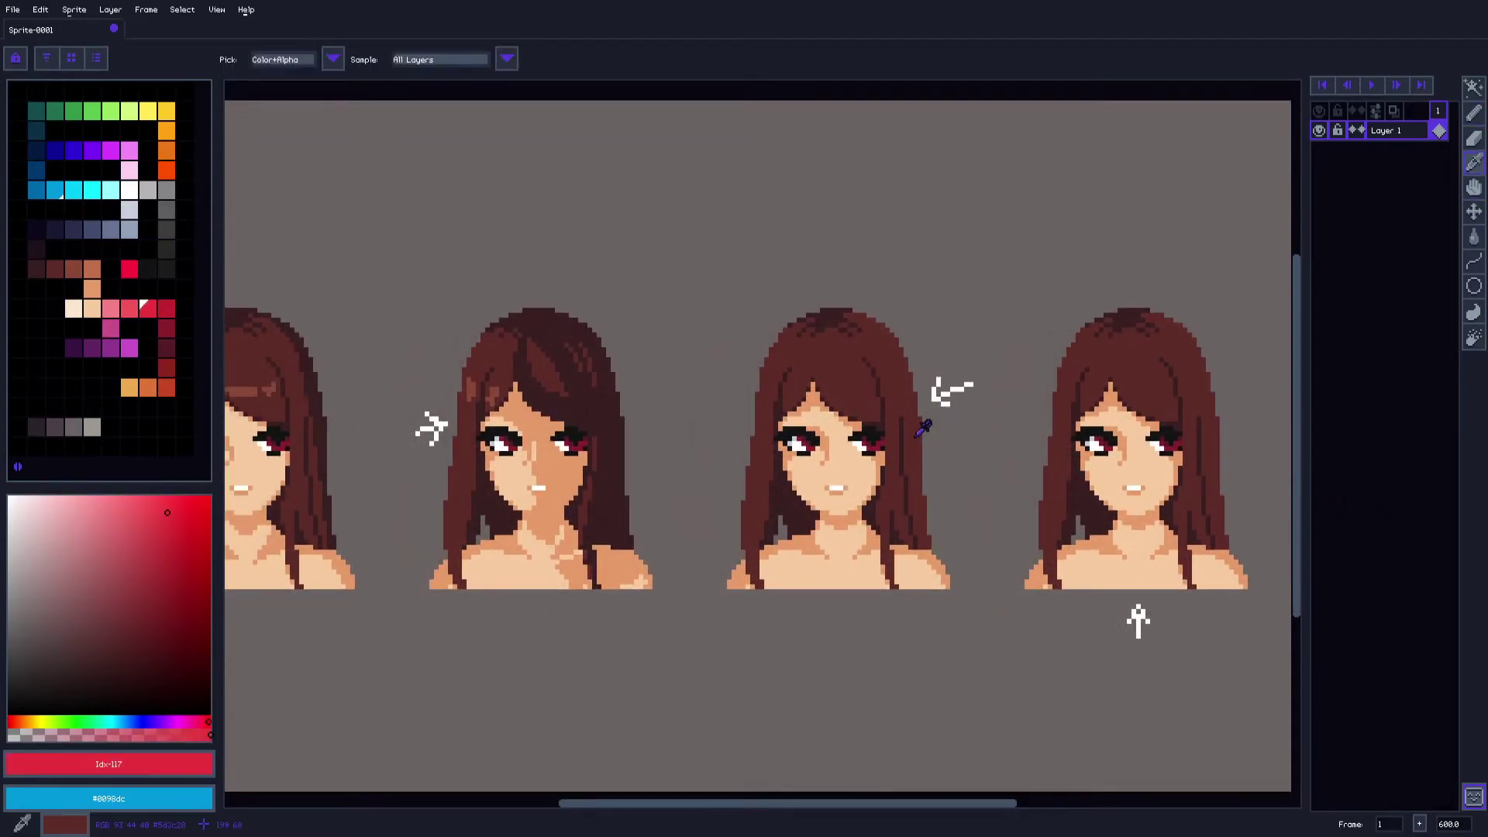
scroll(924, 429, up, 1)
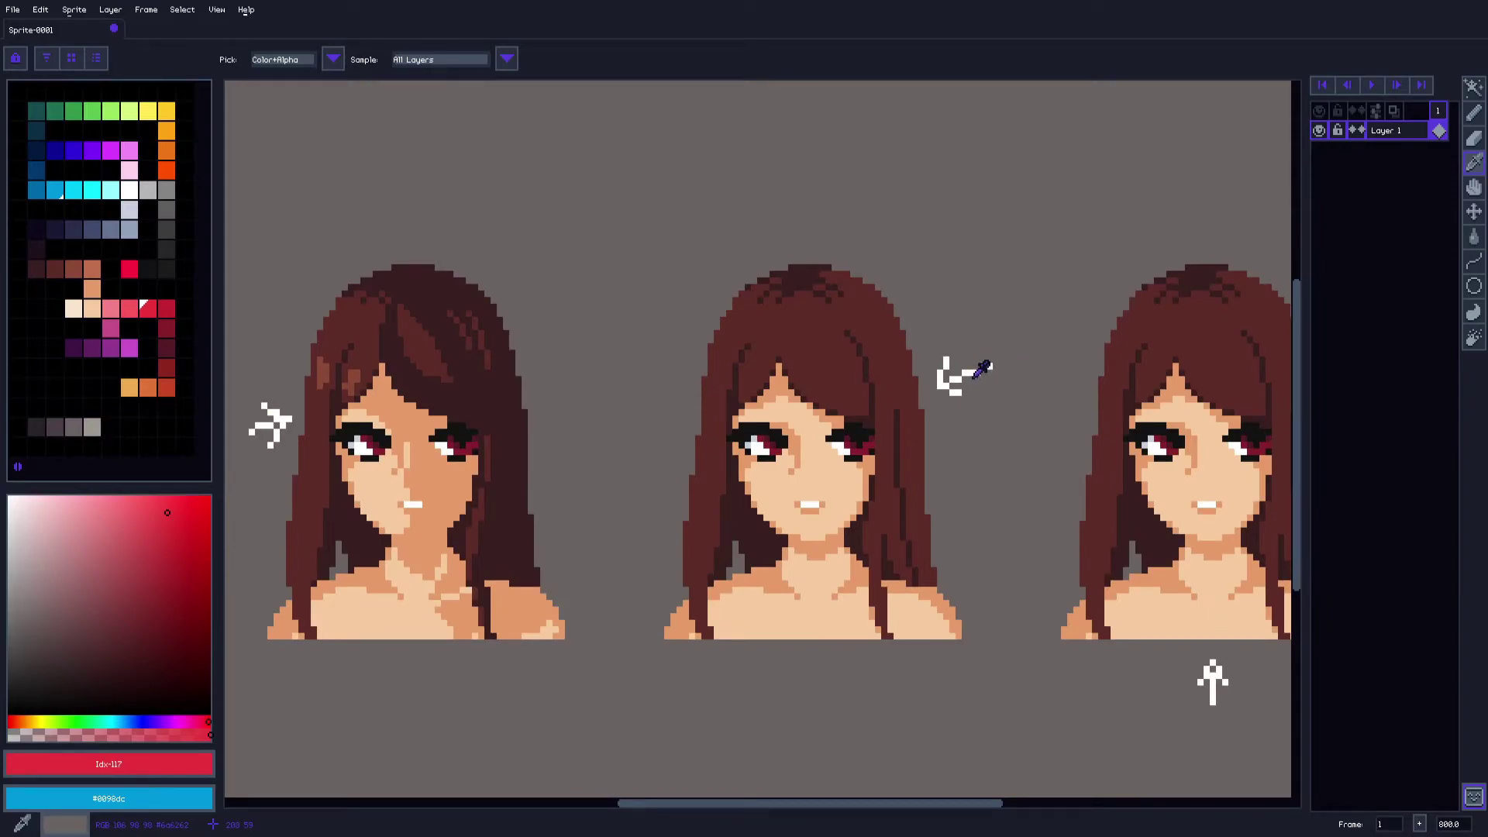
key(space)
drag(463, 370, 664, 359)
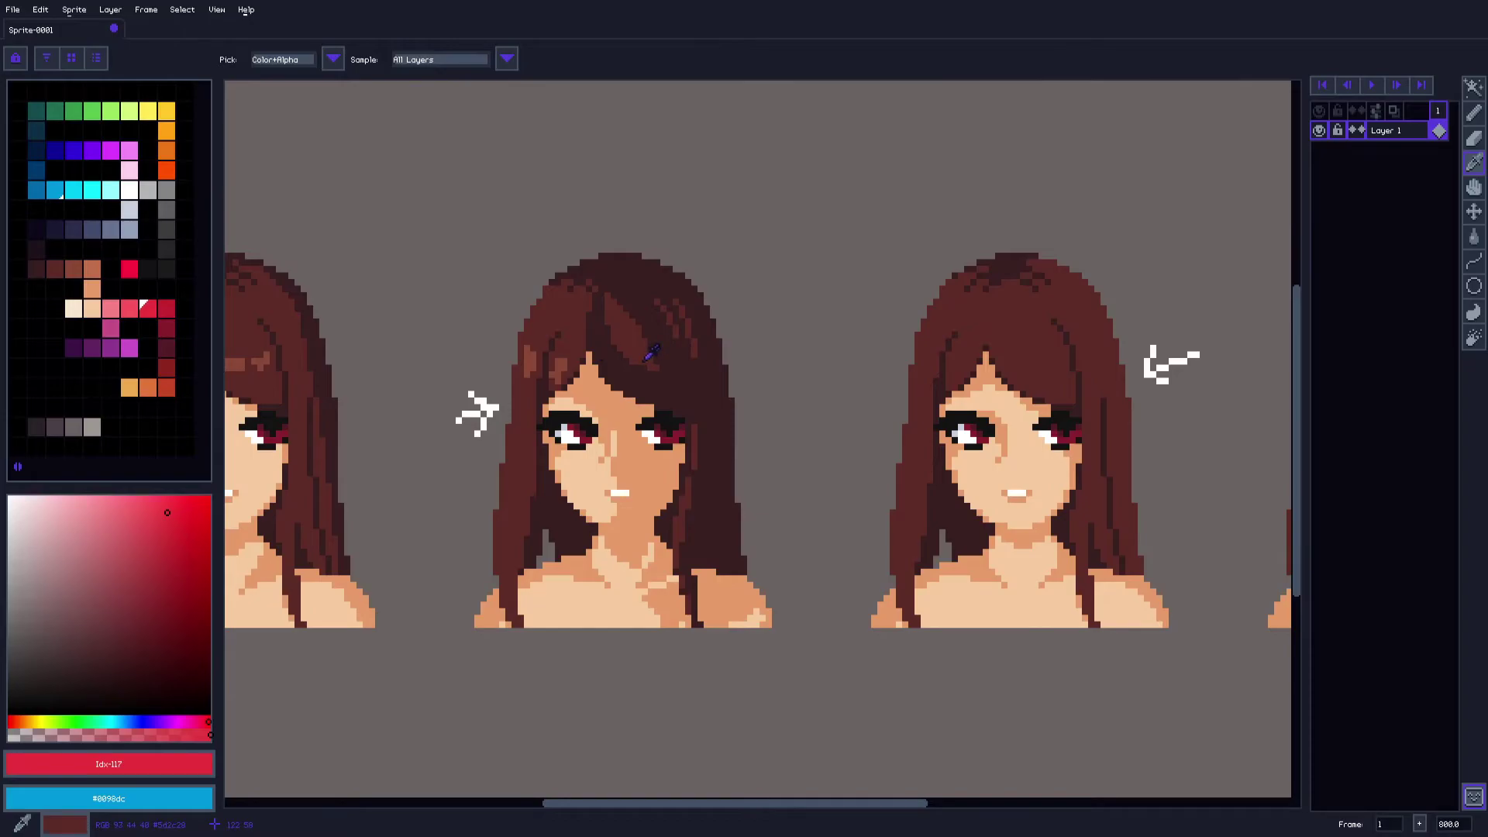
scroll(607, 305, up, 2)
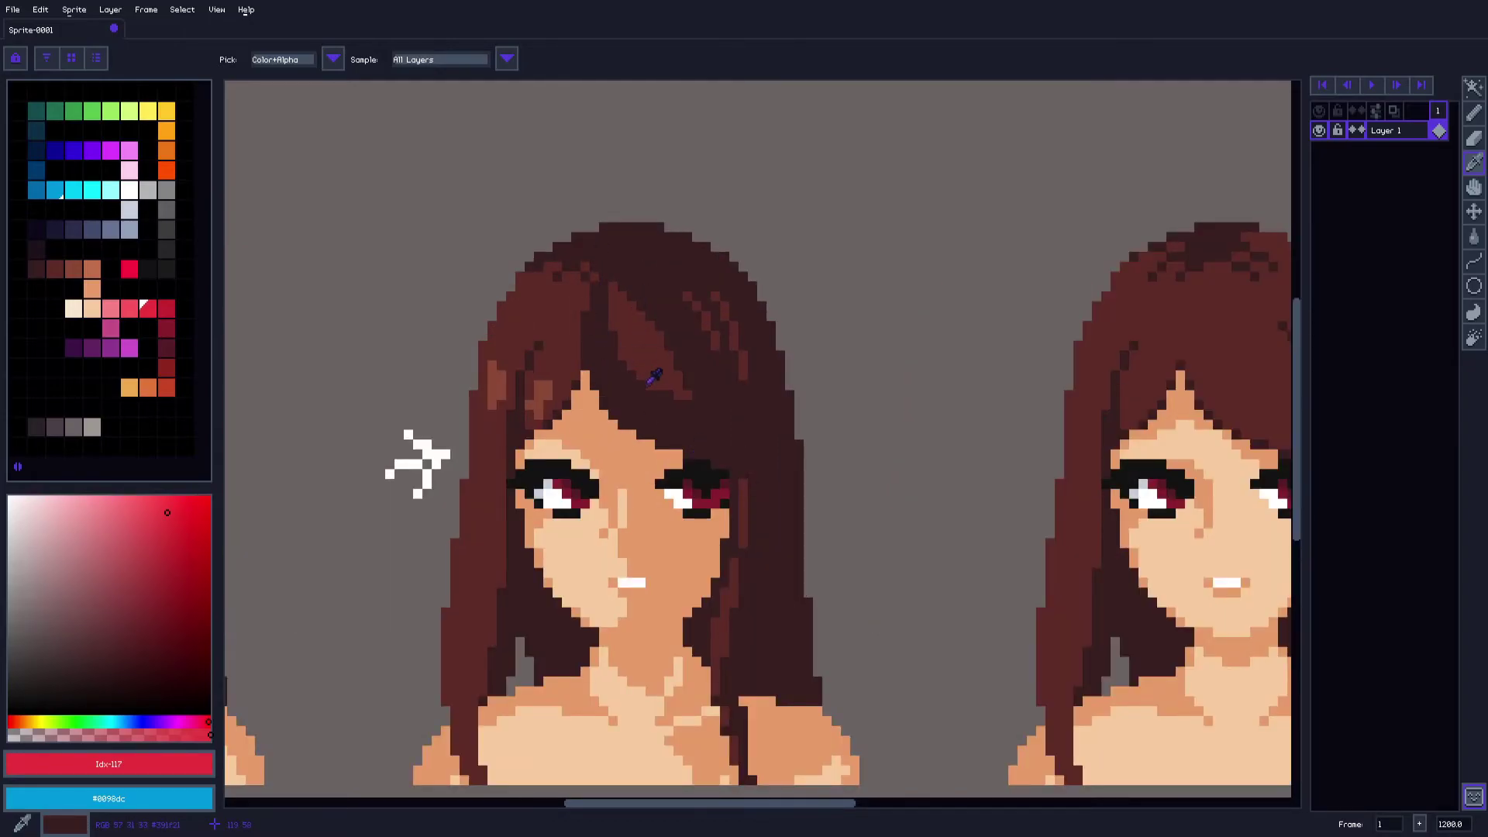
scroll(653, 379, down, 3)
scroll(685, 375, up, 1)
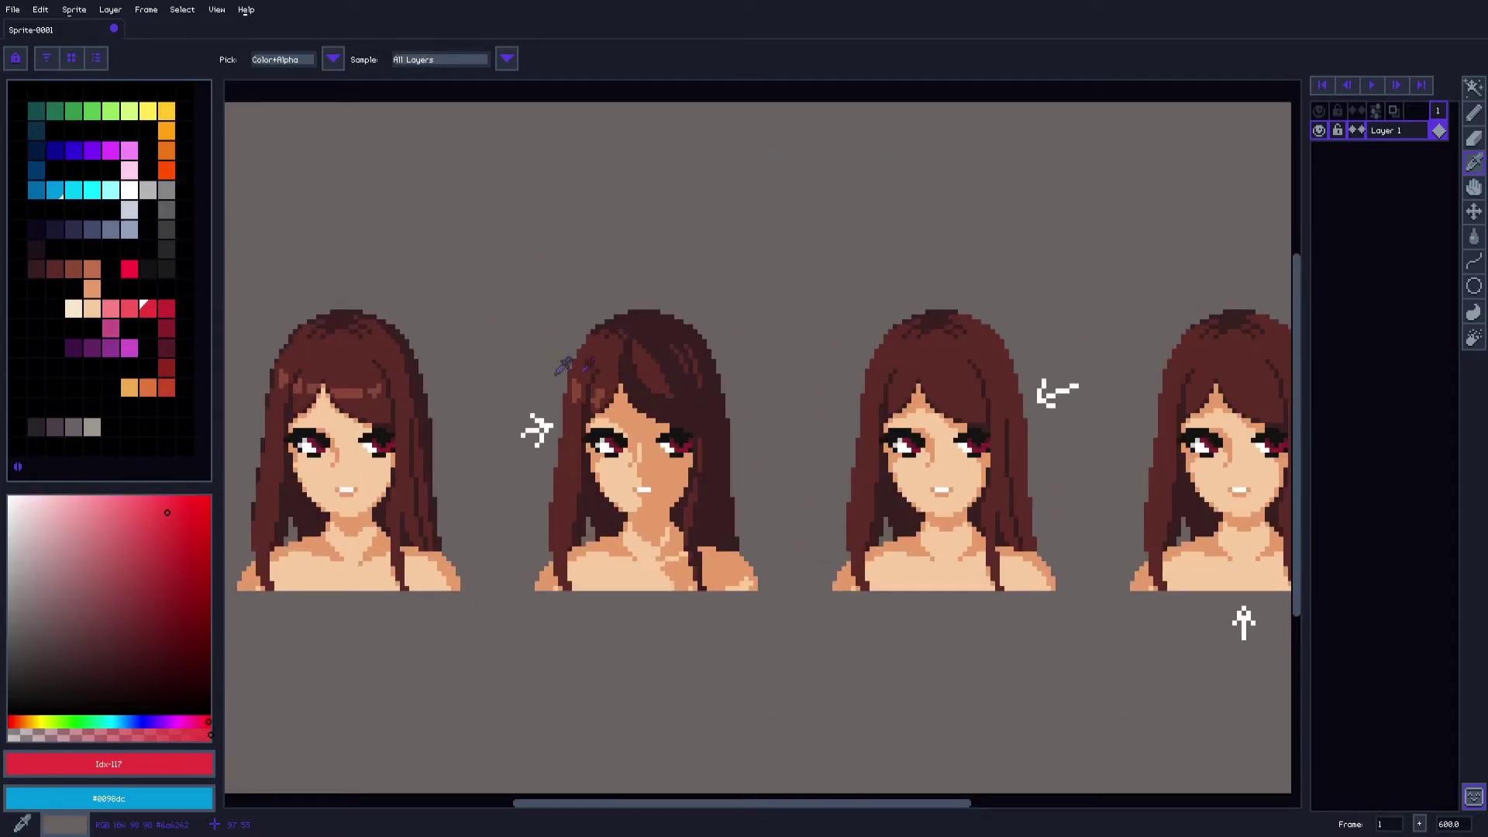
scroll(650, 453, up, 3)
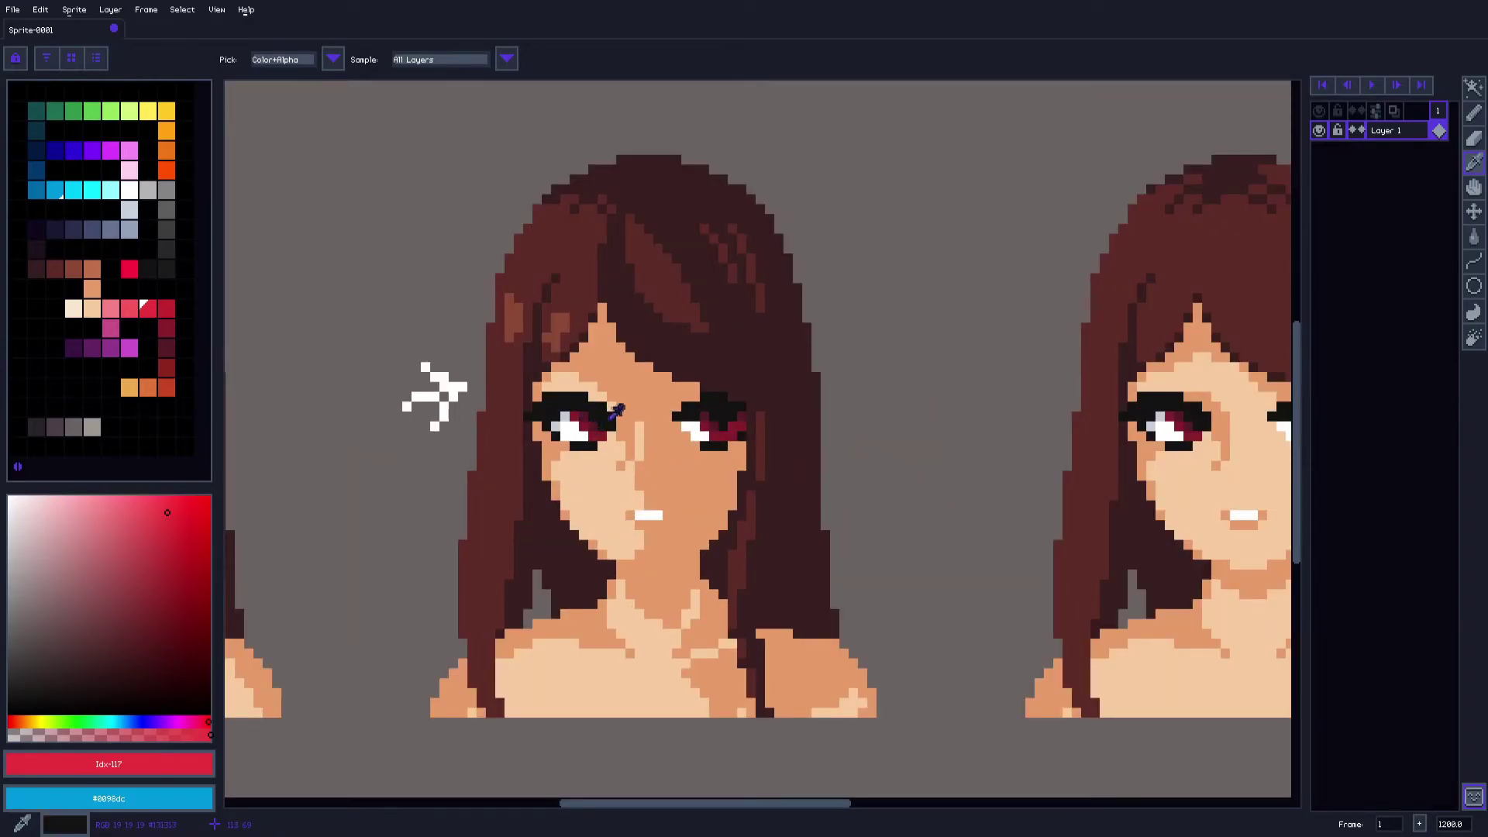
scroll(820, 421, down, 2)
Examine the third portrait's hair and face against its light-direction arrow to plan the shading
drag(956, 419, 737, 420)
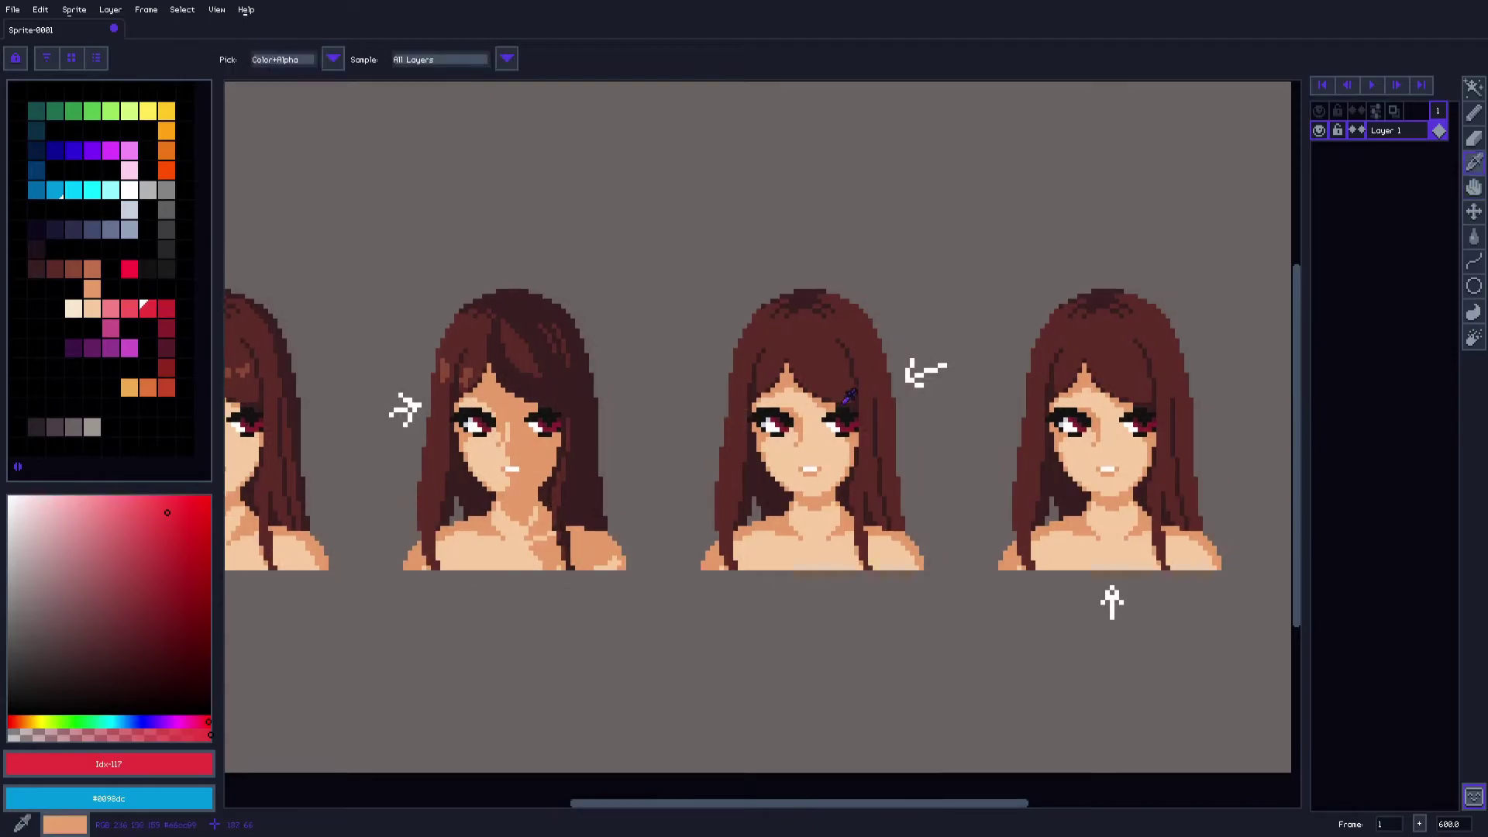
scroll(860, 391, up, 1)
key(u)
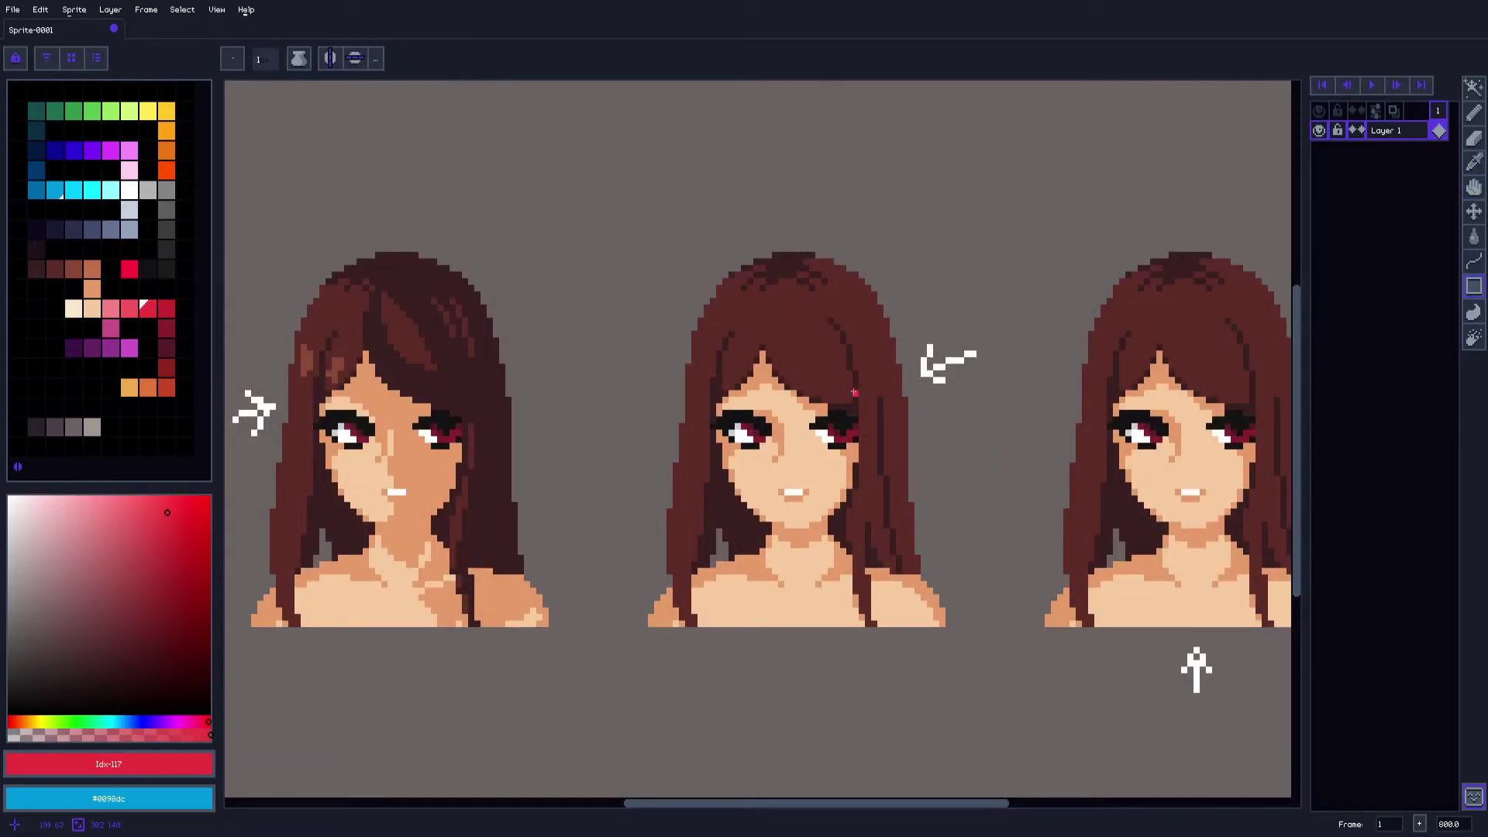
key(o)
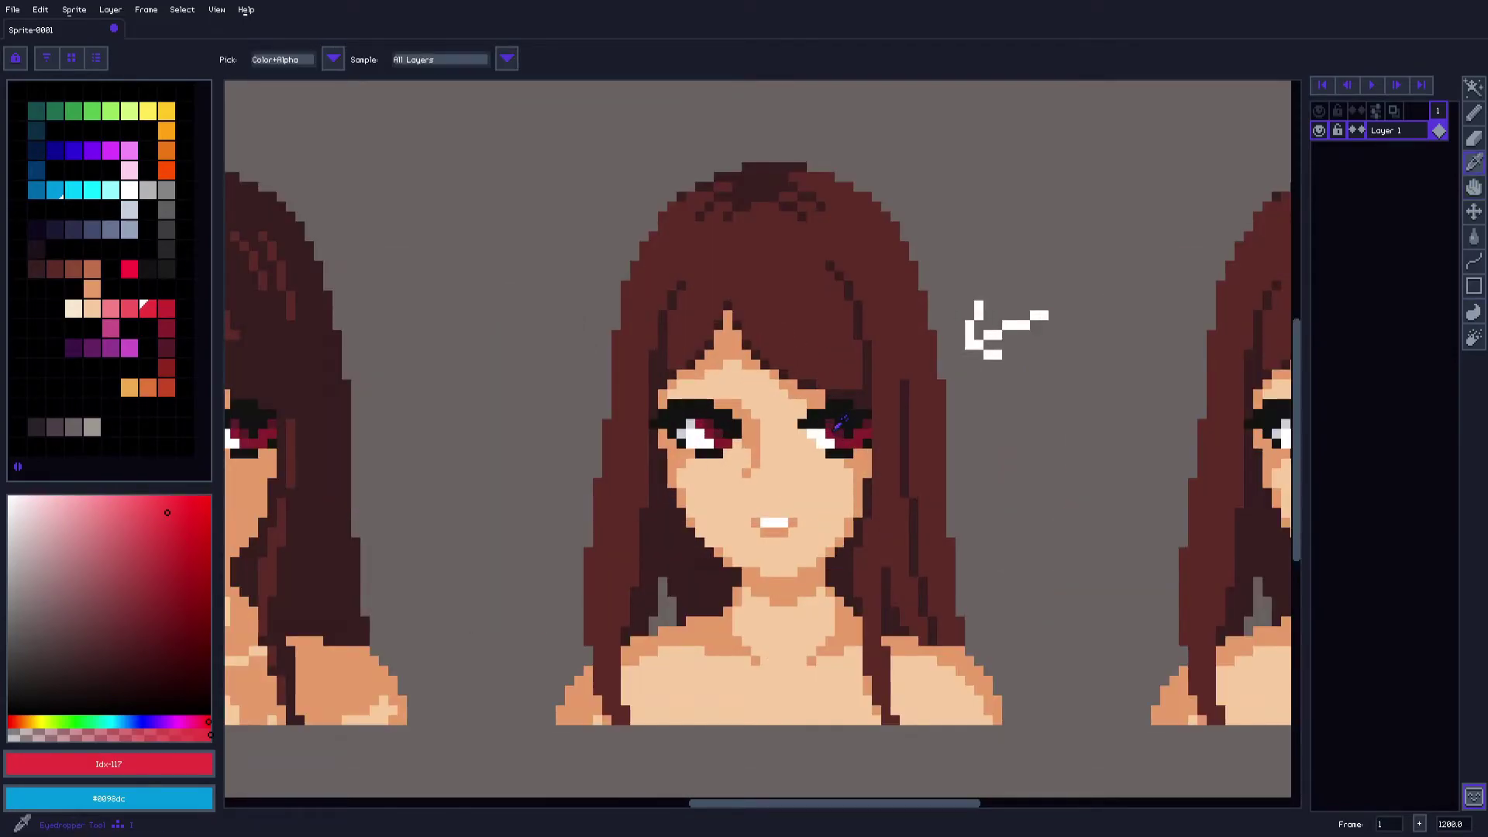
scroll(848, 409, up, 2)
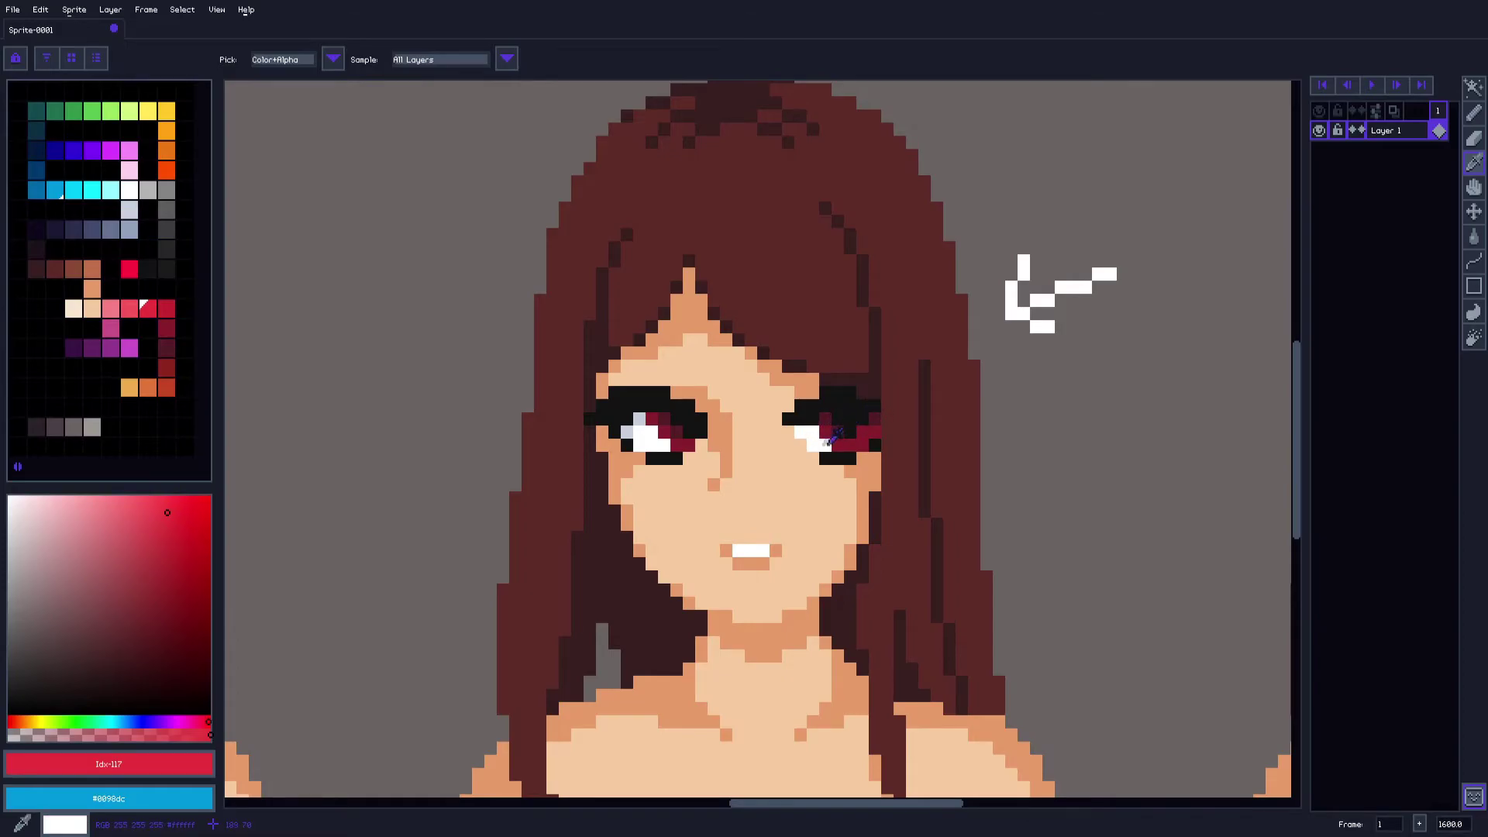
scroll(839, 416, down, 2)
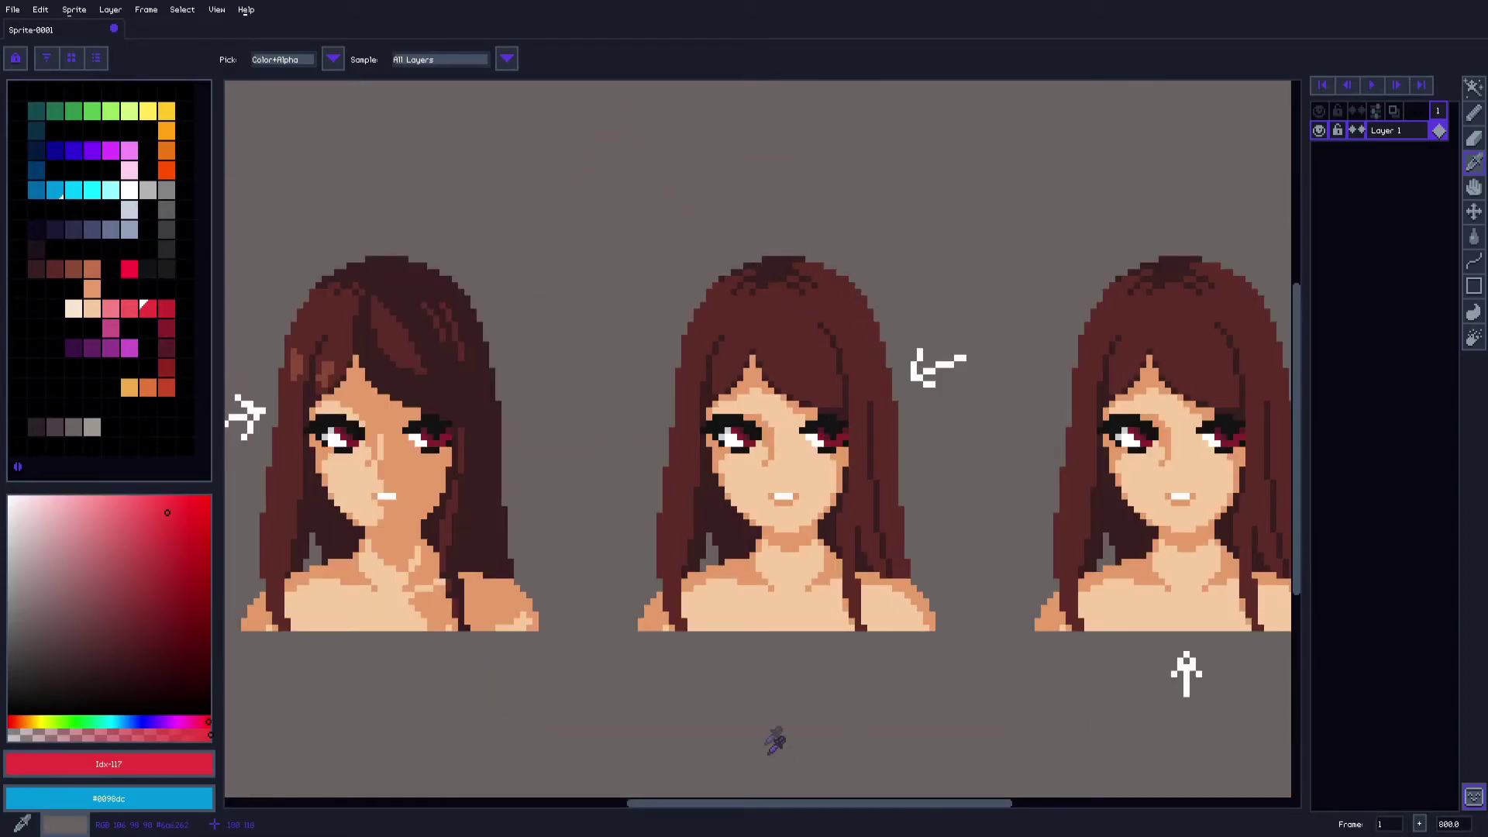
scroll(719, 479, up, 2)
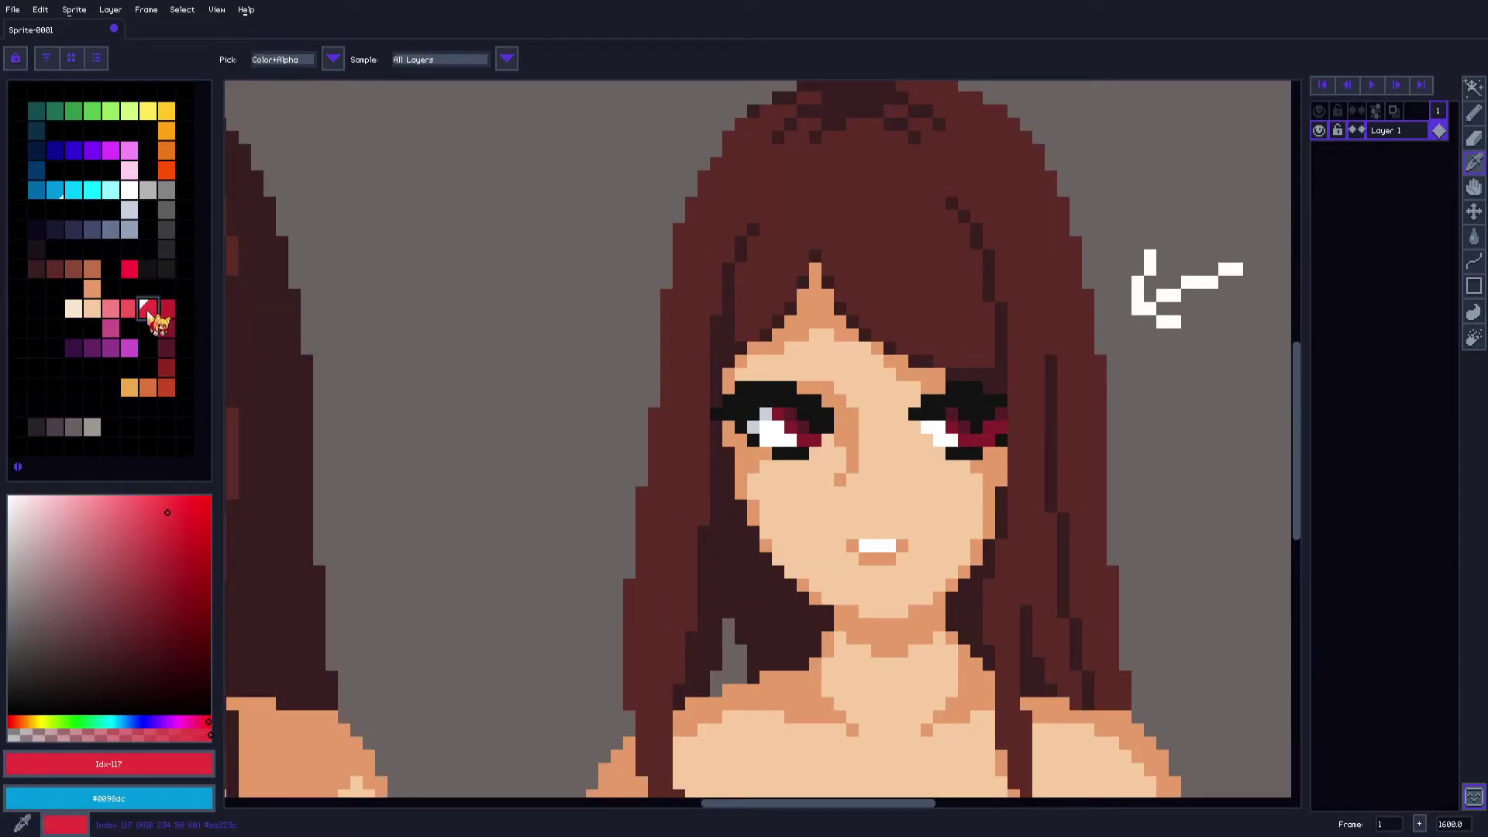
key(b)
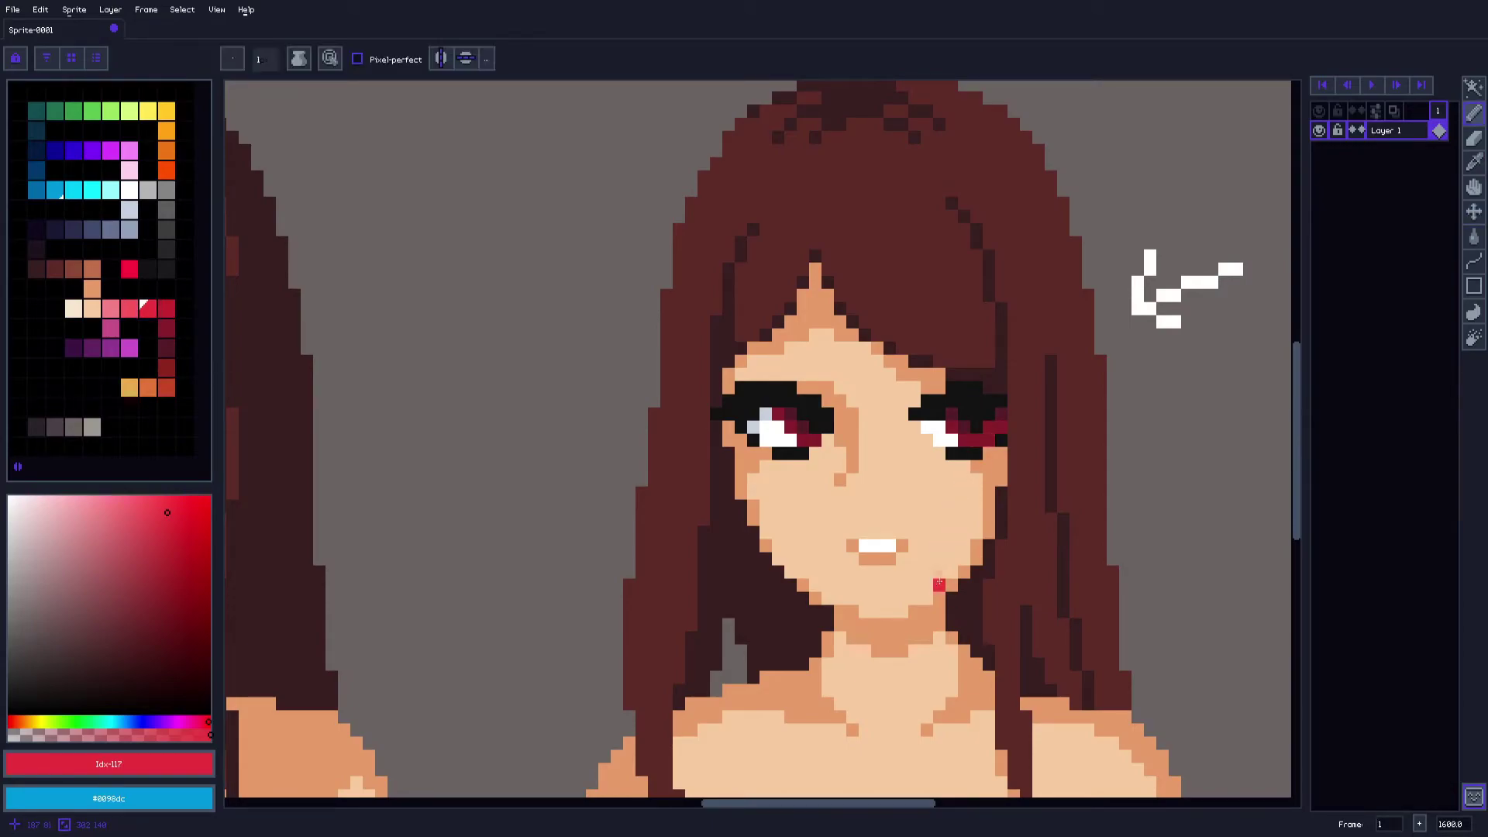
scroll(938, 582, down, 1)
scroll(989, 400, up, 2)
key(o)
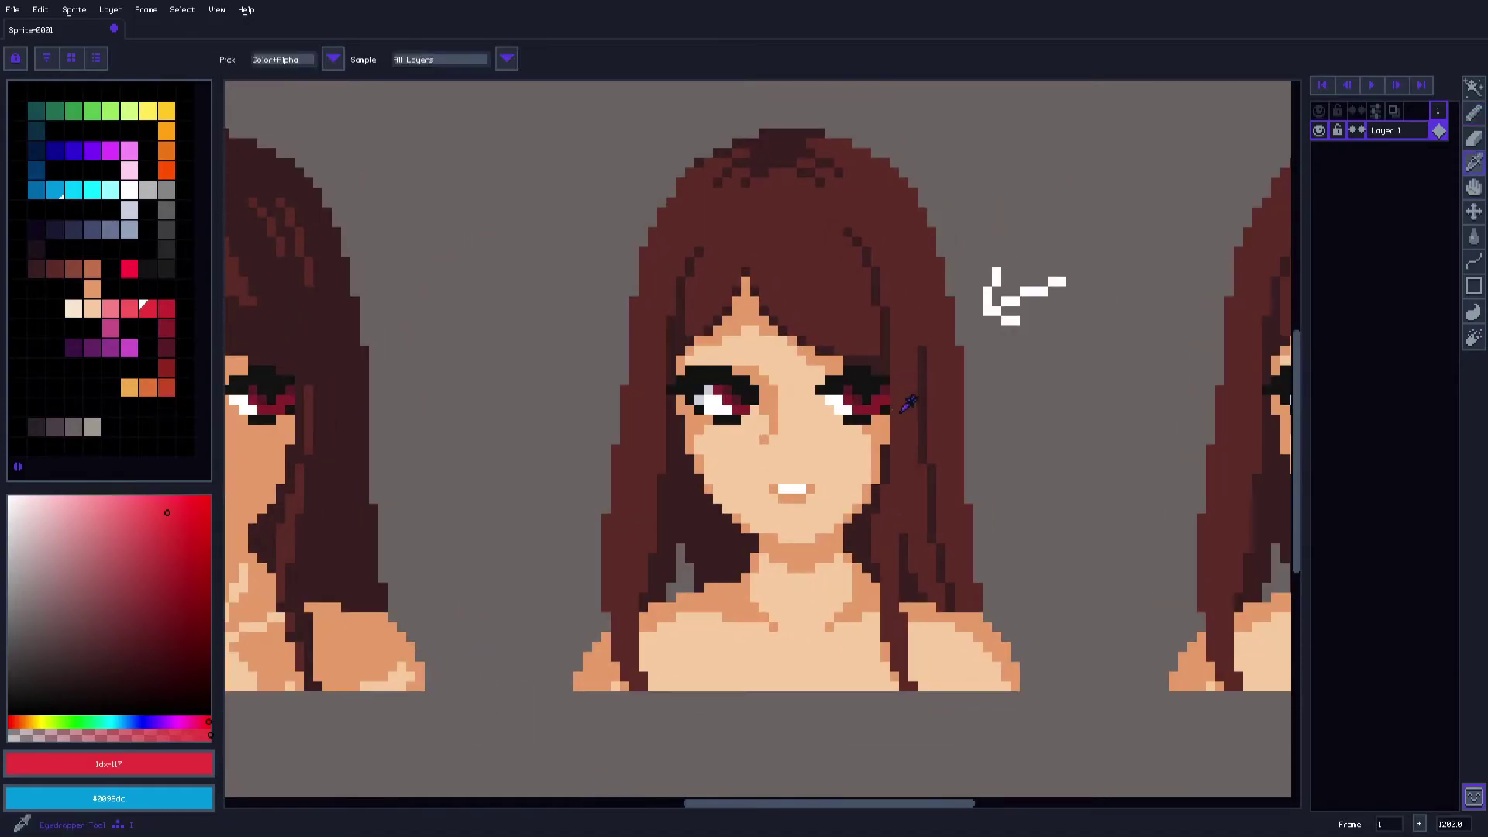
click(796, 488)
key(b)
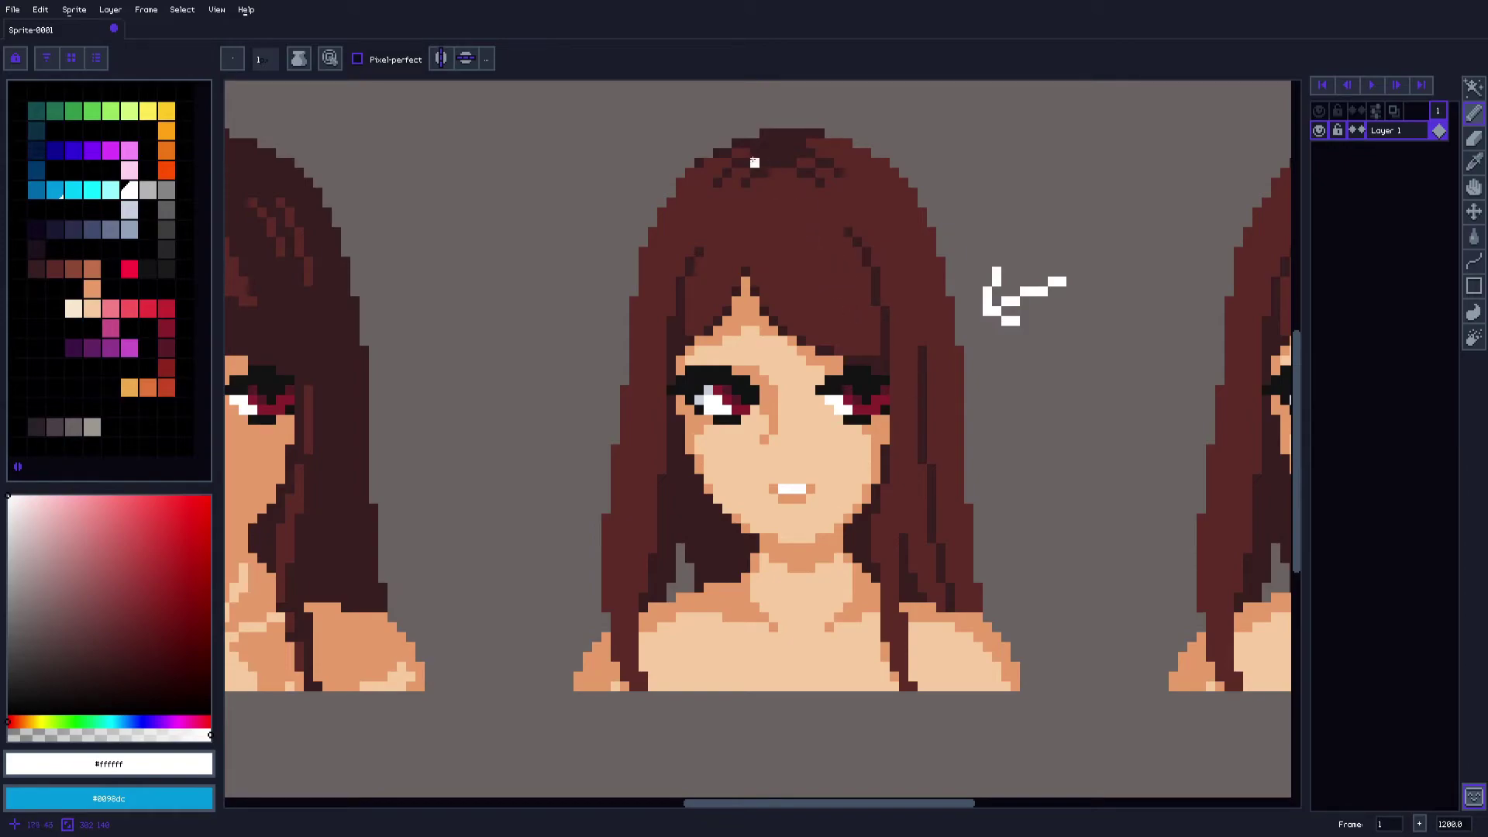
key(i)
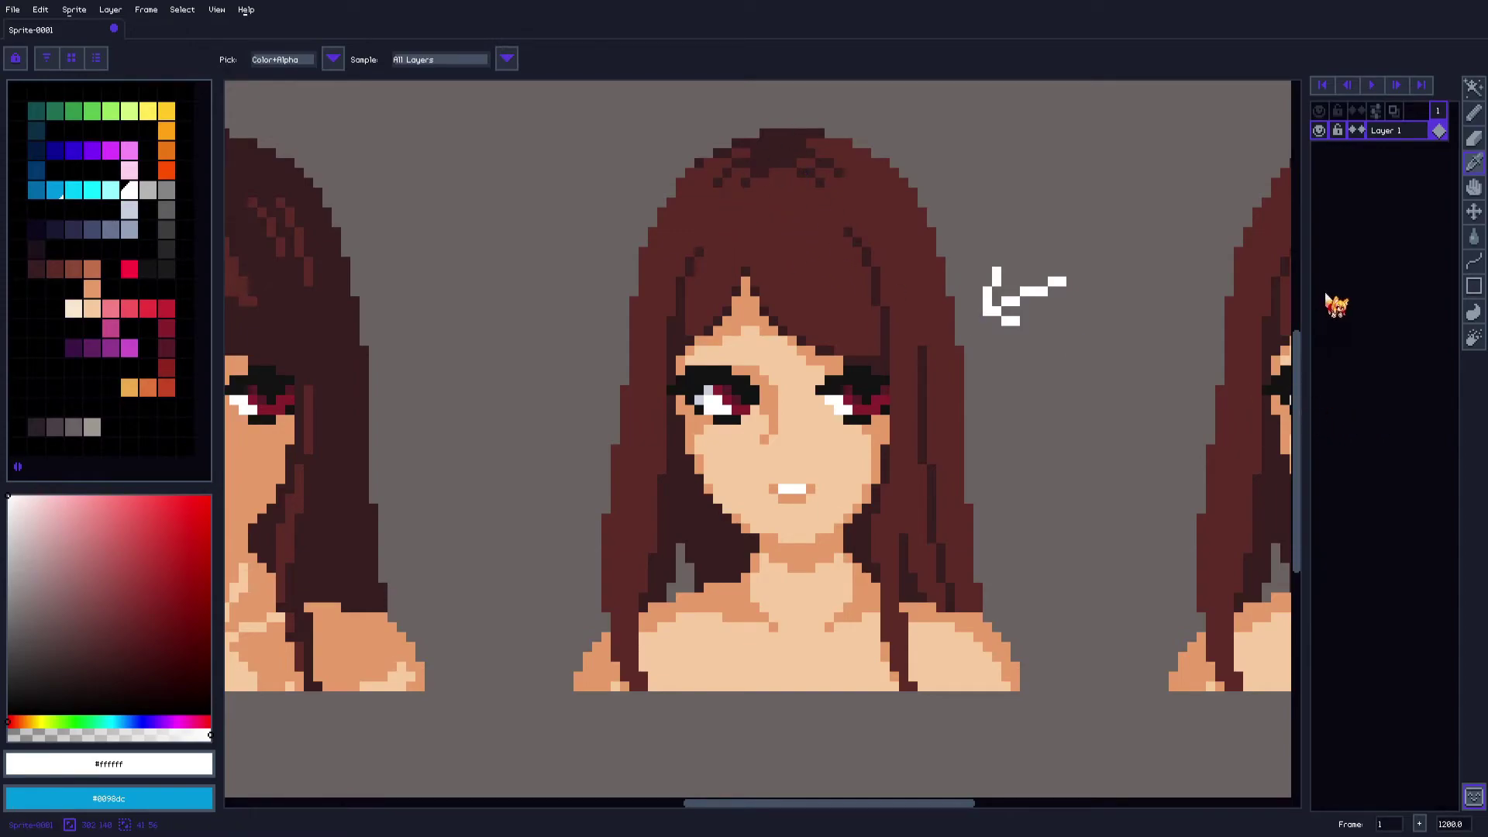
key(h)
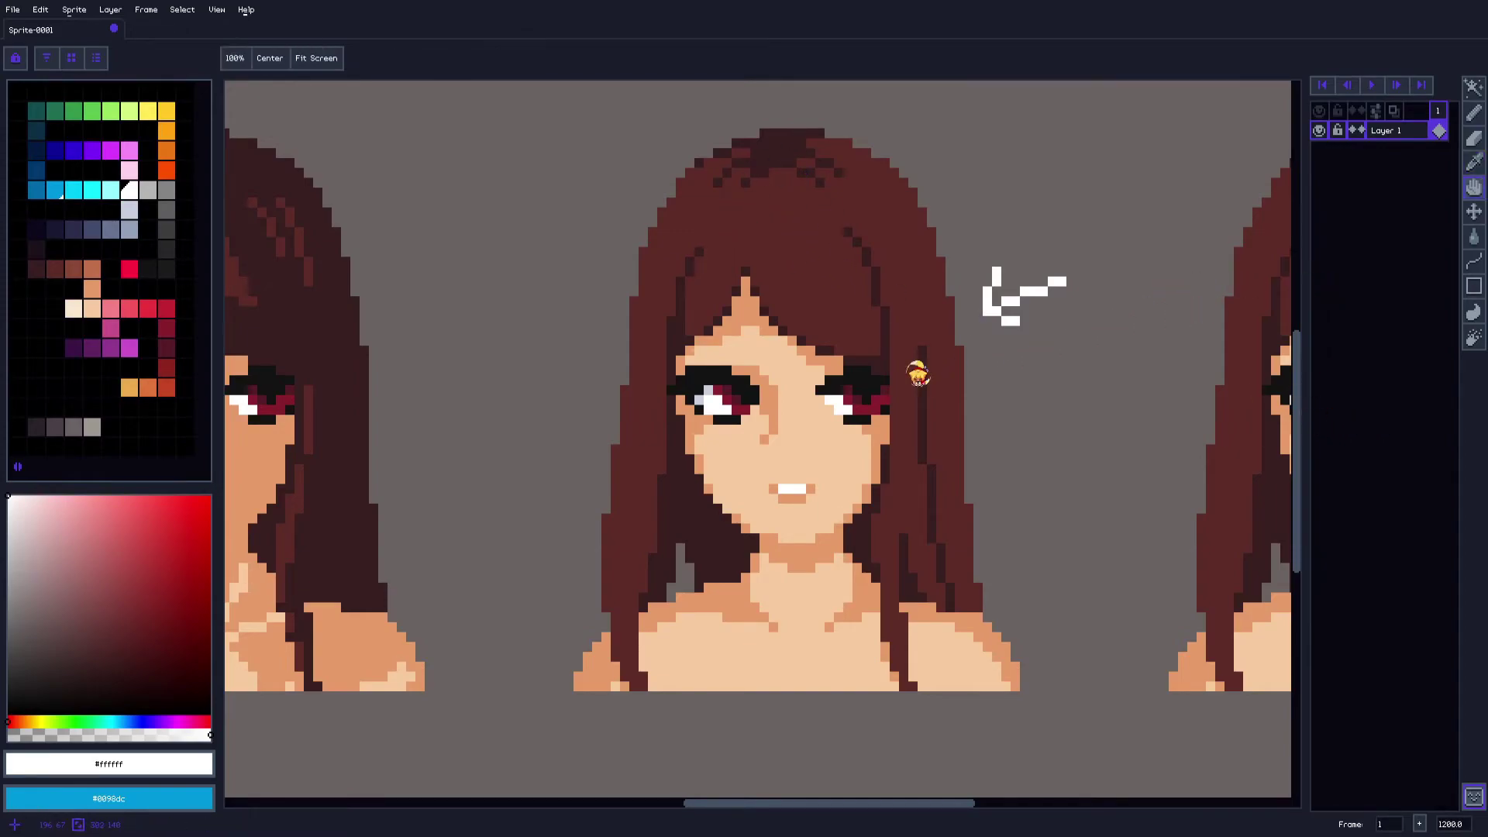
drag(917, 374, 901, 379)
key(i)
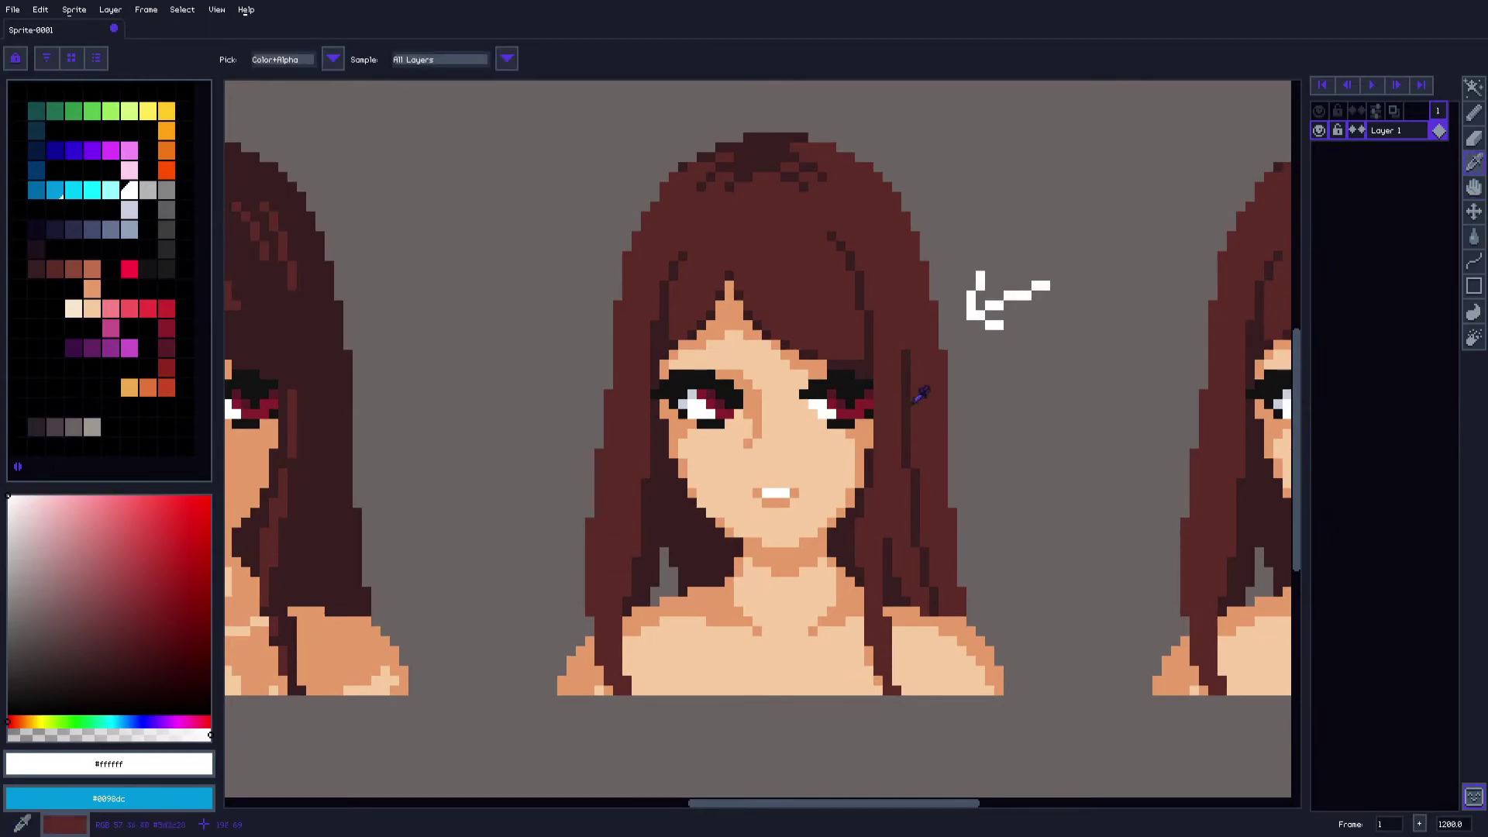
Select the third portrait's mid-brown hair and draw an elliptical #8a4836 highlight guide across the fringe and side hair
scroll(915, 372, down, 3)
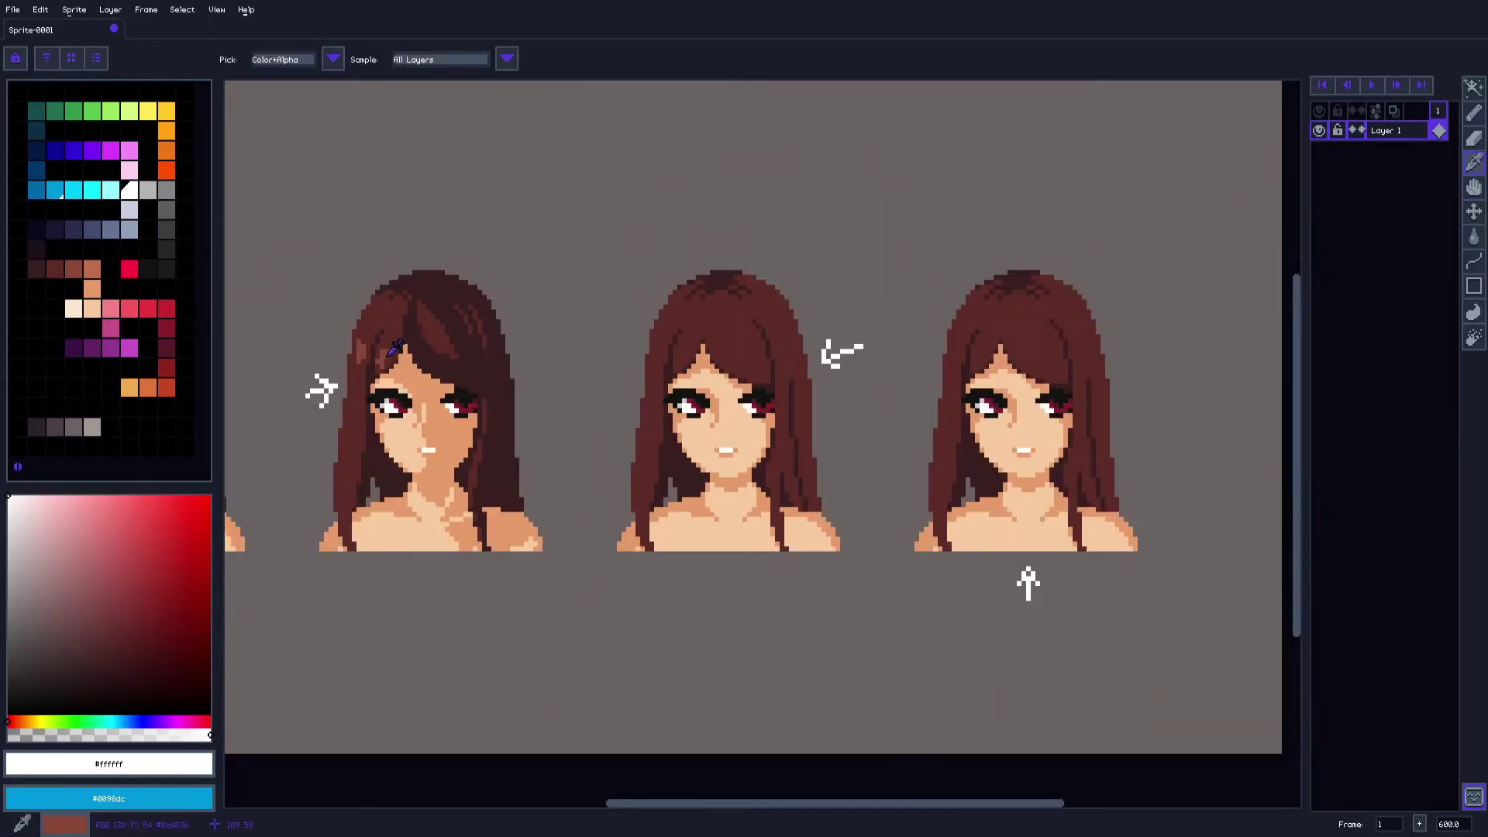
click(384, 355)
key(w)
click(740, 366)
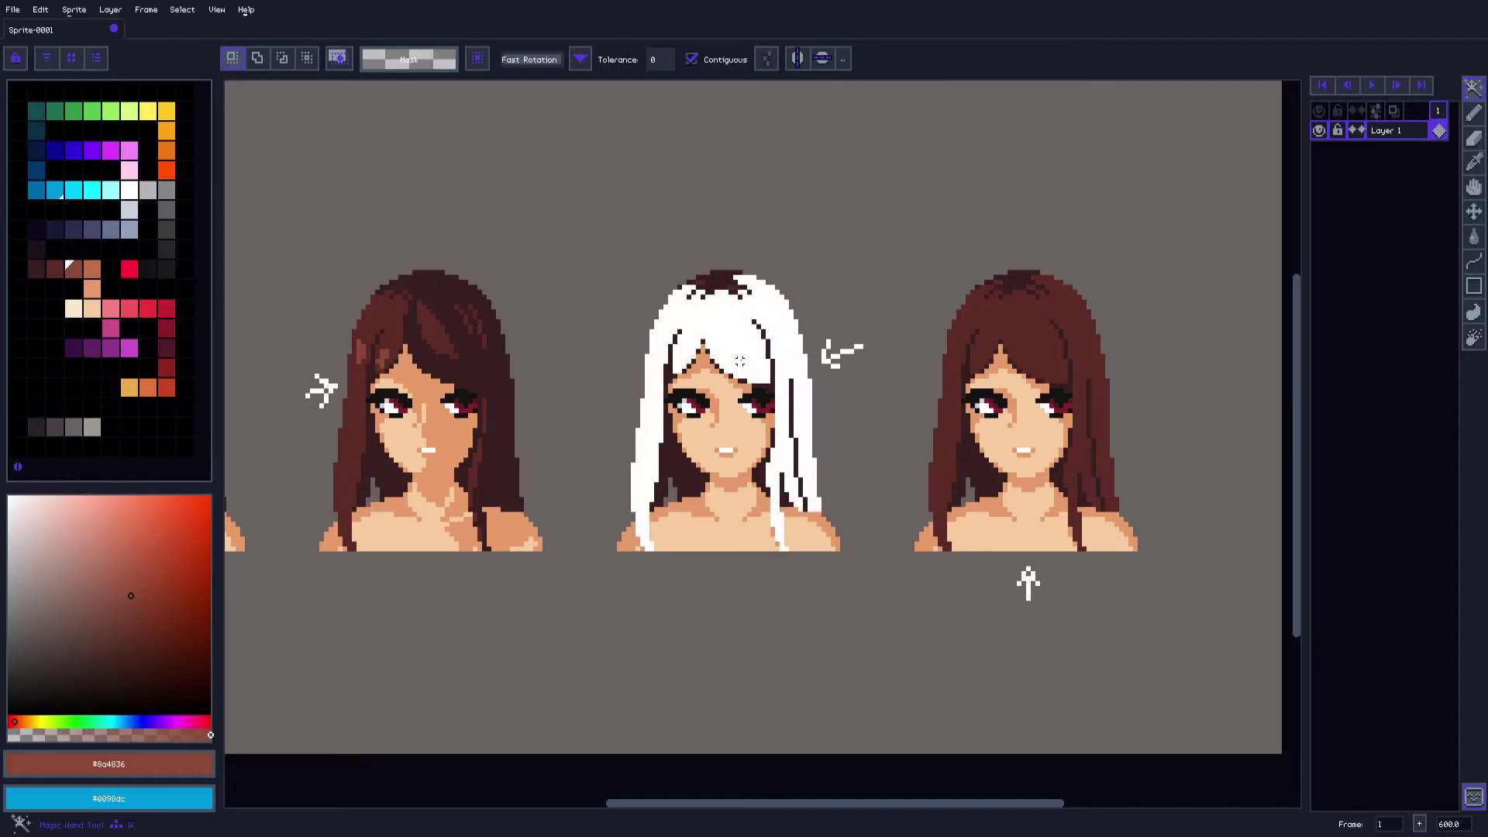
click(1474, 286)
scroll(852, 394, up, 1)
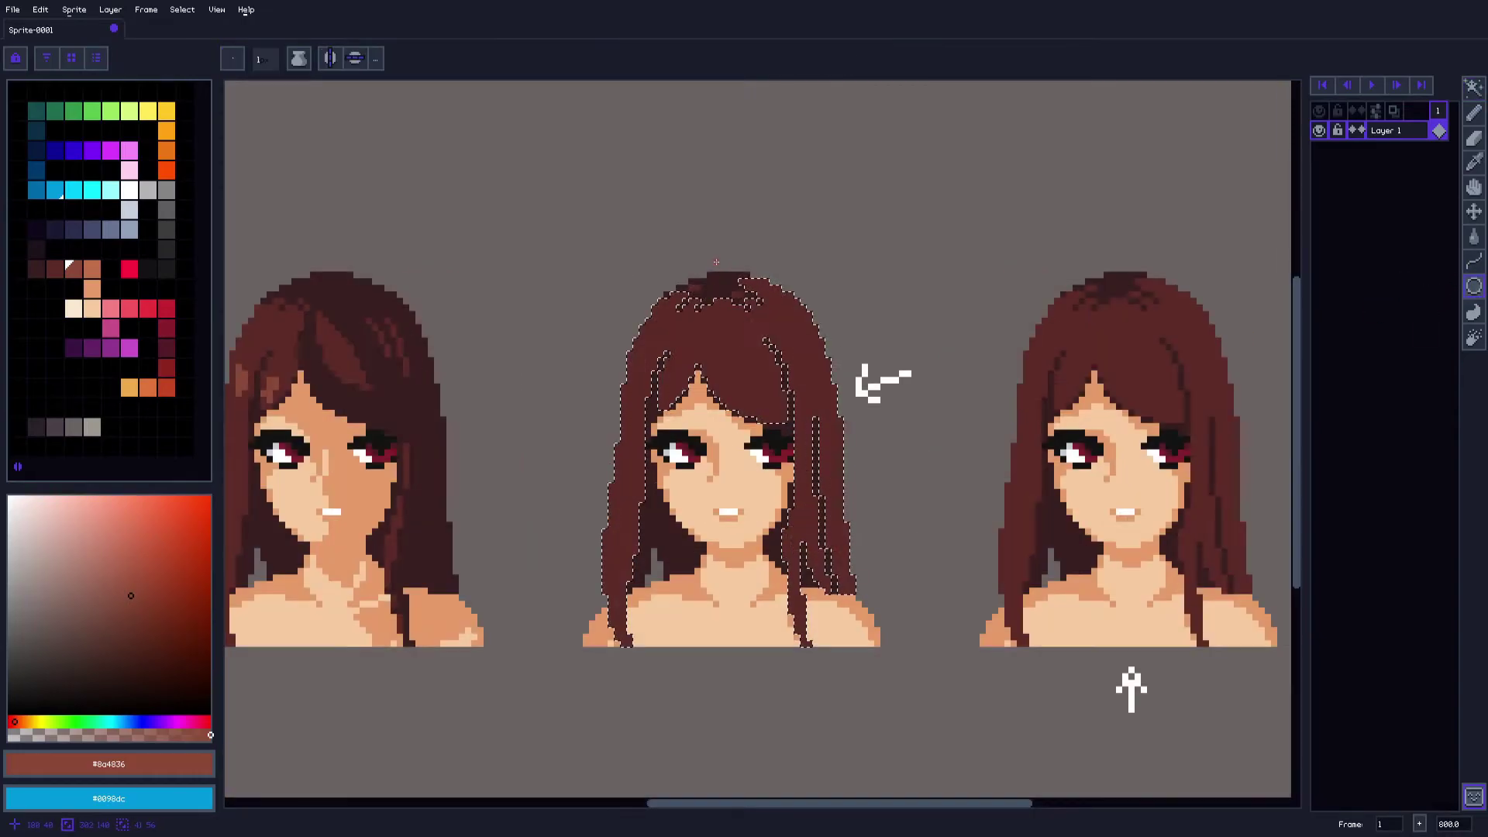
drag(854, 396, 854, 395)
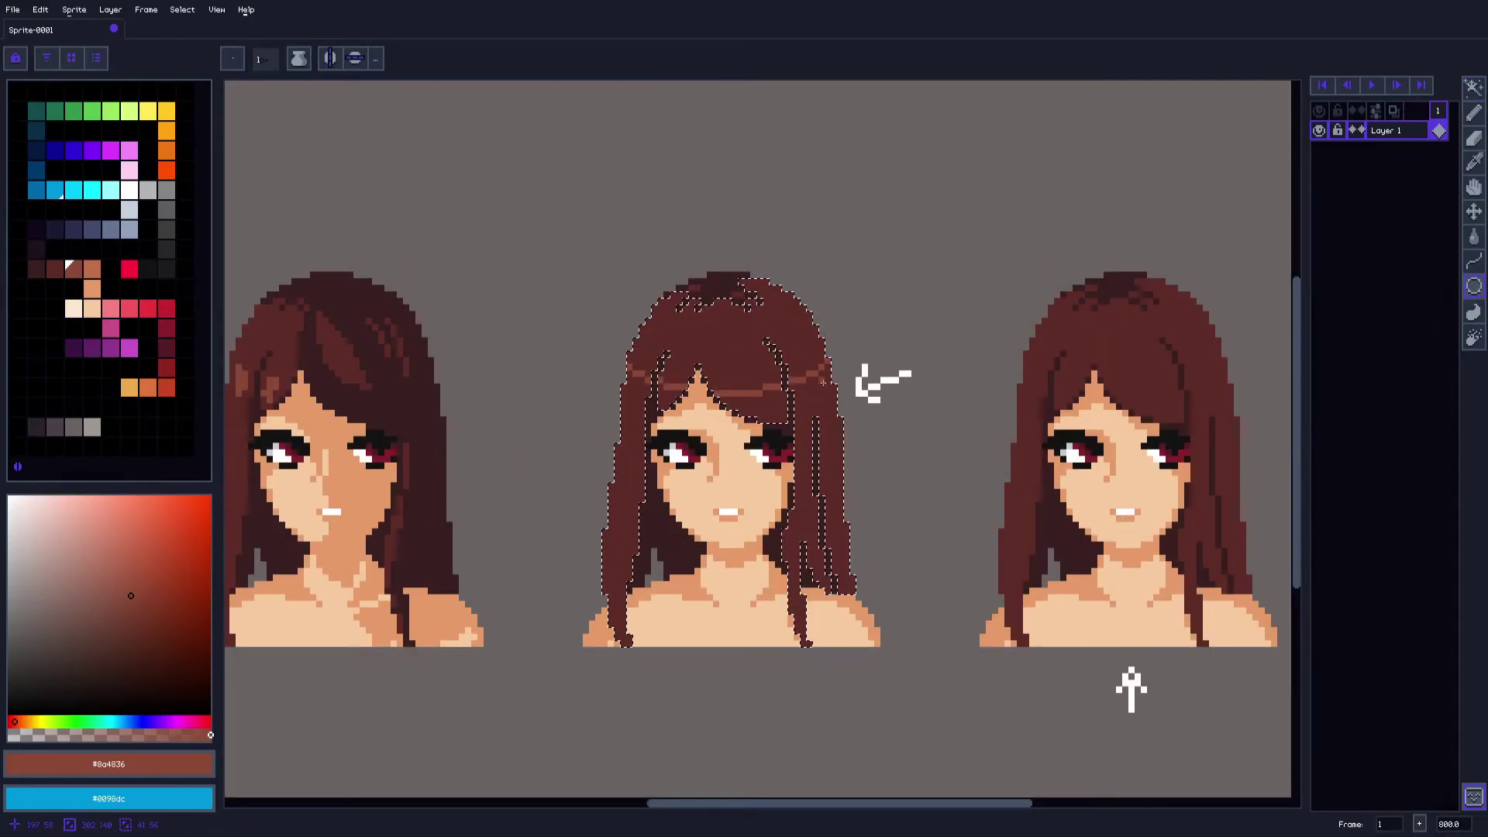
Paint #5d2c28 over the highlight guide on the third portrait's hair on the side away from the light
scroll(768, 372, up, 3)
key(i)
click(648, 375)
key(b)
mouse_move(502, 417)
mouse_down()
mouse_move(395, 394)
mouse_move(353, 361)
mouse_up()
drag(649, 439, 612, 438)
Build the guide line in the third portrait's fringe into two blocky #8a4836 highlight patches with jagged ends
key(i)
click(846, 401)
key(b)
mouse_move(781, 380)
mouse_down()
mouse_move(783, 439)
mouse_move(765, 408)
mouse_move(766, 427)
mouse_move(787, 466)
mouse_move(776, 444)
mouse_move(728, 441)
mouse_move(707, 420)
mouse_move(710, 458)
mouse_move(696, 458)
mouse_move(669, 400)
mouse_up()
key(i)
click(720, 406)
key(b)
drag(725, 440, 744, 440)
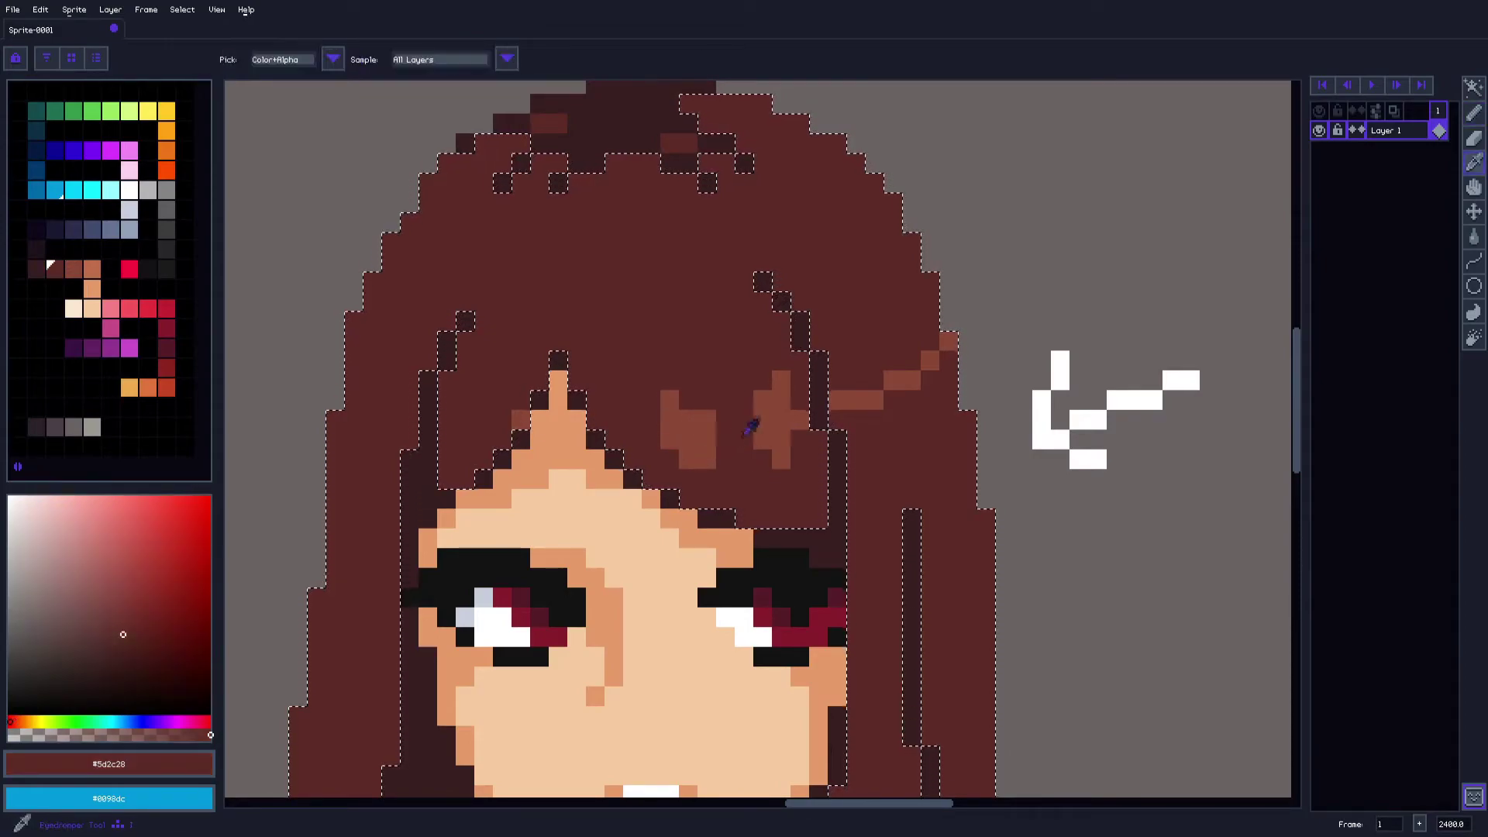
Add short vertical #8a4836 highlight strokes to the third portrait's side hair nearest the light-direction arrow
click(837, 400)
key(i)
click(875, 397)
key(b)
drag(874, 360, 874, 419)
click(894, 399)
click(911, 400)
drag(911, 361, 911, 341)
Break the light-side hair highlight into separate jagged strands with #5d2c28, and clear the selection
key(i)
click(925, 431)
key(b)
key(i)
mouse_move(893, 399)
mouse_down()
mouse_move(892, 380)
mouse_move(934, 360)
mouse_up()
click(909, 372)
key(b)
click(930, 380)
key(i)
click(948, 364)
key(b)
scroll(938, 368, down, 5)
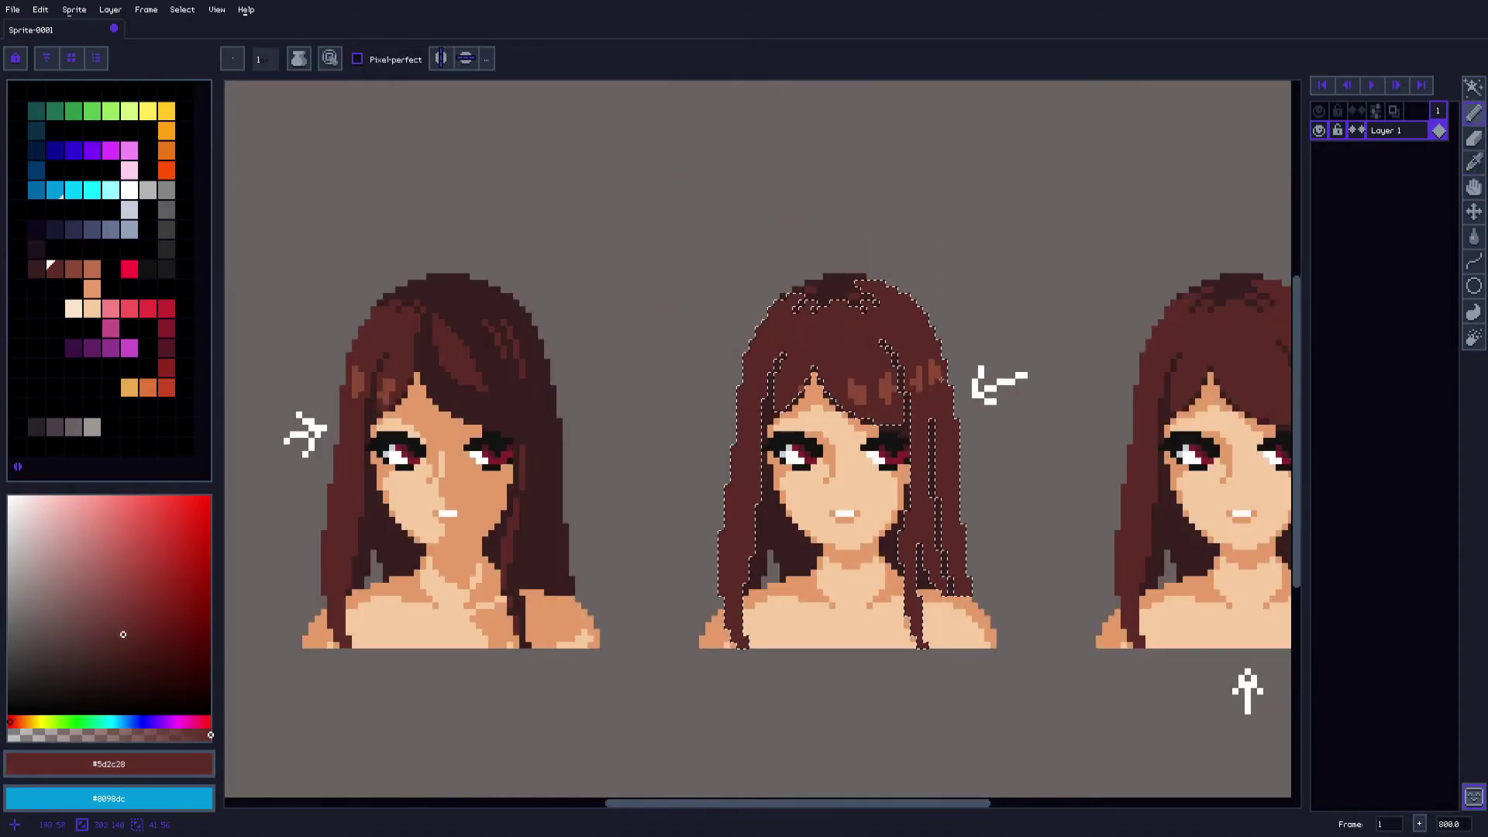
key(i)
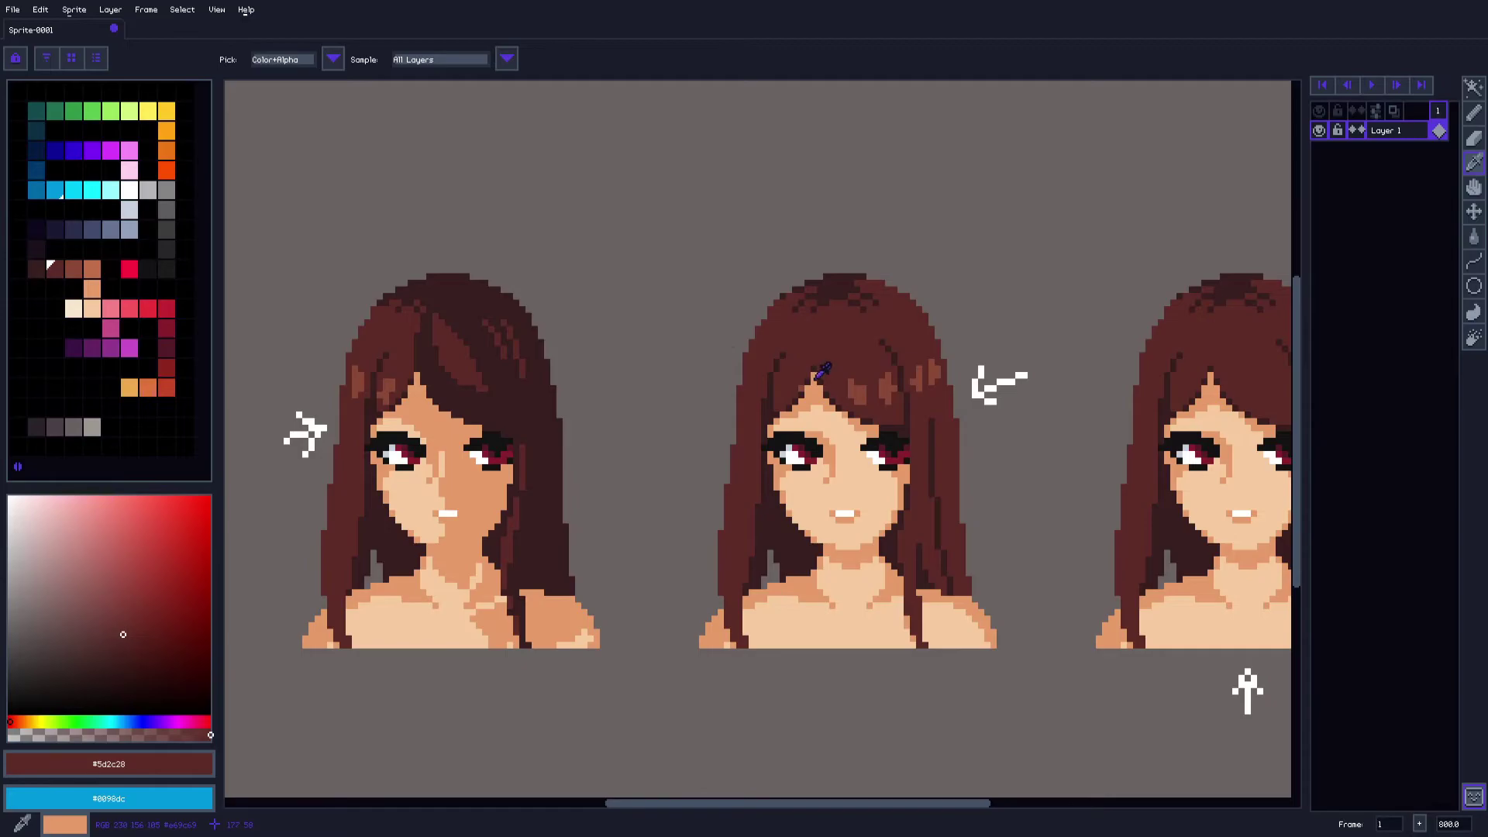
Draw a #391f21 dividing line from the crown down the third portrait's side hair away from the light
scroll(786, 380, up, 3)
click(792, 274)
key(b)
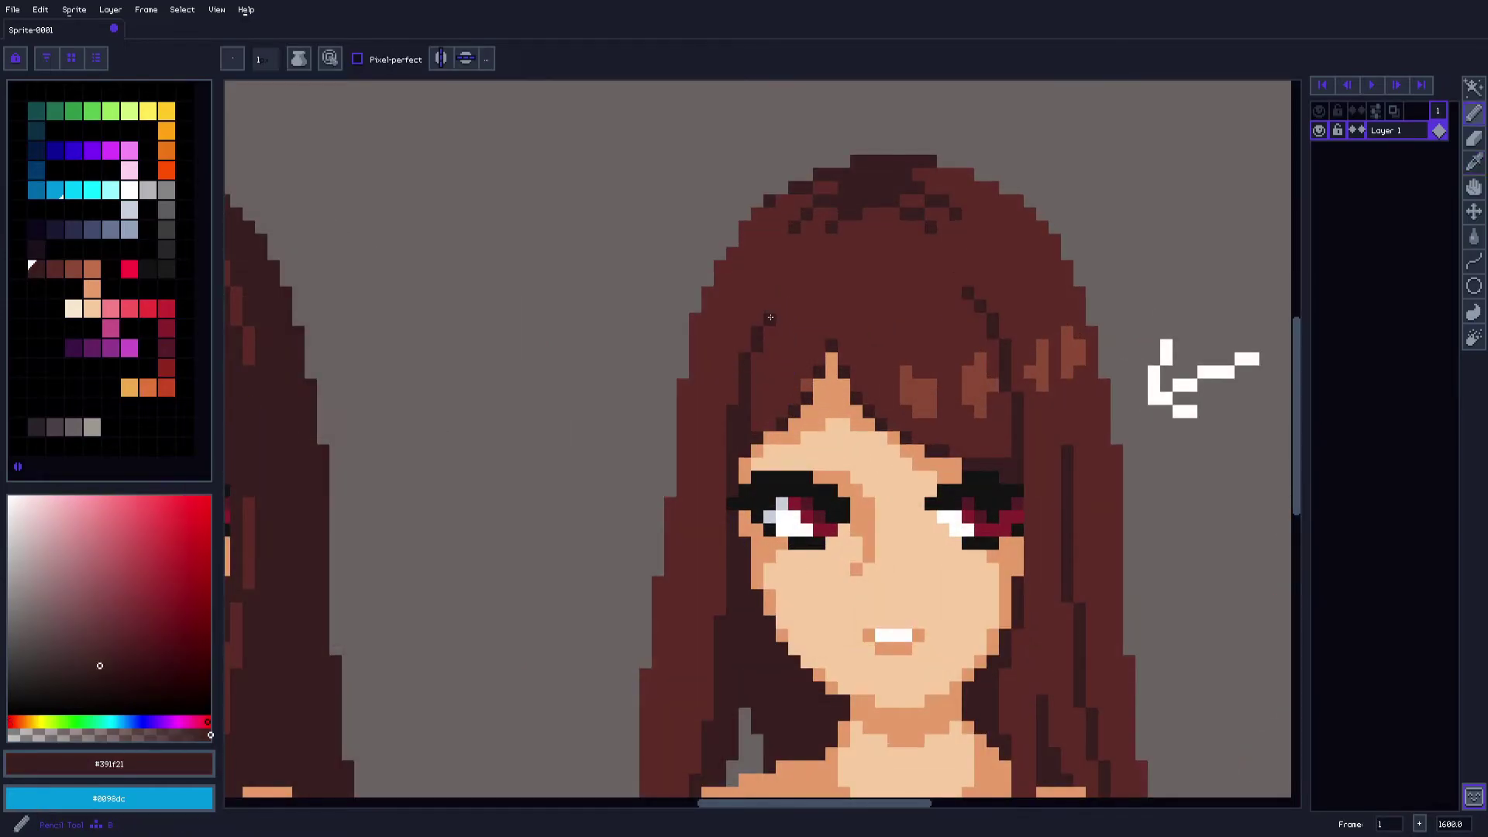
scroll(787, 355, down, 3)
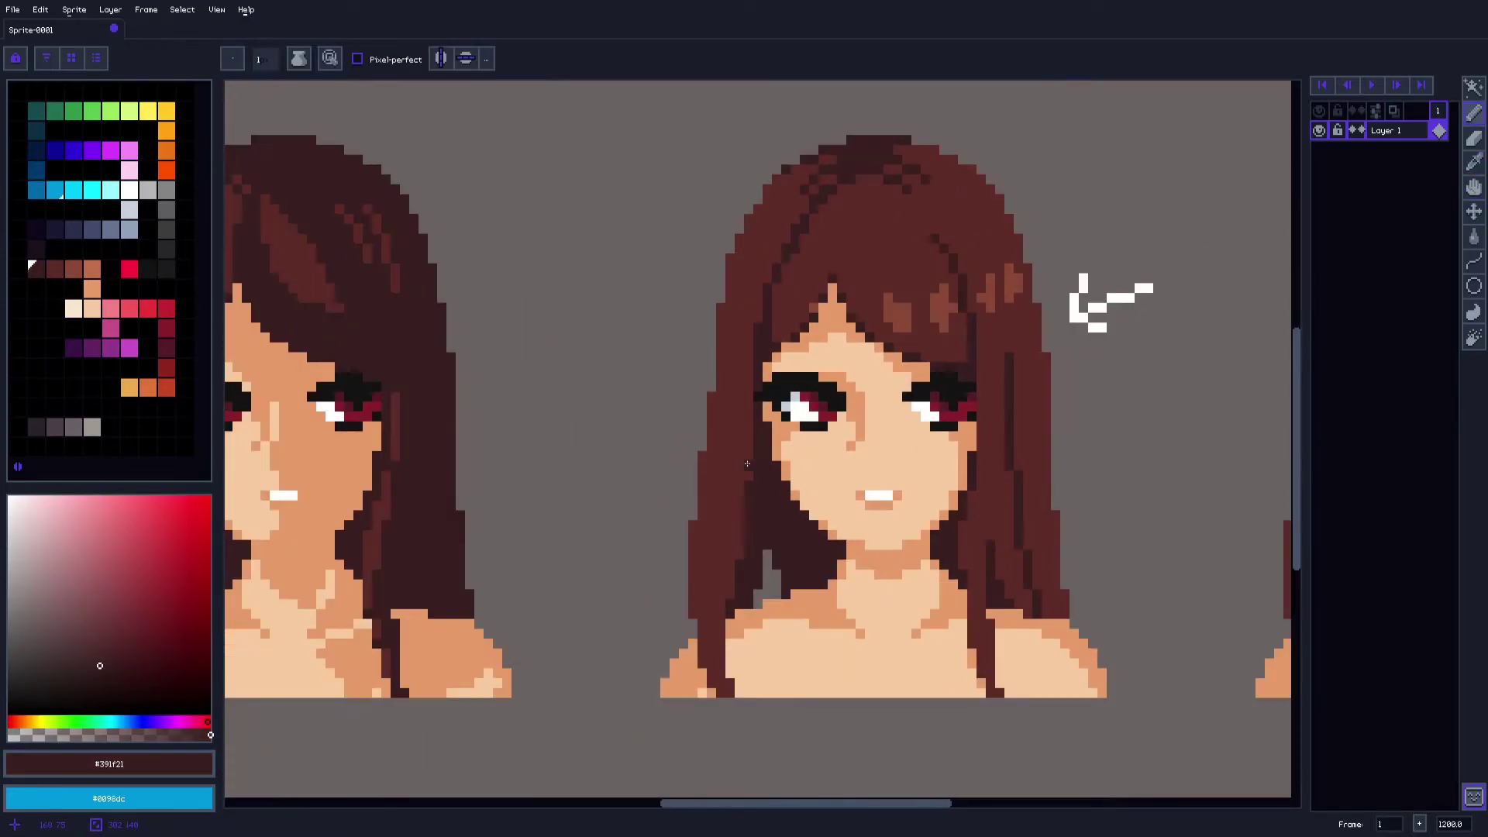
scroll(795, 417, up, 3)
key(i)
key(g)
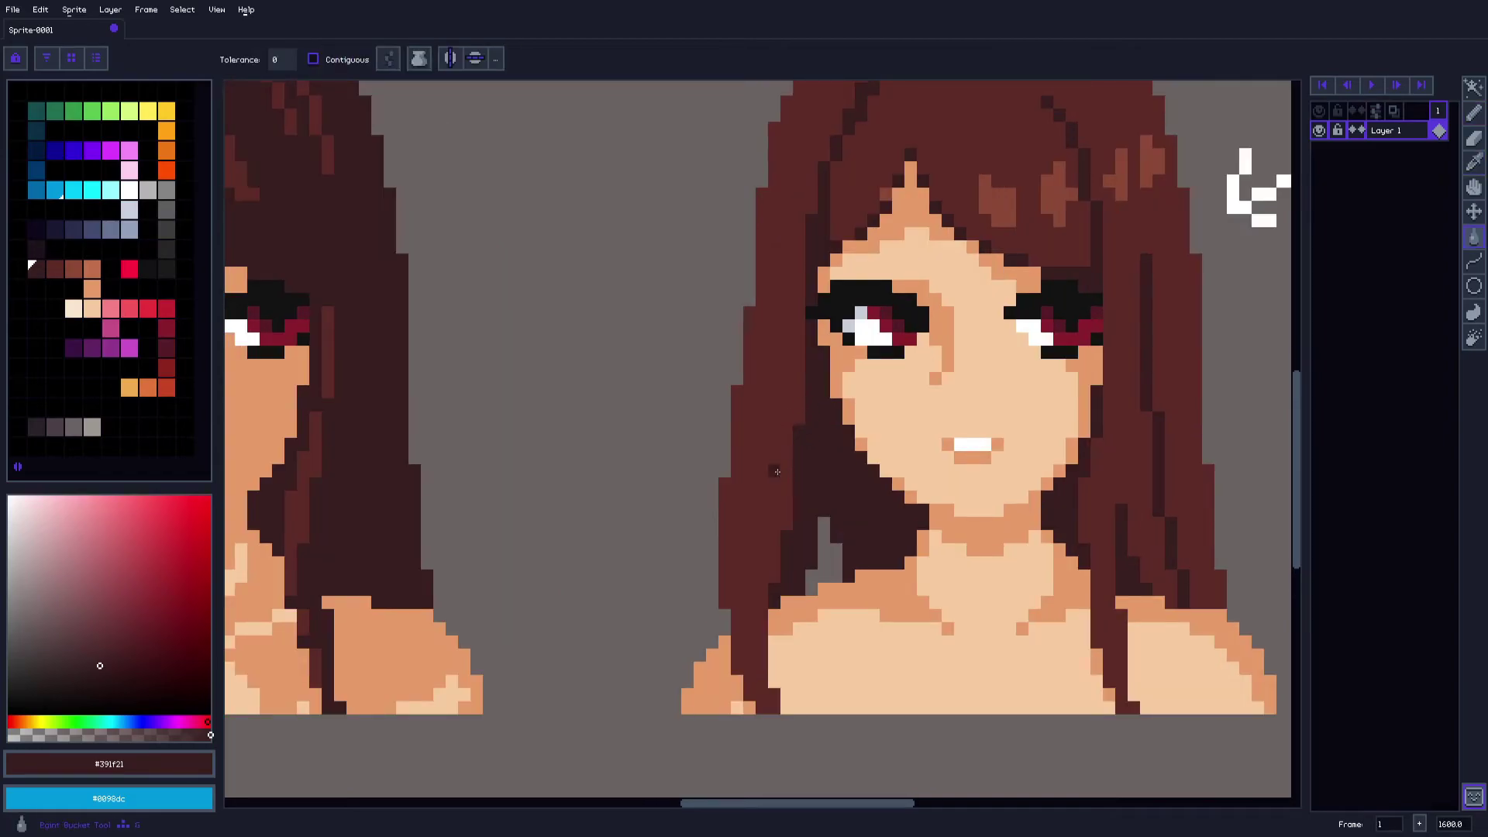
click(776, 469)
key(v)
key(ctrl+z)
Fill the third portrait's side hair away from the light with #391f21, limiting the fill to contiguous pixels
key(g)
click(313, 59)
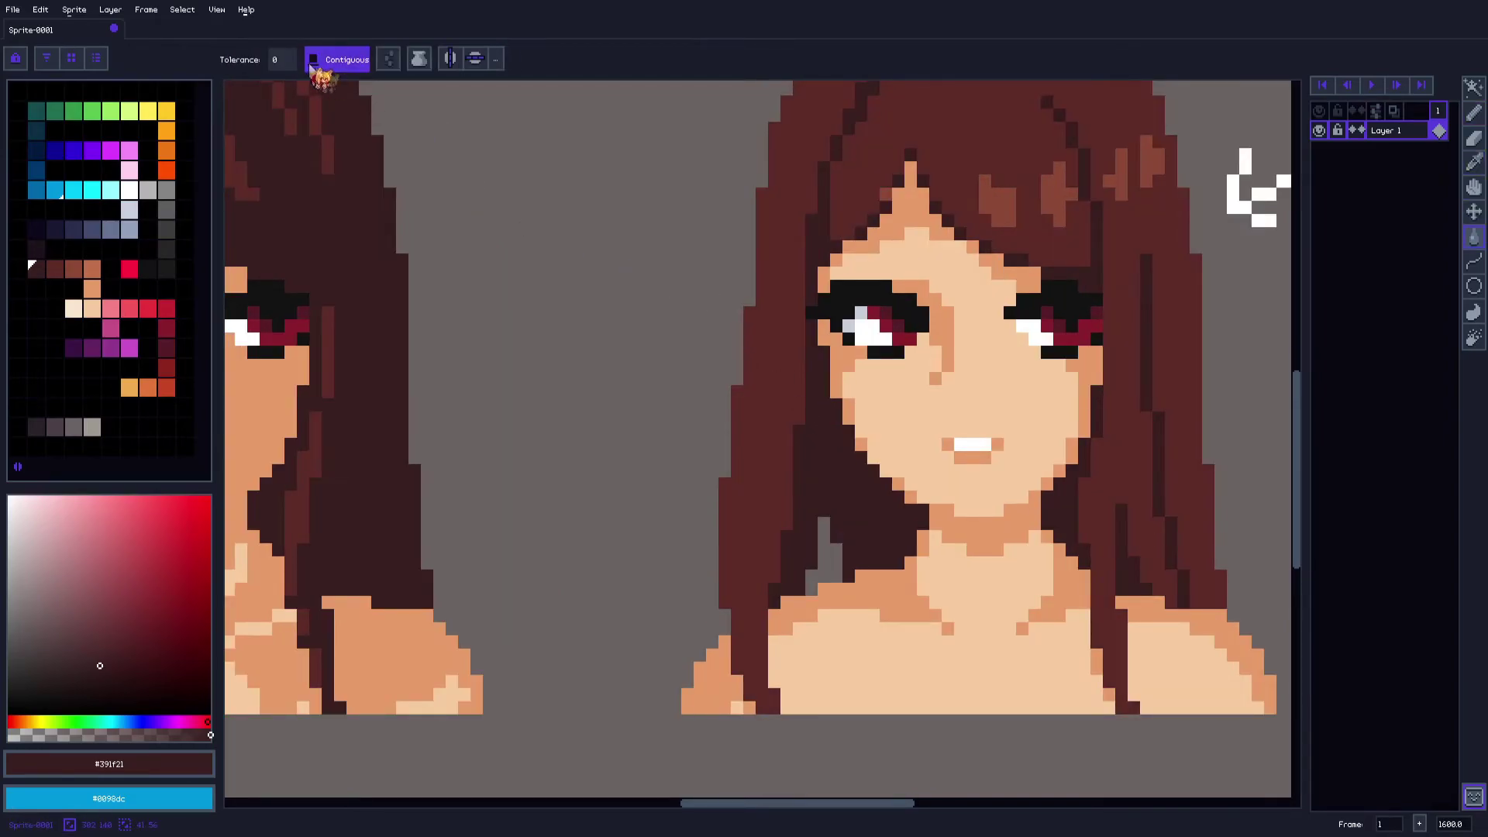
click(792, 199)
drag(792, 199, 764, 310)
Draw a thin #5d2c28 strand down the shaded hair beside the third portrait's face, from eye level to below the mouth
key(i)
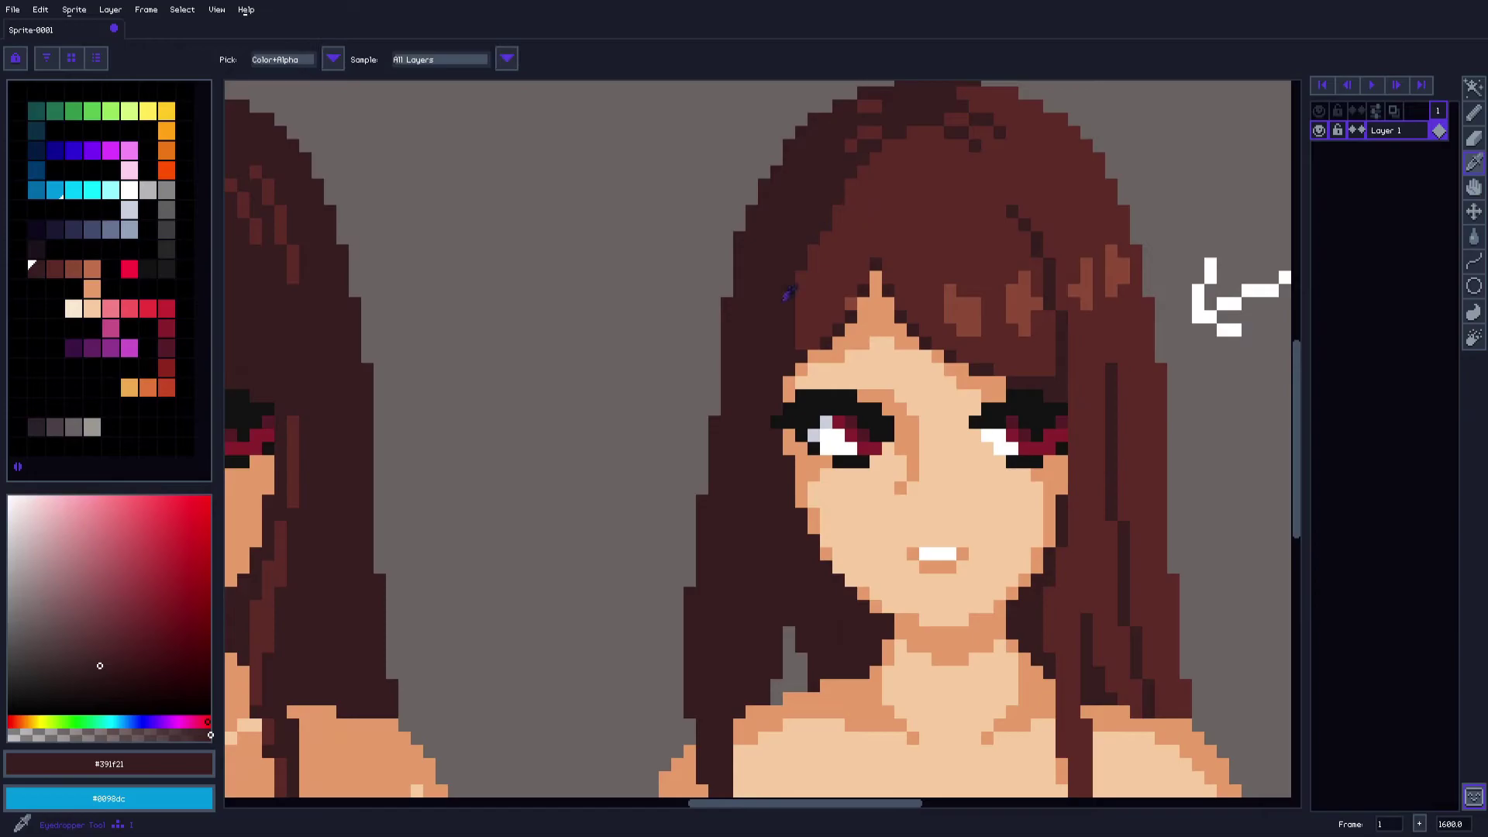
click(816, 333)
drag(798, 397, 798, 287)
key(b)
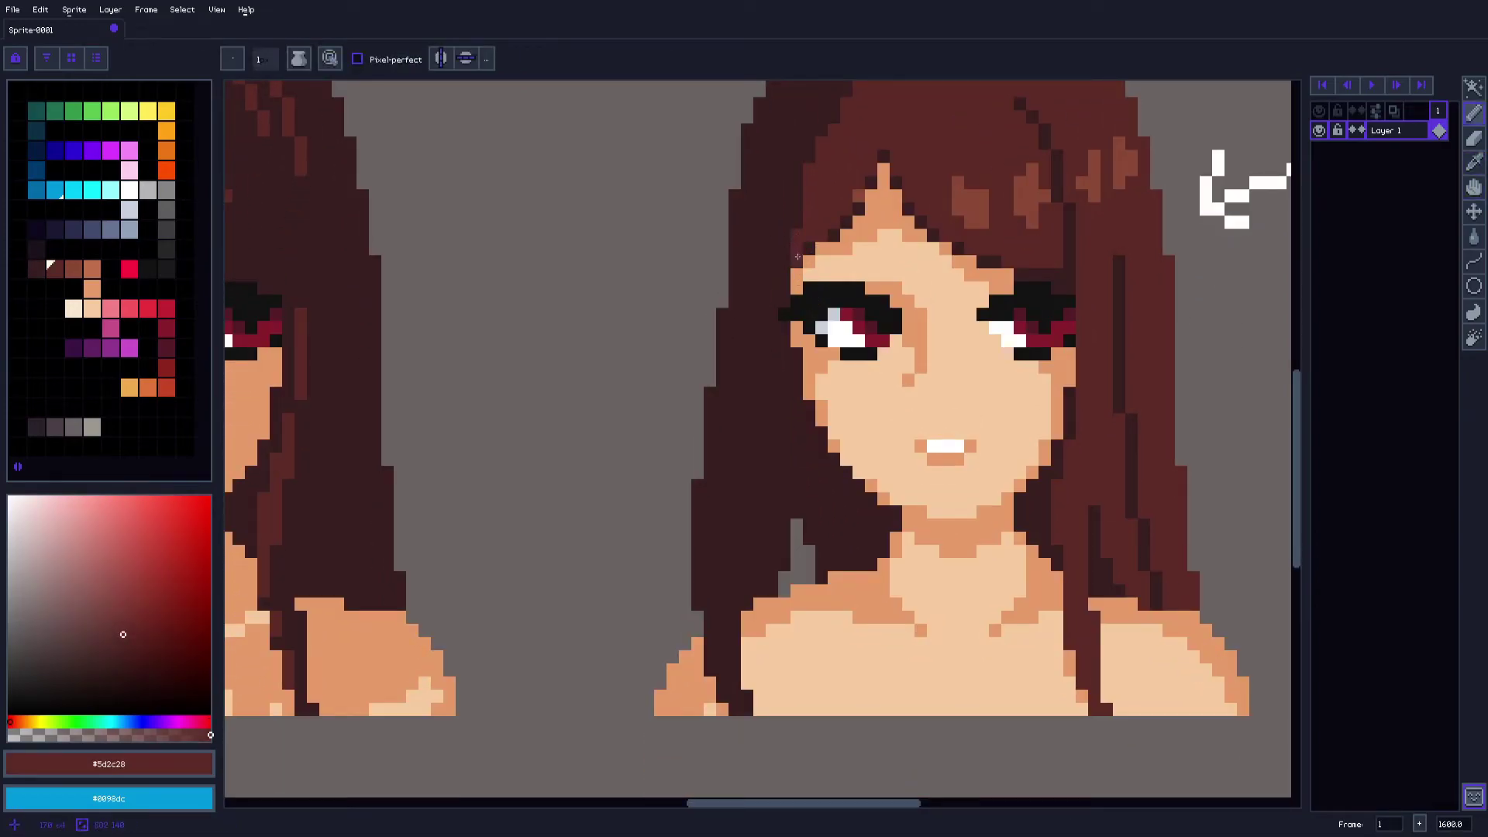
drag(773, 334, 767, 463)
scroll(779, 457, up, 2)
drag(794, 539, 755, 432)
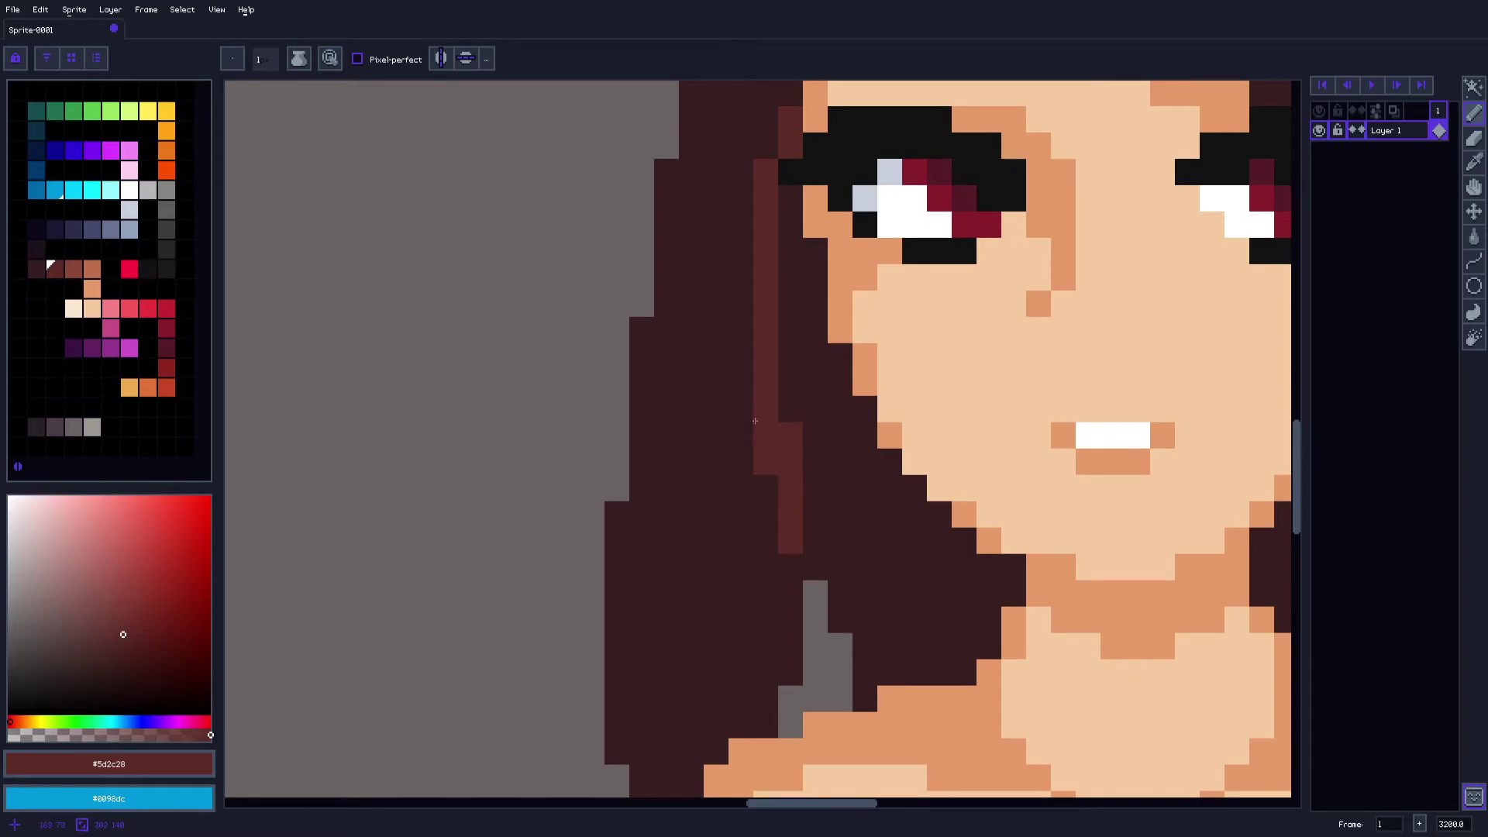
scroll(807, 562, down, 3)
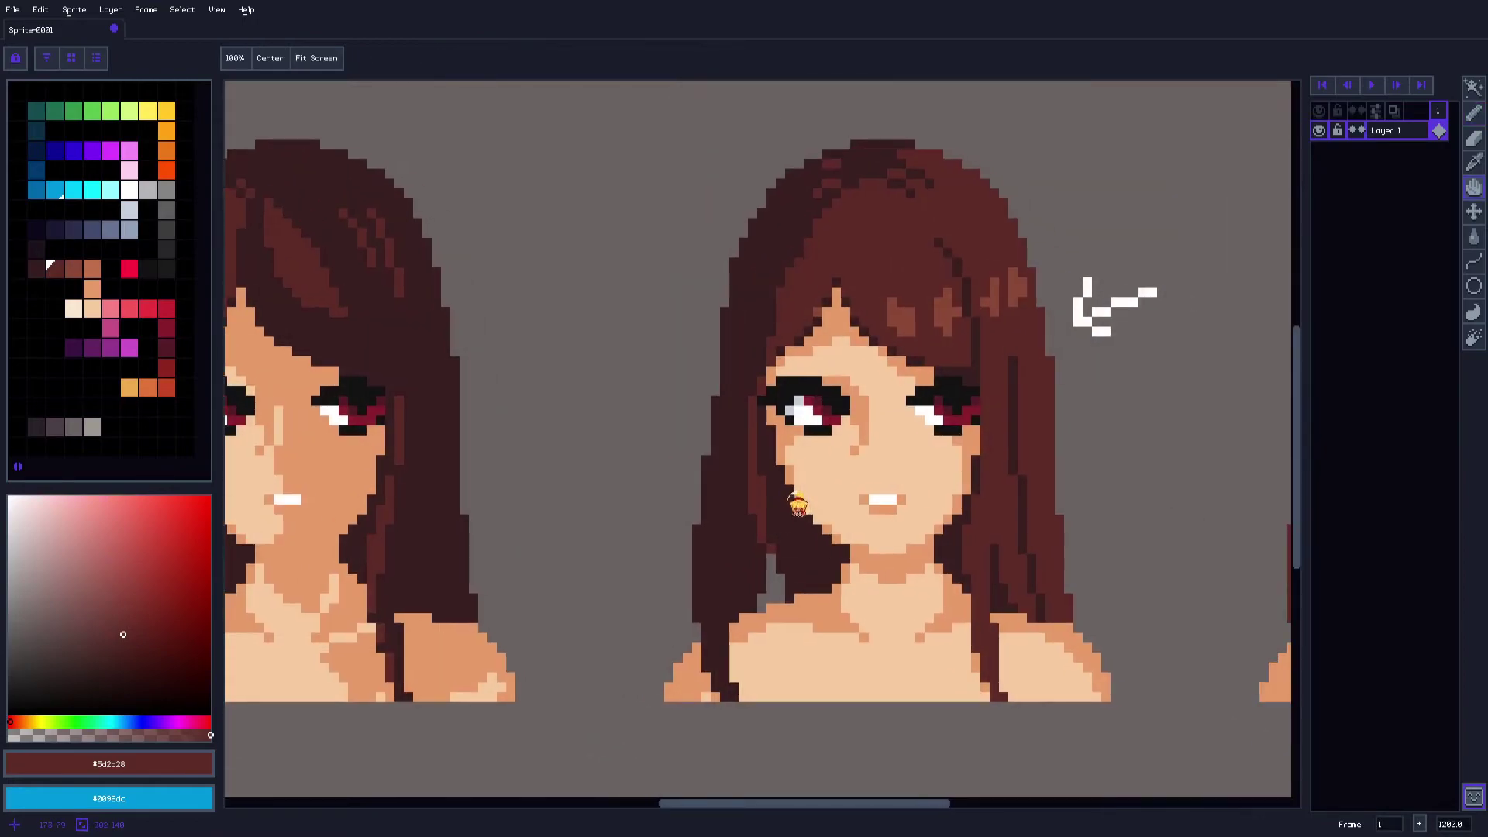
Darken the light-side outer edge of the third portrait's crown with #391f21 pixels
key(i)
scroll(784, 548, up, 1)
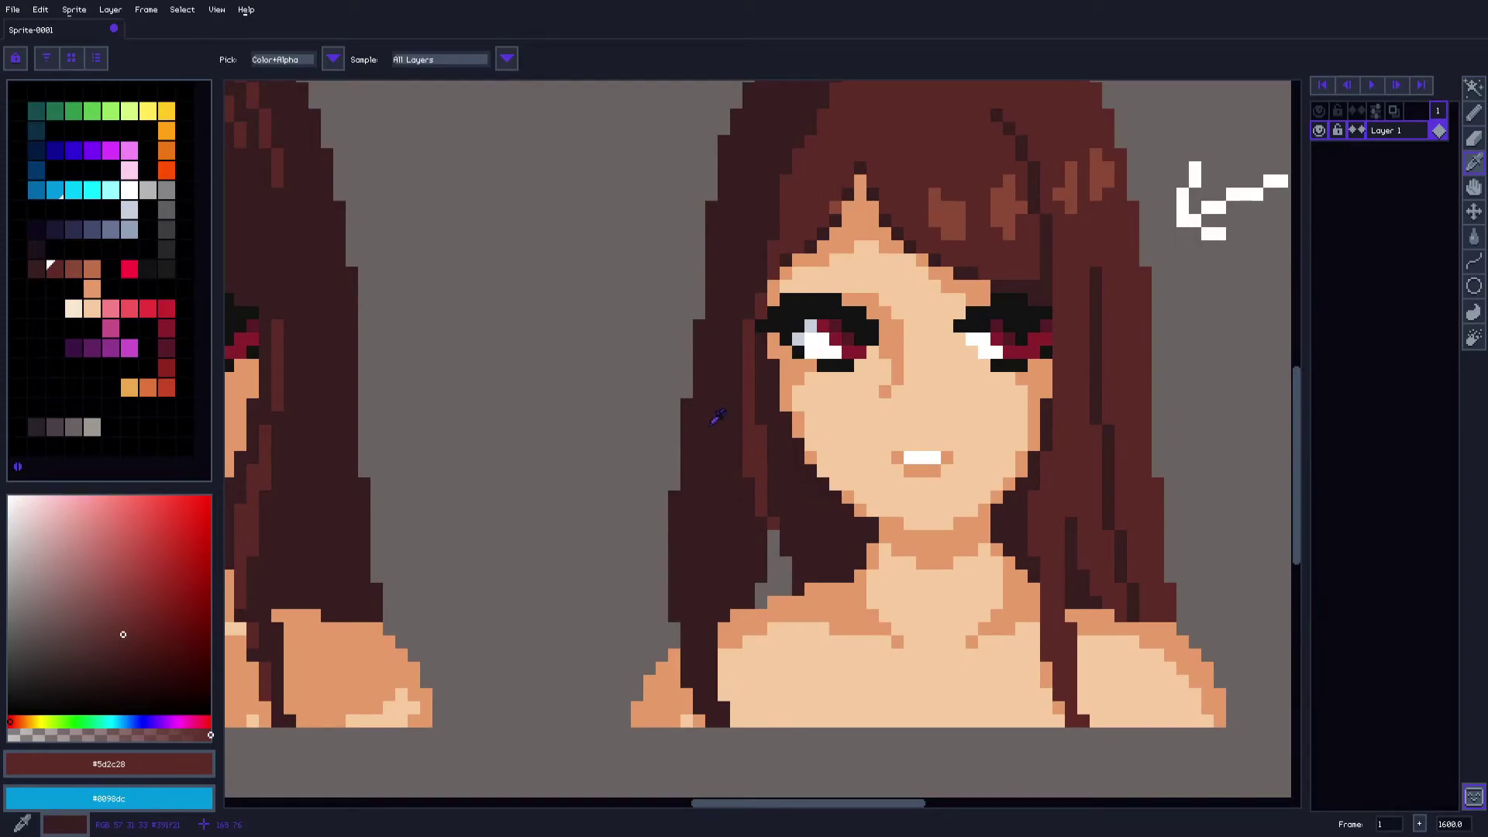
scroll(707, 425, down, 1)
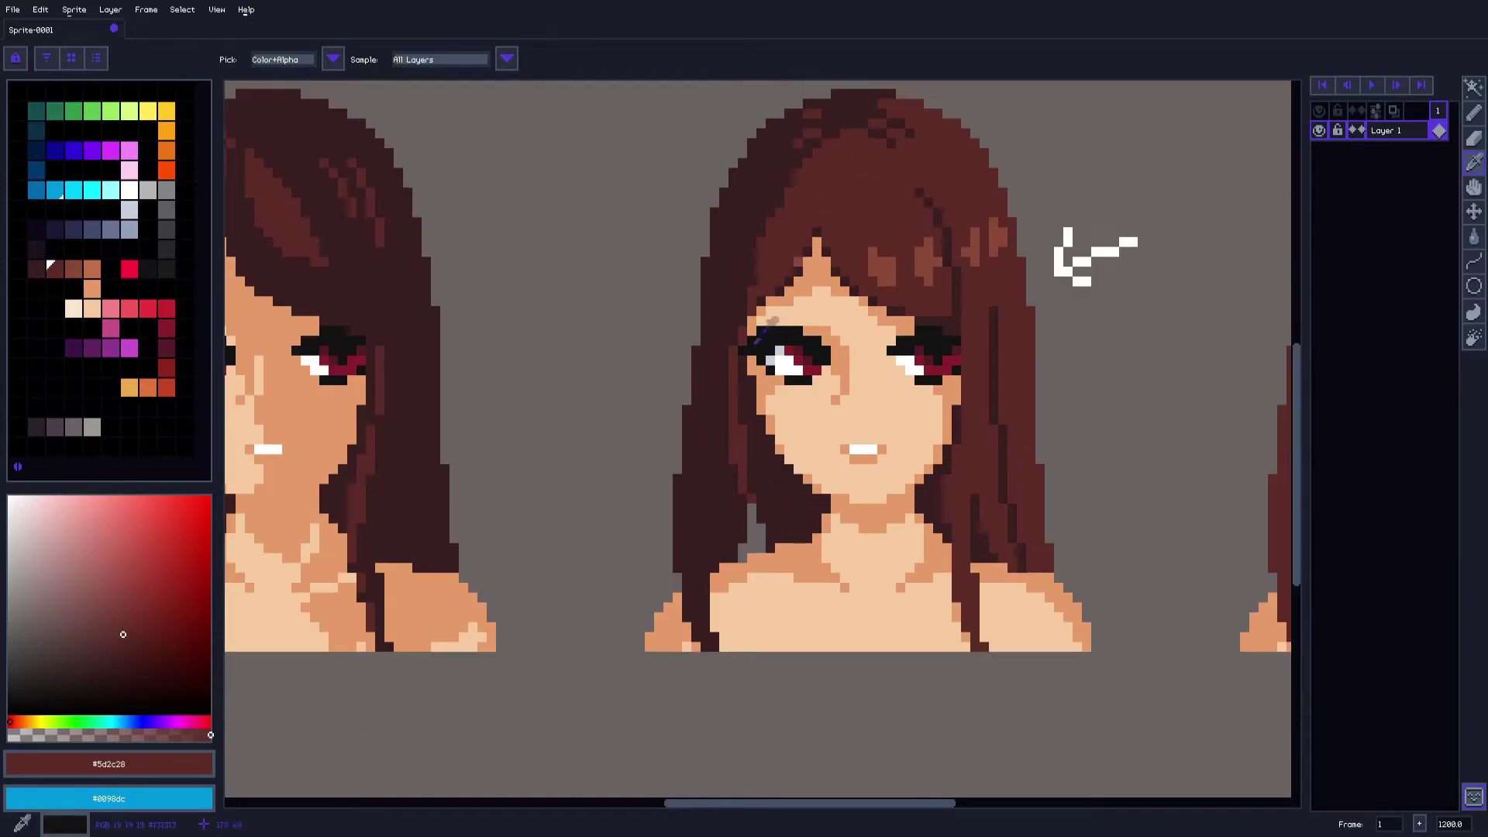
drag(808, 159, 814, 295)
scroll(813, 295, up, 1)
click(790, 294)
key(b)
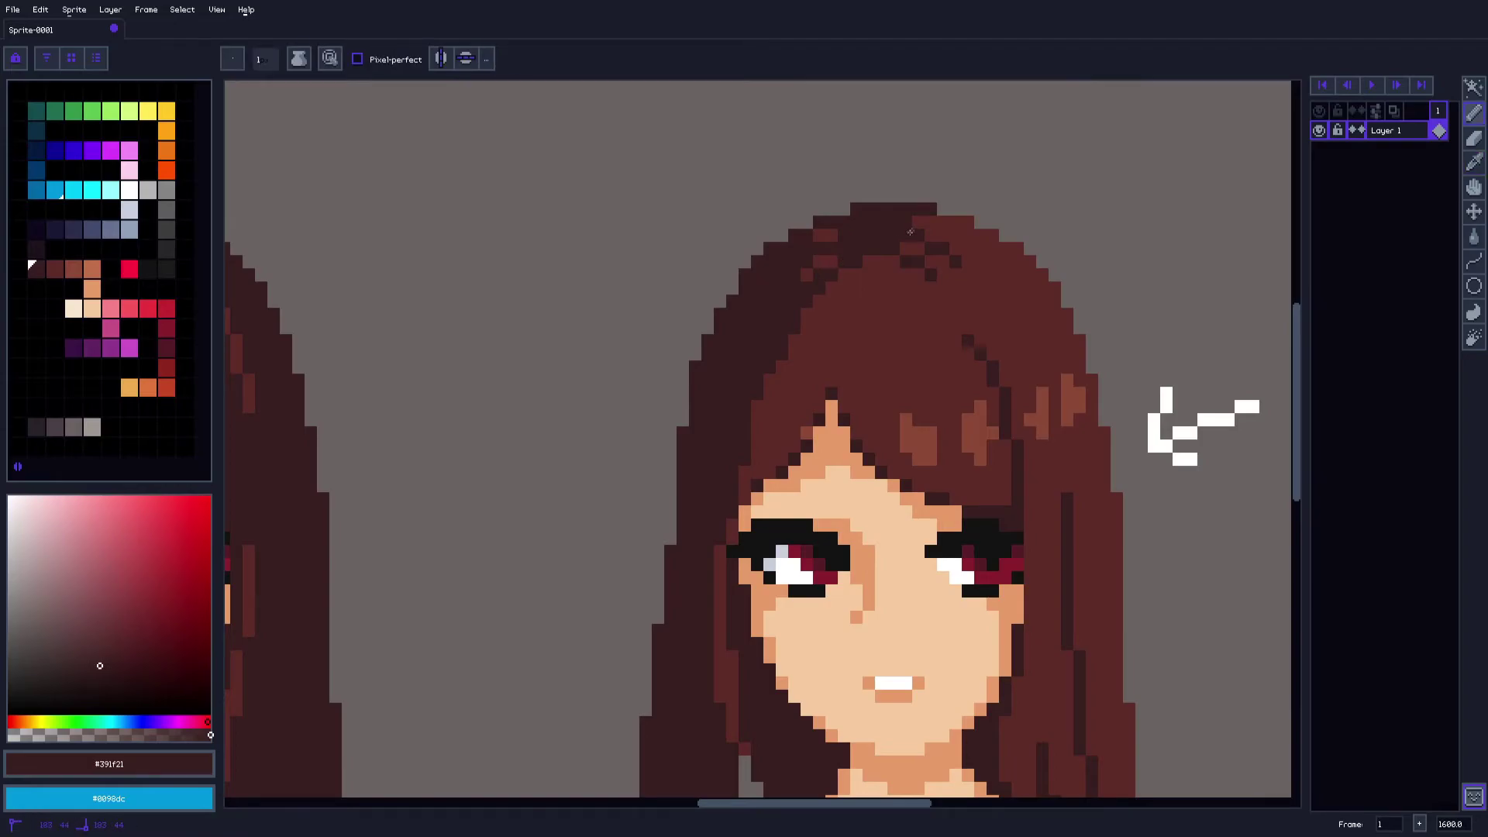
scroll(957, 221, up, 1)
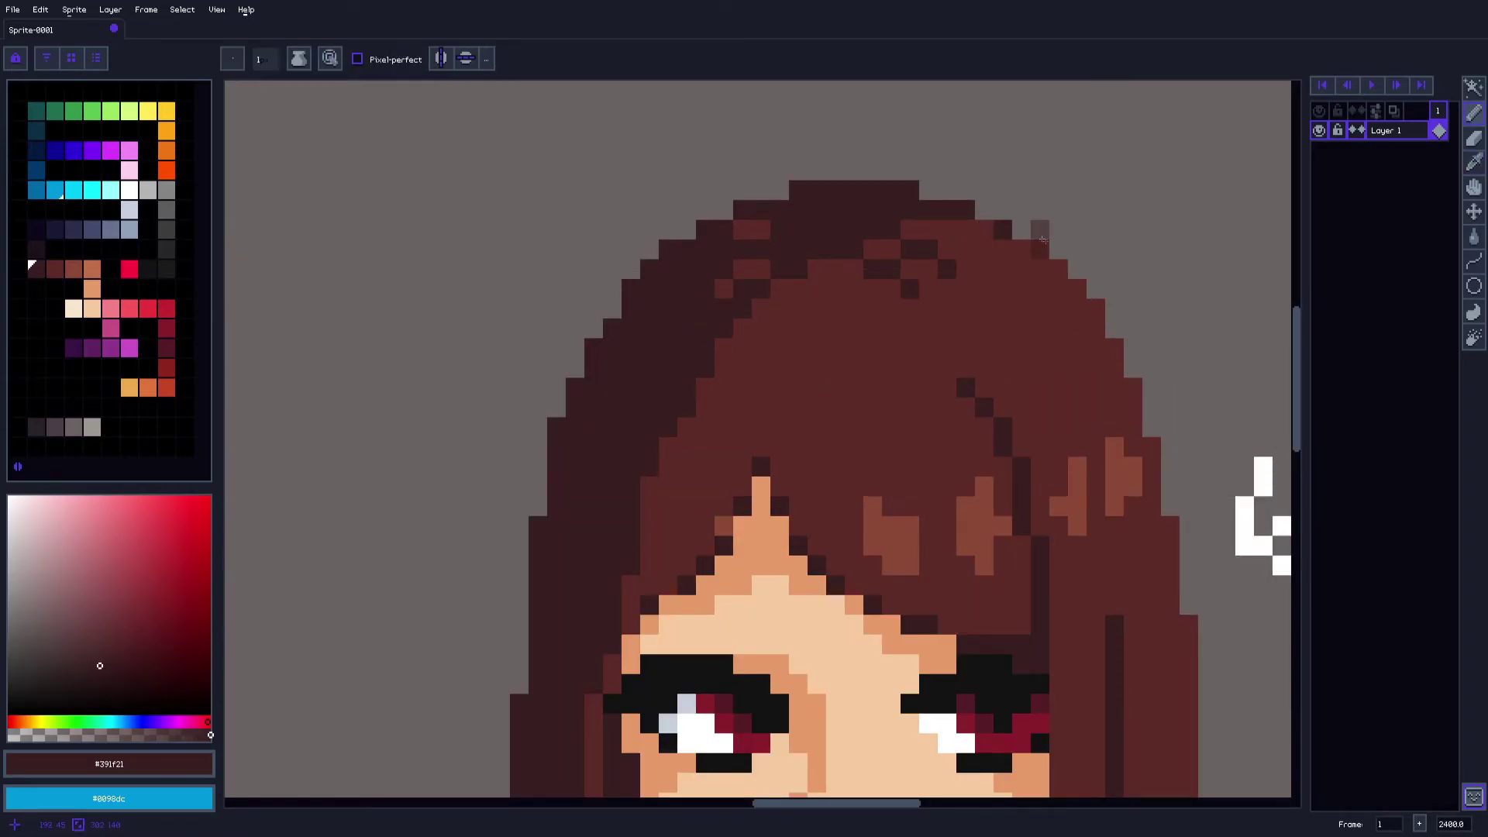
drag(1043, 286, 925, 228)
click(923, 214)
click(976, 289)
mouse_move(974, 334)
mouse_down()
mouse_move(944, 270)
mouse_move(960, 286)
mouse_move(959, 252)
mouse_up()
click(974, 292)
scroll(961, 313, down, 2)
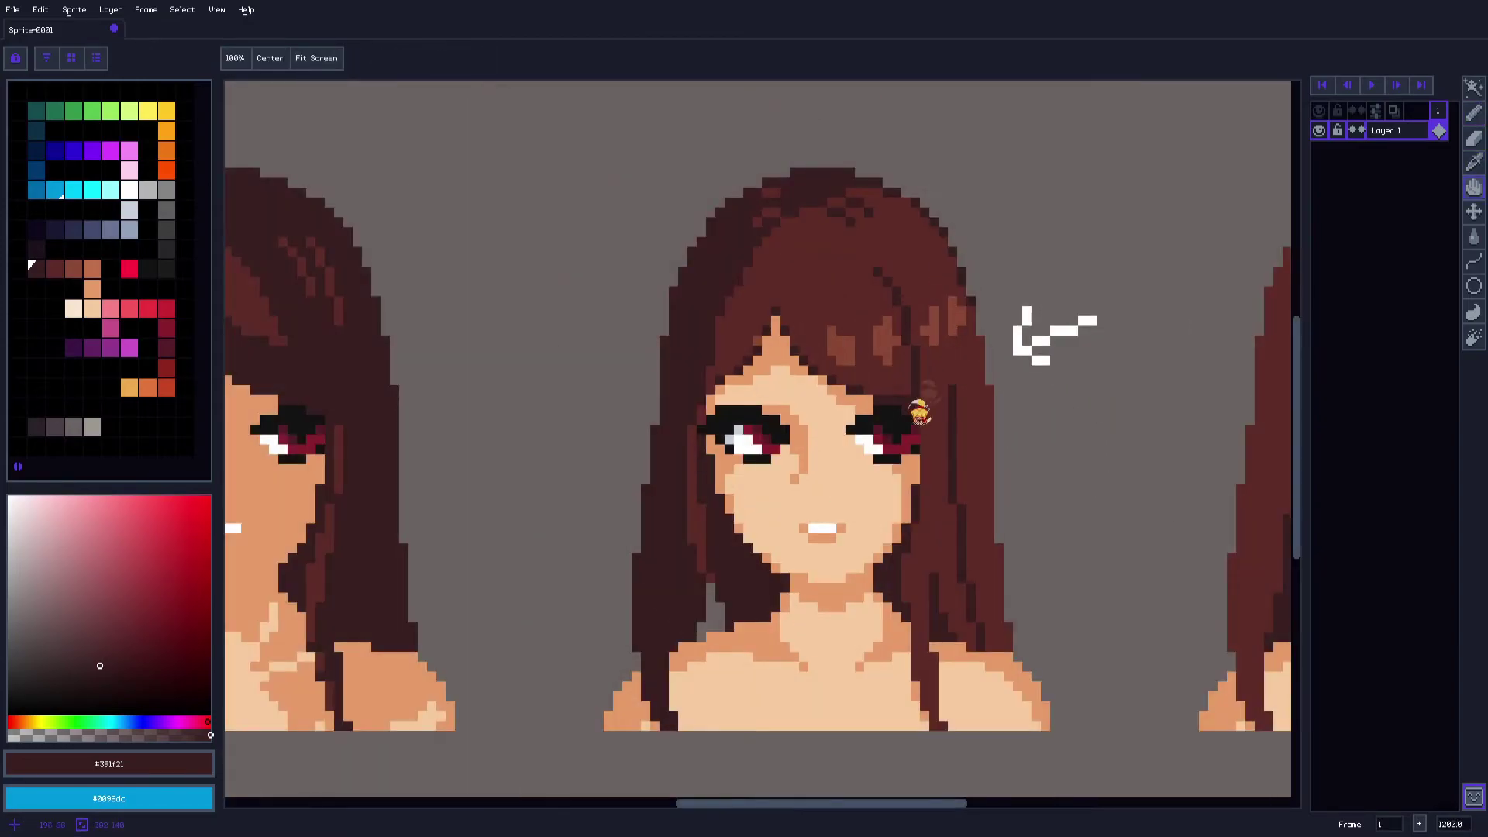
Paint a #e69c69 shadow under the third portrait's shaded eye, outlining a small #f6ca9f light patch on the cheek
drag(927, 393, 950, 326)
scroll(797, 421, up, 2)
key(alt)
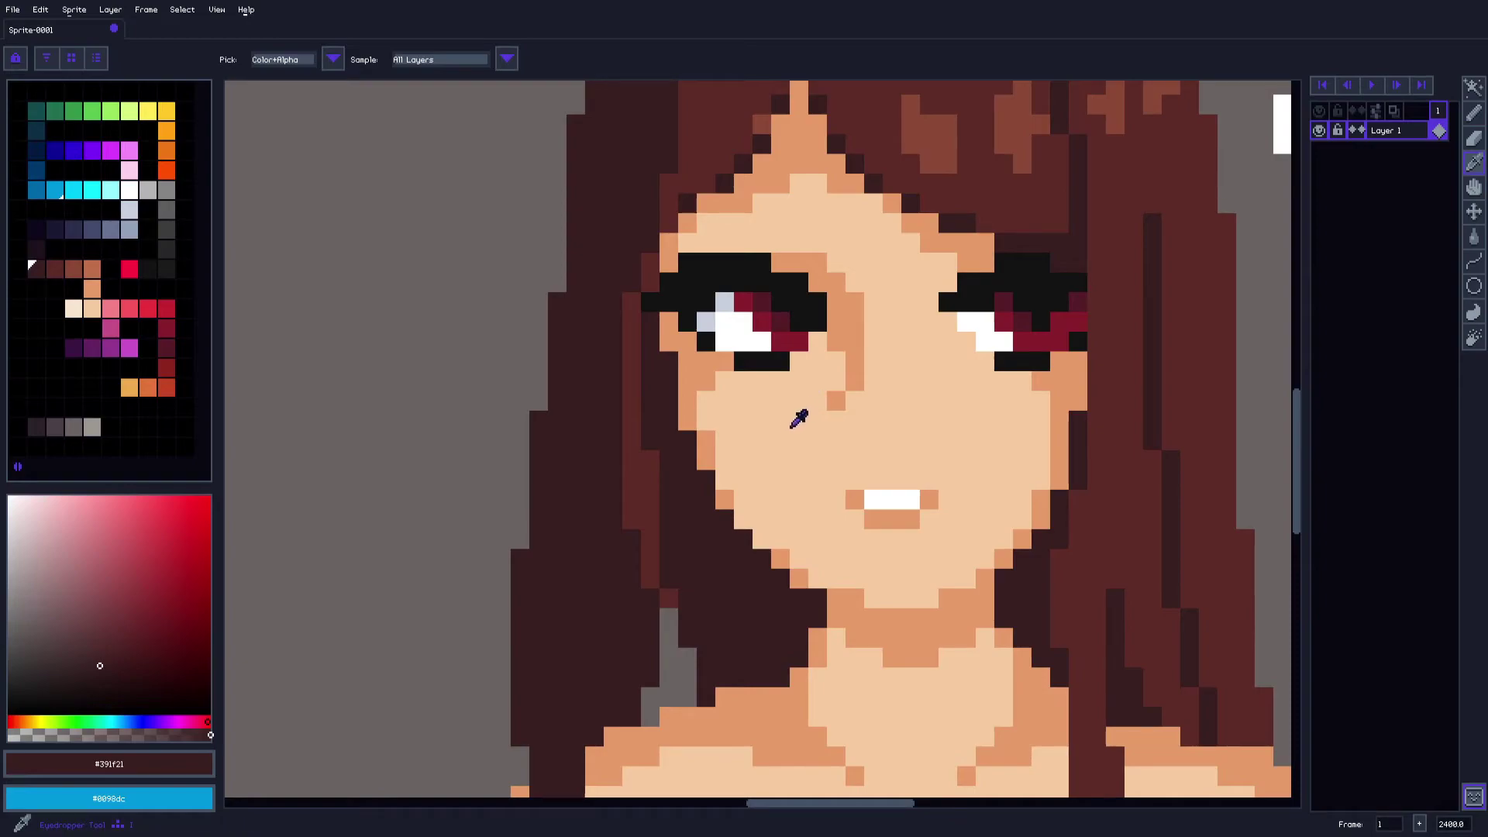
click(721, 374)
key(b)
mouse_move(755, 382)
mouse_down()
mouse_move(803, 389)
mouse_move(780, 420)
mouse_up()
mouse_move(743, 420)
mouse_down()
mouse_move(698, 401)
mouse_move(769, 444)
mouse_move(762, 410)
mouse_up()
key(ctrl+z)
click(706, 401)
alt+click(762, 423)
click(743, 420)
click(780, 440)
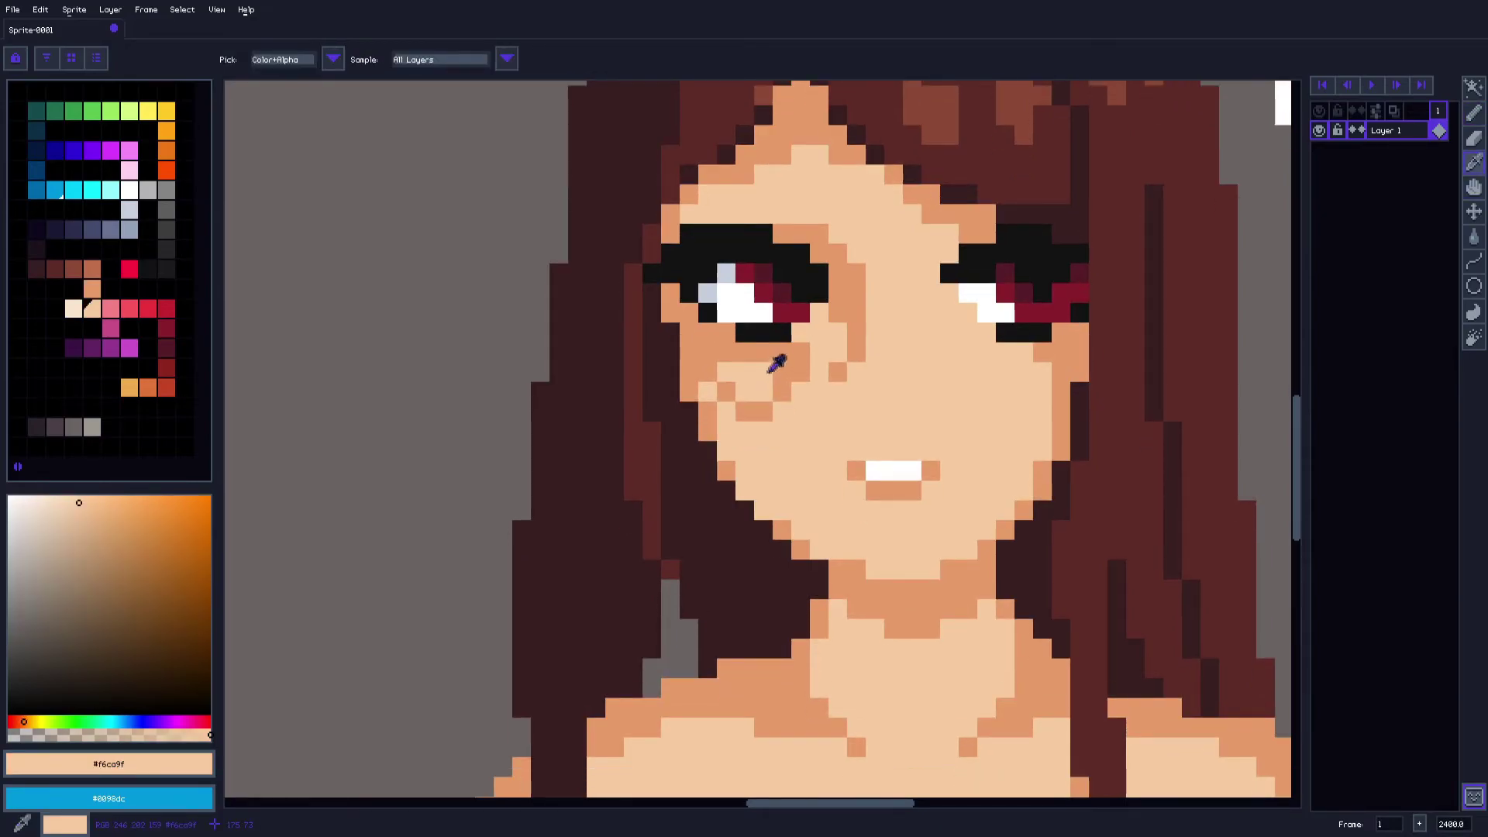
Outline the third portrait's face shadow from nose past the mouth to the chin and fill the shaded cheek with #e69c69
scroll(780, 369, down, 2)
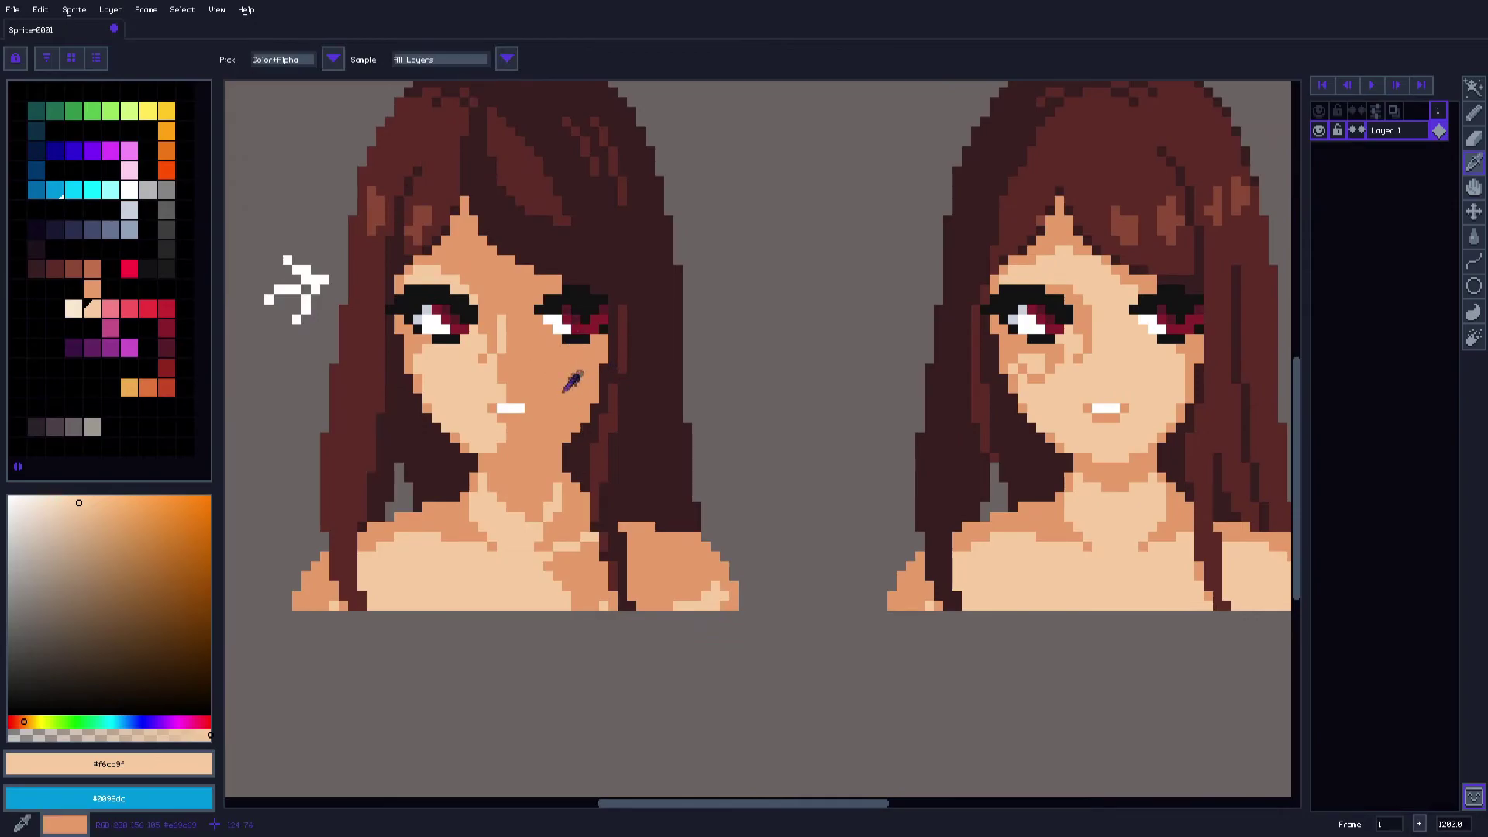
drag(1077, 368, 856, 364)
scroll(866, 373, up, 2)
alt+click(826, 362)
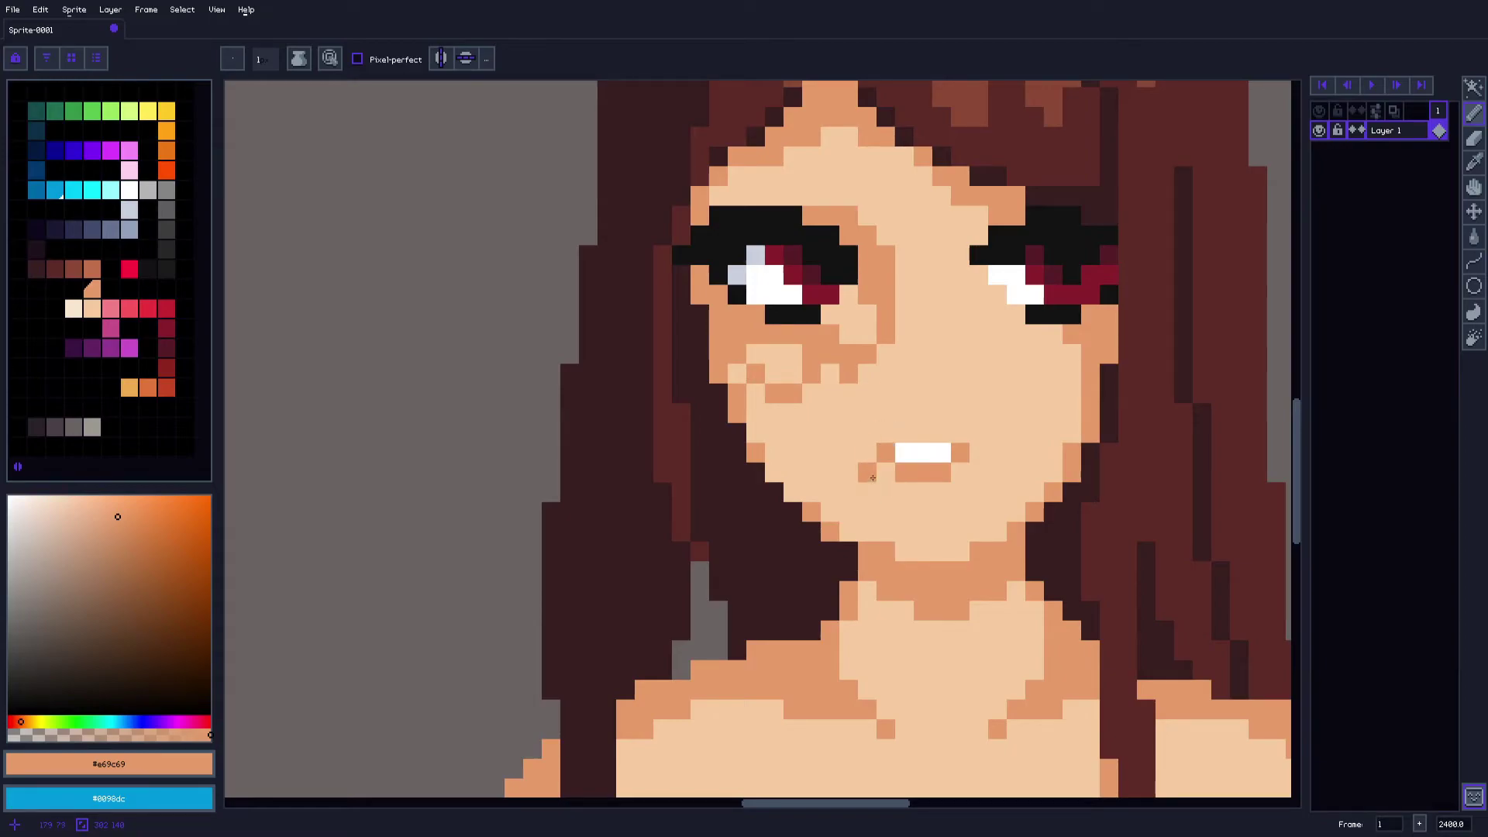
mouse_move(867, 482)
mouse_down()
mouse_move(875, 527)
mouse_move(845, 492)
mouse_move(859, 410)
mouse_up()
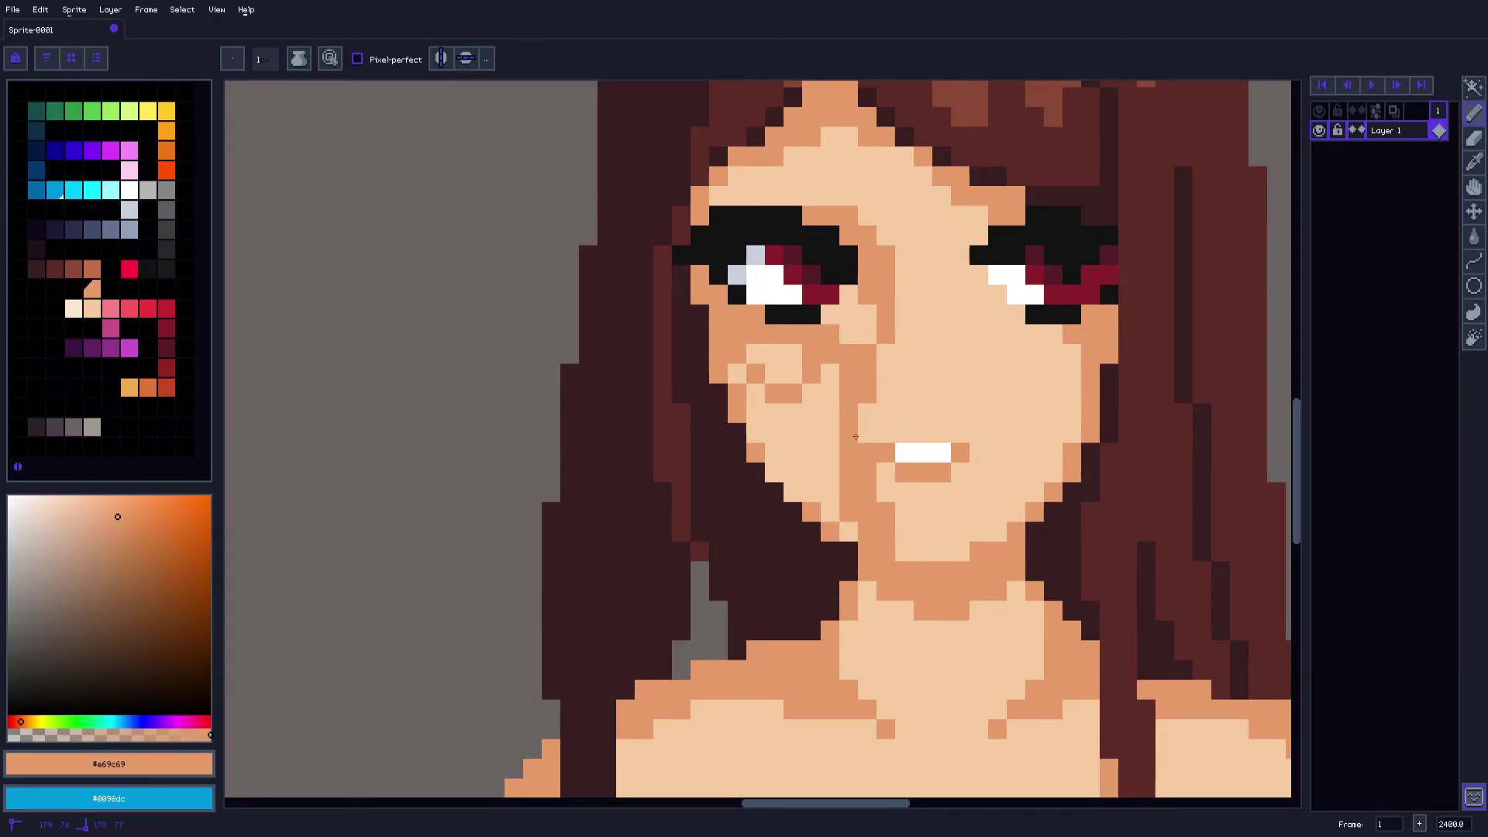
key(g)
click(823, 433)
Clean up the cheek light patch into a small #f6ca9f triangle and cover the stray light pixel at the jaw
key(b)
click(737, 374)
alt+click(786, 358)
drag(809, 354, 809, 377)
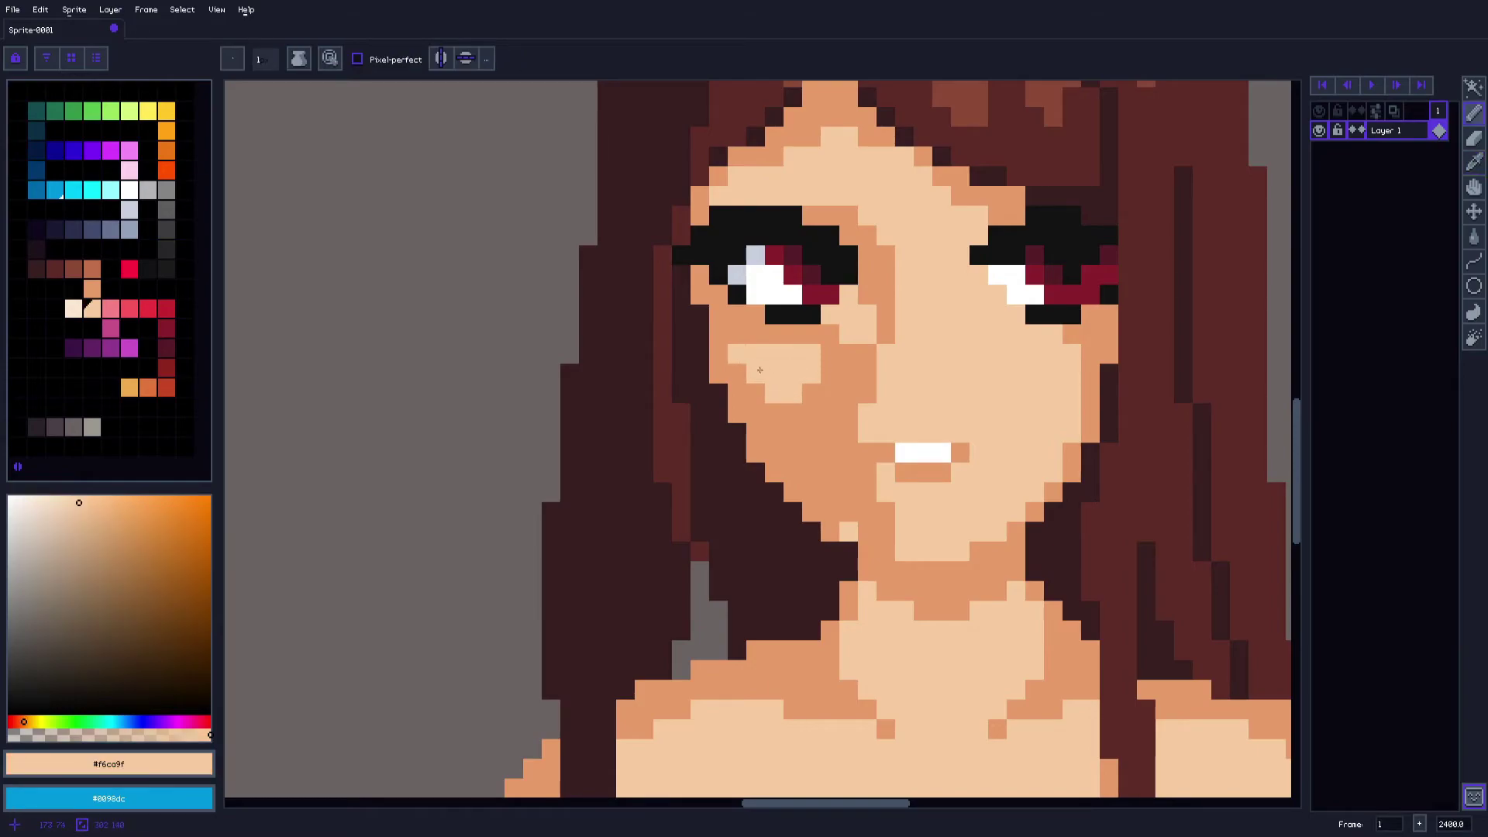
alt+click(818, 473)
click(847, 530)
Reshape the face shadow's edge beside the third portrait's nose and mouth with #e69c69 and #f6ca9f
drag(826, 460, 767, 458)
mouse_move(826, 370)
mouse_down()
mouse_move(825, 303)
mouse_move(771, 313)
mouse_move(789, 334)
mouse_move(845, 334)
mouse_up()
mouse_move(808, 432)
mouse_down()
mouse_move(830, 387)
mouse_move(827, 426)
mouse_up()
alt+click(845, 403)
mouse_move(827, 372)
mouse_down()
mouse_move(810, 370)
mouse_move(850, 407)
mouse_up()
alt+click(824, 385)
alt+click(873, 378)
click(853, 416)
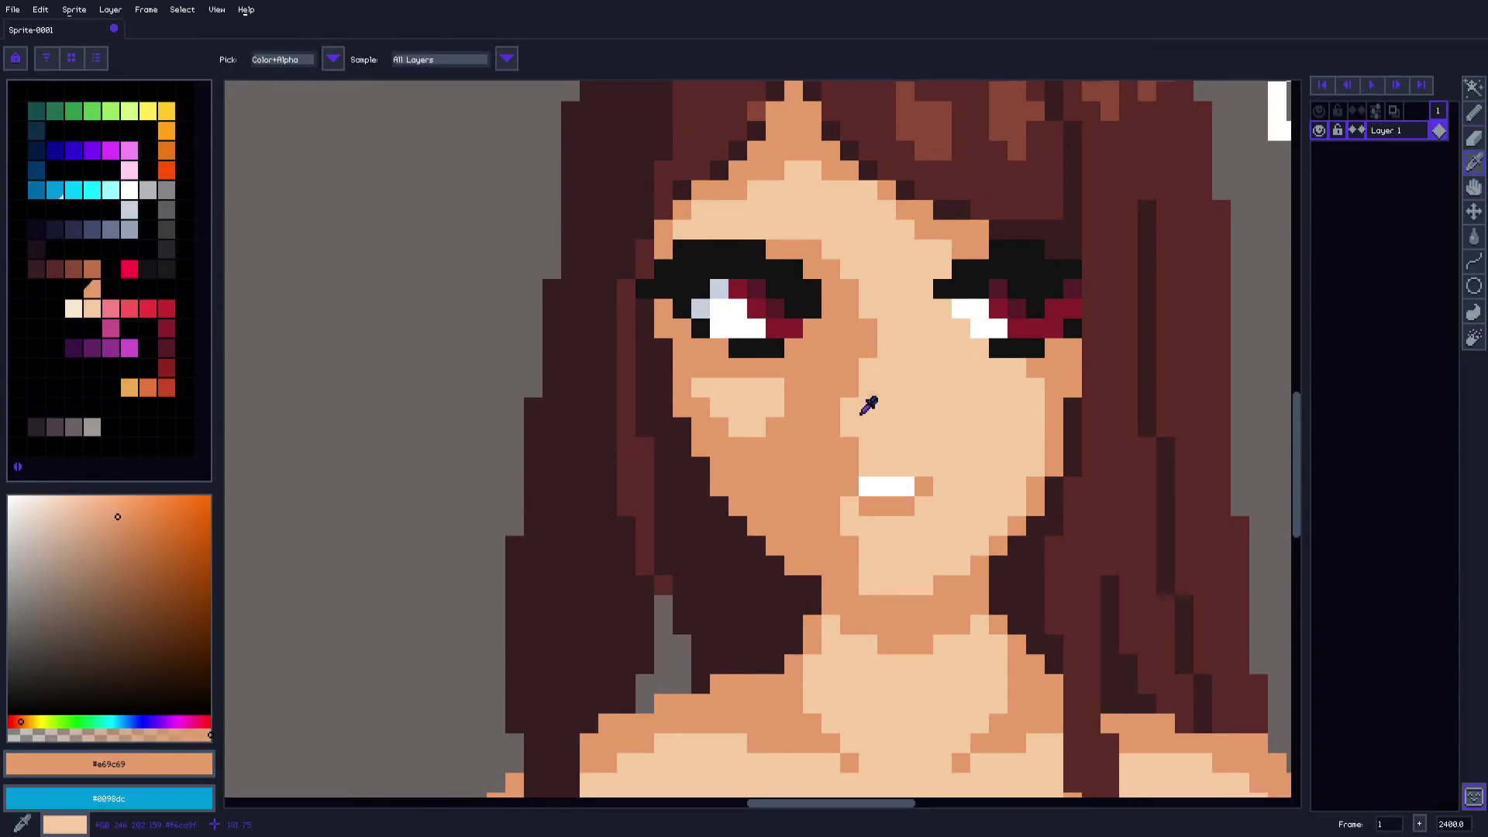
Adjust the hairline shadow at the base of the third portrait's forehead peak with #f6ca9f and #e69c69
scroll(868, 410, up, 3)
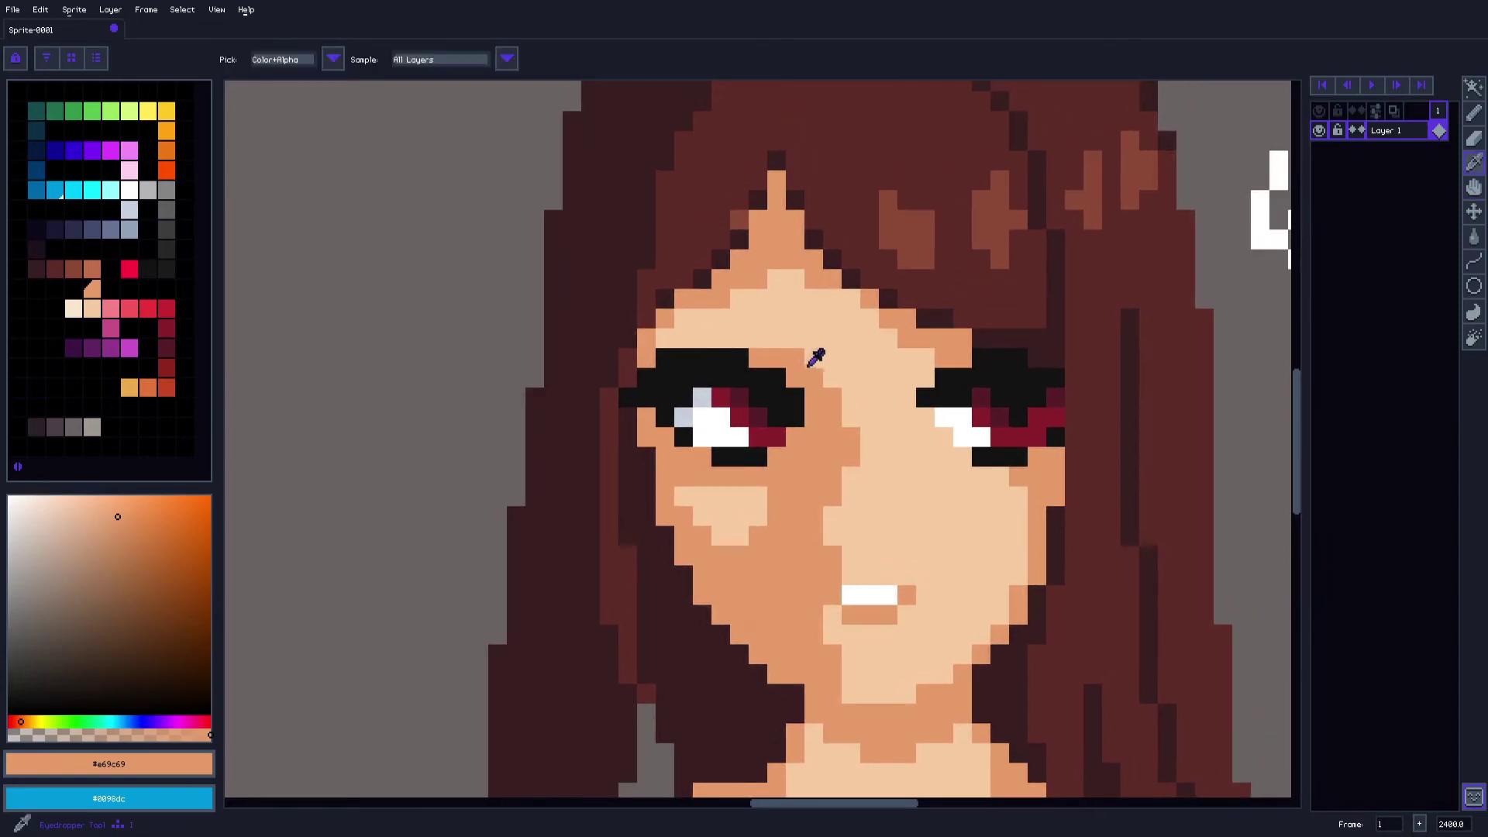
click(802, 341)
scroll(804, 342, up, 2)
key(b)
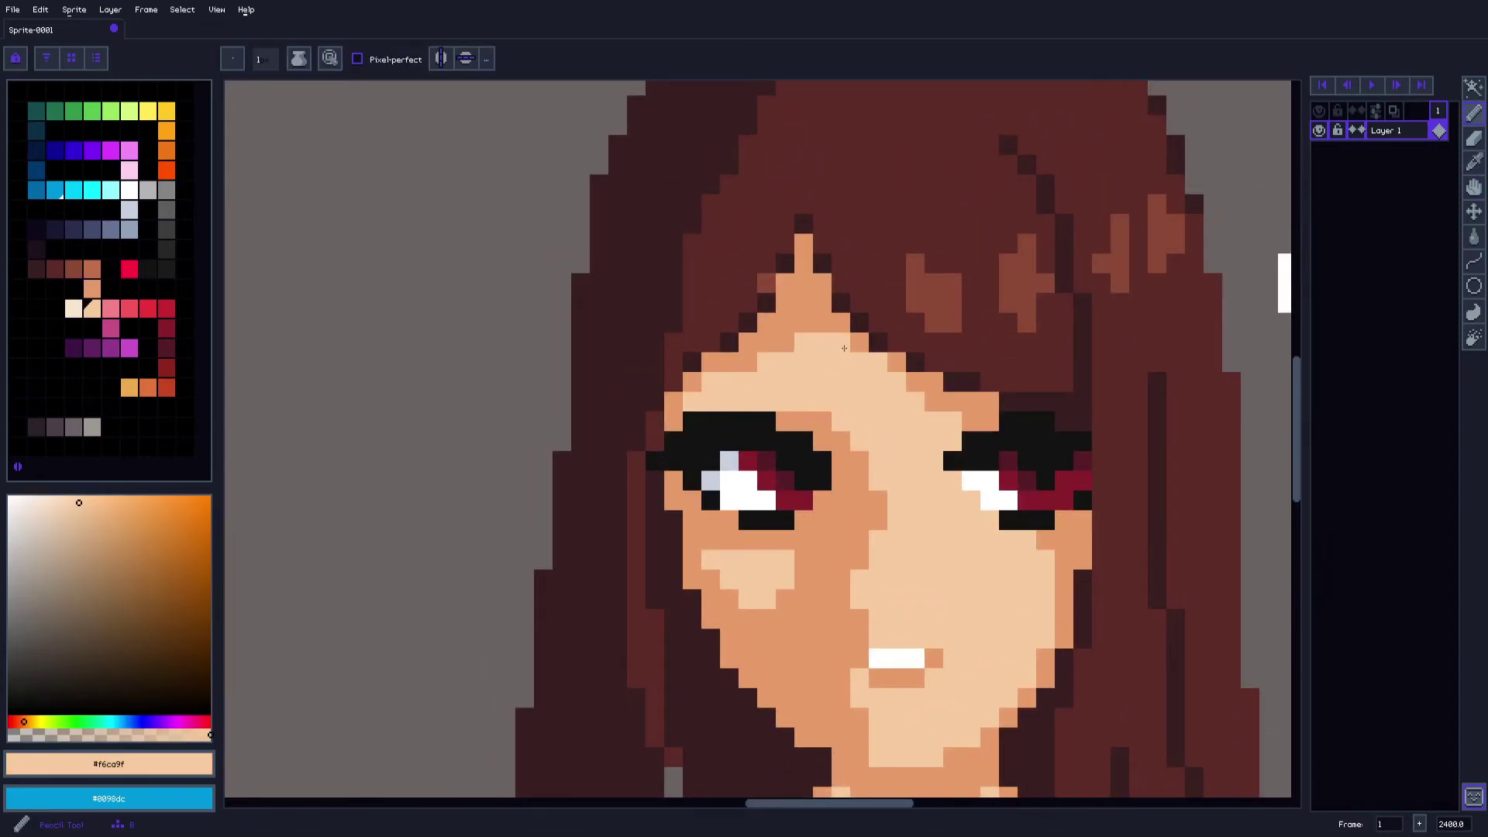
key(o)
click(808, 322)
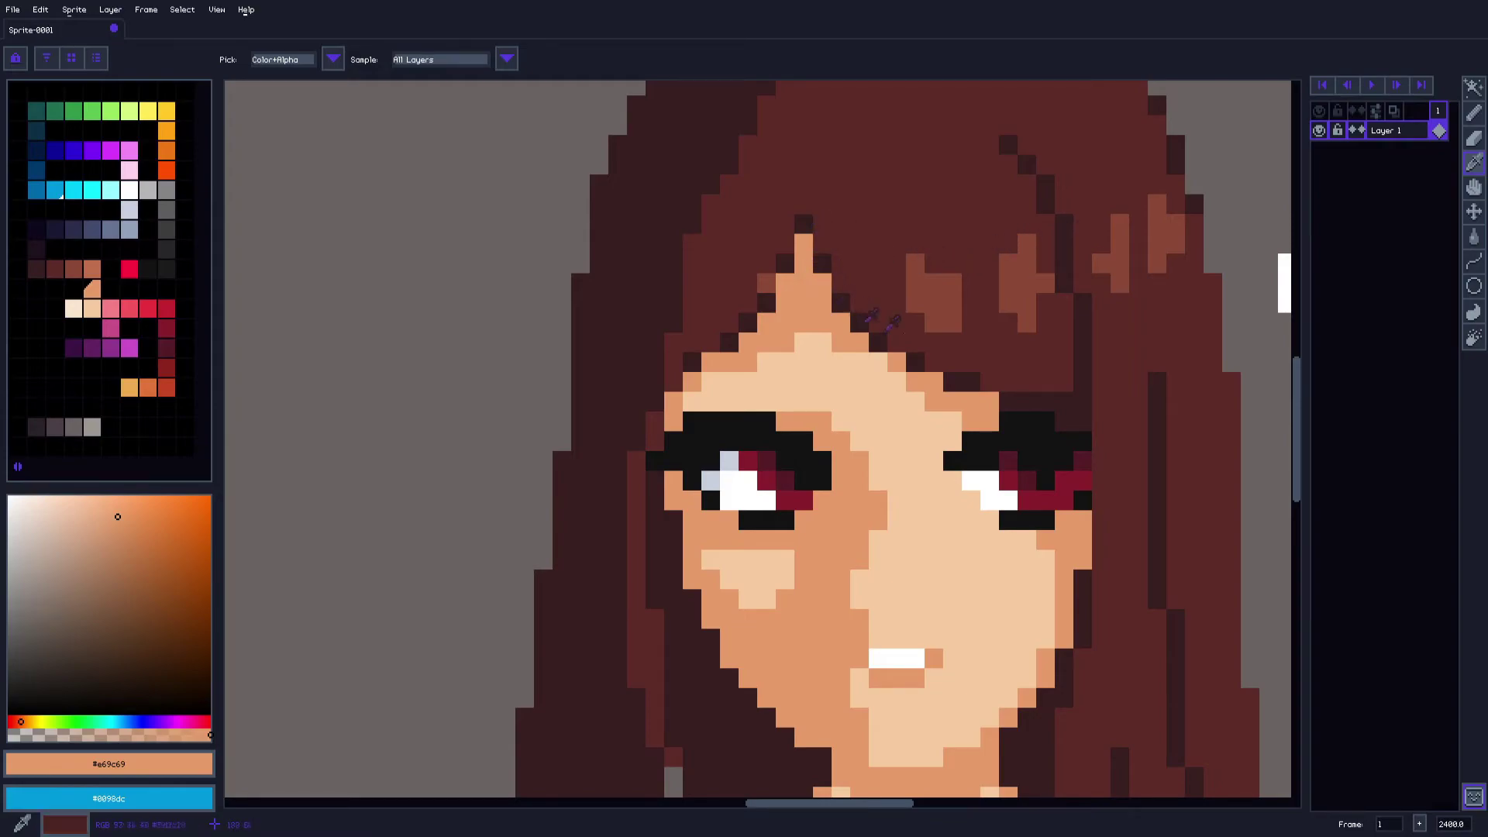
click(802, 345)
Extend the #f6ca9f light up the side of the forehead peak facing the light, leaving #e69c69 along the opposite hairline
key(b)
drag(784, 303, 760, 347)
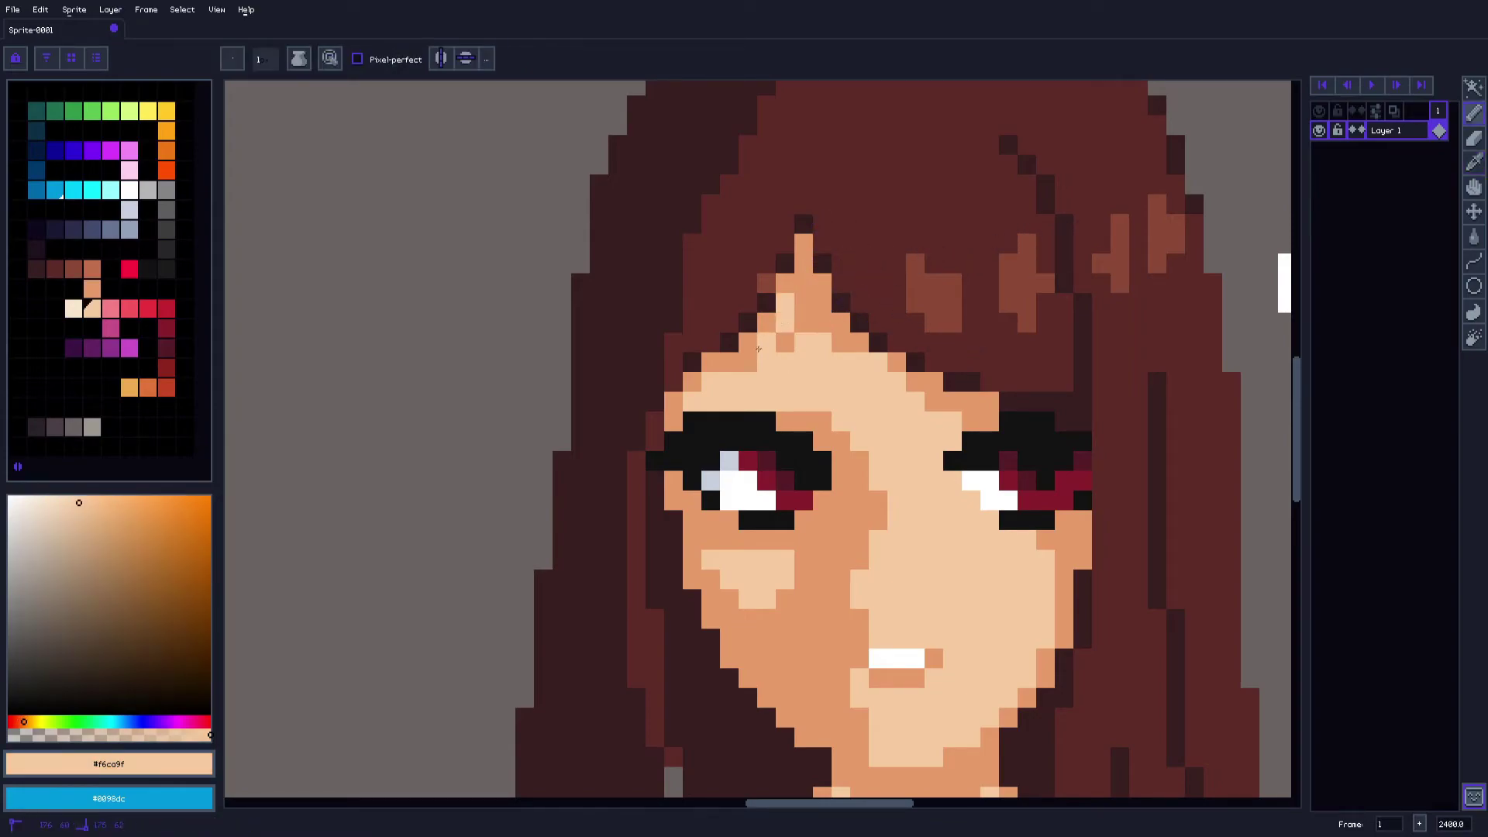
key(o)
click(764, 357)
key(b)
click(748, 363)
key(b)
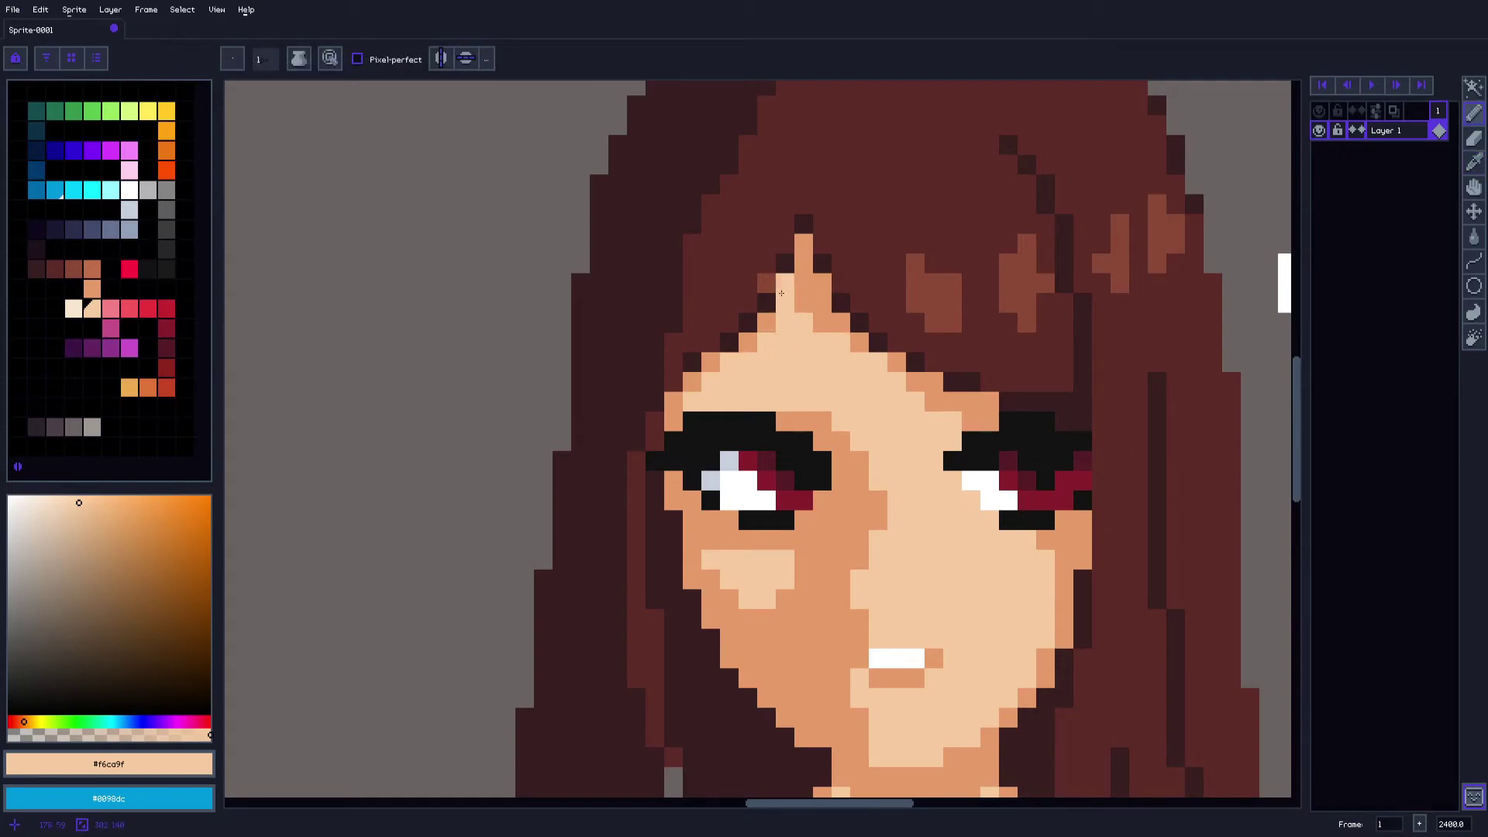
drag(781, 290, 836, 271)
alt+click(831, 341)
click(821, 304)
alt+click(748, 376)
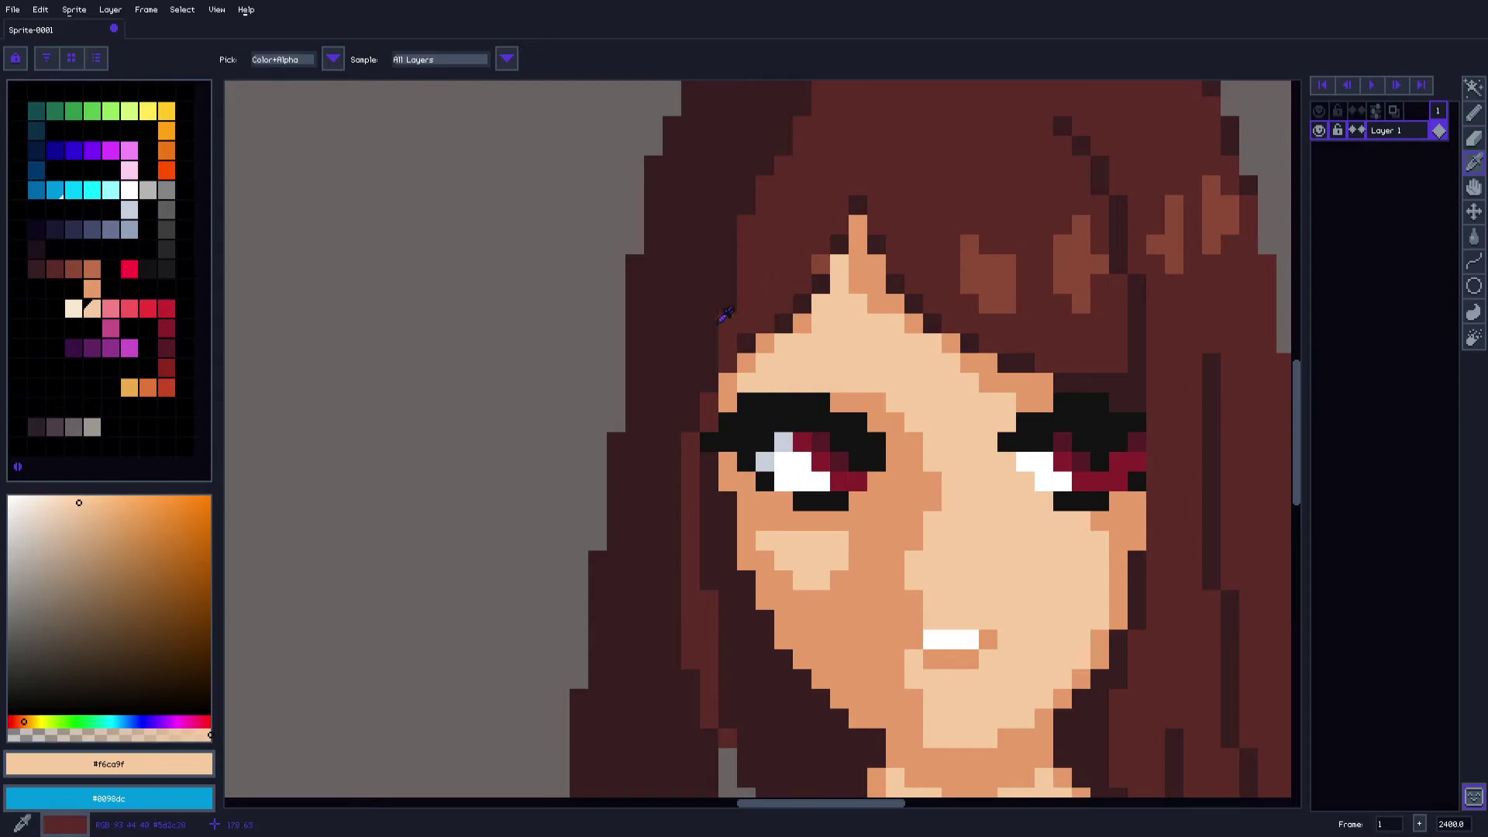
Widen the #e69c69 shadow along the third portrait's outer cheek and beneath the fringe across the forehead
drag(987, 419, 844, 310)
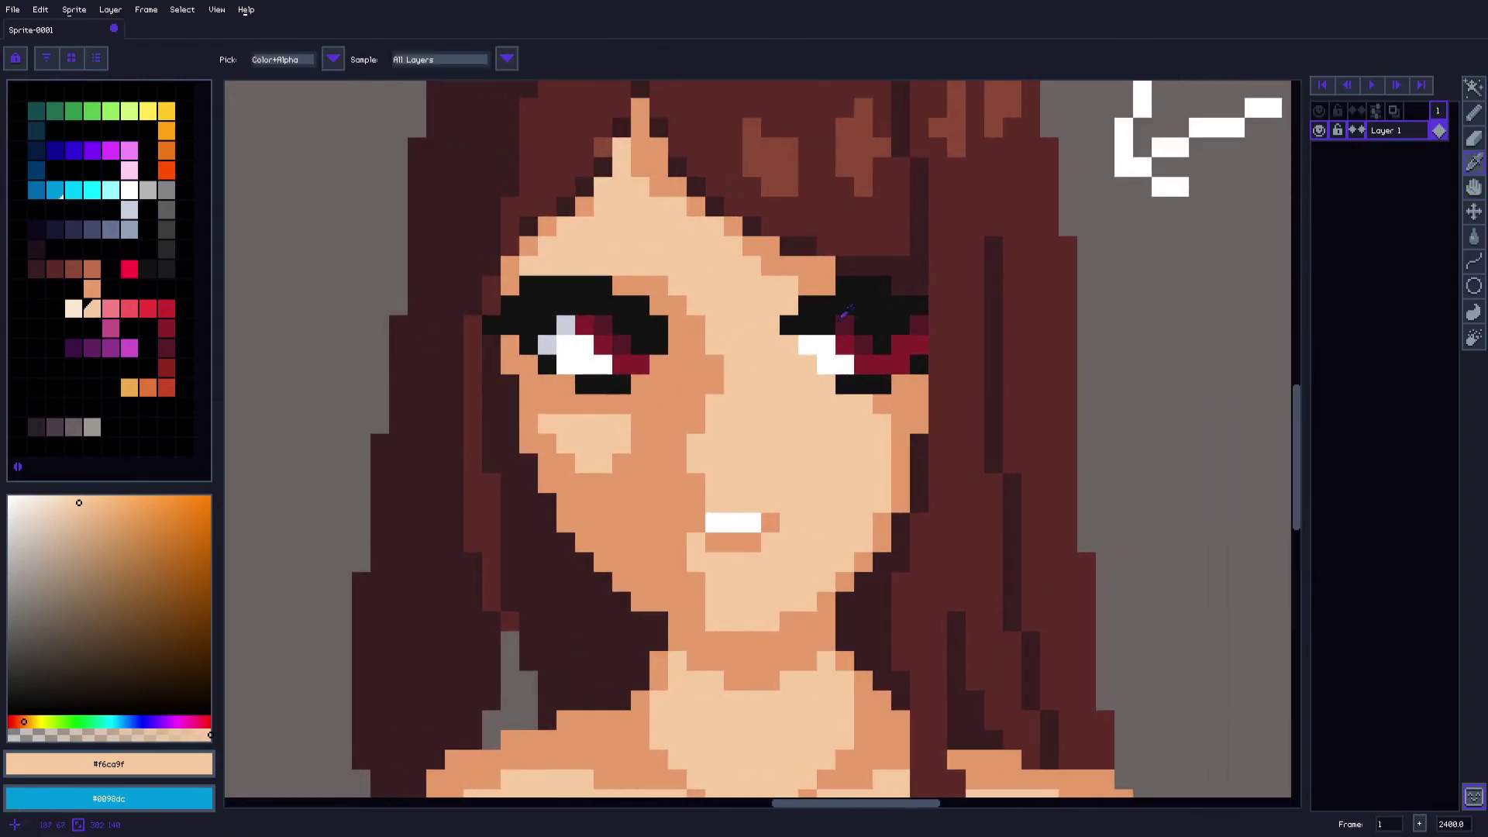
click(899, 492)
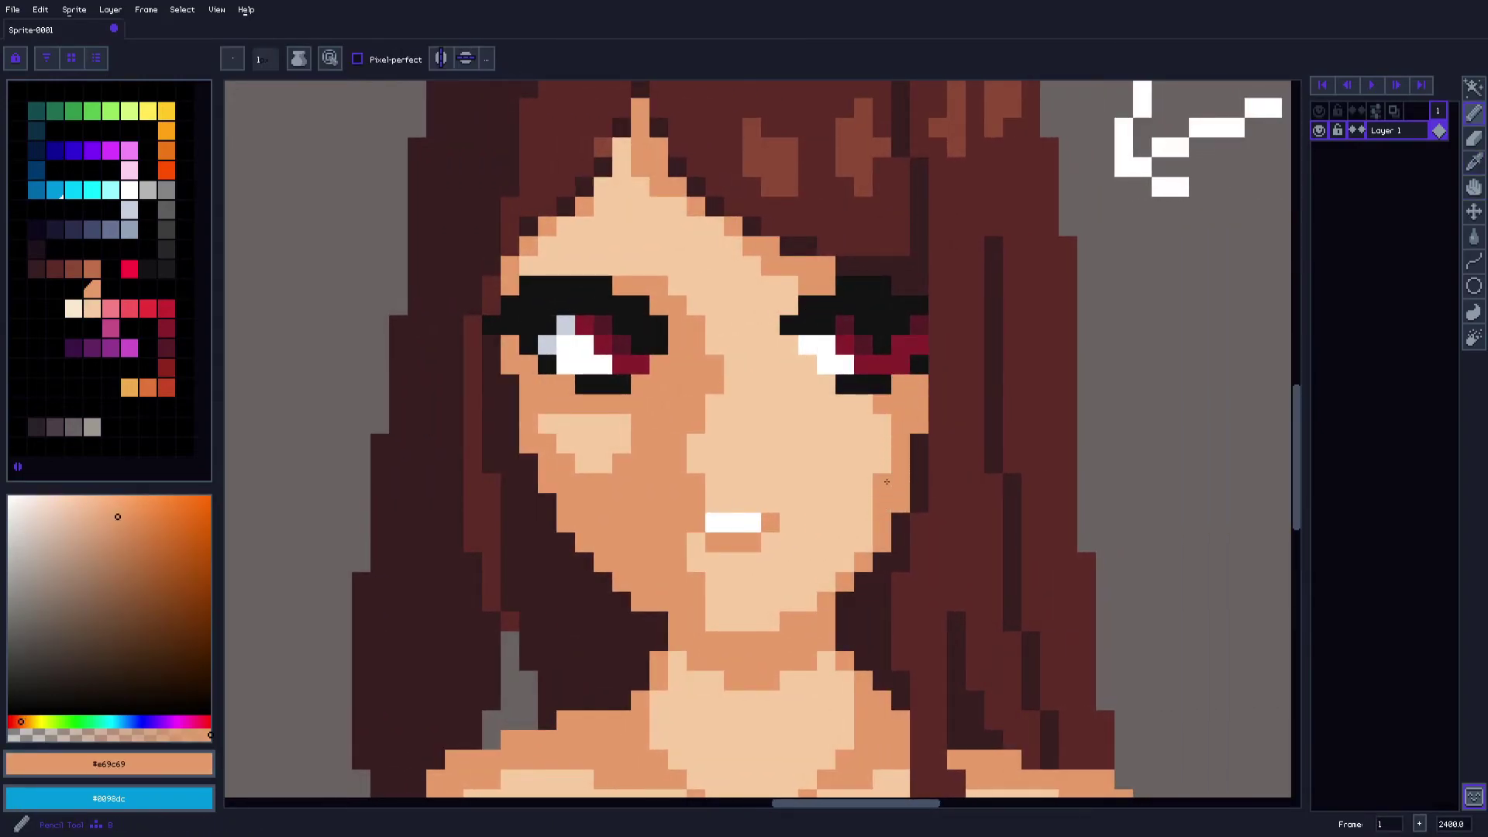
drag(885, 417, 882, 462)
click(869, 406)
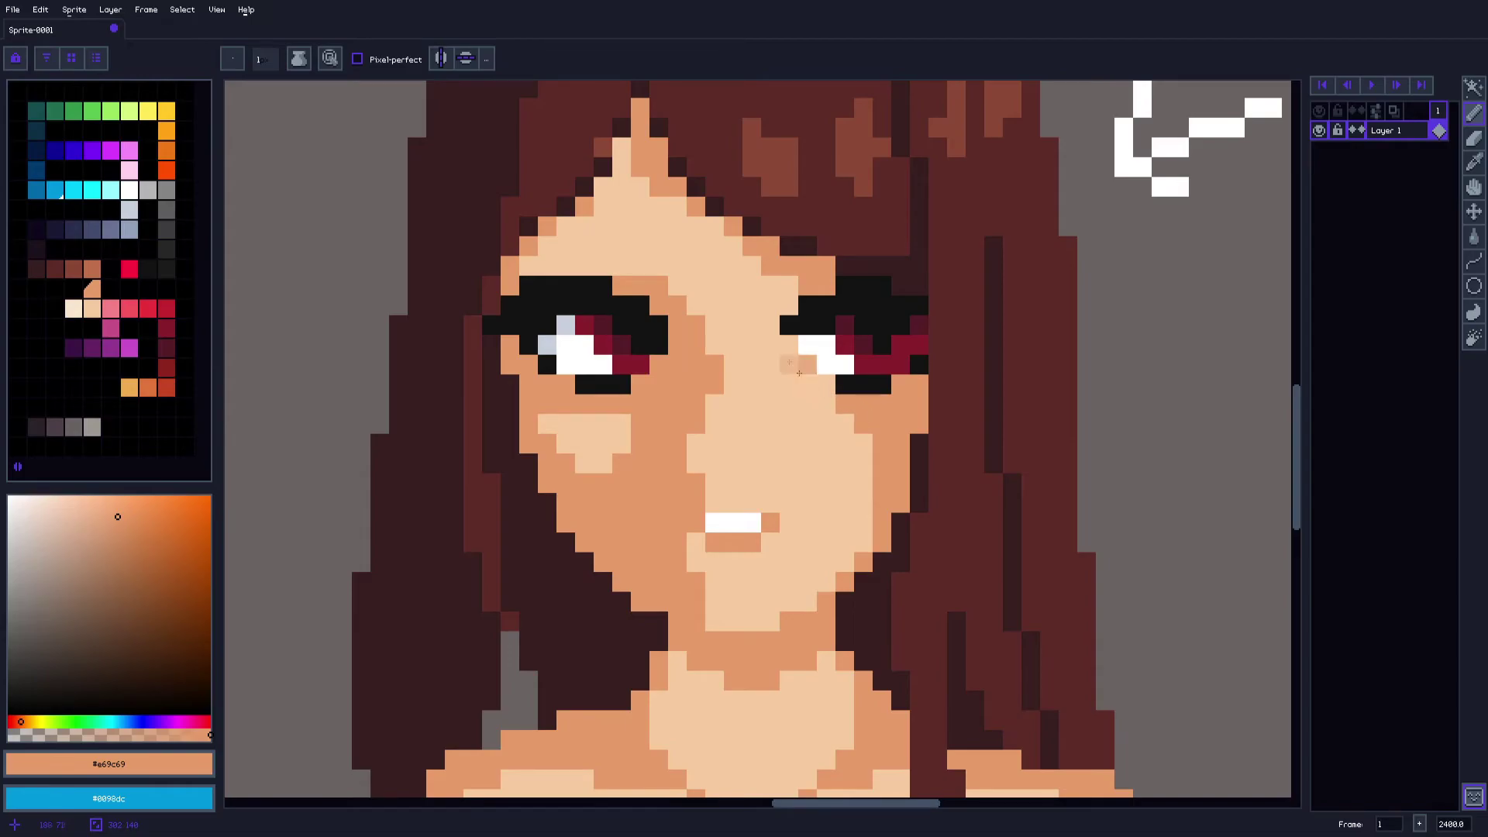
drag(788, 306, 772, 280)
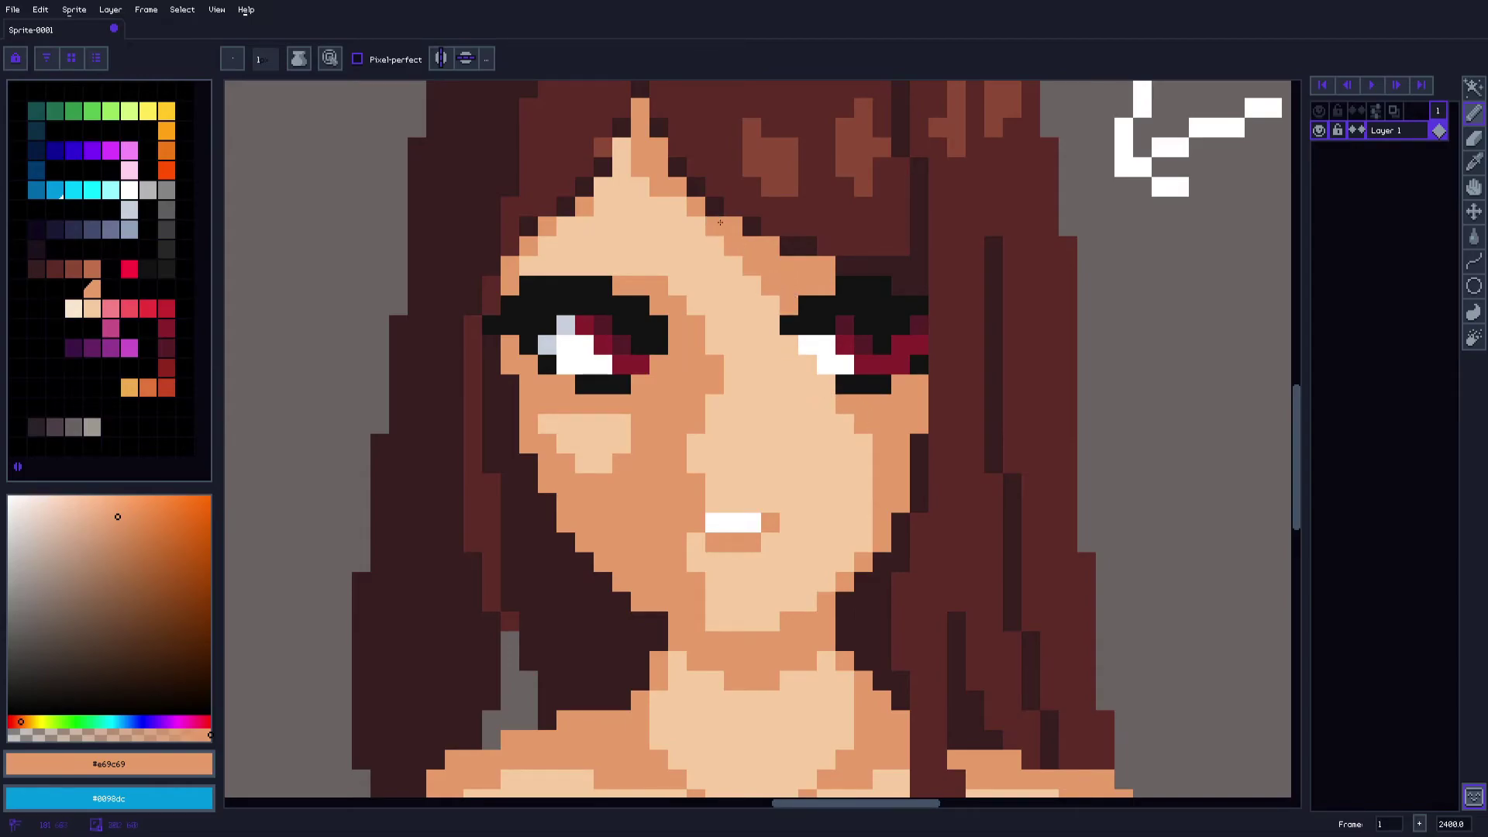
key(i)
drag(879, 543, 920, 393)
click(923, 347)
key(b)
alt+click(936, 372)
click(919, 373)
click(901, 399)
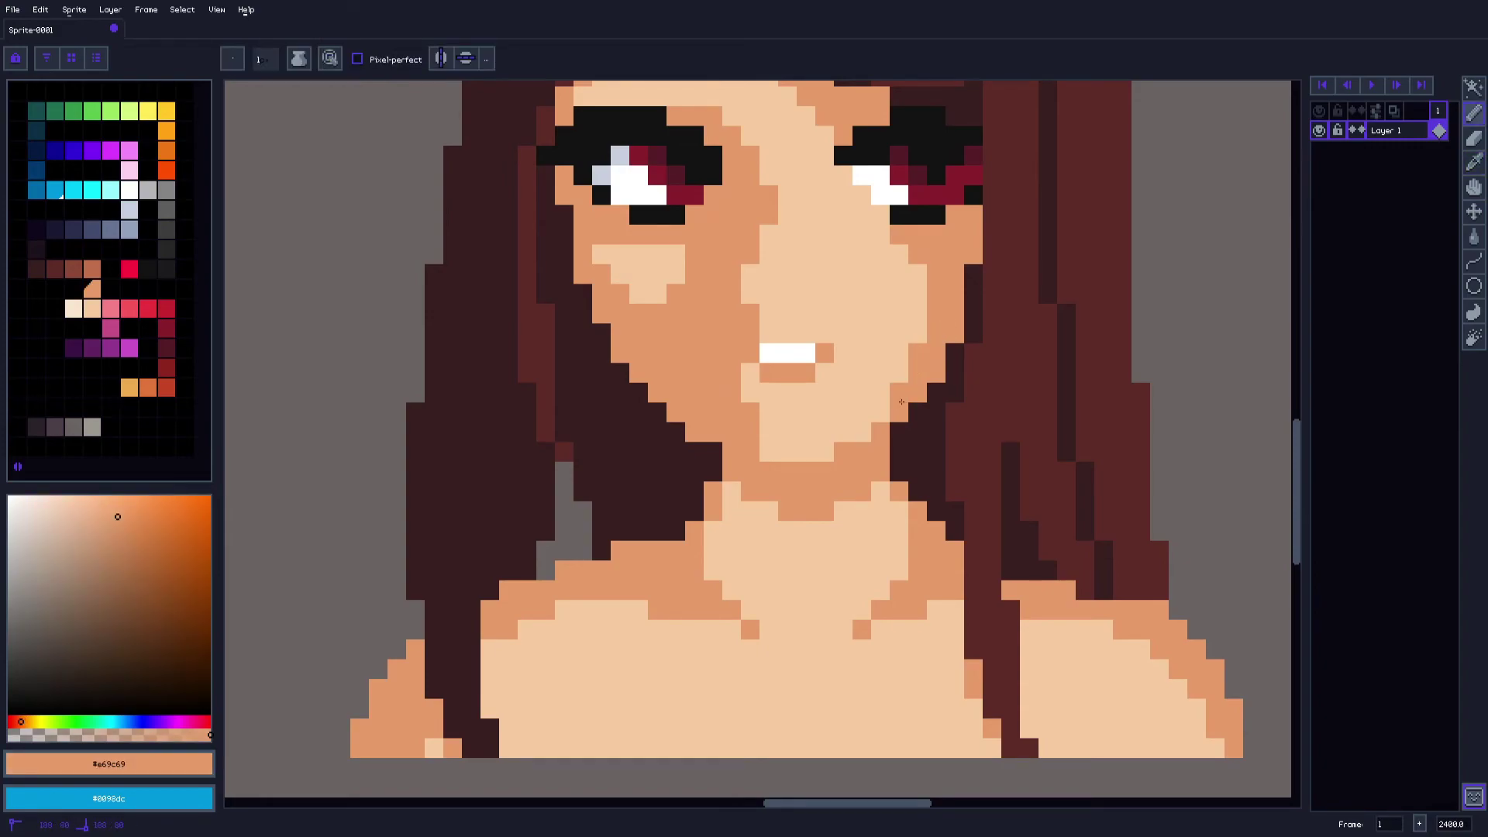
Outline and fill a #e69c69 shadow over the third portrait's shoulder facing away from the light, leaving a #f6ca9f collarbone highlight
drag(888, 455, 910, 375)
scroll(884, 425, down, 1)
key(i)
scroll(674, 486, up, 1)
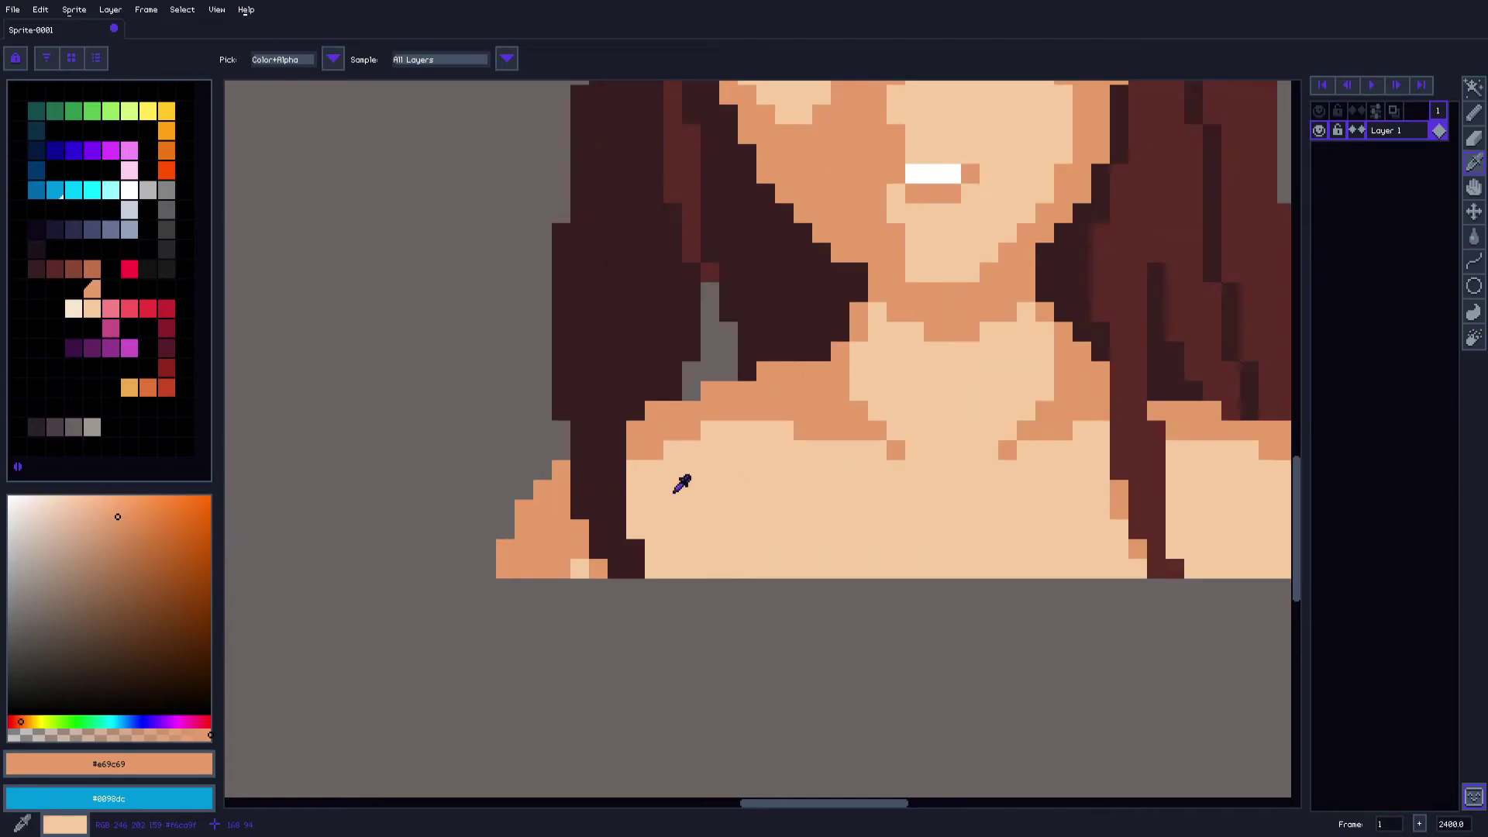
key(b)
mouse_move(651, 567)
mouse_down()
mouse_move(773, 493)
mouse_move(880, 458)
mouse_move(770, 466)
mouse_up()
key(g)
click(844, 441)
key(h)
key(i)
key(b)
drag(784, 396, 858, 454)
click(839, 420)
scroll(839, 428, down, 3)
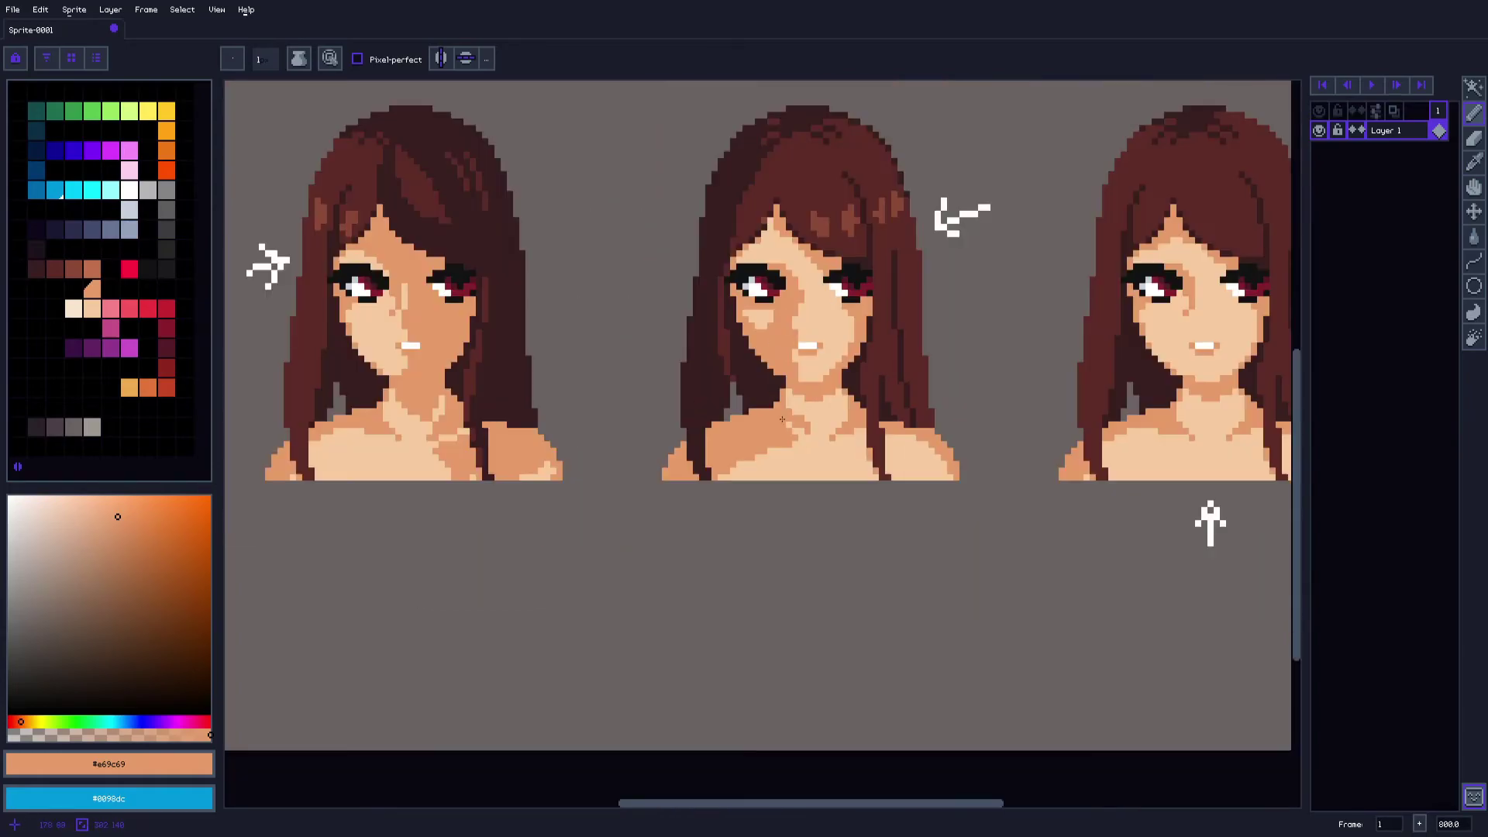
Outline the shadow under the third portrait's chin and fill the whole neck with #e69c69
key(i)
scroll(851, 403, up, 3)
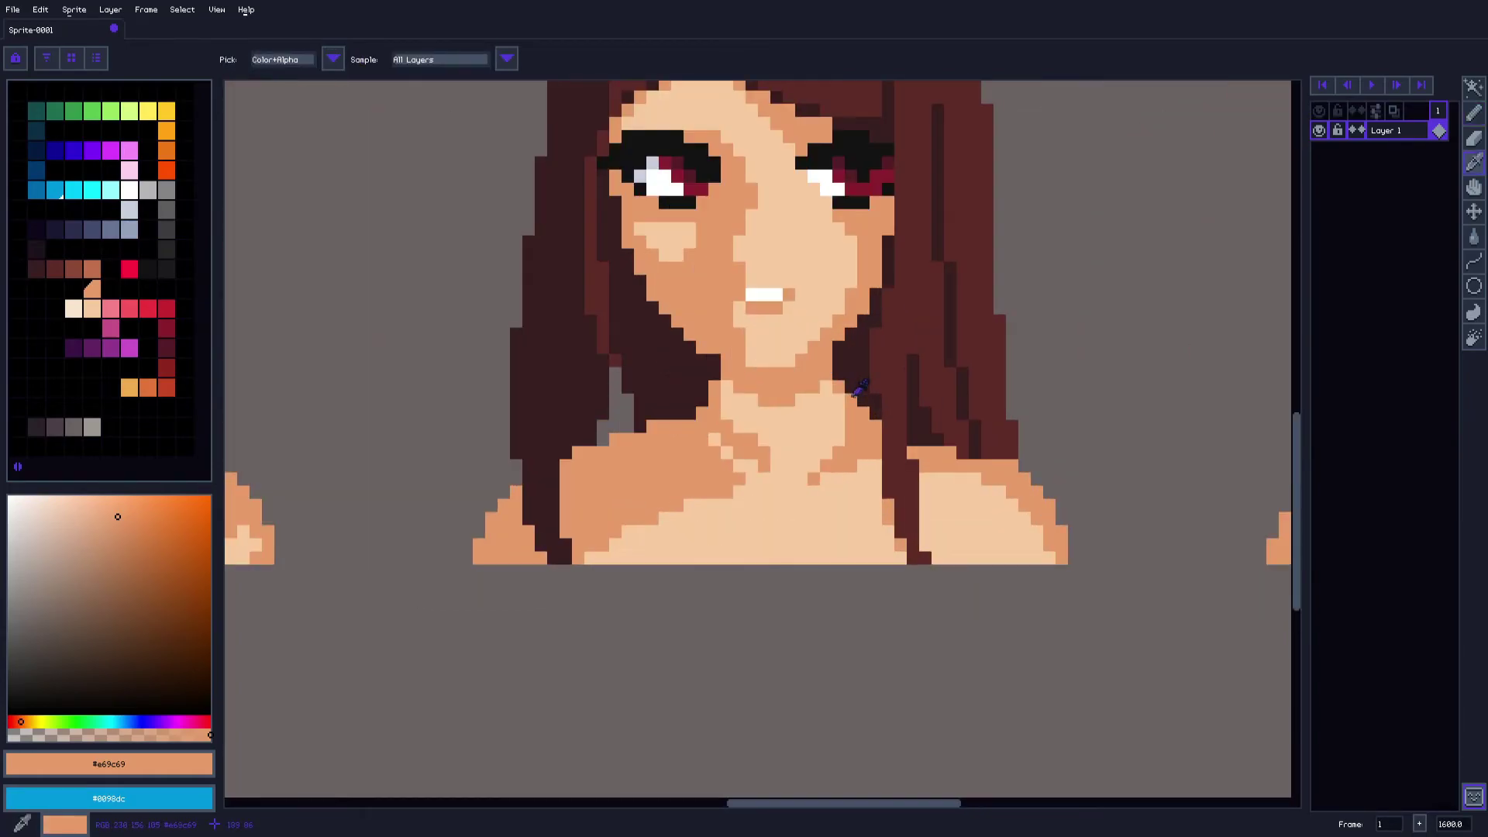
key(b)
drag(751, 512, 809, 489)
key(g)
click(791, 449)
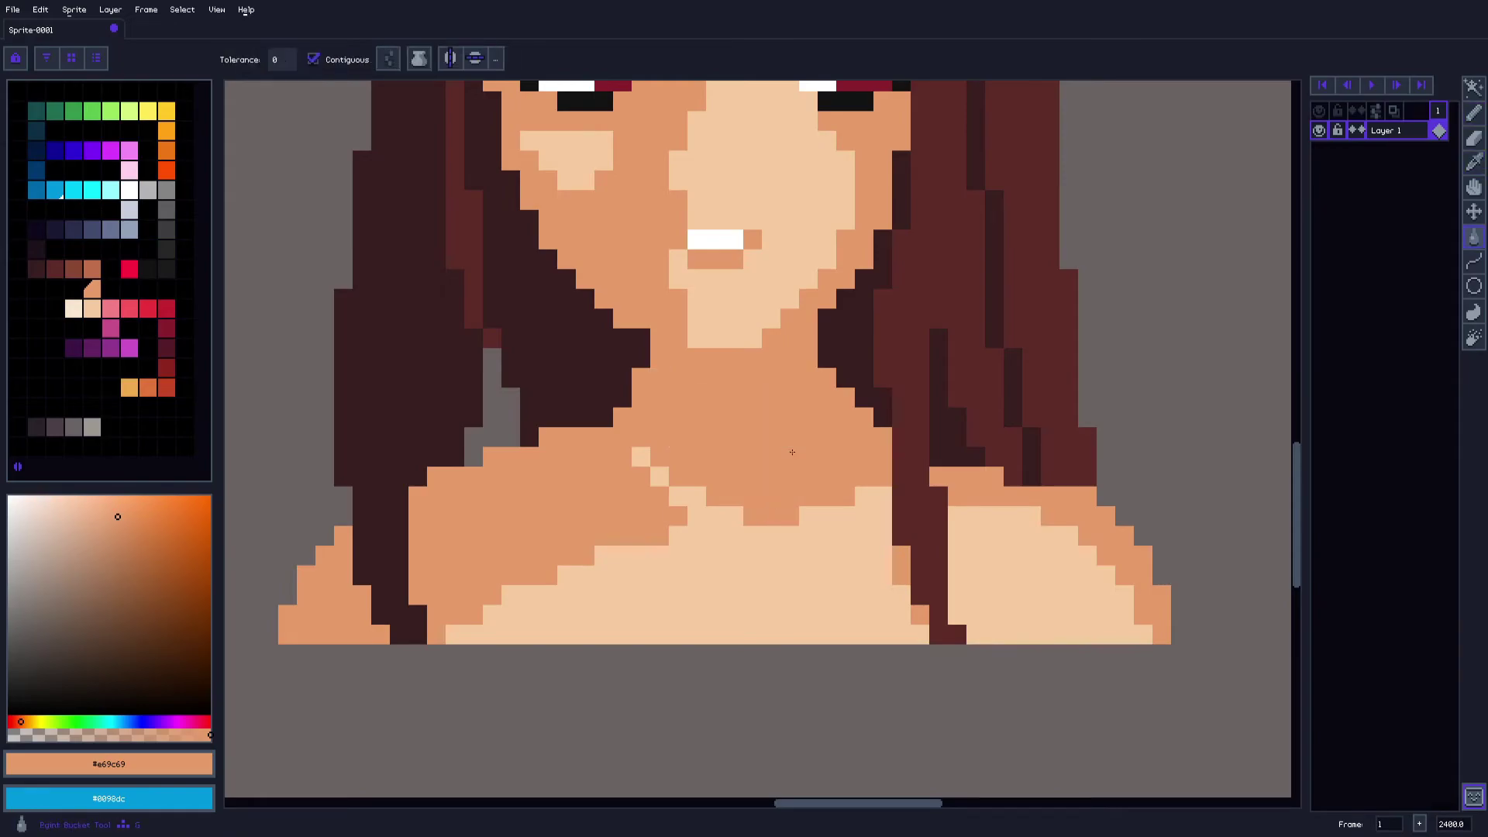
key(i)
scroll(939, 285, down, 3)
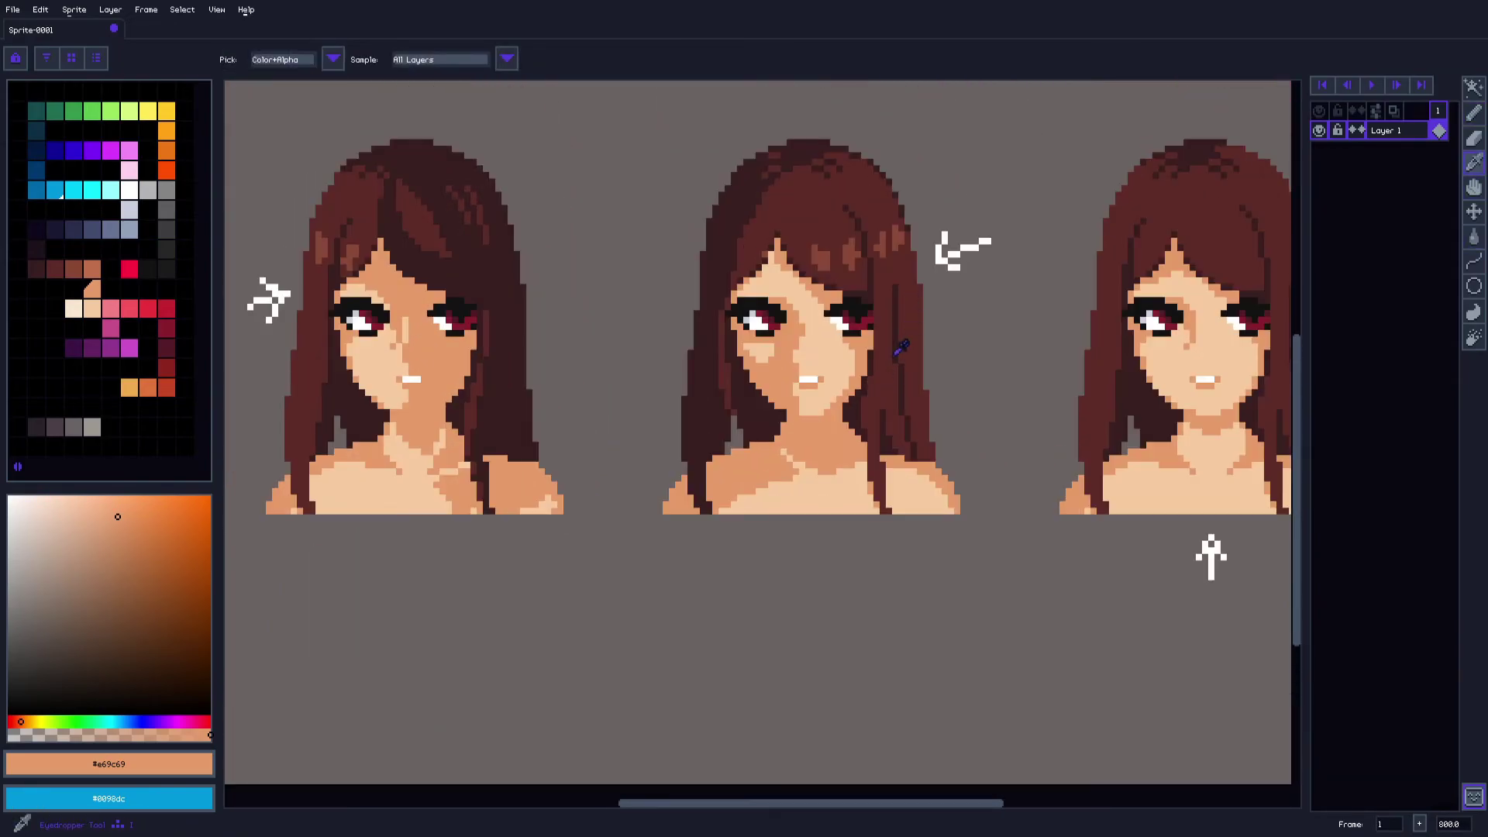
Refine the lower edge of the third portrait's chin with #f6ca9f and #e69c69
scroll(918, 338, down, 1)
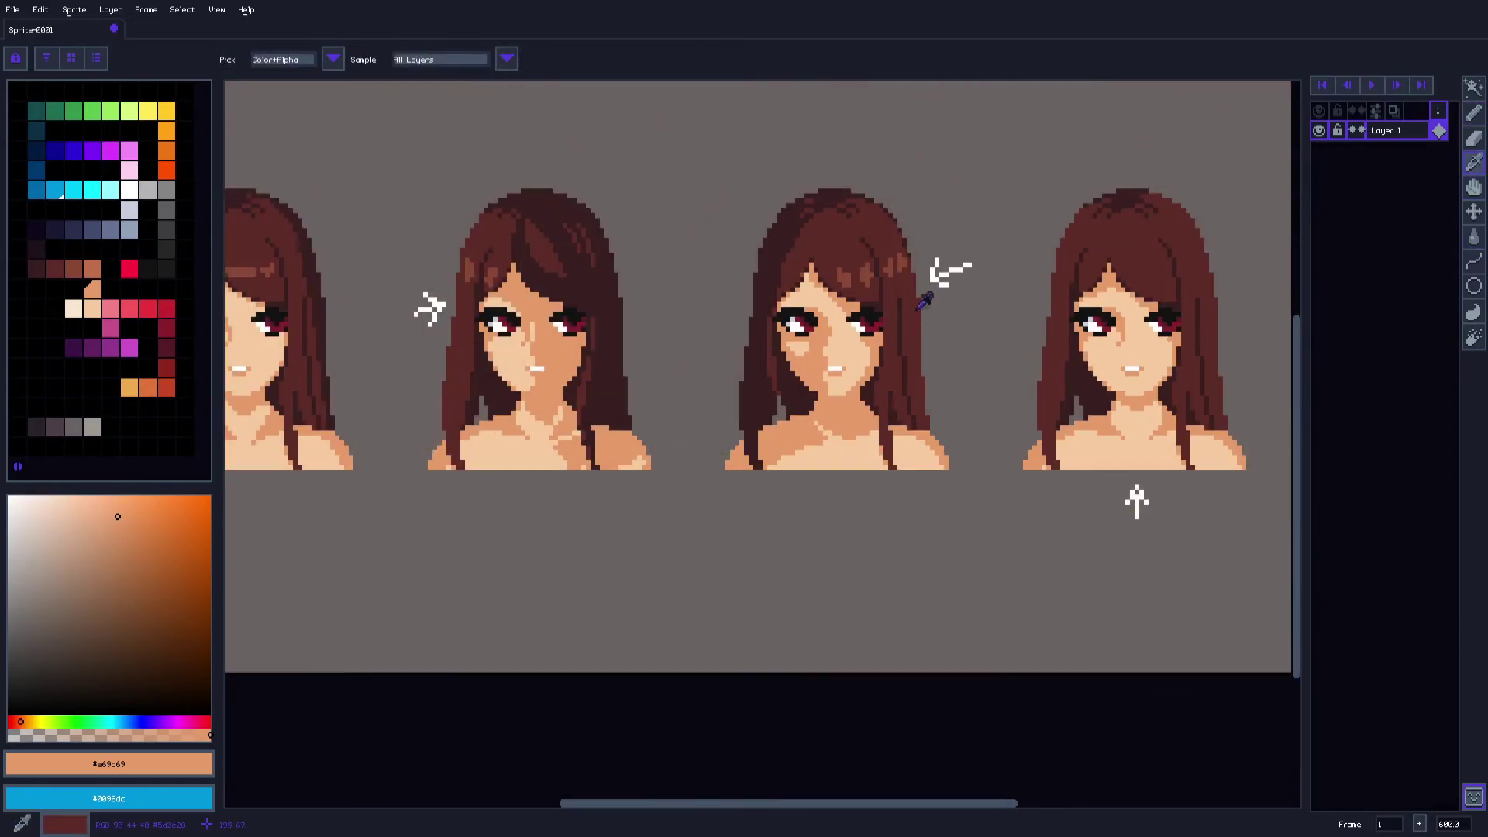
drag(922, 306, 867, 425)
scroll(872, 405, up, 2)
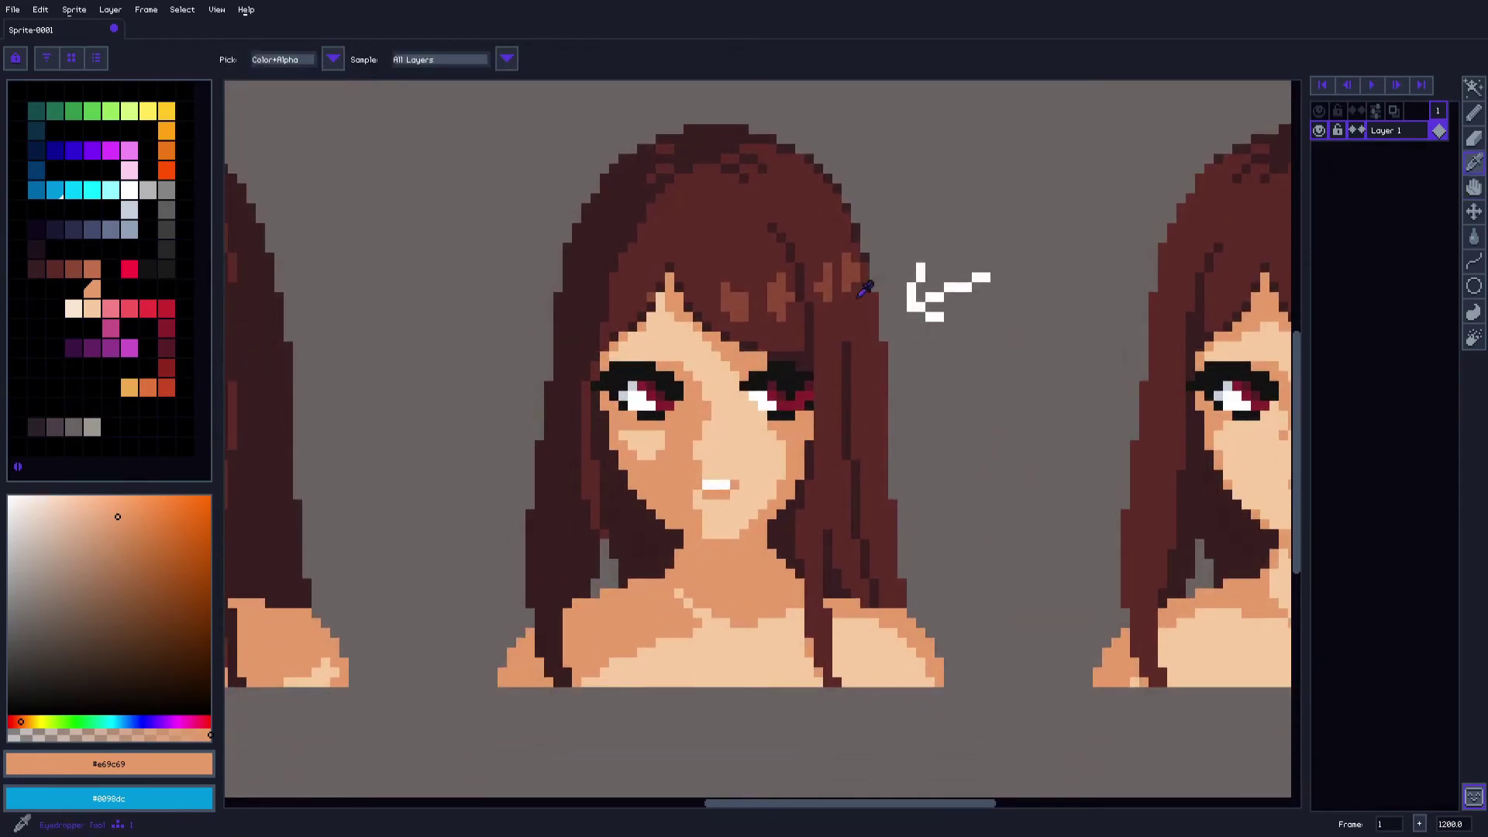
scroll(785, 474, up, 1)
click(770, 408)
key(b)
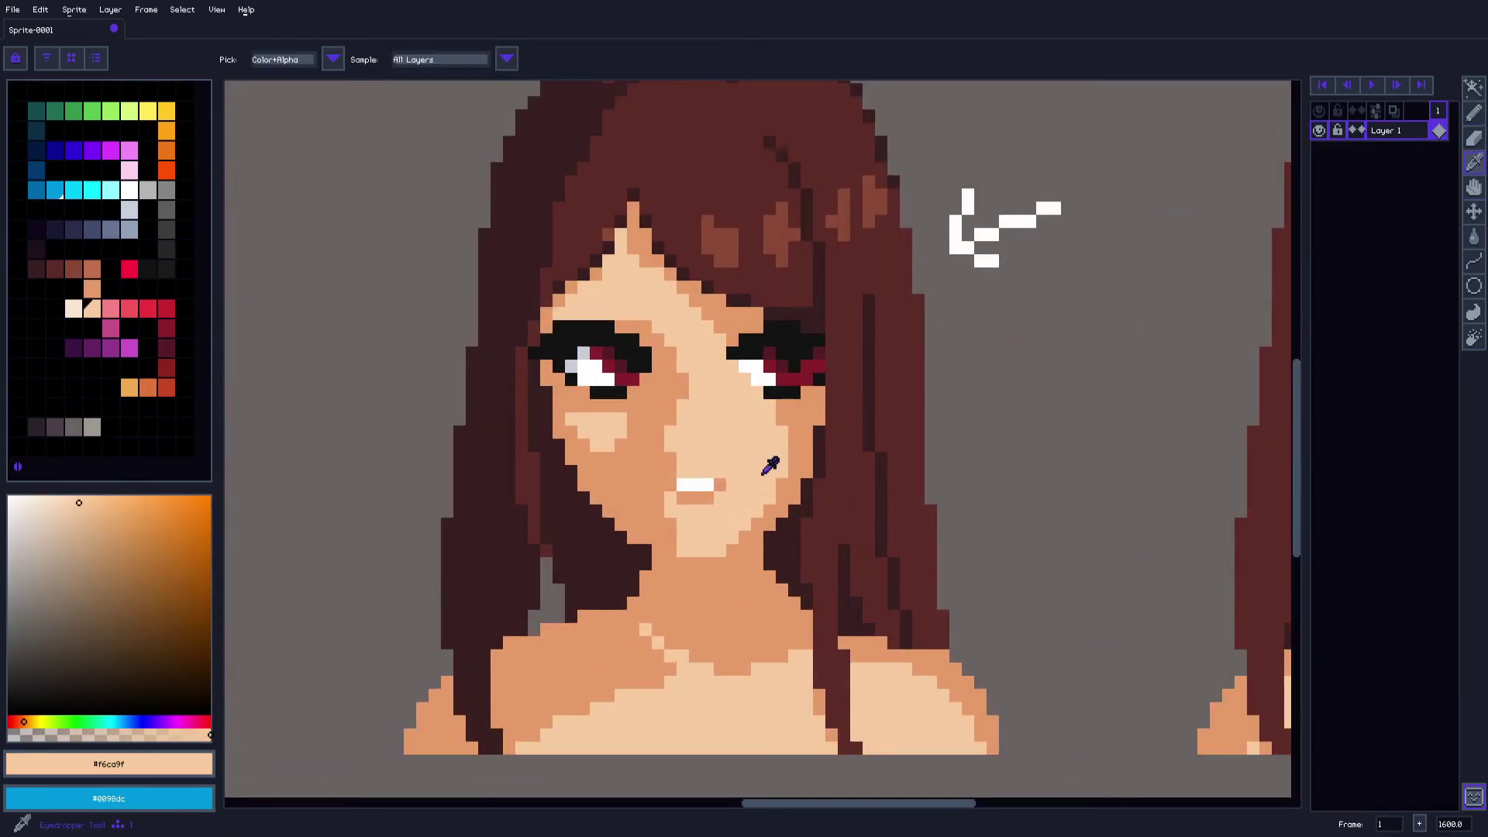
alt+click(686, 555)
alt+click(695, 542)
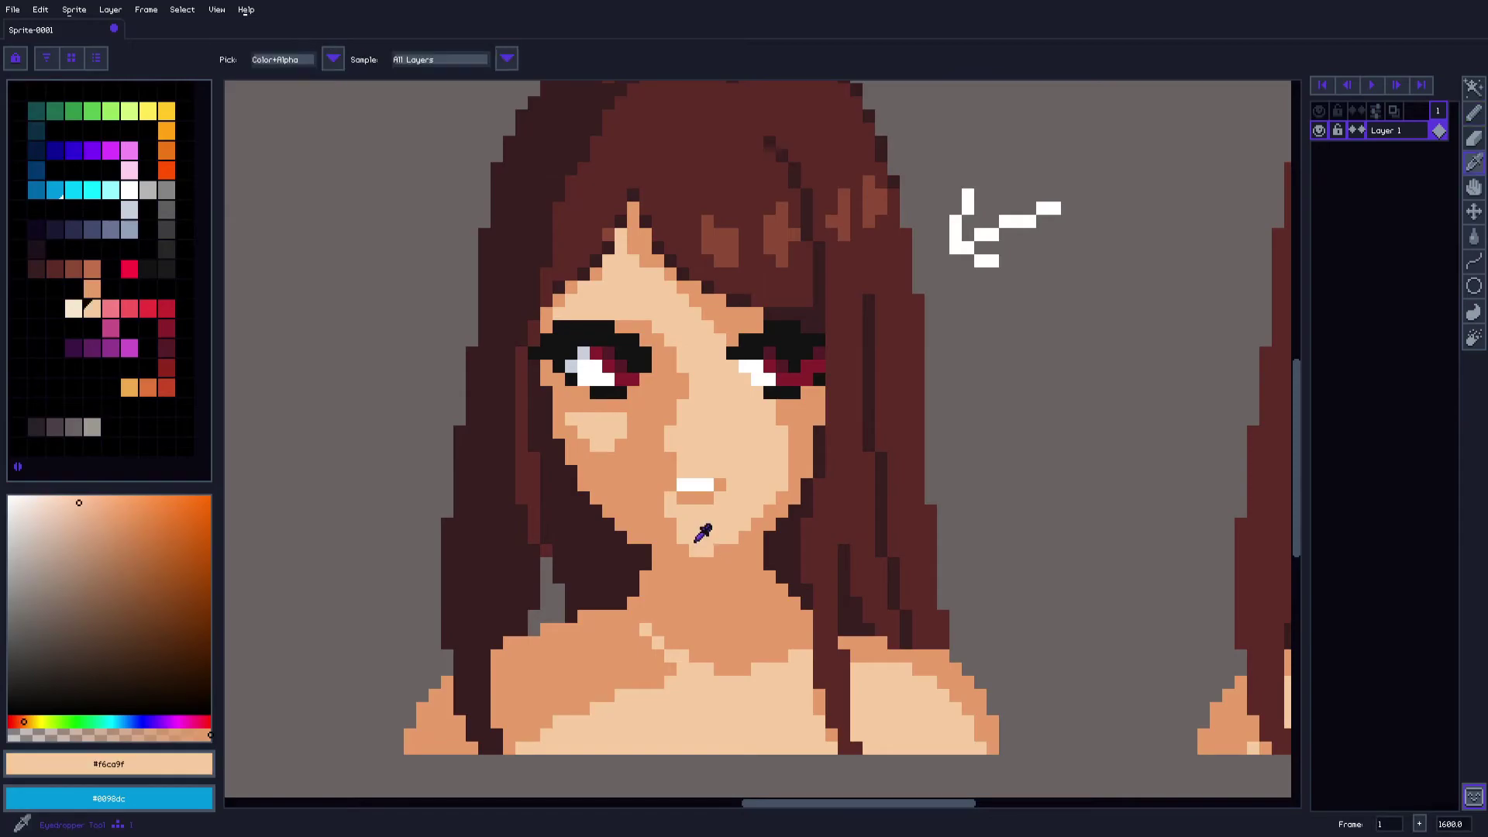
alt+click(731, 547)
scroll(737, 426, up, 5)
scroll(736, 426, left, 3)
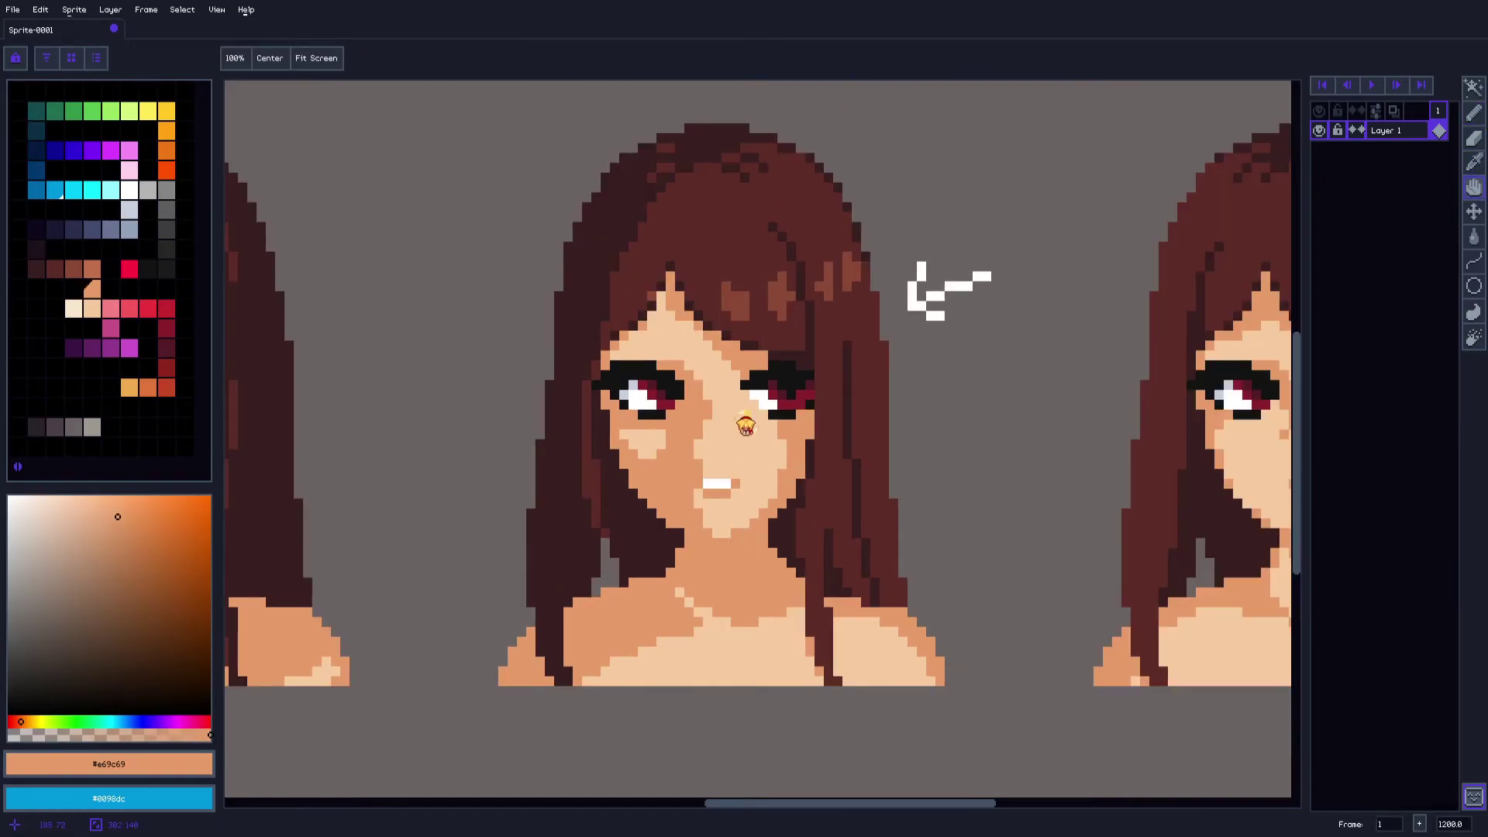
Darken the third portrait's hair above the forehead peak and along the fringe's shaded side with #391f21 strands
key(o)
click(673, 373)
scroll(676, 366, up, 2)
key(b)
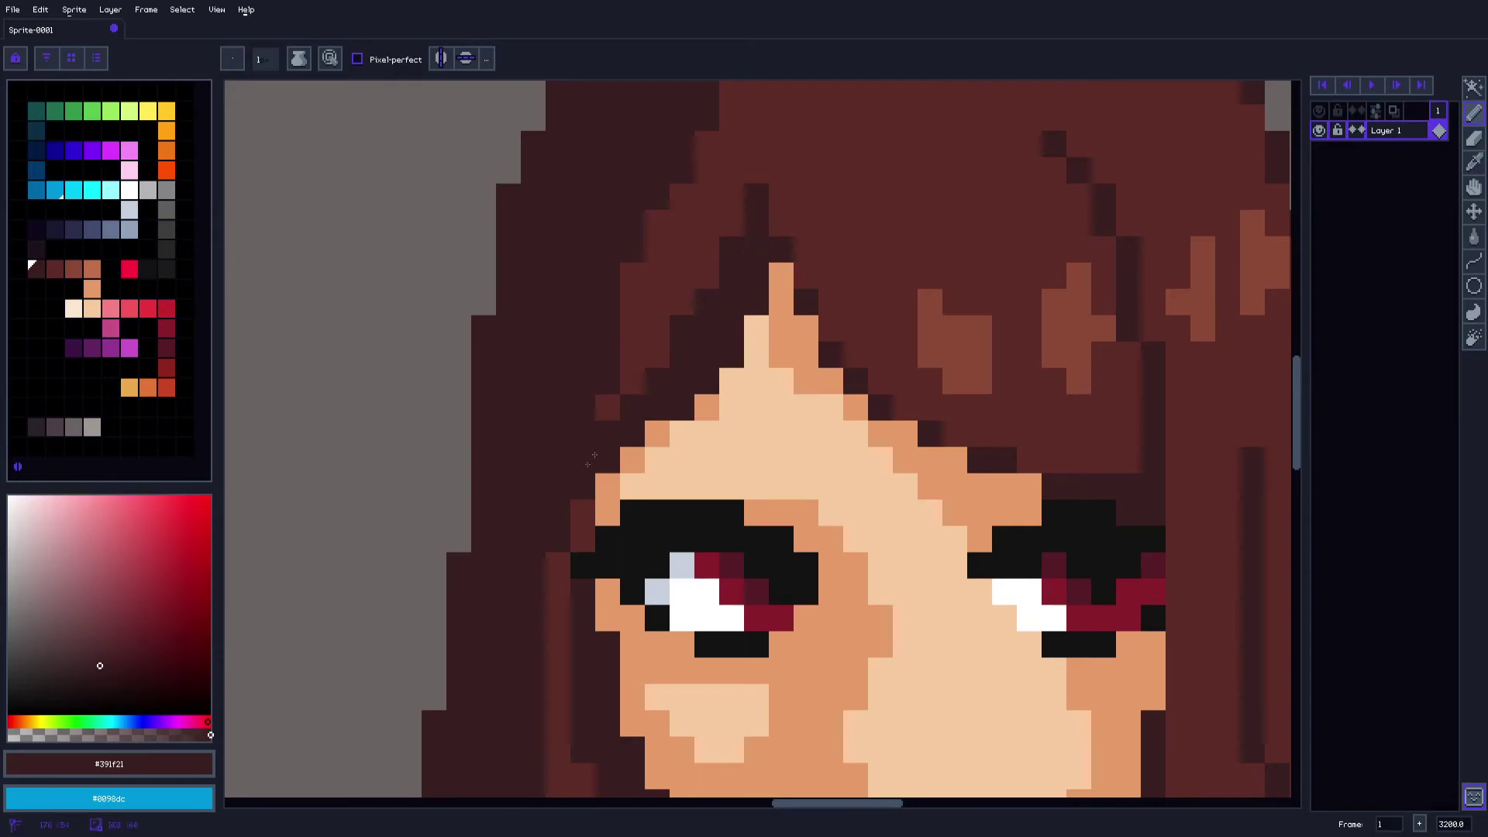
scroll(591, 460, up, 3)
drag(733, 232, 743, 377)
drag(699, 248, 707, 403)
drag(658, 475, 682, 423)
scroll(682, 422, down, 2)
scroll(742, 403, down, 2)
key(i)
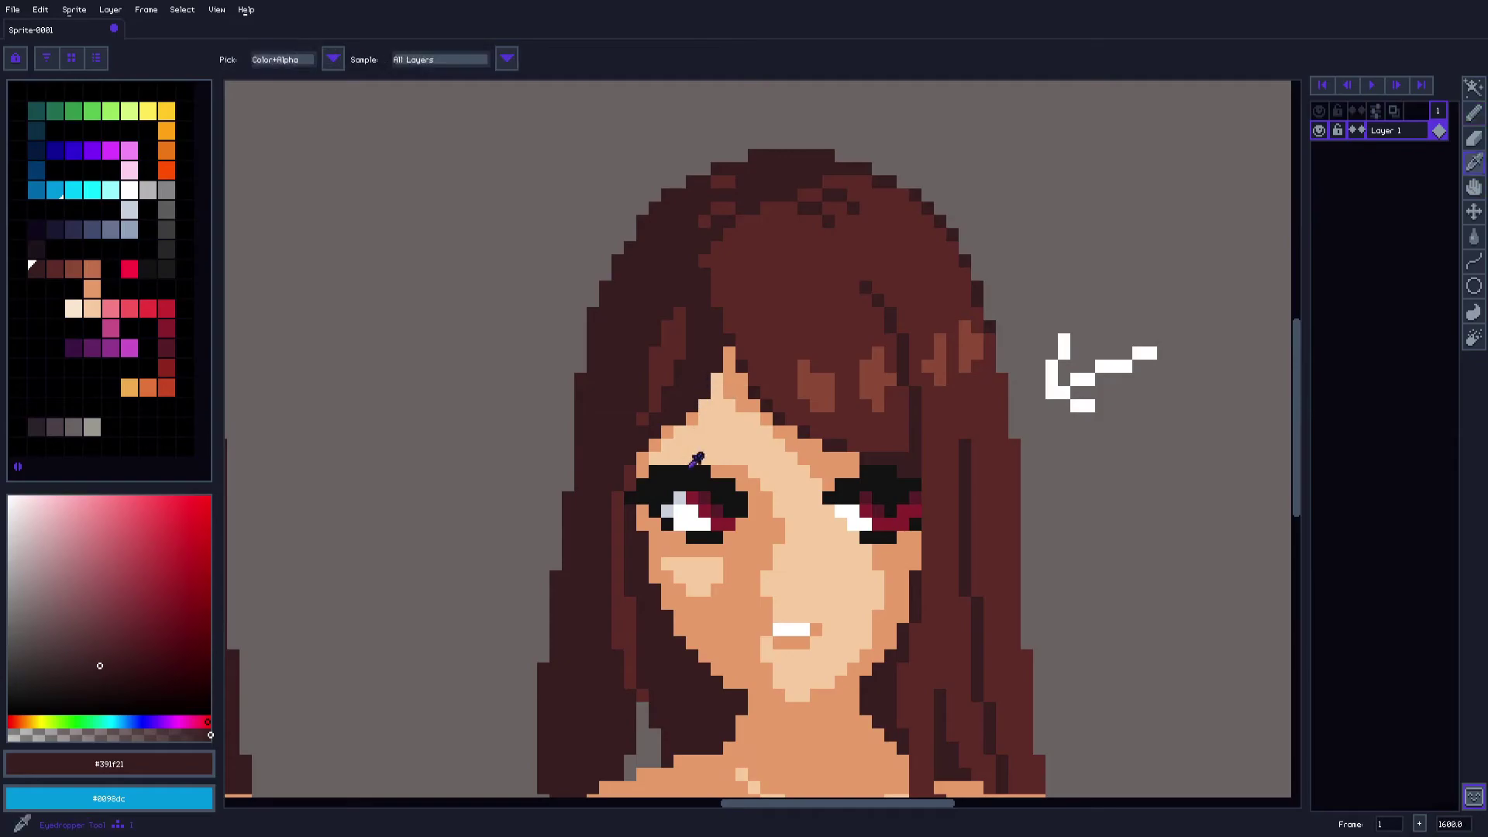
Shade the third portrait's forehead above the eye on the side away from the light with #e69c69
click(721, 471)
key(b)
drag(669, 448, 711, 465)
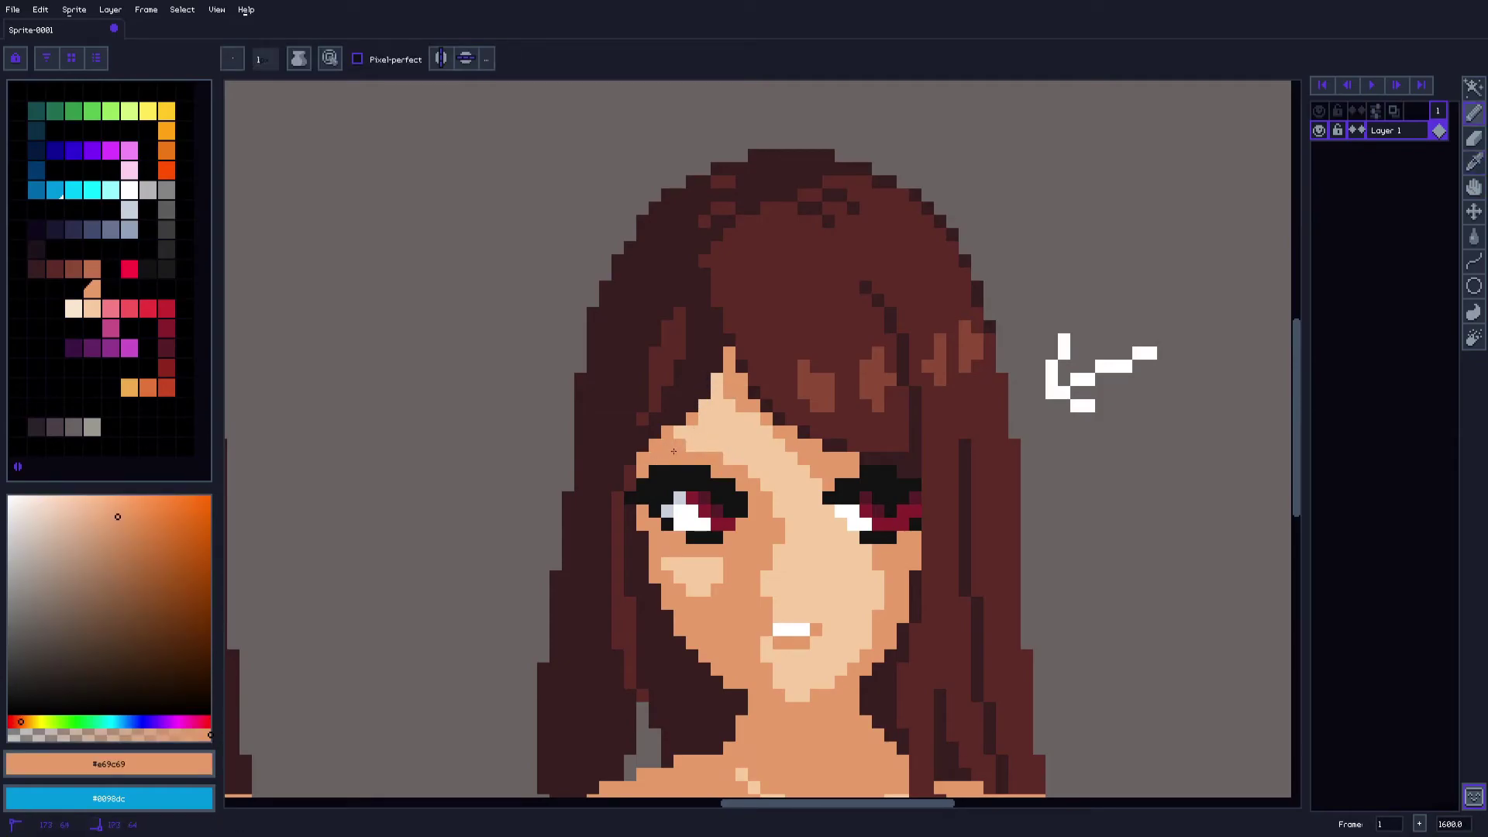
scroll(690, 455, down, 4)
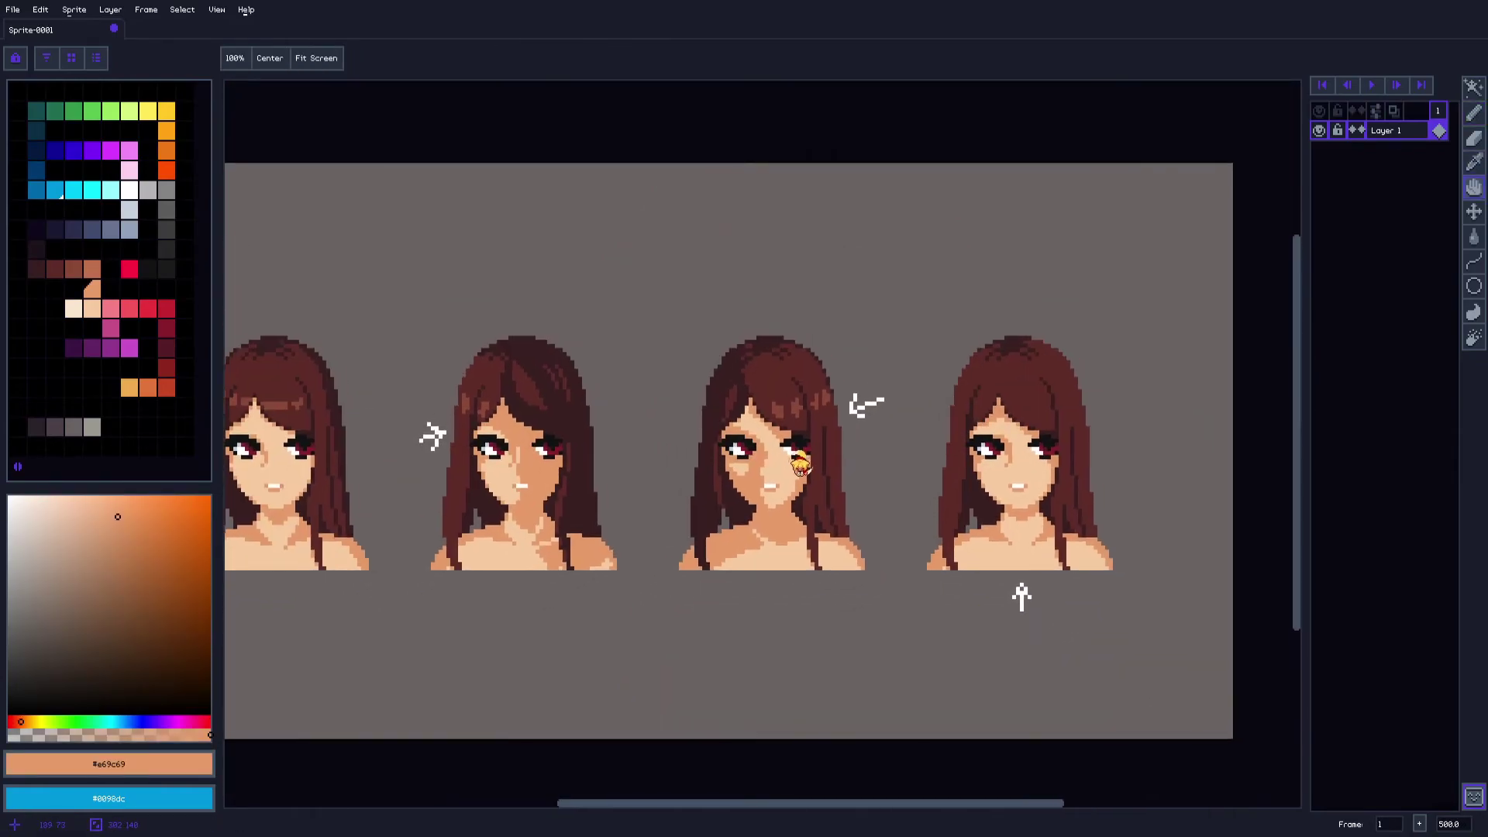
Compare the lighting across the portraits and examine the fourth portrait with its light arrow pointing up from below
drag(261, 396, 441, 392)
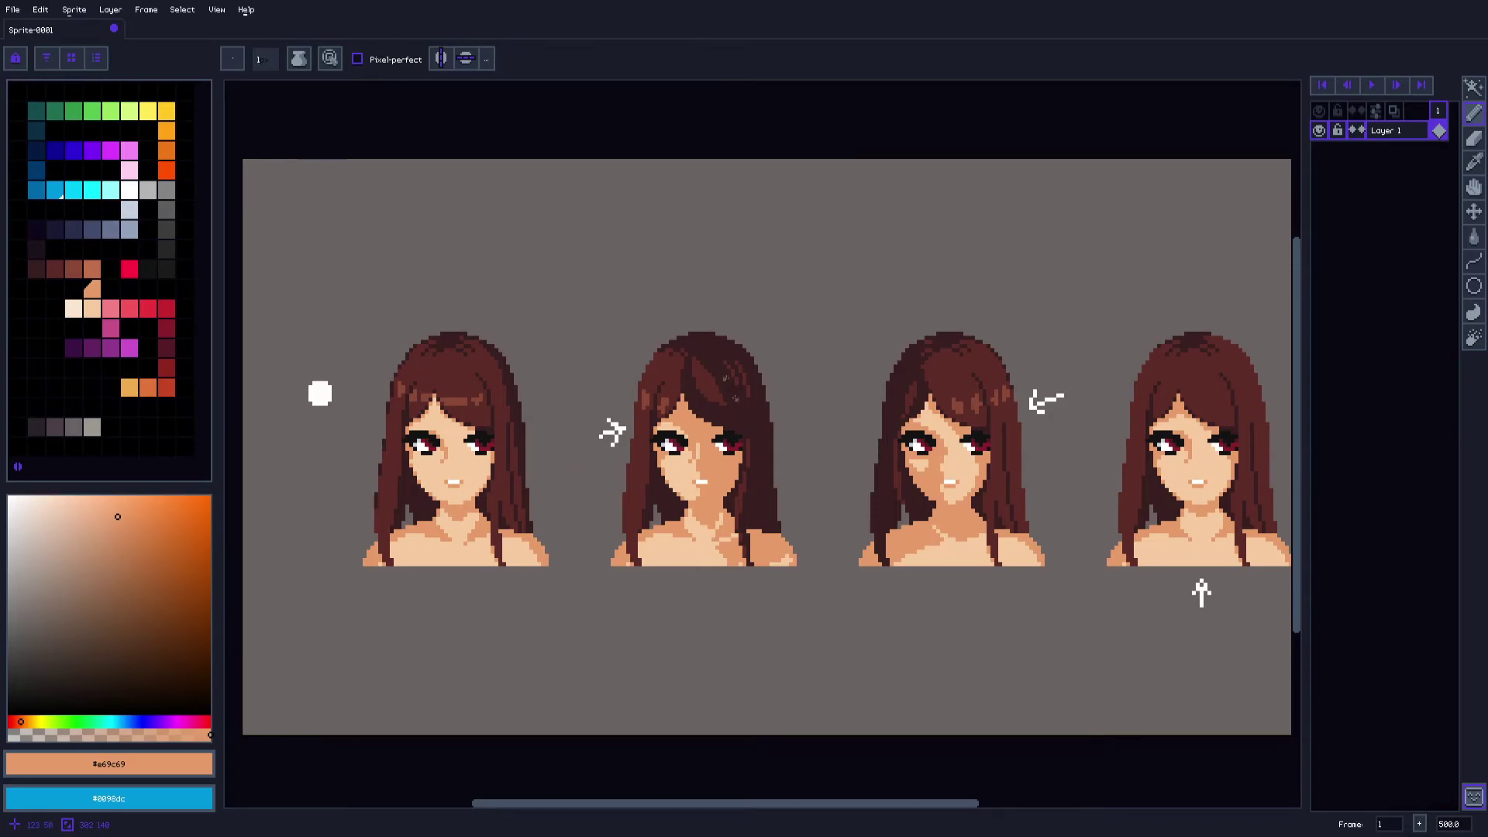
drag(998, 413, 785, 407)
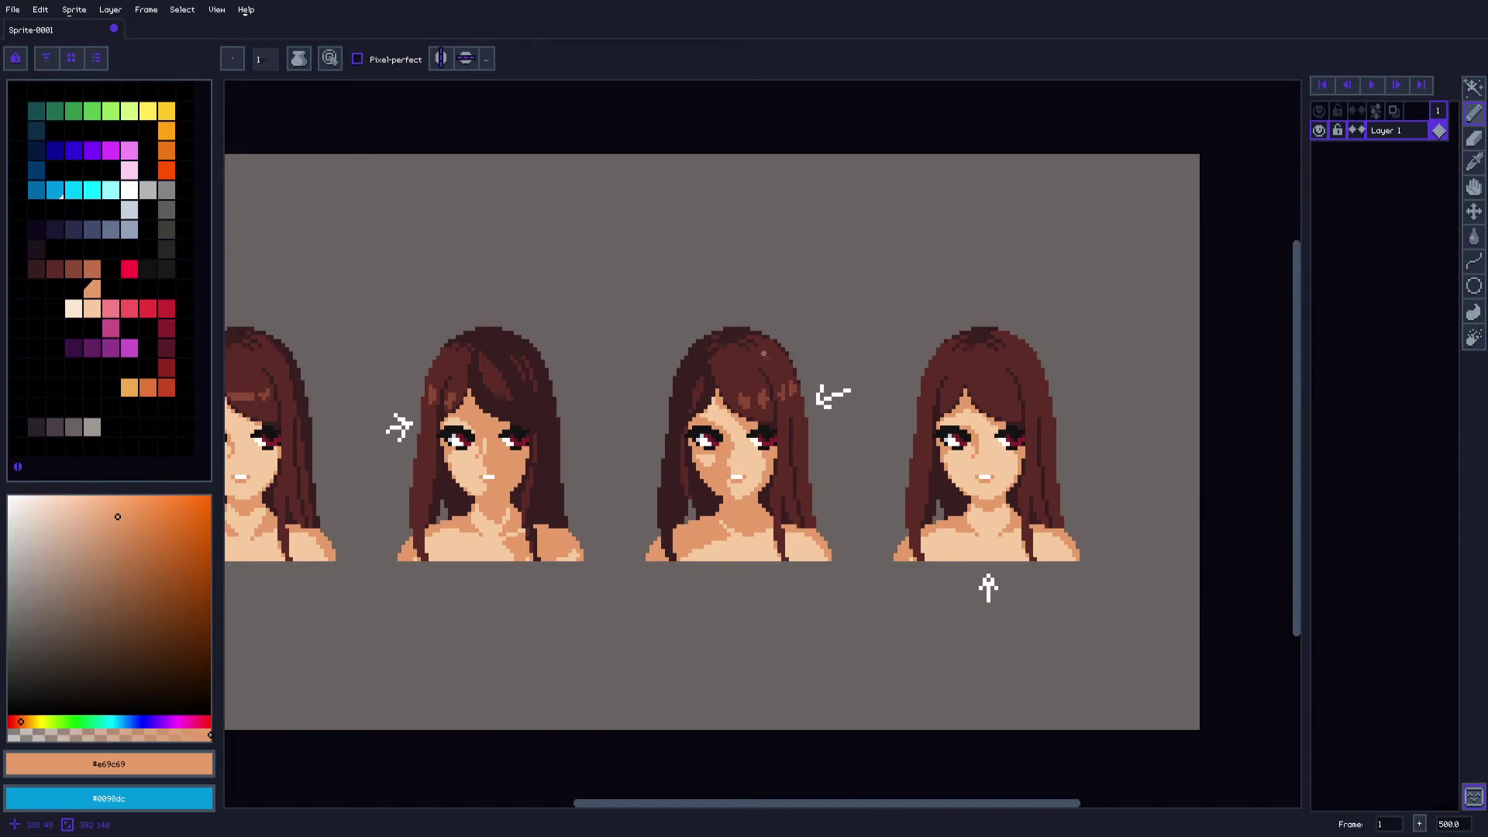
scroll(950, 402, down, 1)
scroll(854, 475, up, 2)
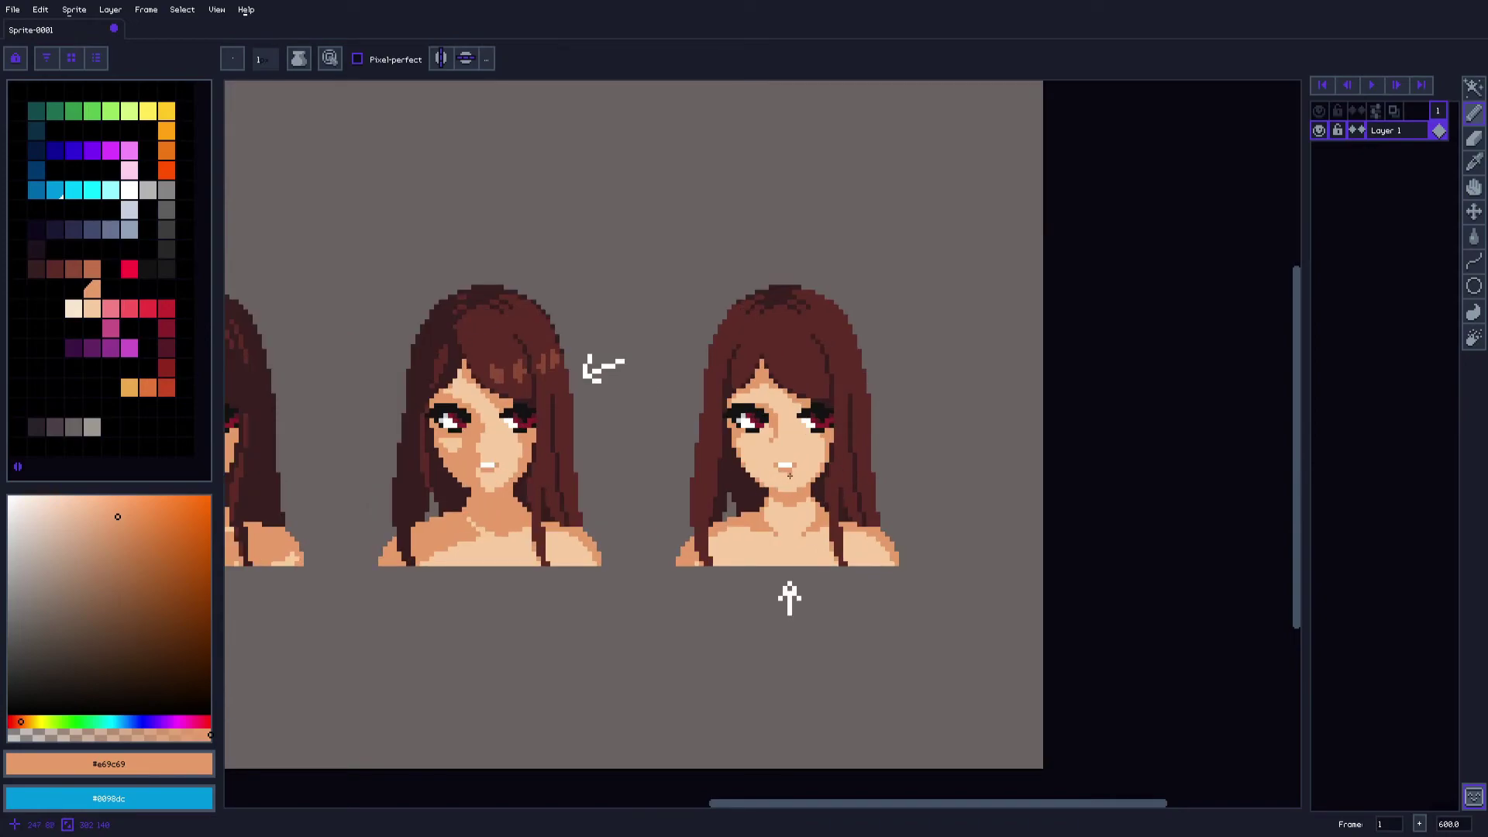
scroll(780, 493, up, 1)
key(o)
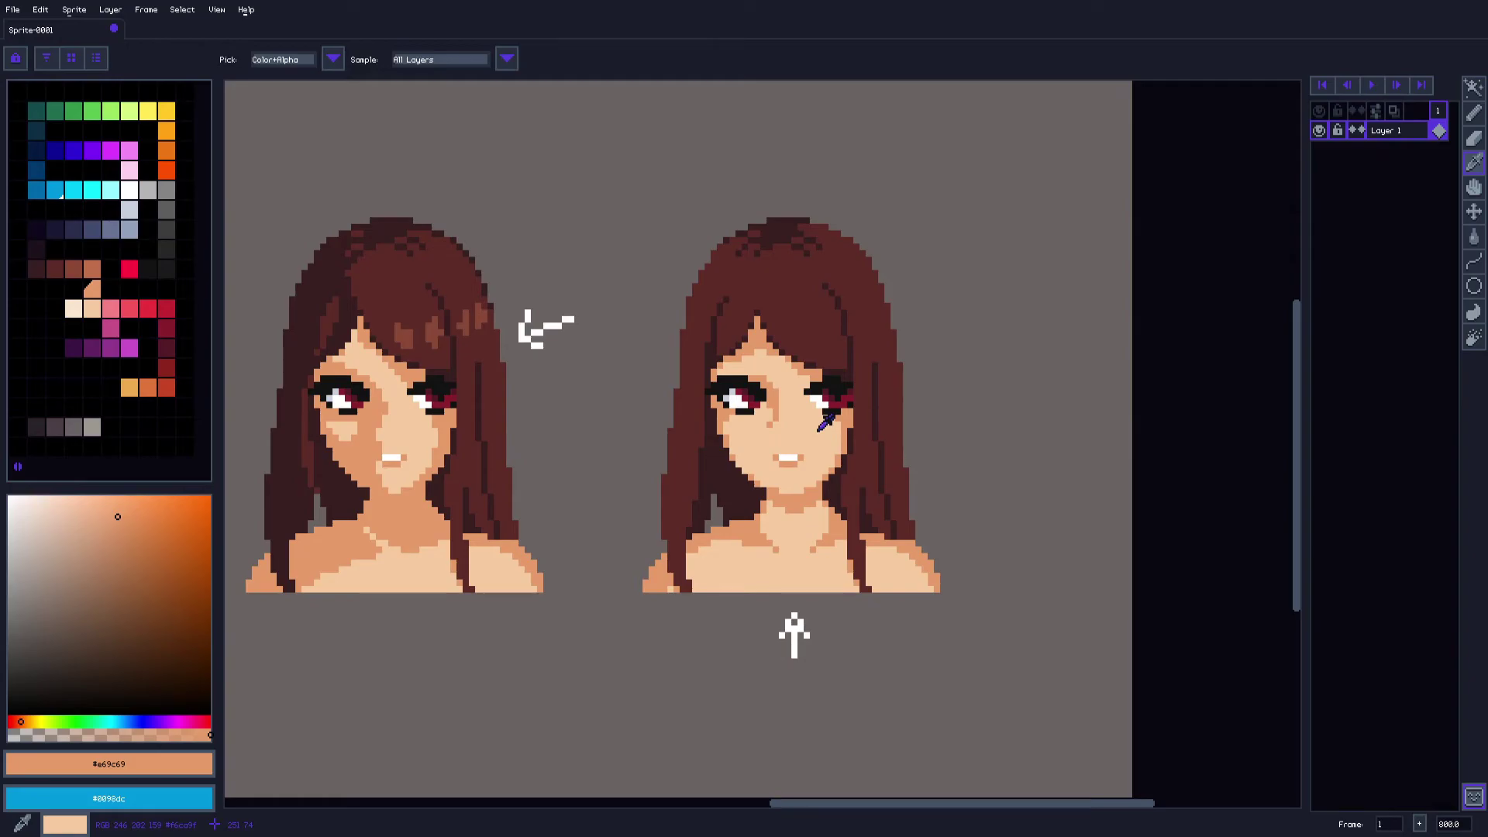
scroll(764, 426, up, 2)
scroll(769, 423, down, 1)
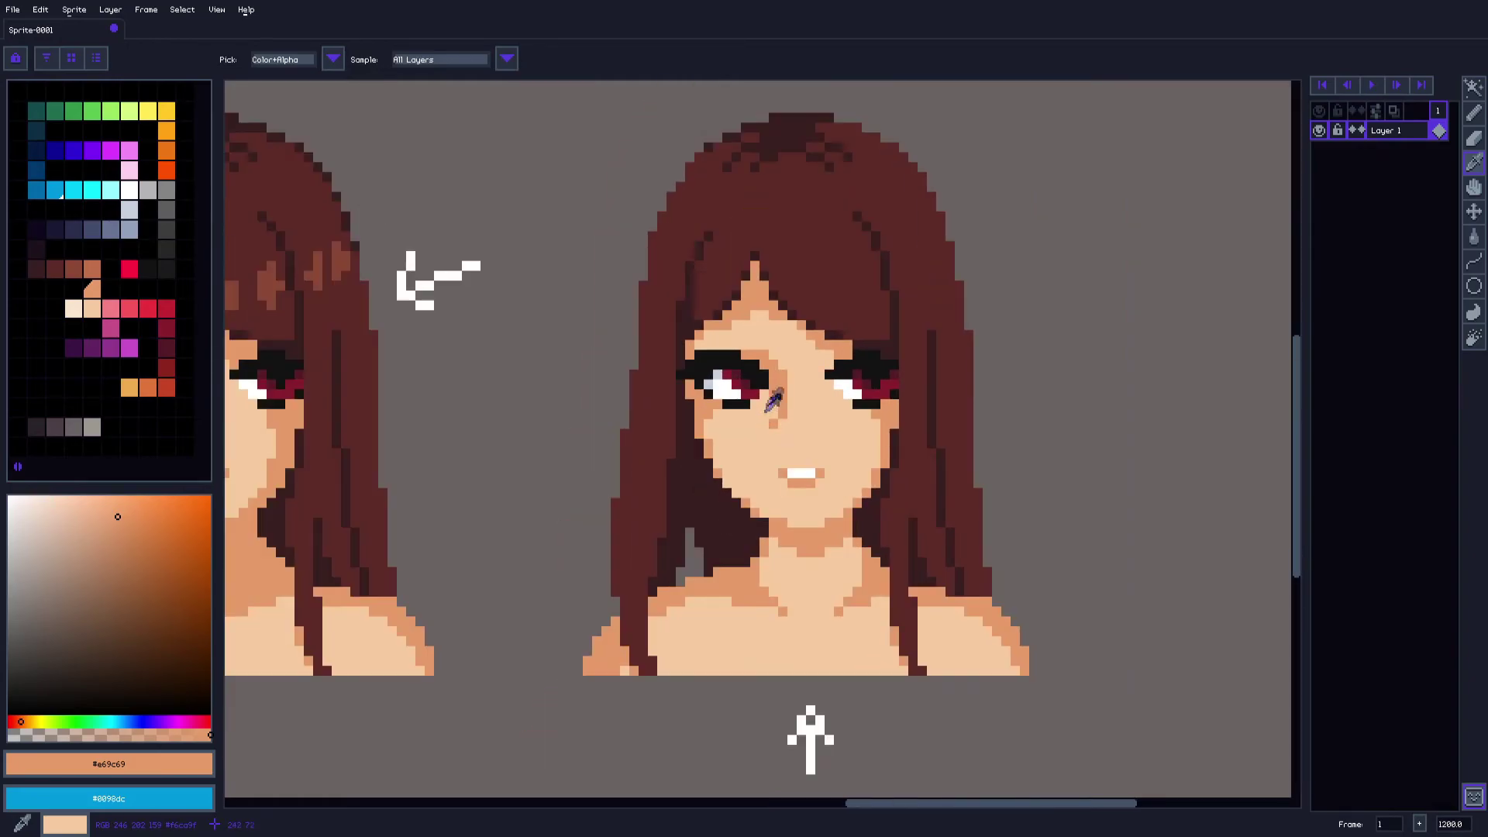
drag(794, 333, 794, 371)
key(o)
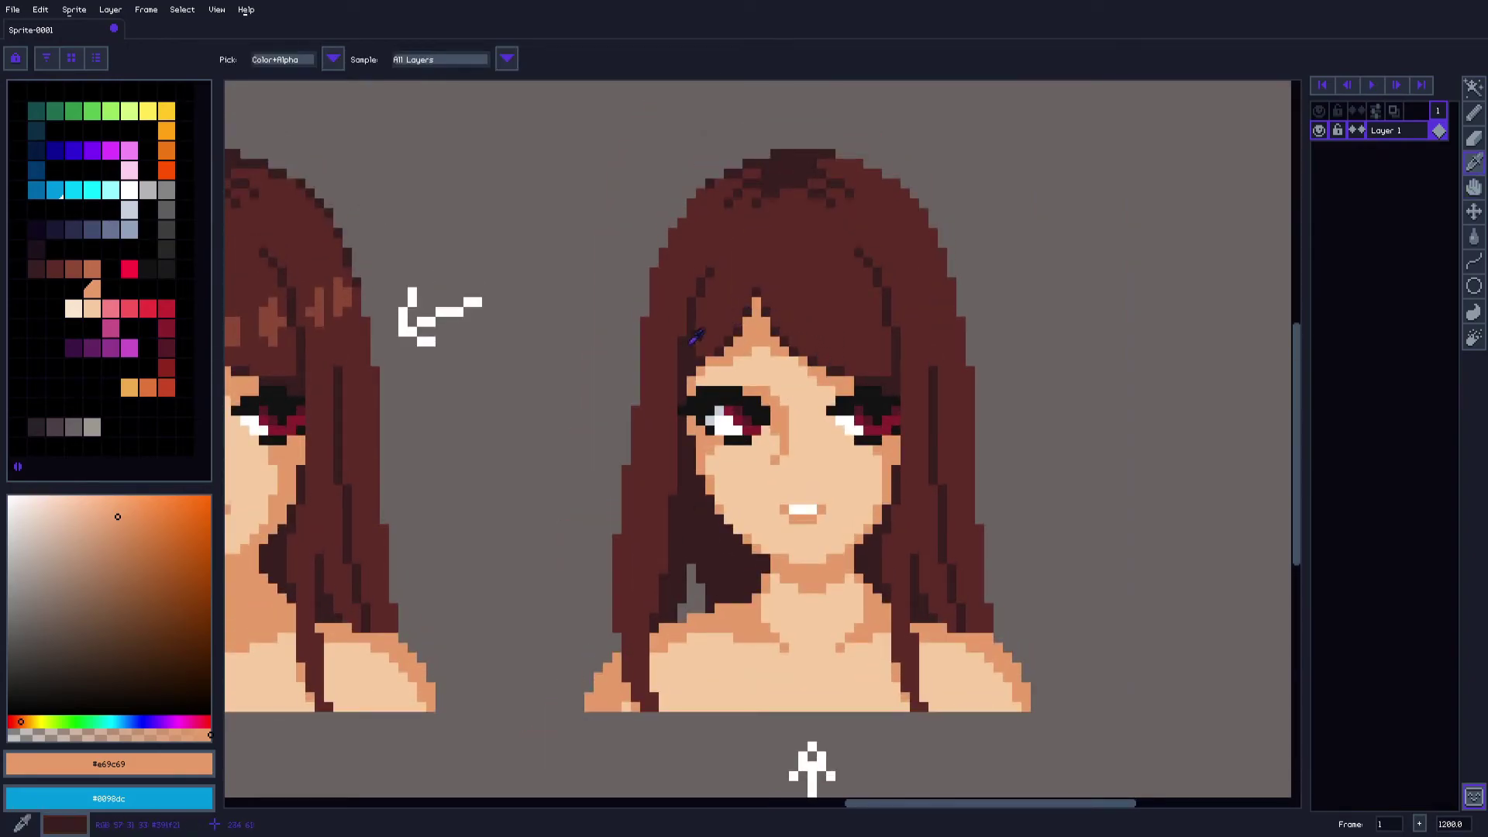
scroll(922, 431, up, 1)
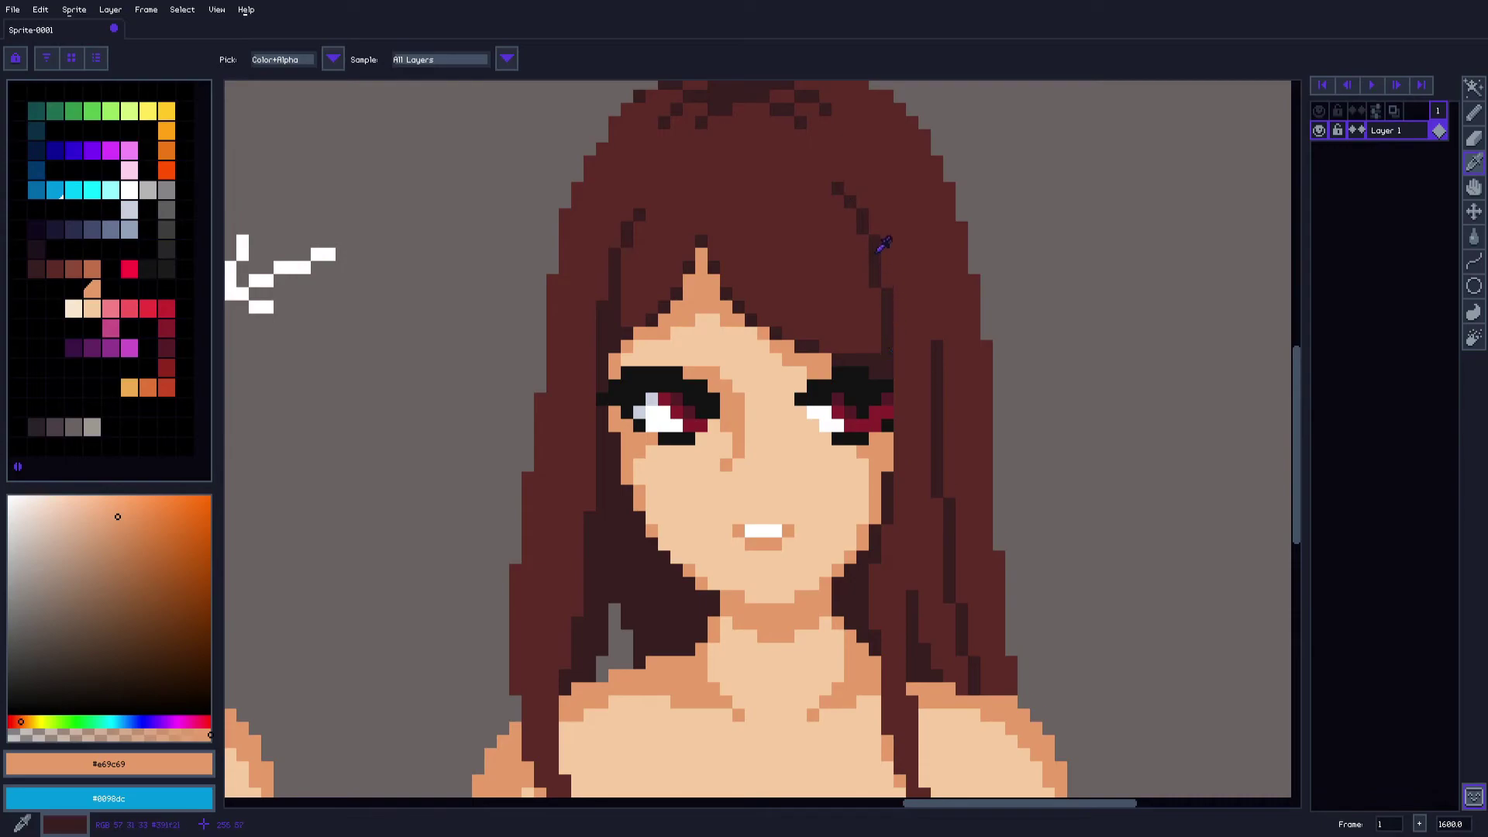
Draw a jagged #391f21 boundary across the fourth portrait's hair at eye level and fill the hair above it
click(895, 355)
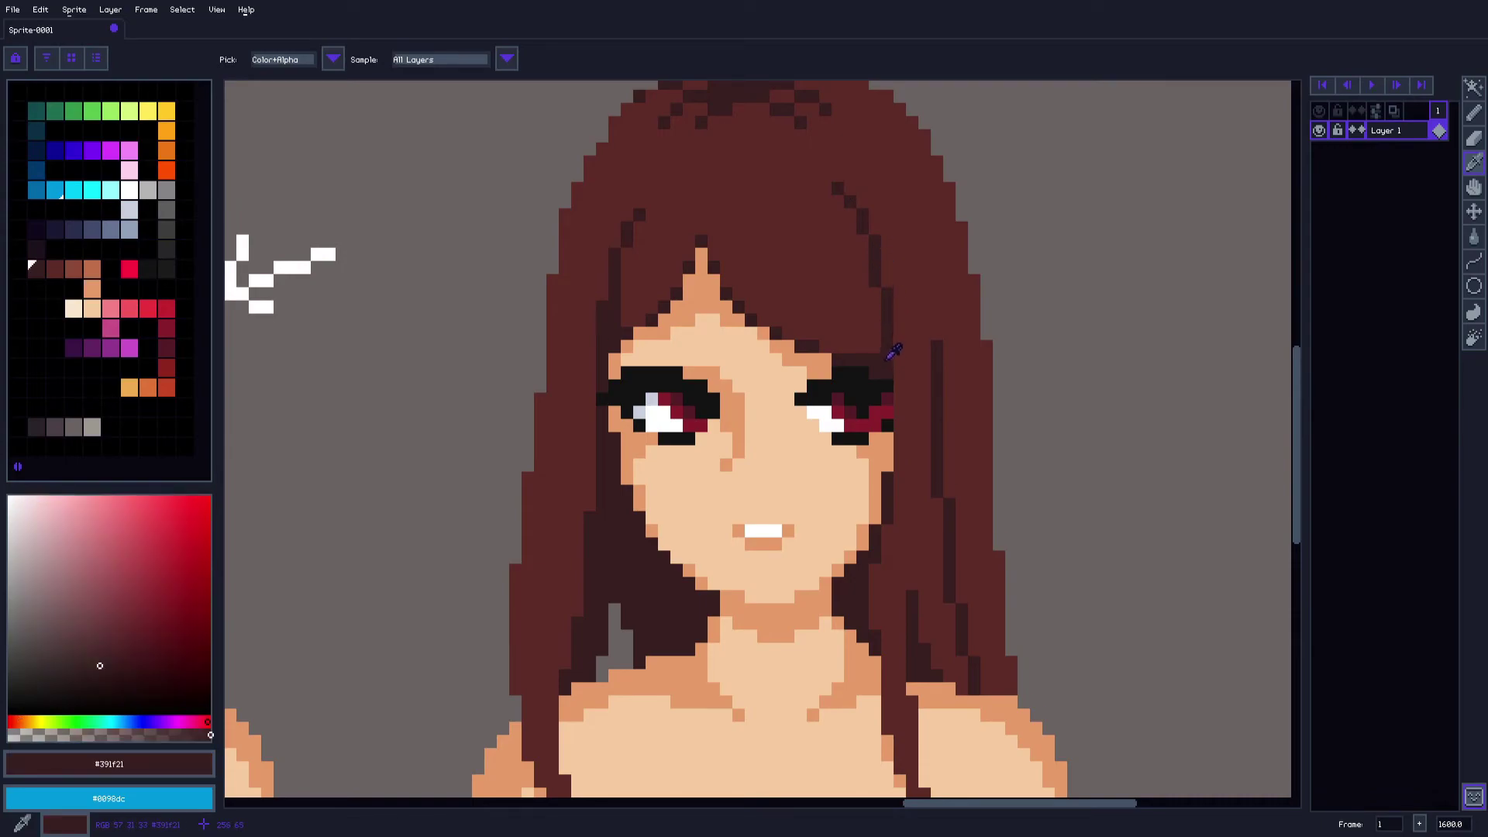
drag(675, 253, 721, 295)
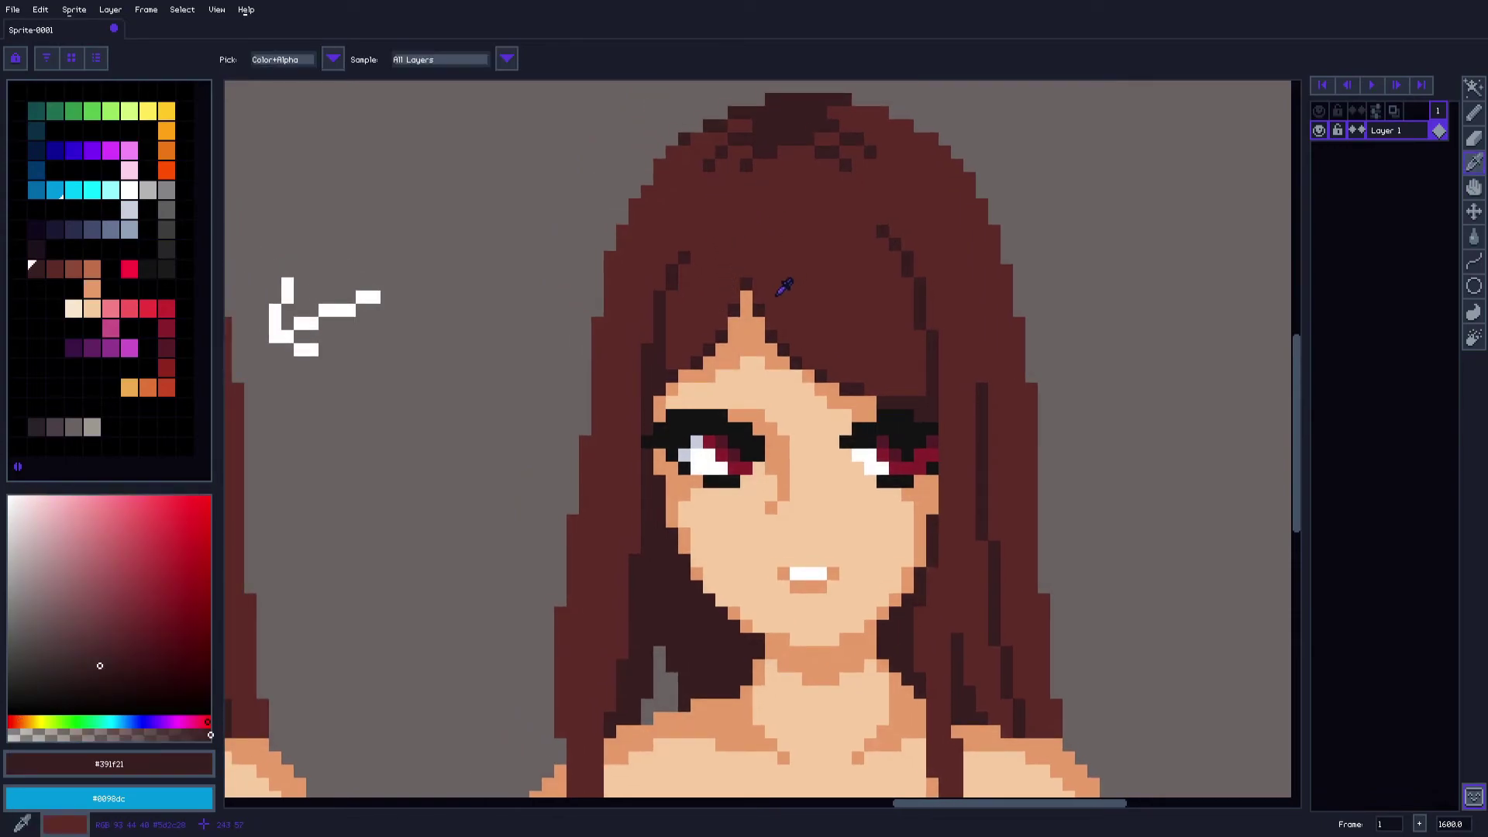
key(b)
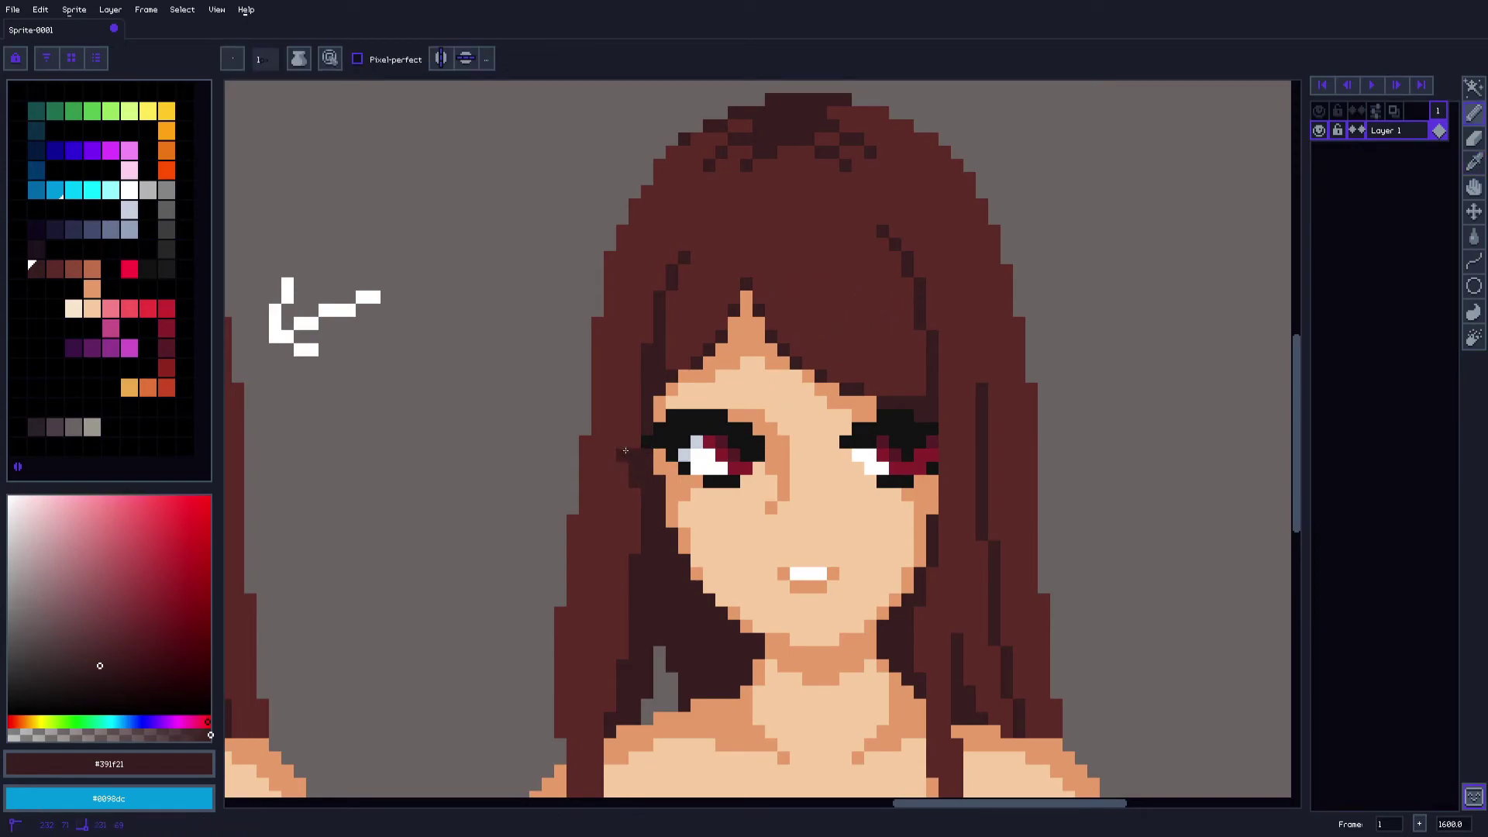
mouse_move(946, 442)
mouse_down()
mouse_move(906, 427)
mouse_move(992, 415)
mouse_up()
drag(922, 371, 952, 442)
key(i)
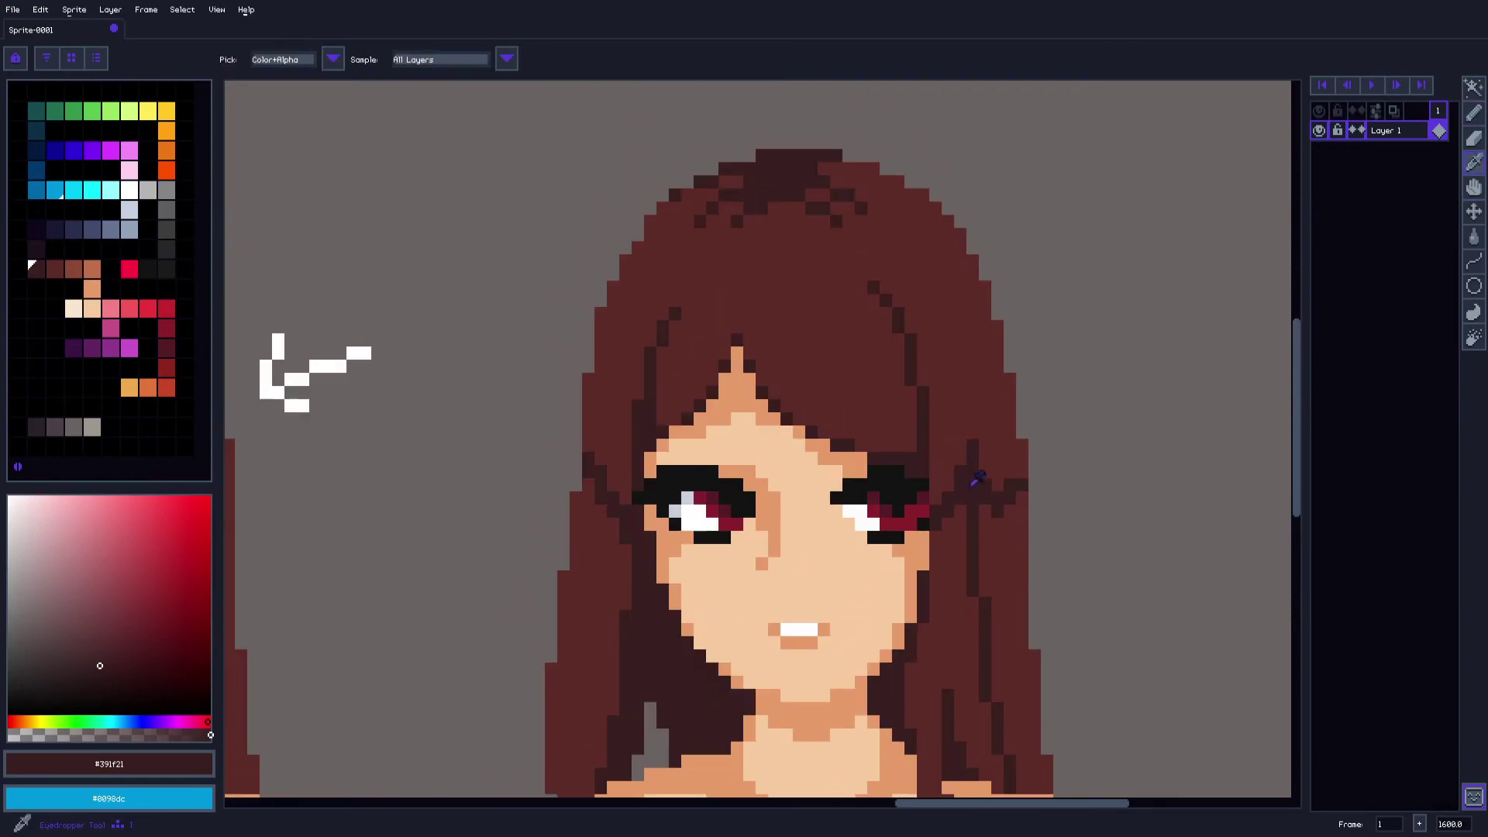
key(g)
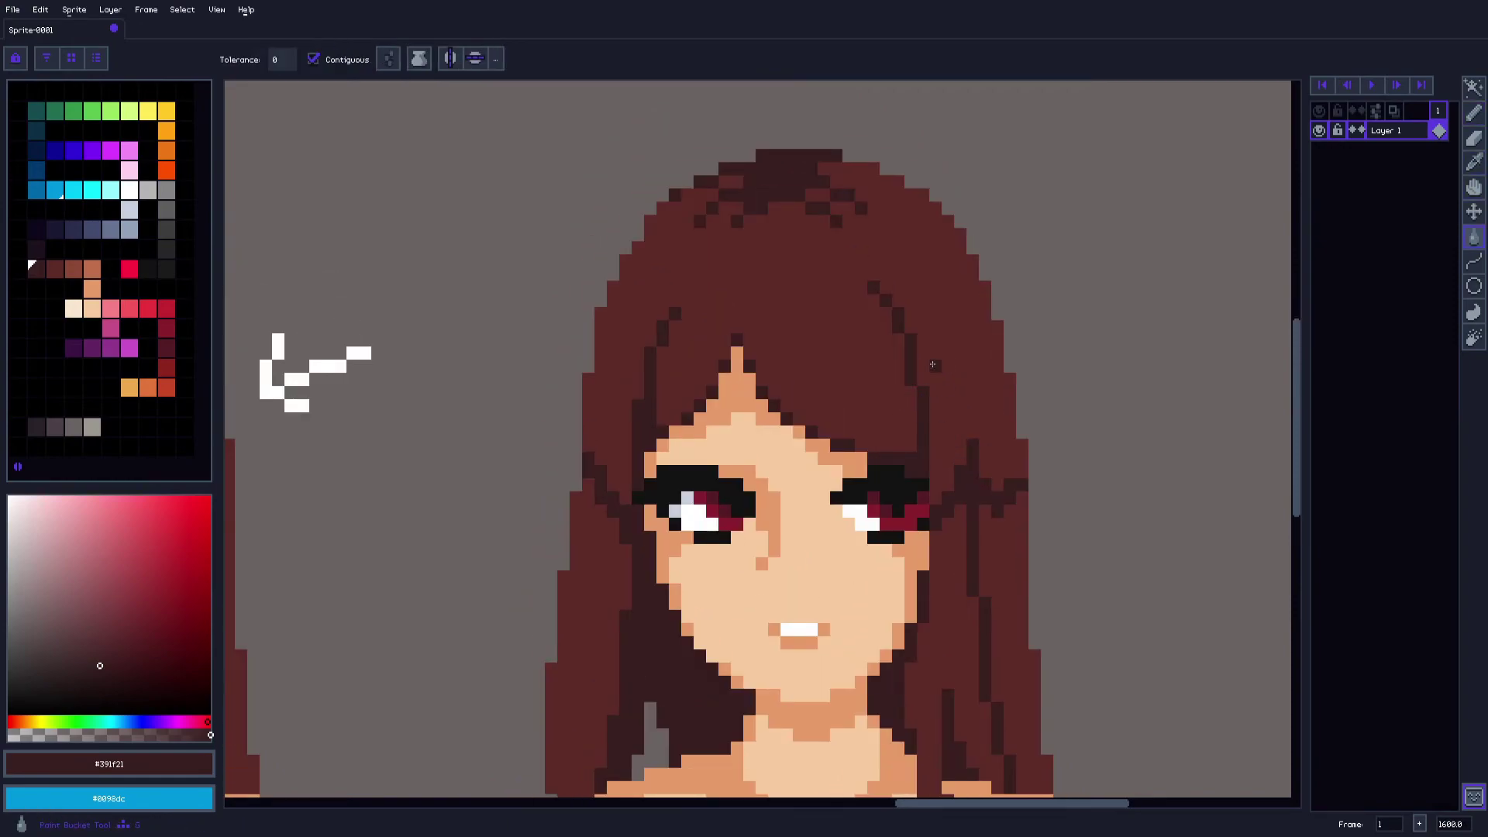
click(938, 355)
Cover the leftover lighter patches at the fourth portrait's crown and extend #391f21 strands down the hair beside the right-hand eye
key(i)
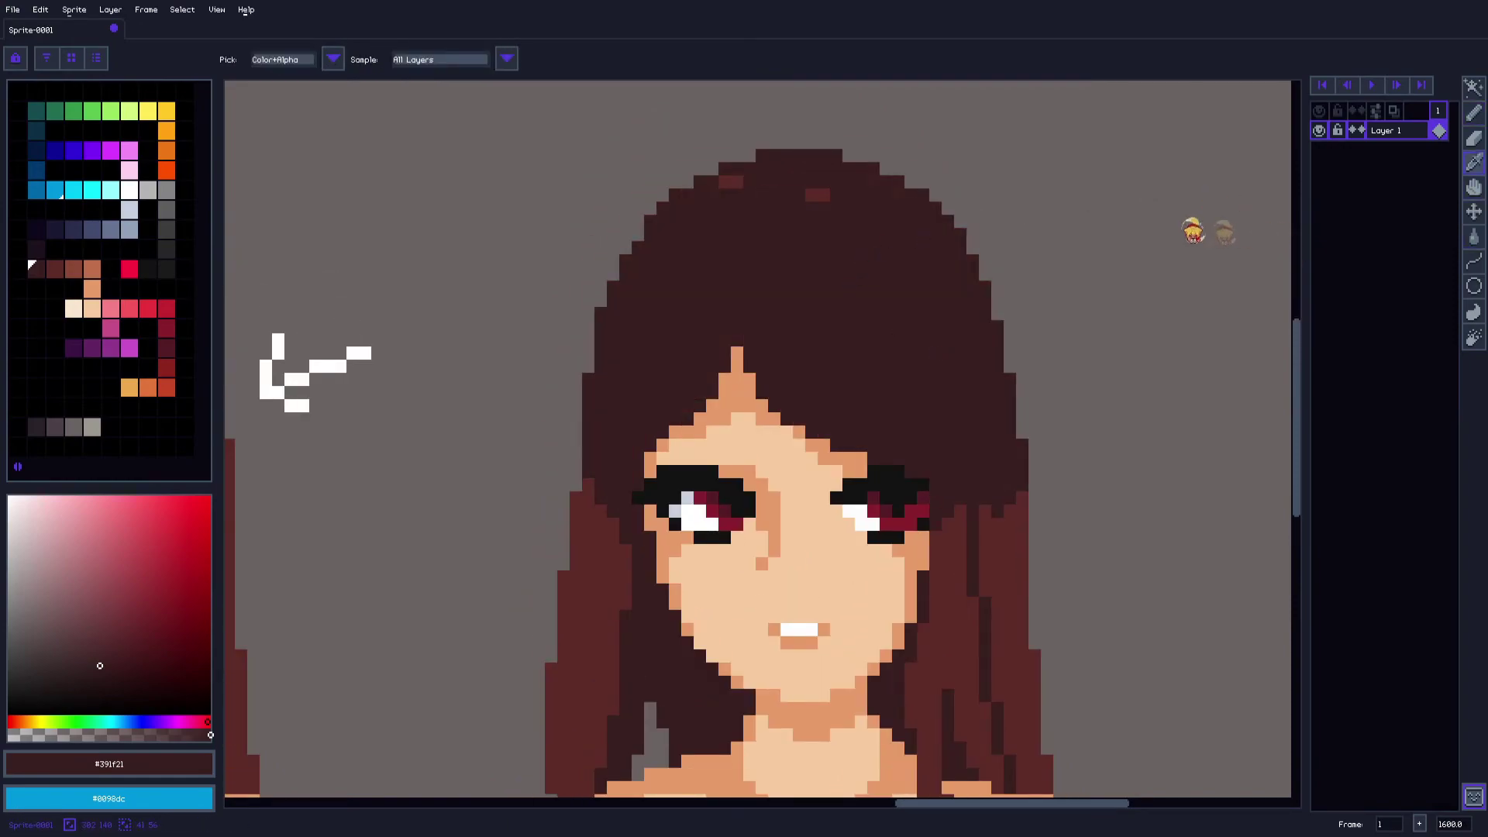
key(b)
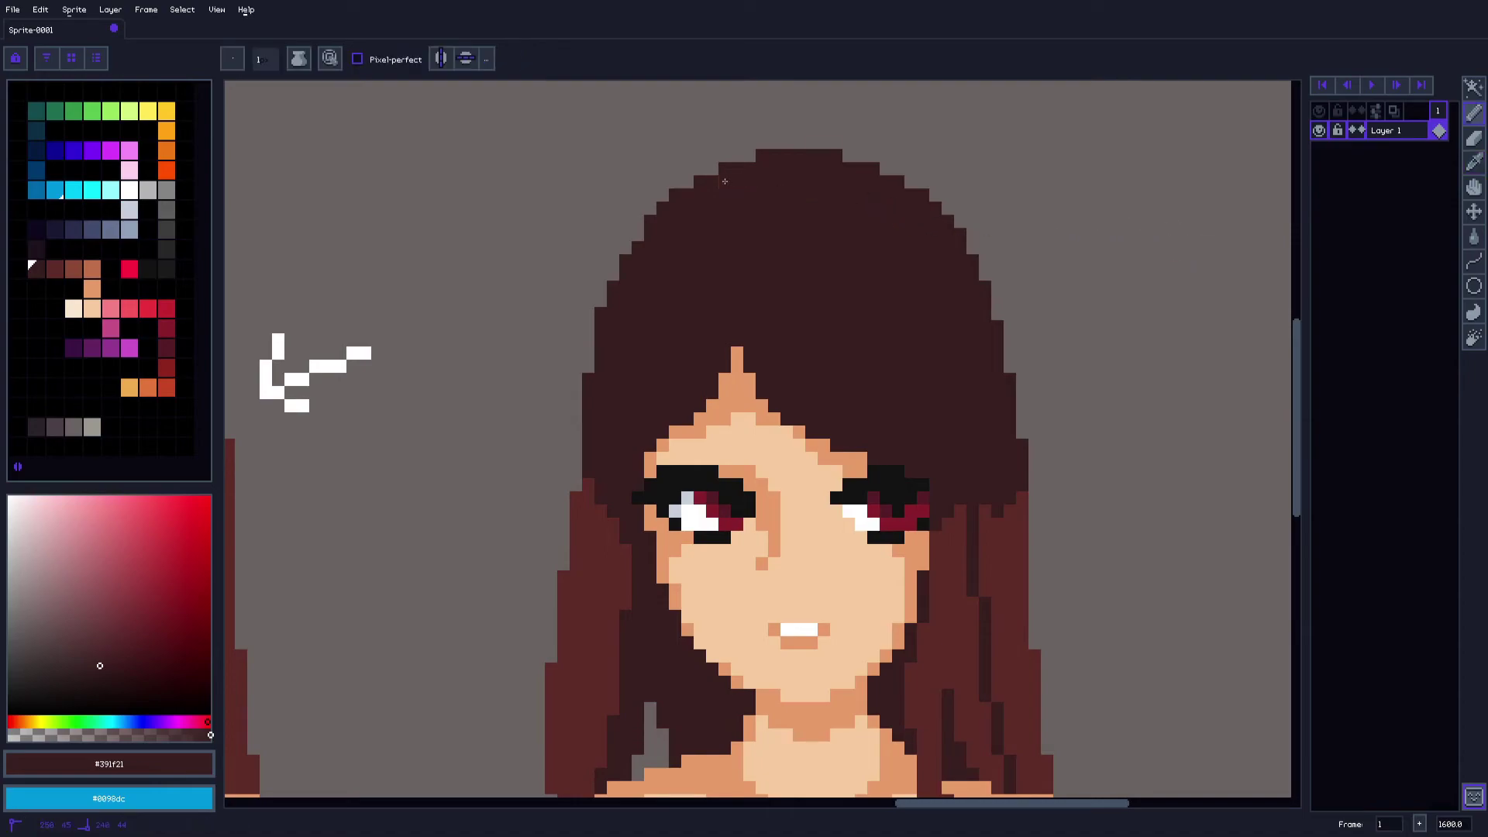
scroll(868, 294, down, 3)
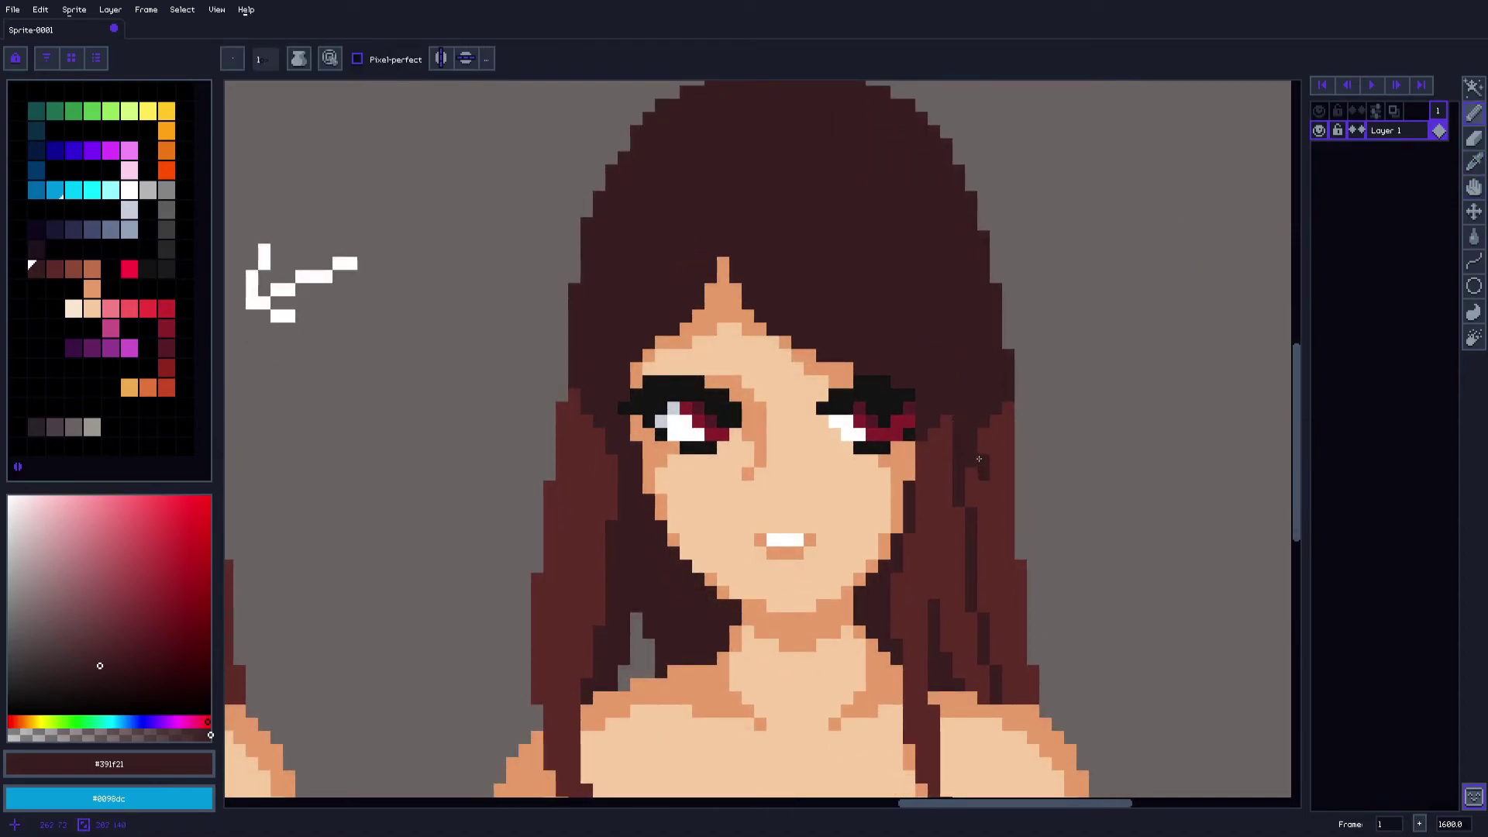
scroll(1004, 406, down, 2)
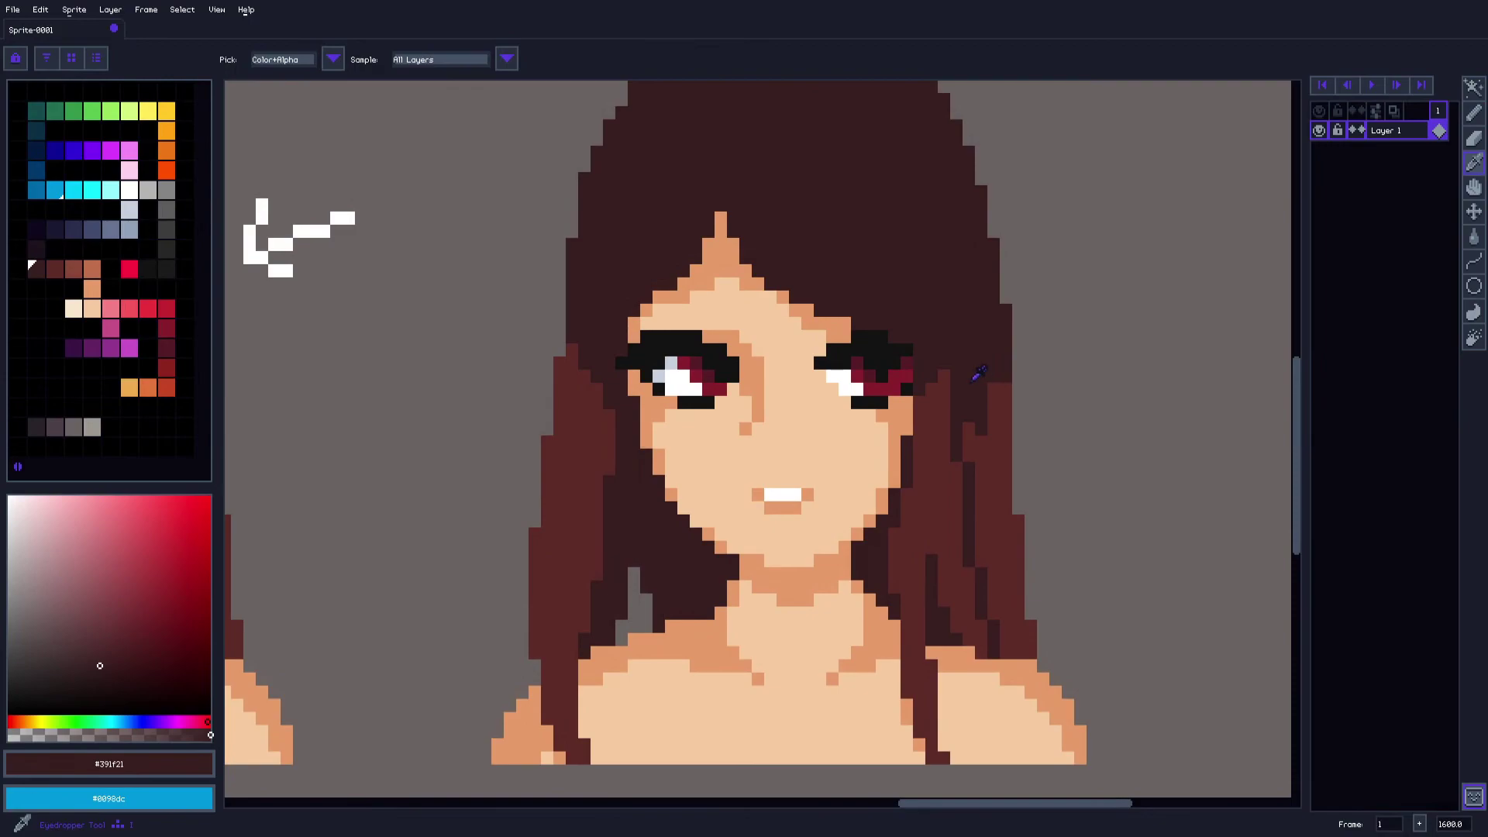
drag(942, 377, 943, 417)
Try to lower the dark hair boundary to mouth level in the right-hand lock and fill above it with #391f21
key(i)
key(b)
drag(920, 468, 1017, 482)
key(g)
click(991, 464)
click(936, 444)
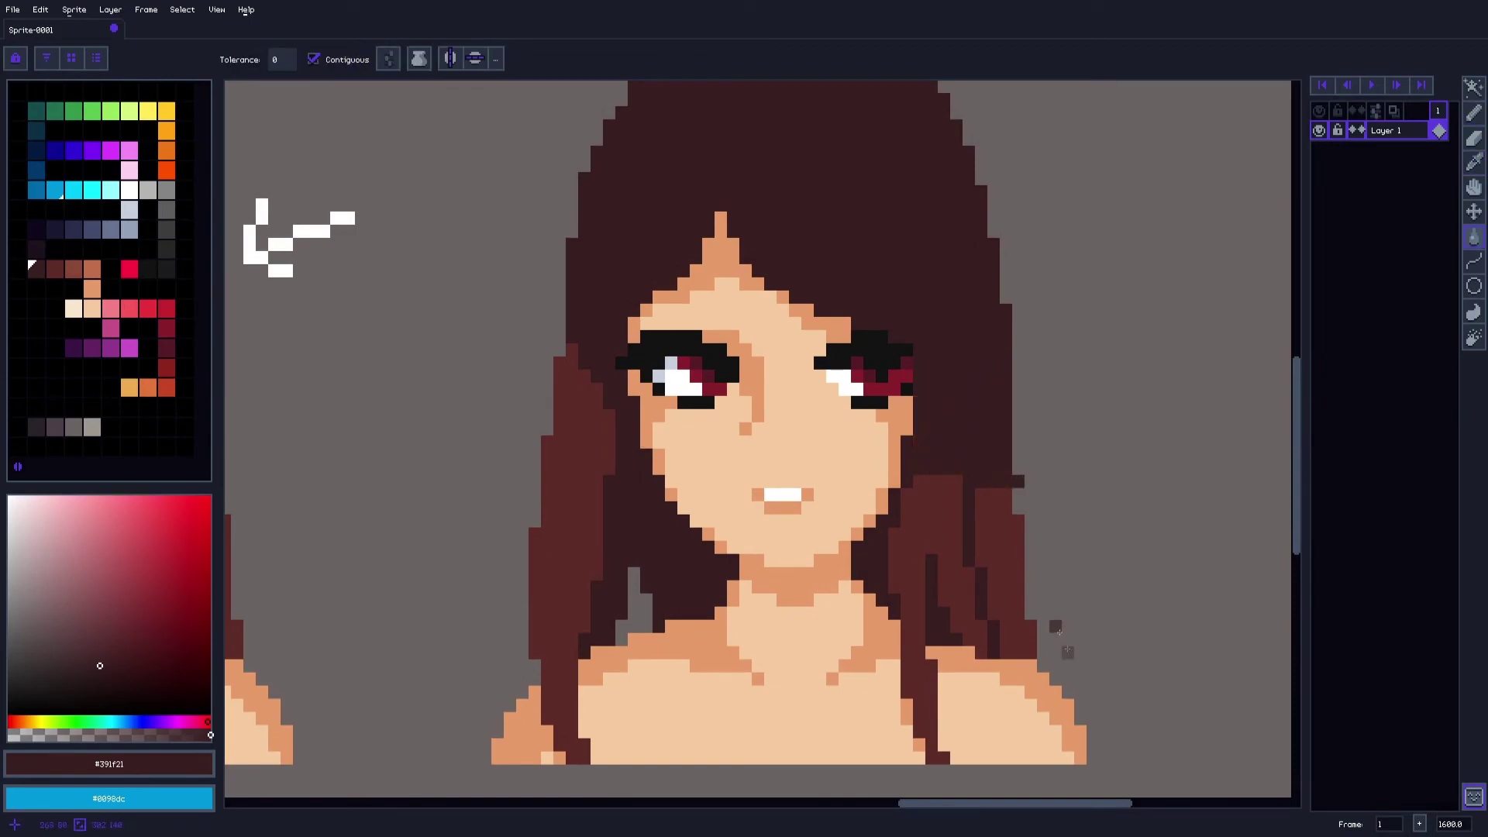
key(ctrl+z)
key(ctrl+z)
key(ctrl+z)
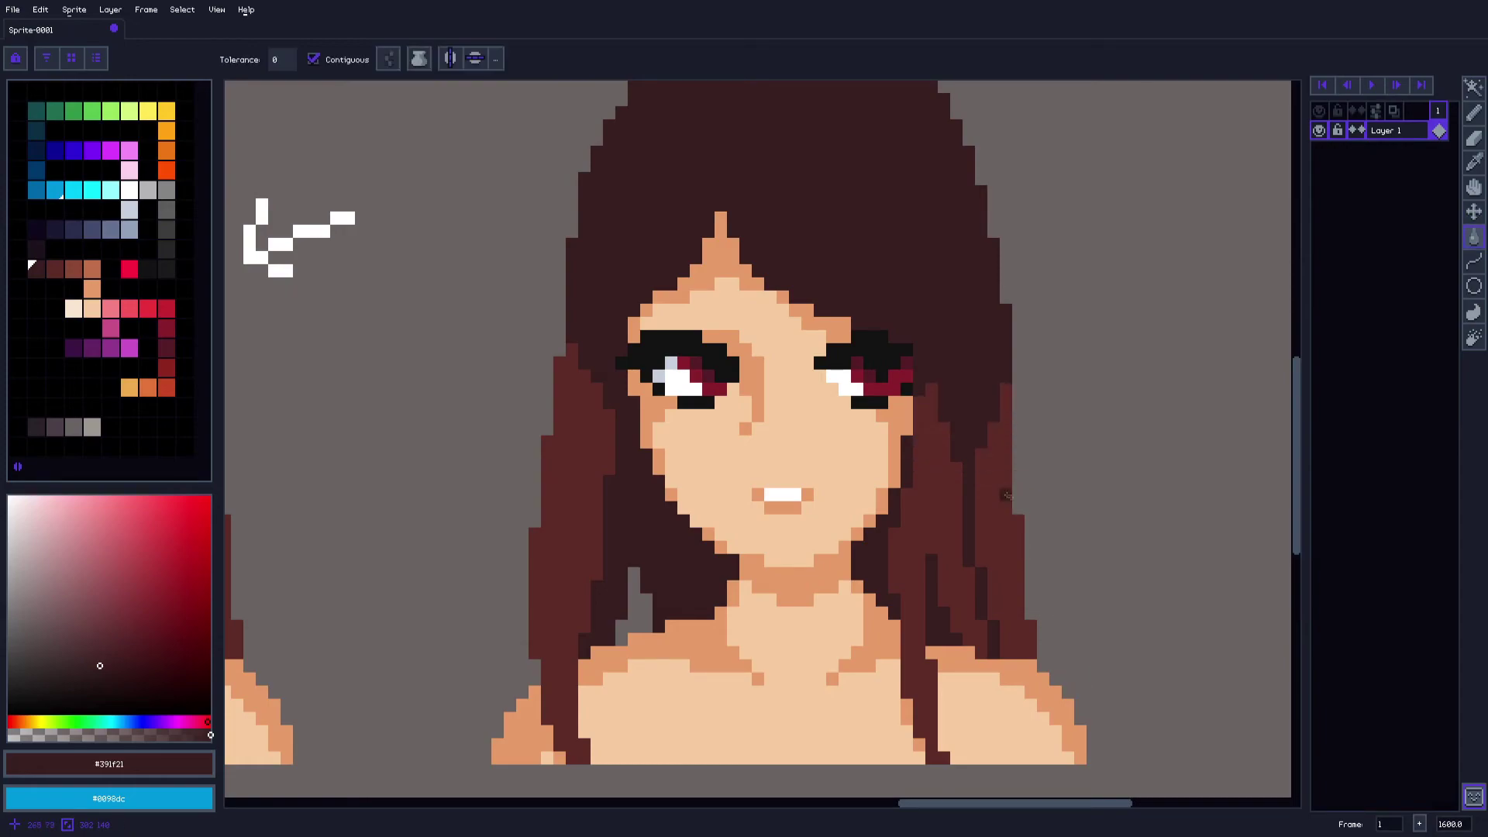
Paint a #391f21 strand hanging from the dark boundary into the fourth portrait's left-hand hair lock
key(i)
click(944, 419)
key(b)
drag(988, 439, 1113, 437)
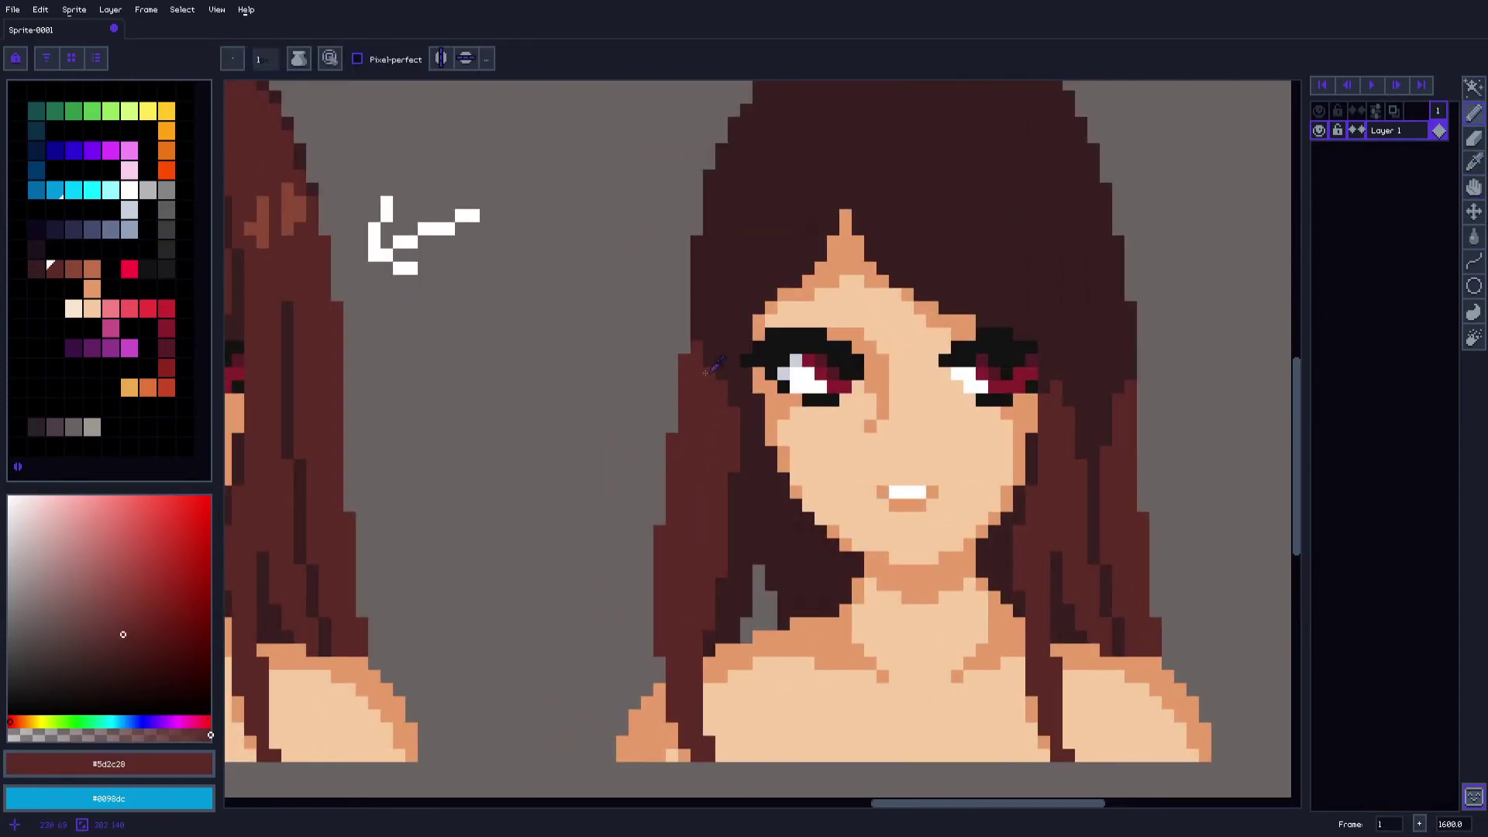
alt+click(750, 435)
drag(709, 453, 713, 401)
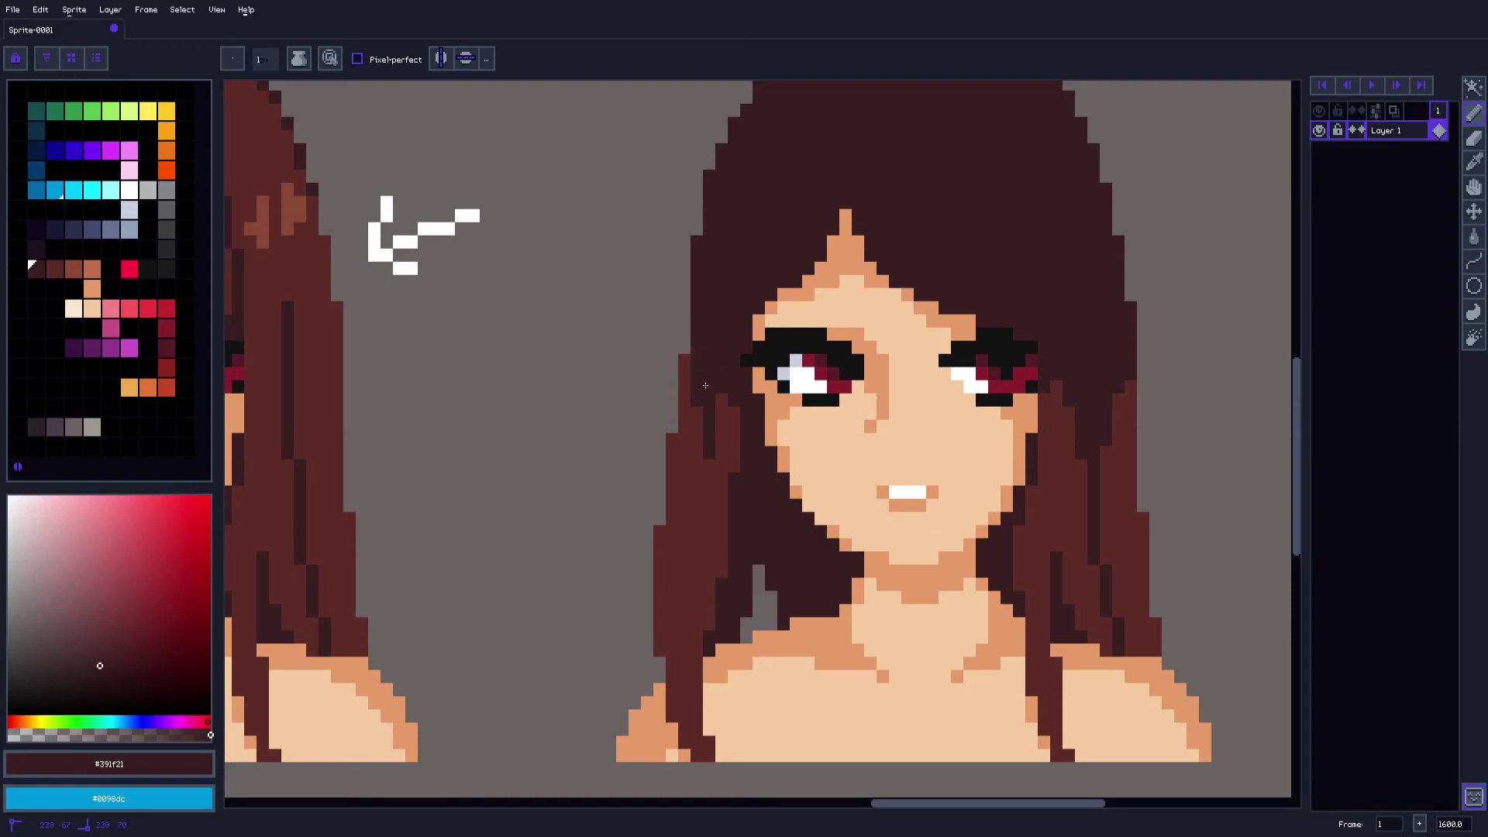
Draw a #e69c69 boundary across the brow area between the eyes and fill the fourth portrait's forehead above it
scroll(686, 389, right, 2)
key(o)
click(821, 364)
scroll(845, 339, up, 2)
key(b)
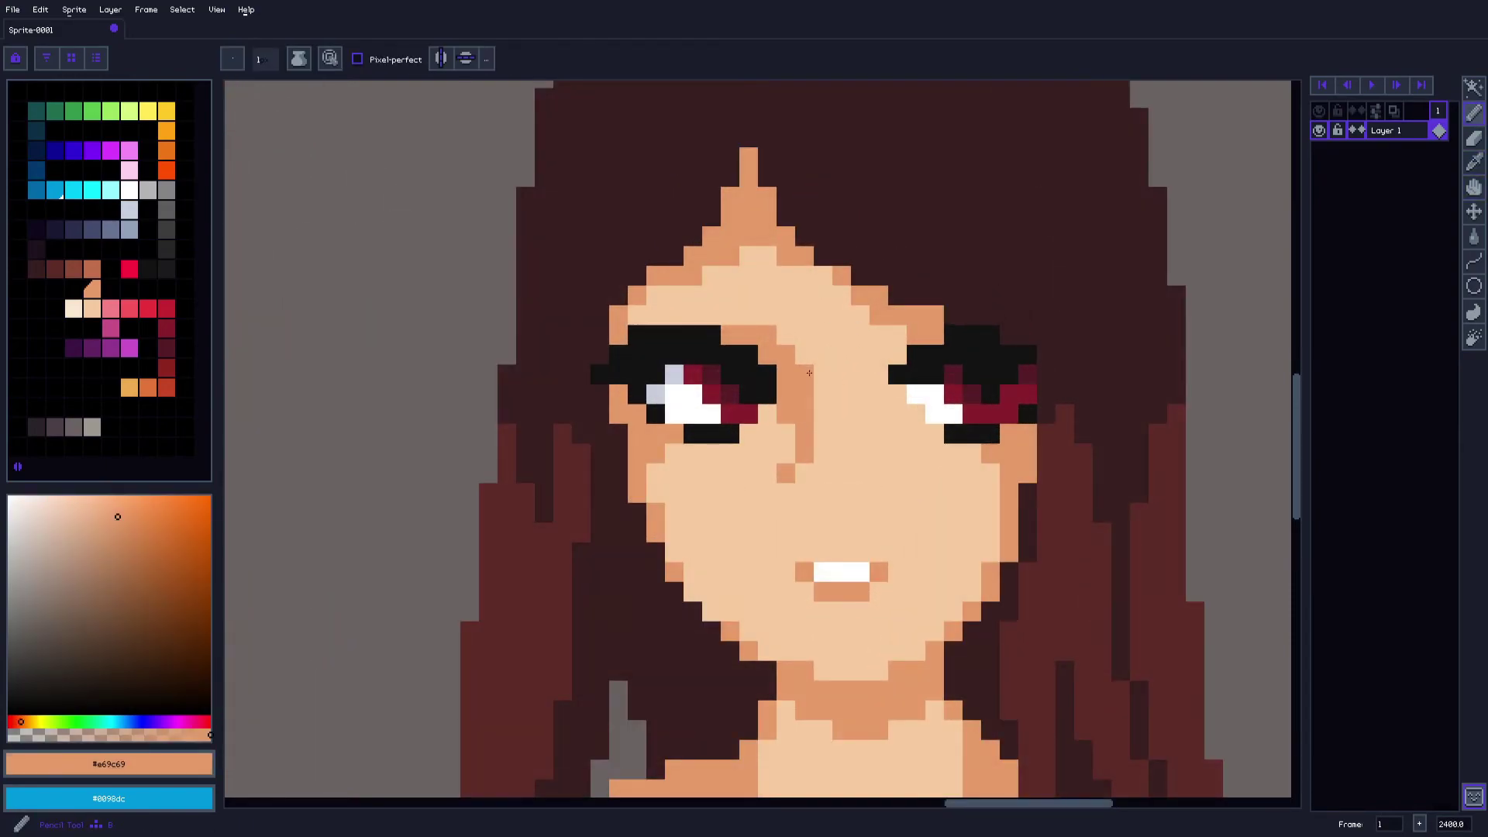
key(o)
key(g)
click(839, 334)
key(b)
drag(850, 423, 794, 332)
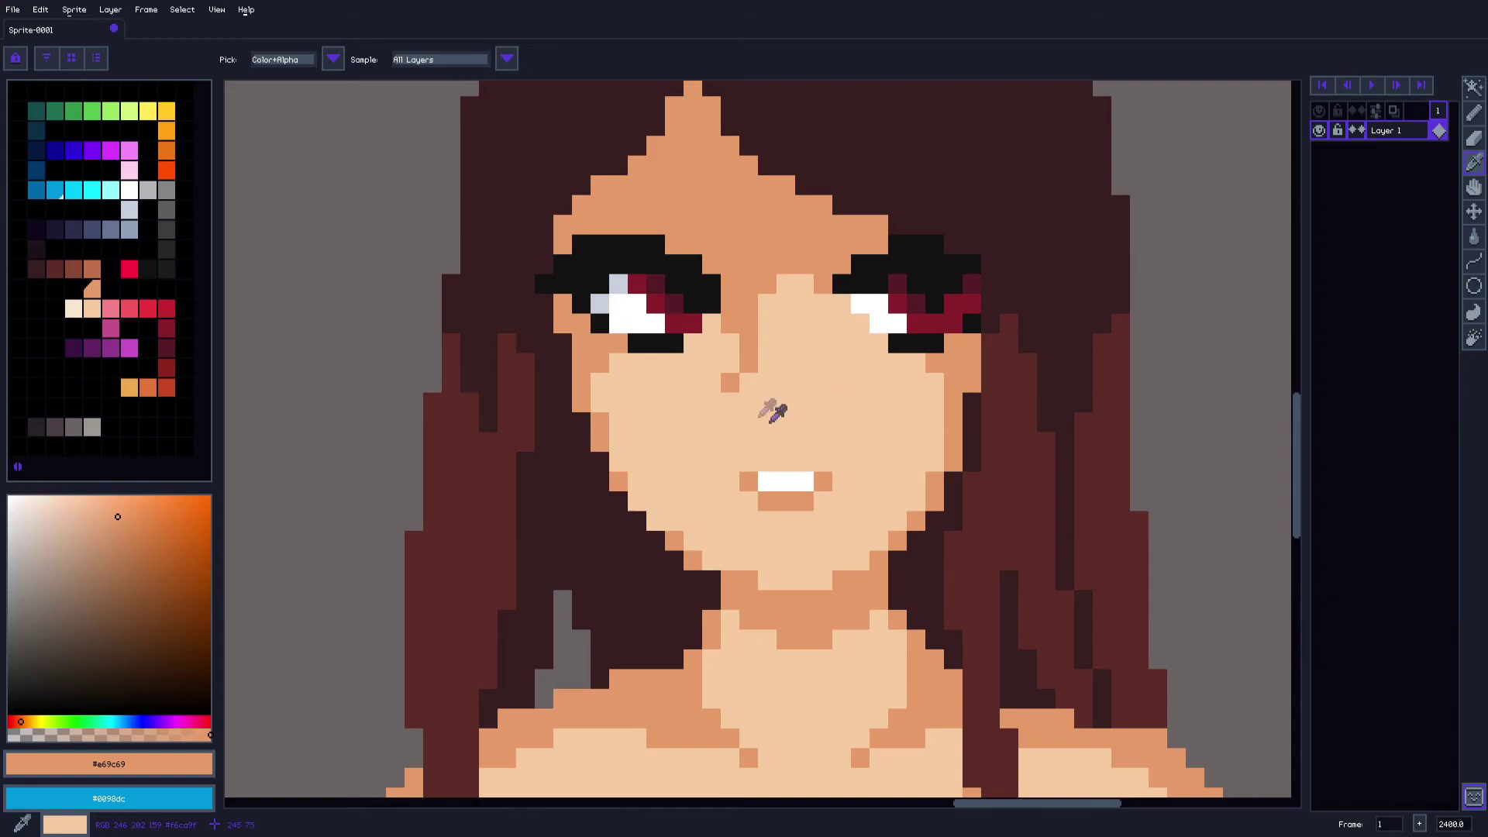
Paint a small #e69c69 shadow on the chin beneath the fourth portrait's lower lip
key(b)
click(781, 545)
drag(786, 560, 807, 563)
key(i)
drag(873, 438, 855, 487)
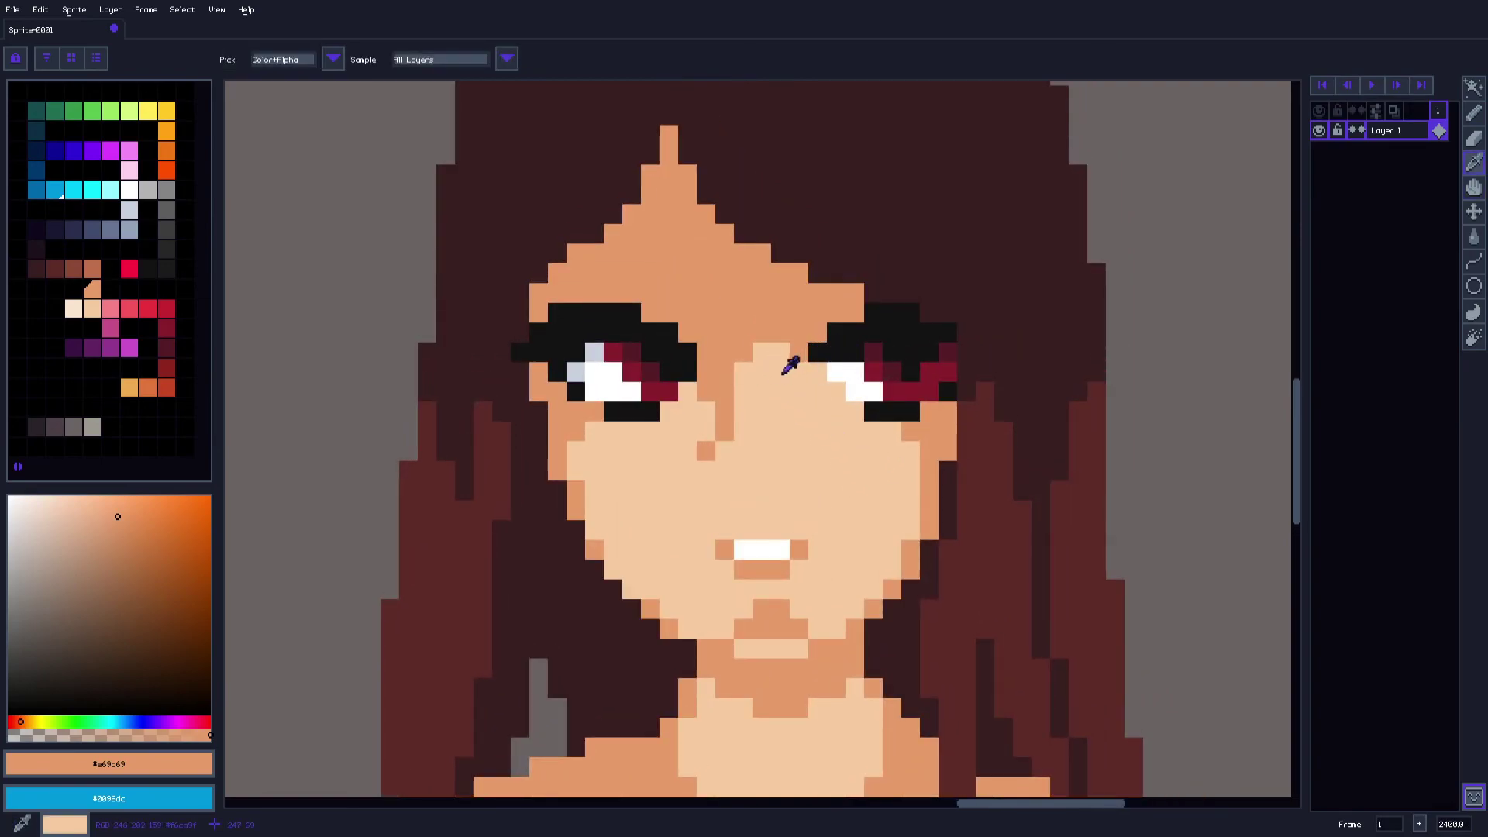
Fill the nose bridge with #e69c69 down to just below the eyes and clean its lower edge with #f6ca9f
key(b)
mouse_move(855, 411)
mouse_down()
mouse_move(749, 430)
mouse_move(687, 392)
mouse_up()
key(i)
key(g)
click(745, 390)
key(i)
key(b)
key(i)
key(b)
key(i)
click(813, 436)
key(b)
click(800, 431)
drag(837, 414, 849, 417)
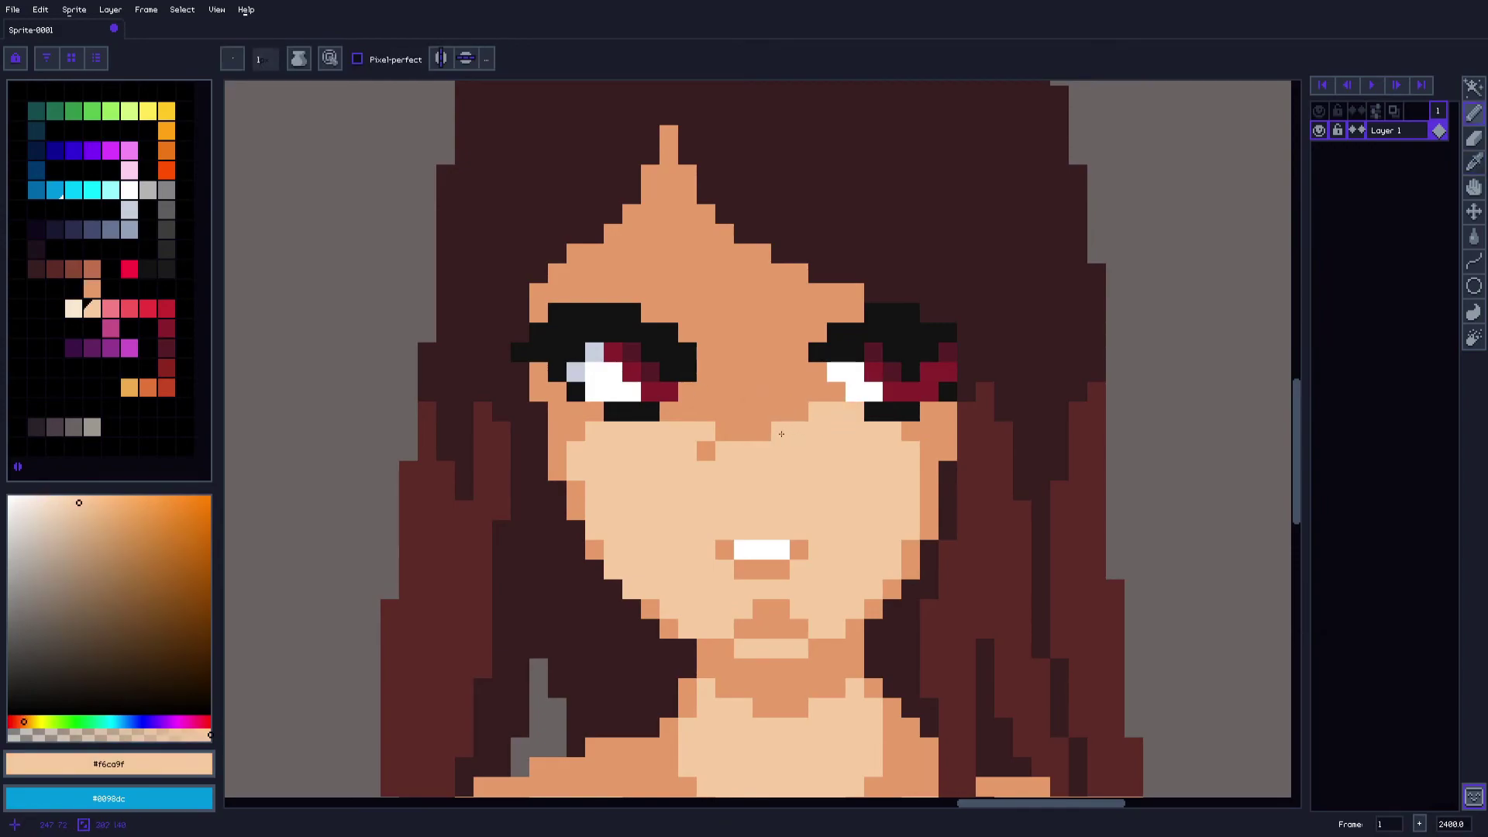
Extend the nose bridge shadow into a downward-pointing #e69c69 wedge that reaches the nose tip
alt+click(714, 412)
click(706, 432)
click(688, 432)
drag(725, 469, 745, 414)
key(space)
key(o)
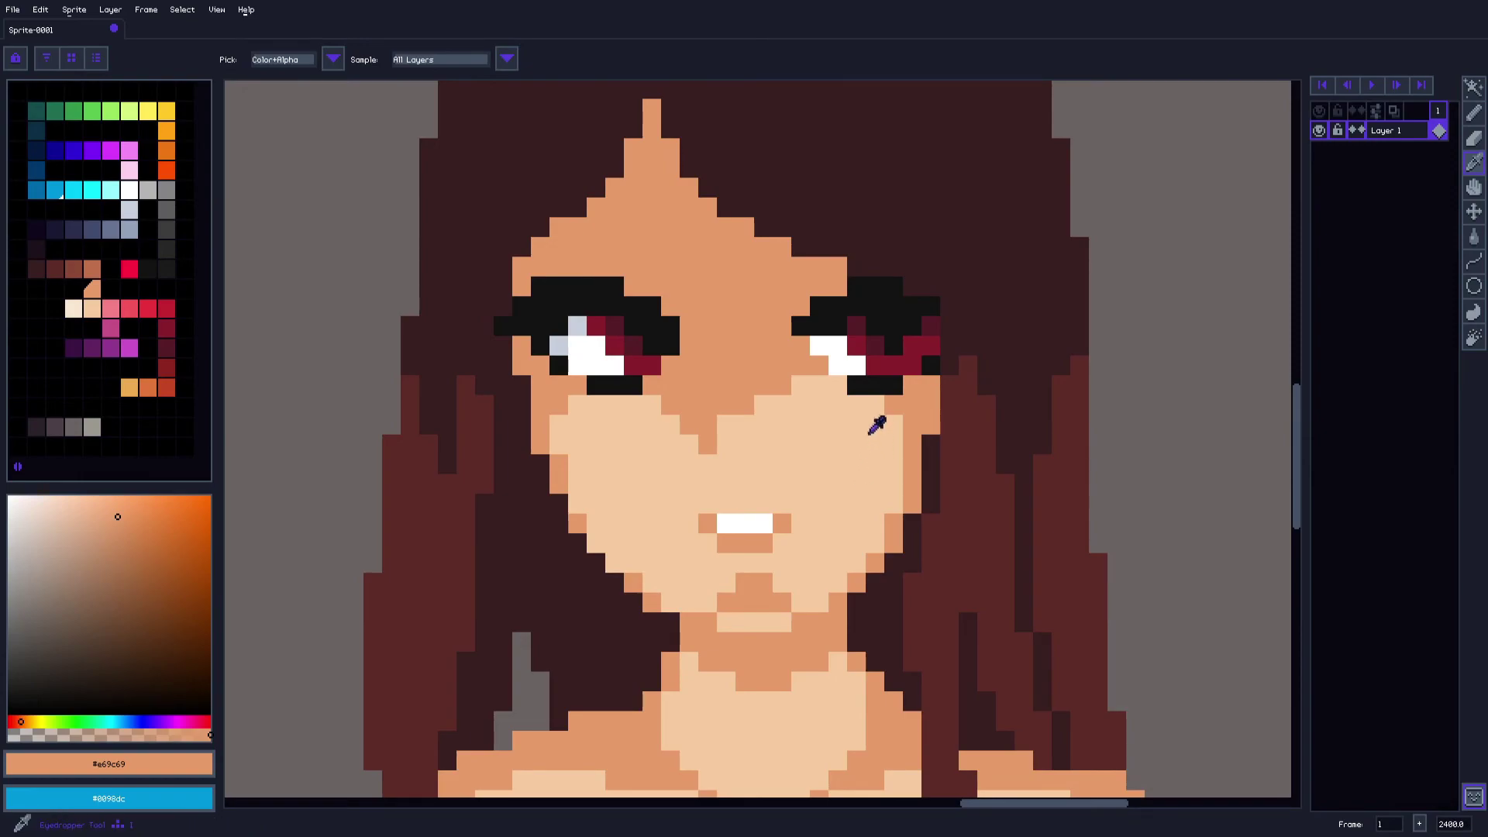
Shade the skin beneath the right-hand eye with #e69c69 and trim the shadow's edge with #f6ca9f
key(p)
mouse_move(893, 443)
mouse_down()
mouse_move(828, 388)
mouse_move(829, 438)
mouse_move(875, 444)
mouse_up()
alt+click(889, 437)
alt+click(894, 417)
alt+click(840, 417)
click(854, 425)
Shade the skin beneath the left-hand eye down to the cheek's outer edge with #e69c69, refining the shadow's border
alt+click(698, 421)
drag(599, 409, 571, 419)
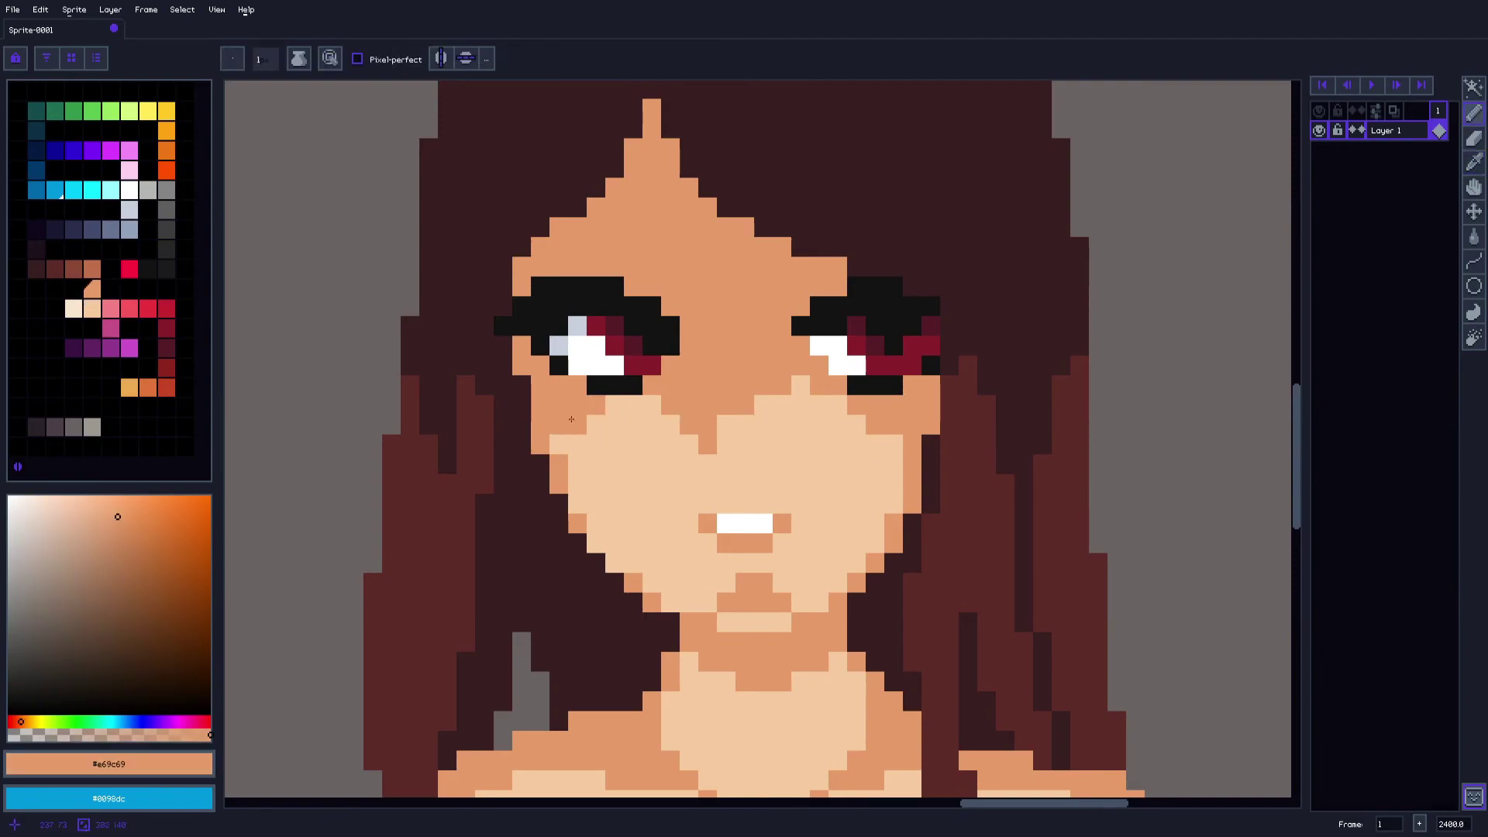
alt+click(582, 410)
click(615, 405)
click(559, 444)
alt+click(601, 442)
click(578, 444)
Shift the nose shadow's tip one pixel to the left using #e69c69 and #f6ca9f pixels
alt+click(687, 406)
click(671, 424)
click(689, 444)
alt+click(719, 447)
click(707, 444)
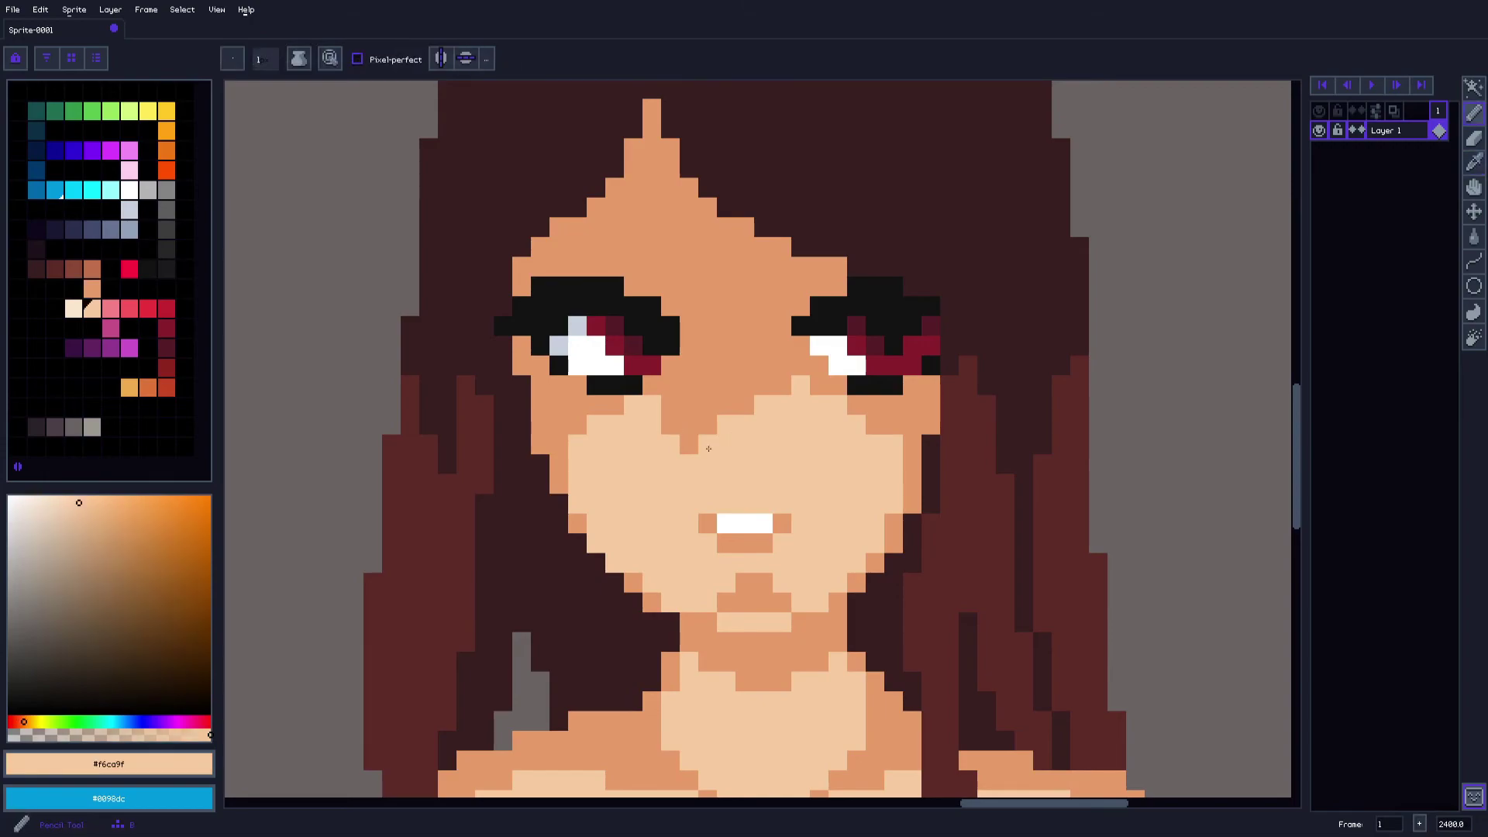
drag(705, 465, 757, 423)
scroll(757, 423, down, 2)
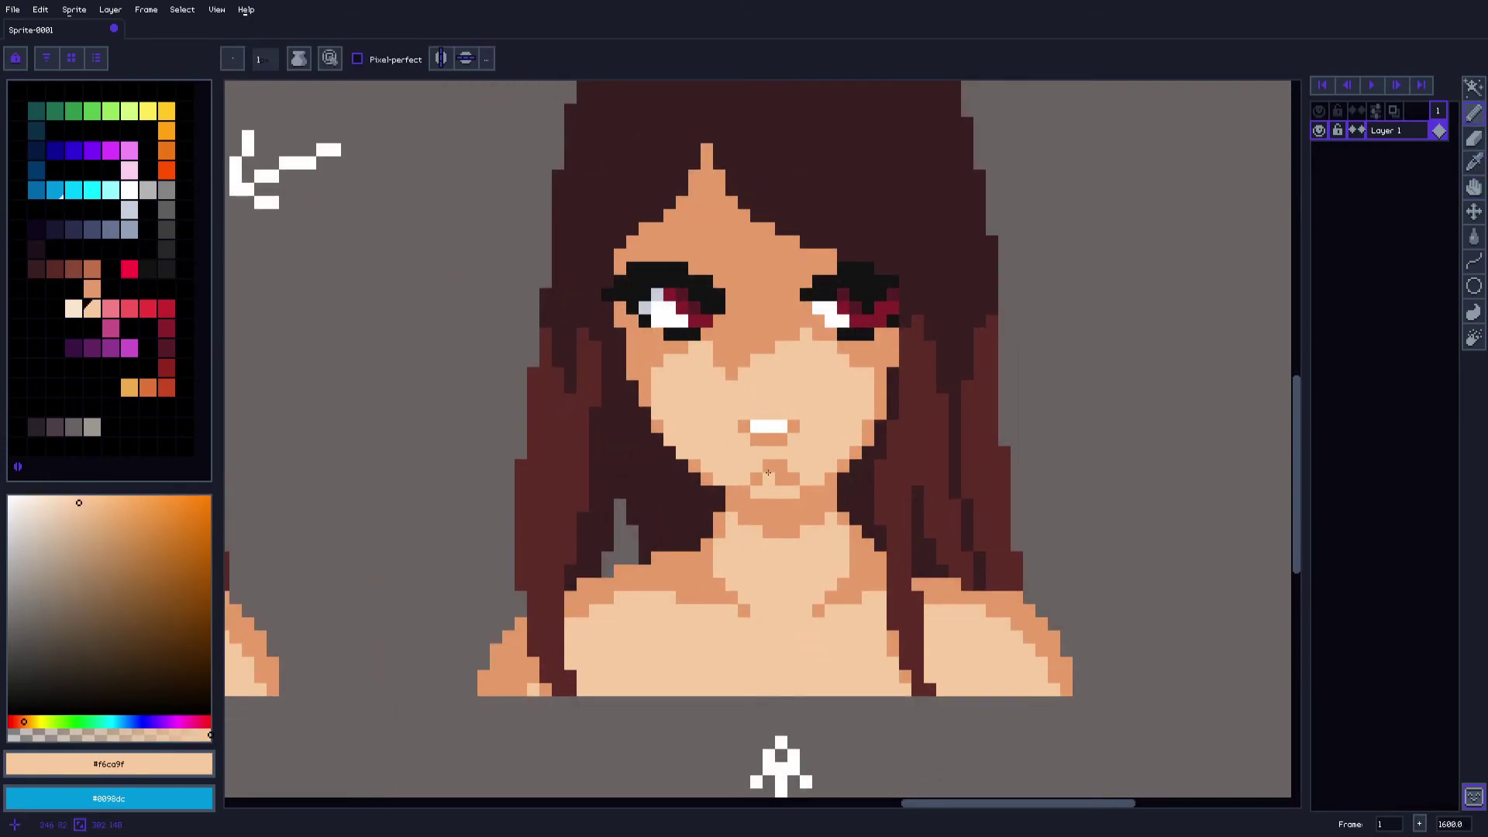
scroll(764, 467, down, 1)
scroll(741, 426, up, 2)
key(o)
scroll(775, 490, down, 2)
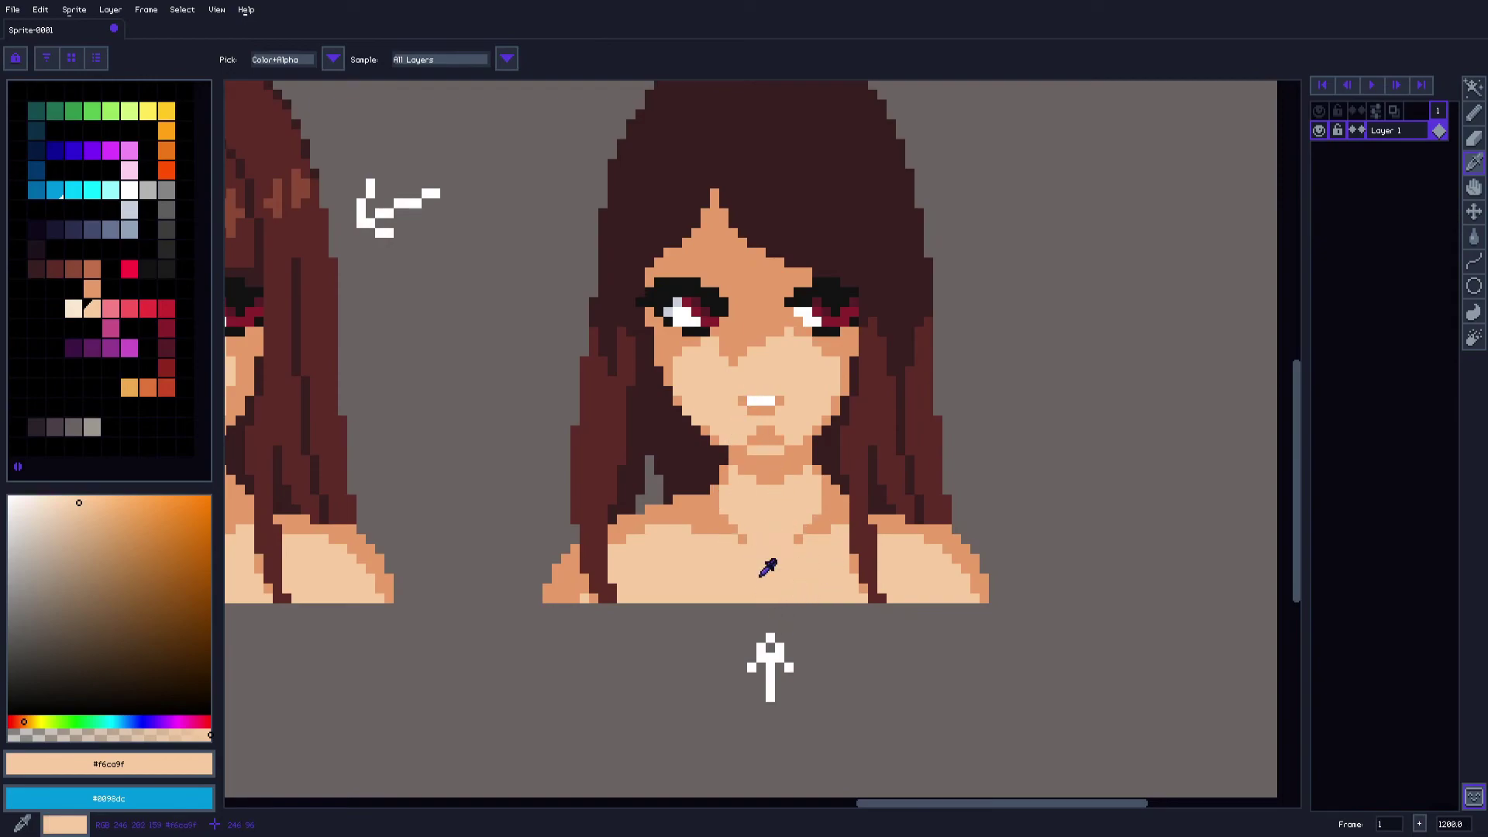
scroll(732, 522, up, 1)
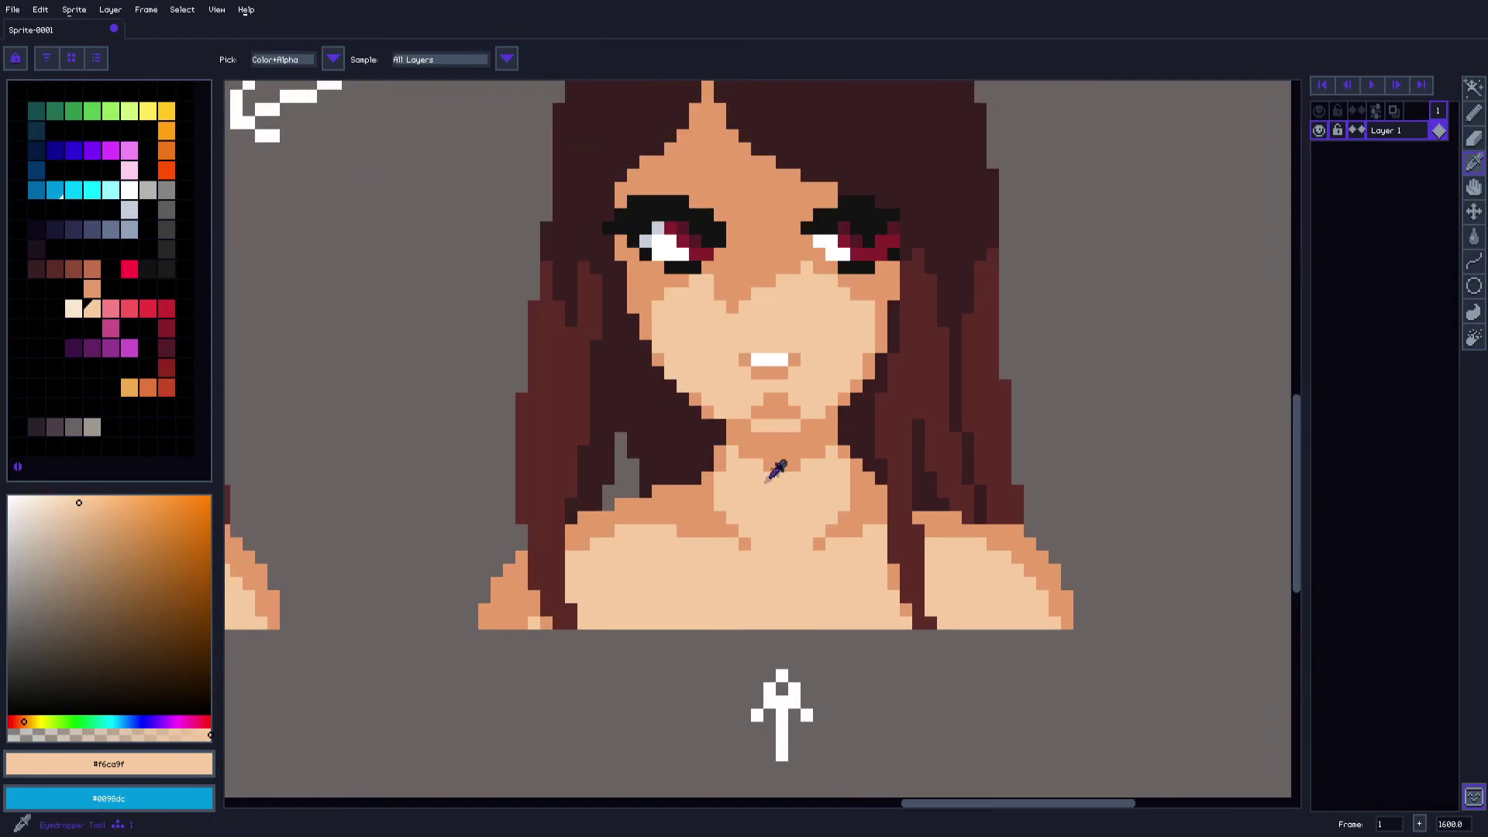
click(792, 673)
key(b)
mouse_move(778, 398)
mouse_down()
mouse_move(752, 434)
mouse_move(795, 448)
mouse_move(796, 412)
mouse_up()
key(ctrl+z)
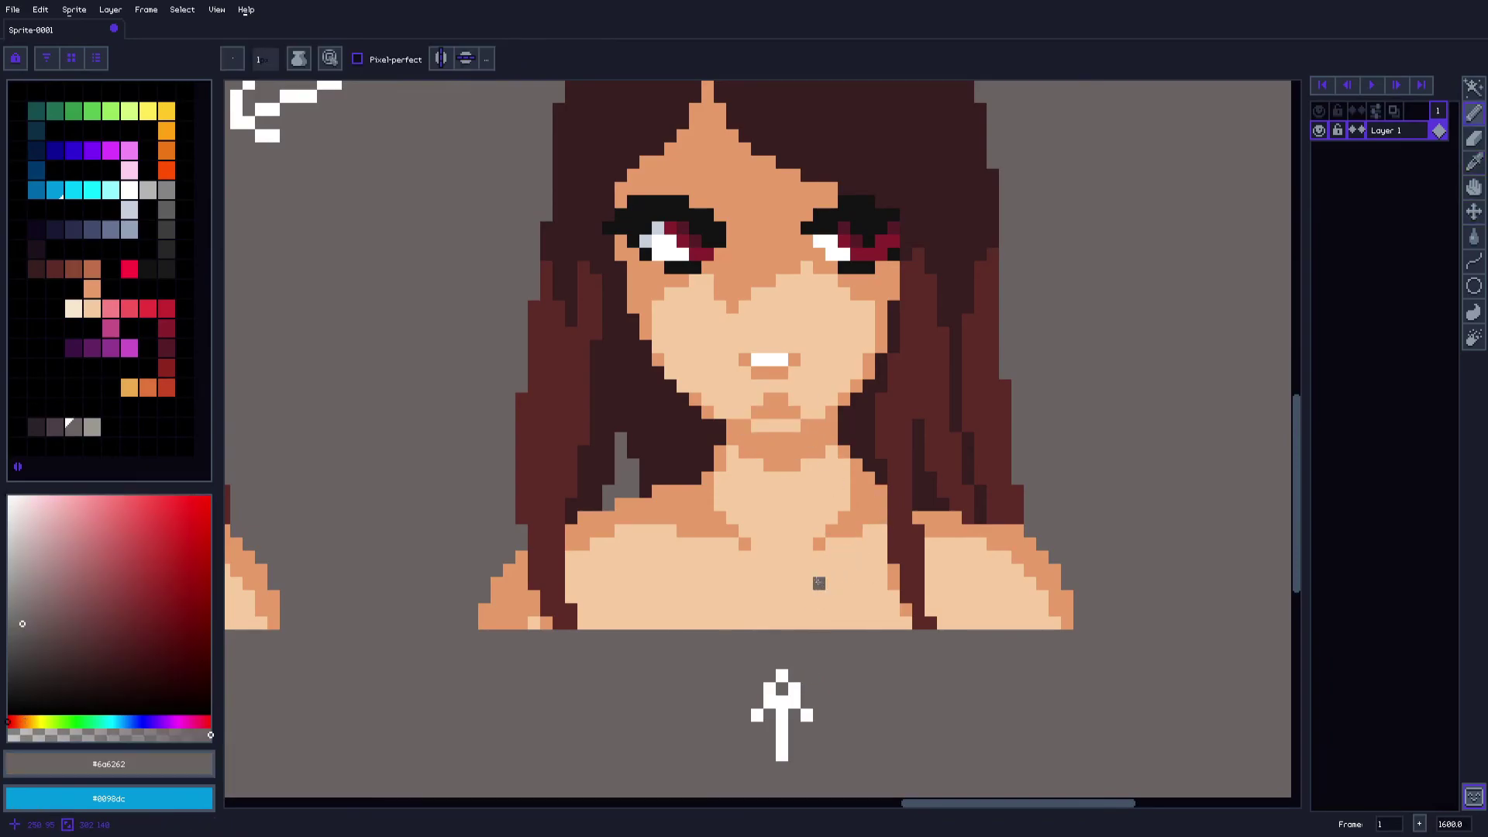
scroll(781, 571, up, 2)
key(i)
drag(794, 779, 810, 577)
click(802, 589)
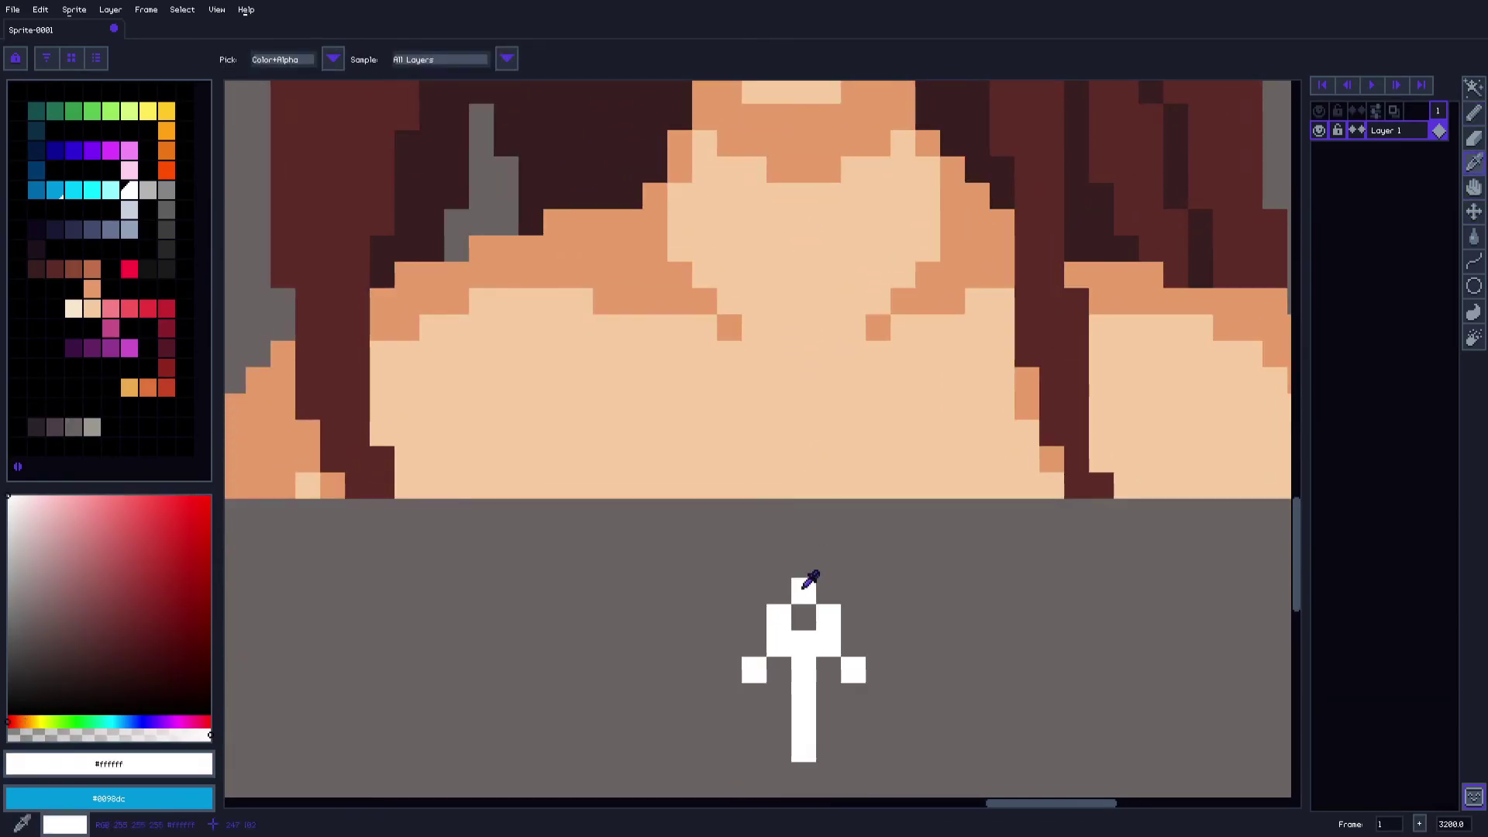
scroll(822, 504, down, 1)
drag(808, 384, 799, 443)
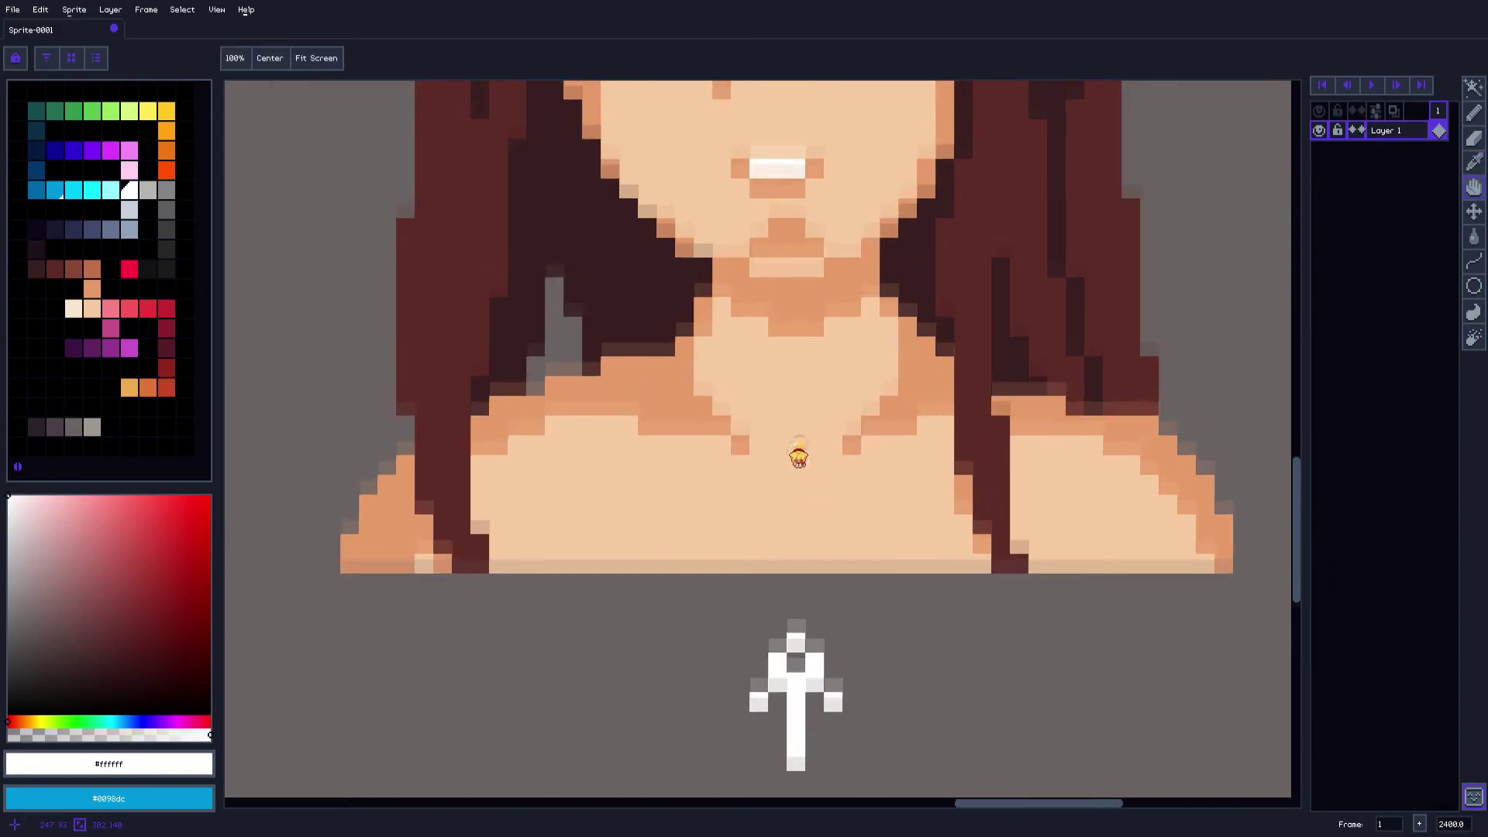
key(o)
scroll(800, 442, down, 1)
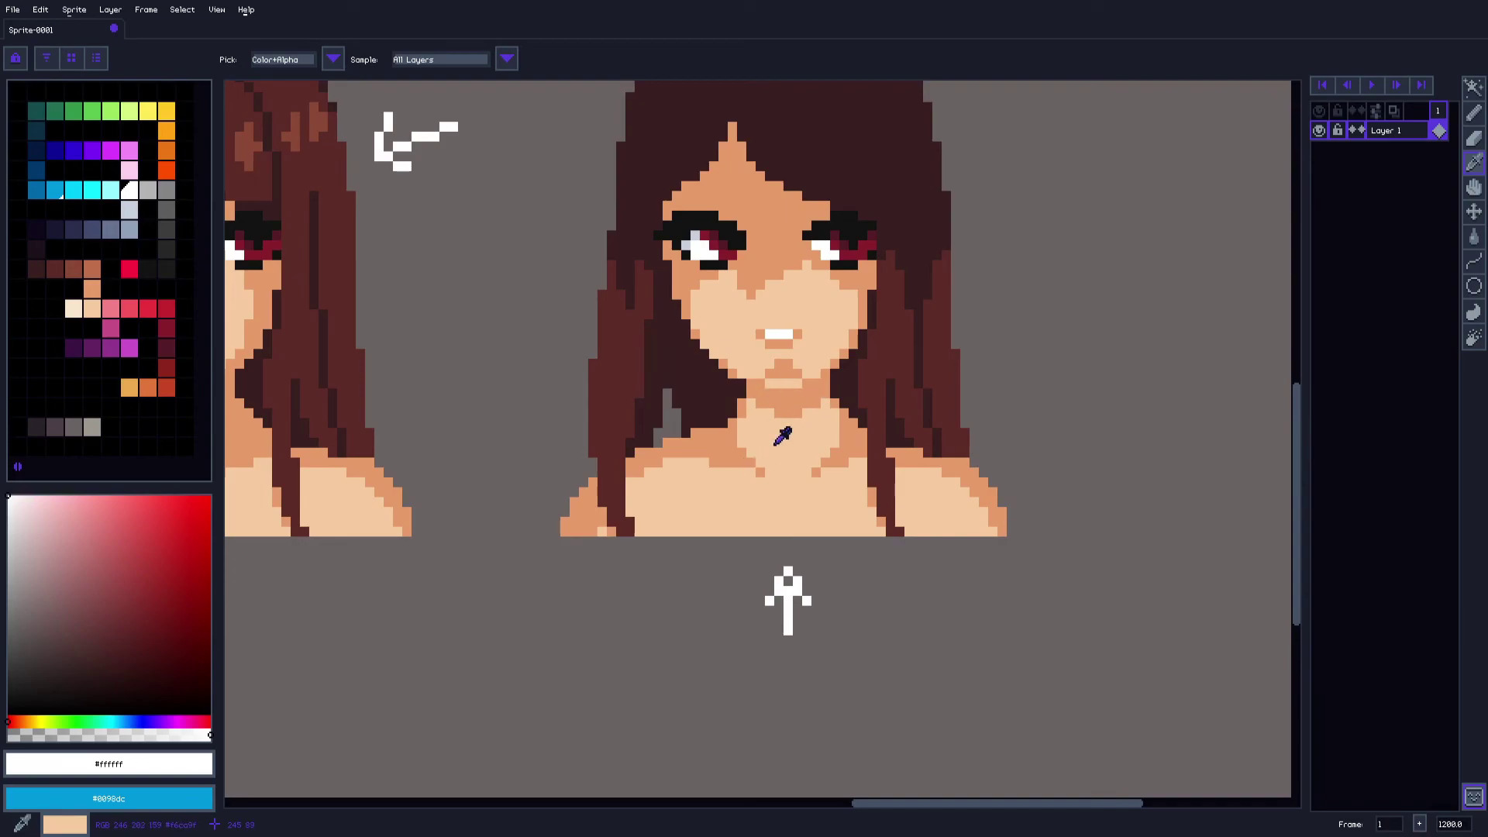
Sketch a vertical #f6ca9f bar with a branch and a white block beside the fourth portrait as a lighting demonstration
click(811, 300)
scroll(775, 318, right, 3)
key(b)
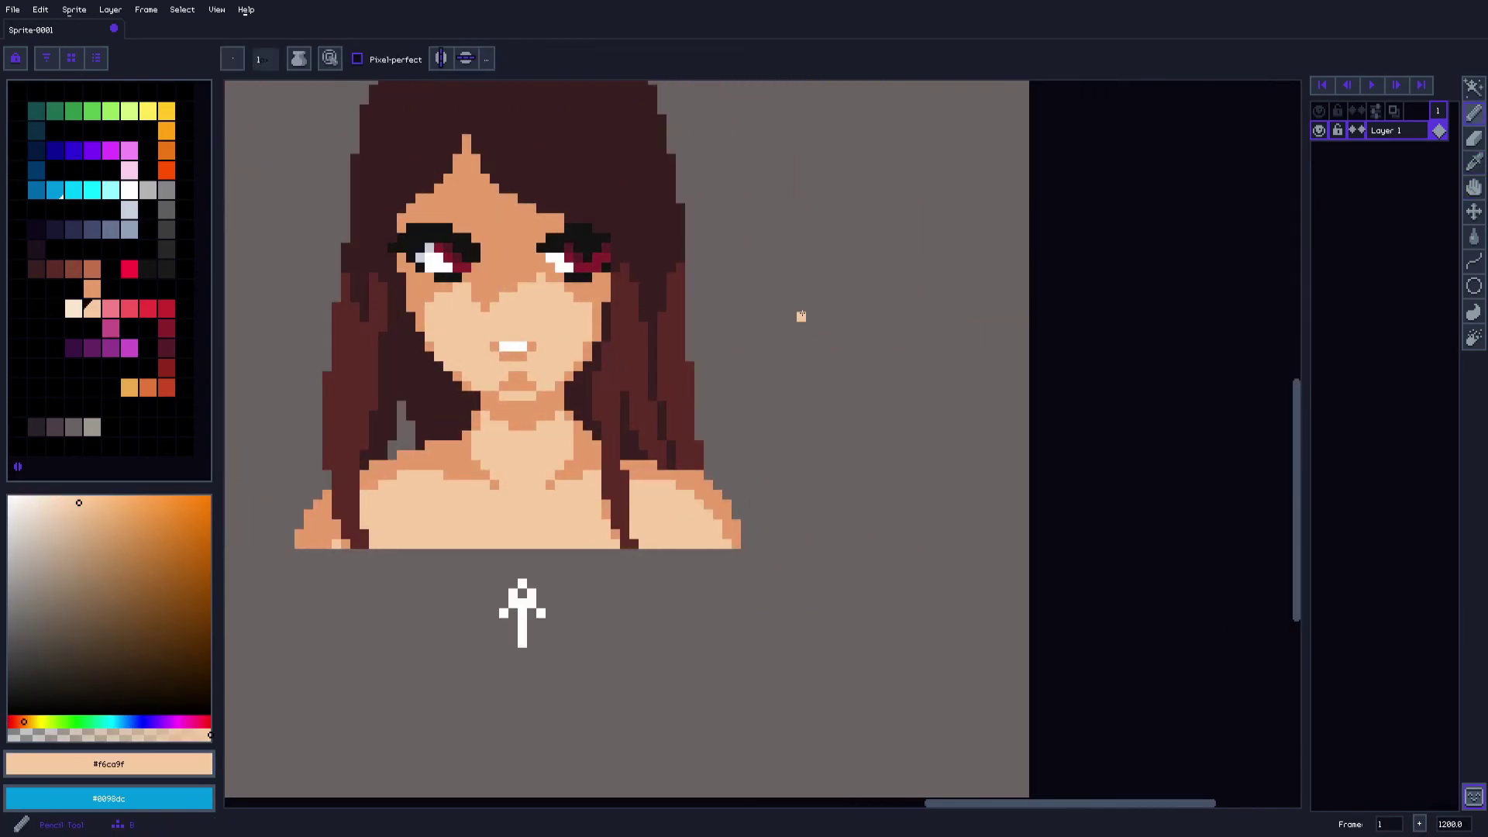
key(o)
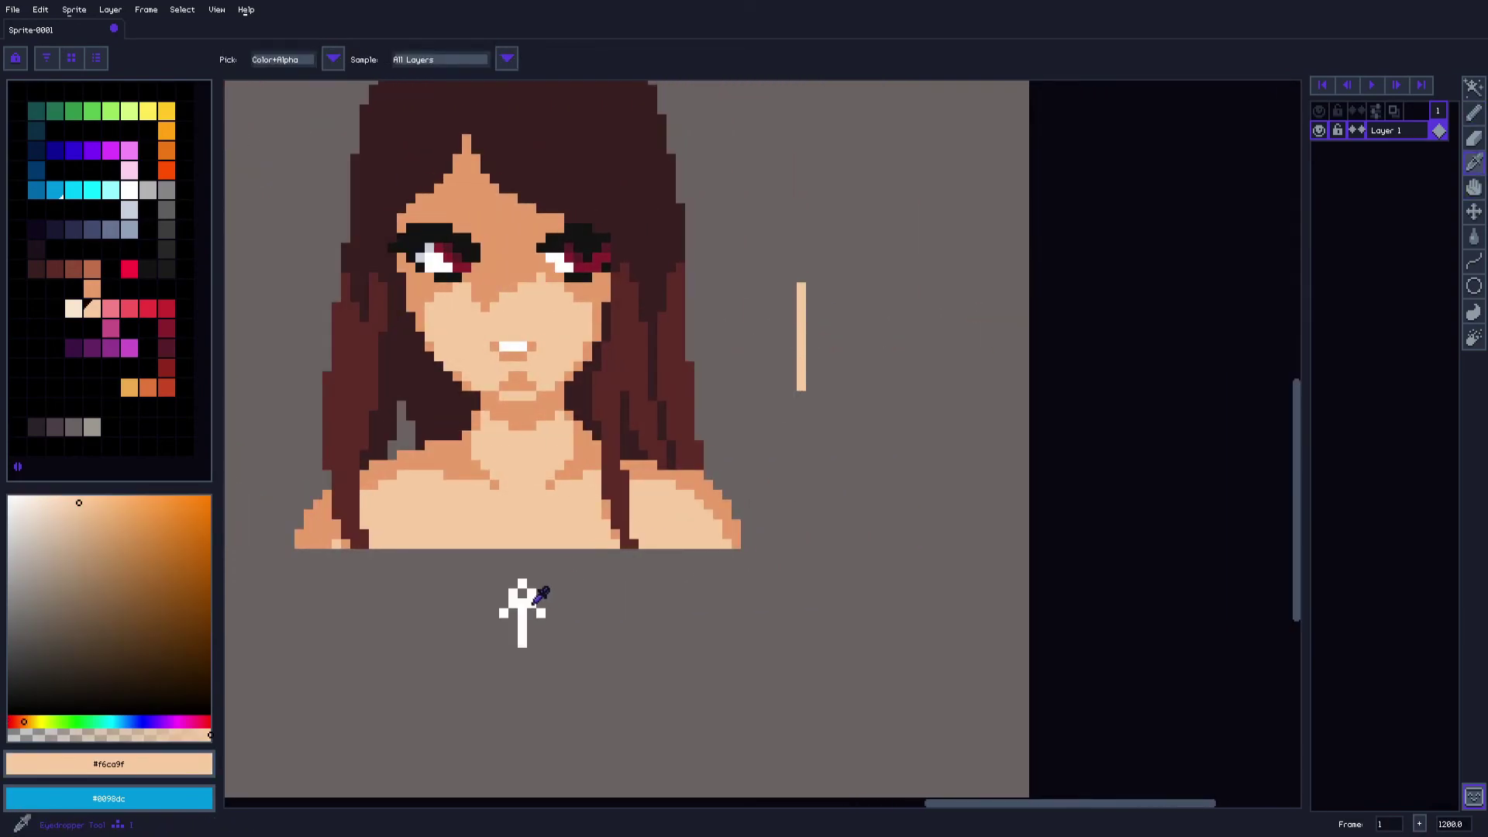
click(524, 597)
key(b)
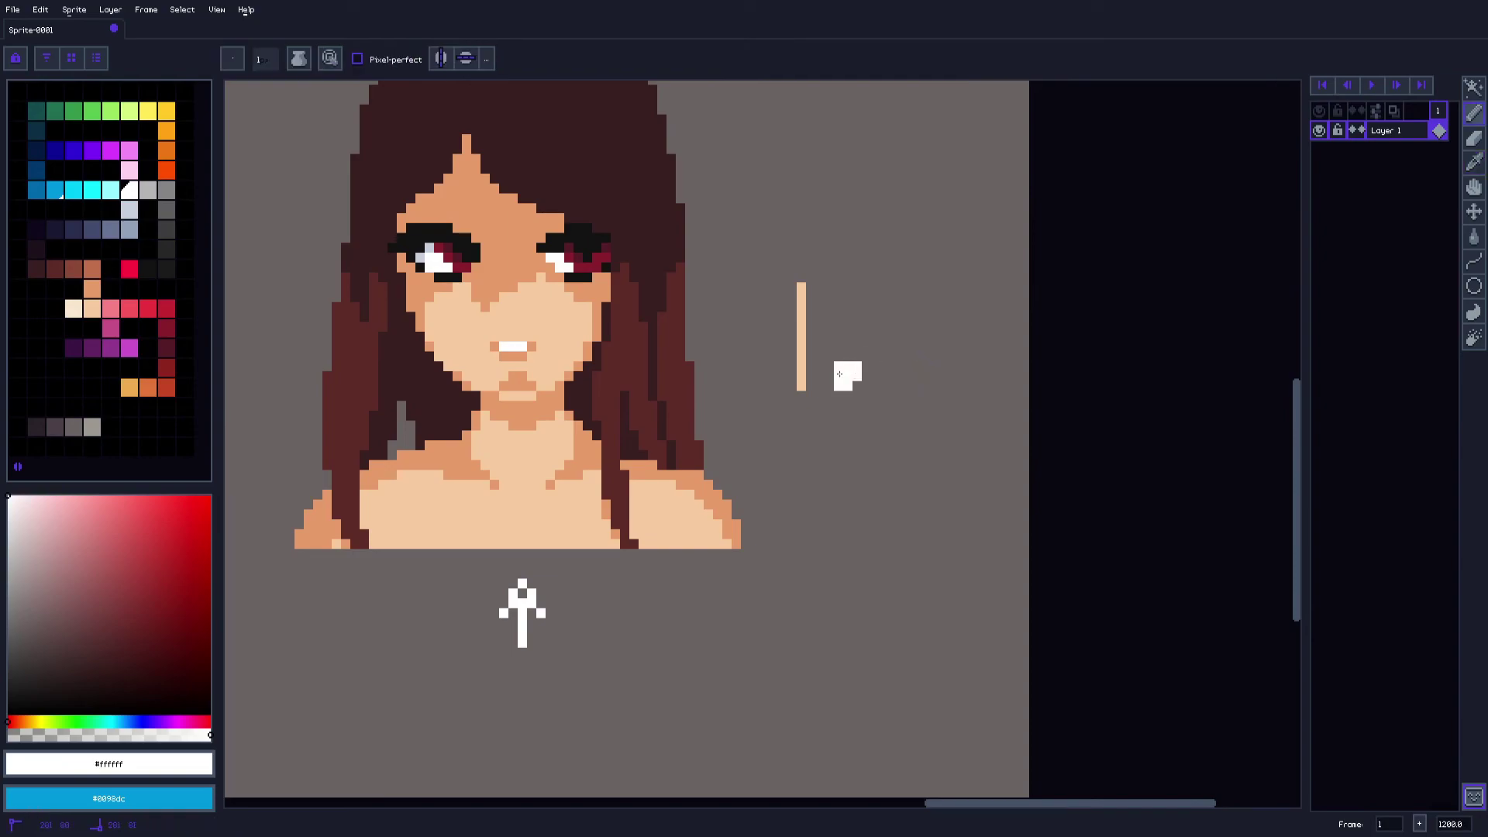
key(ctrl+v)
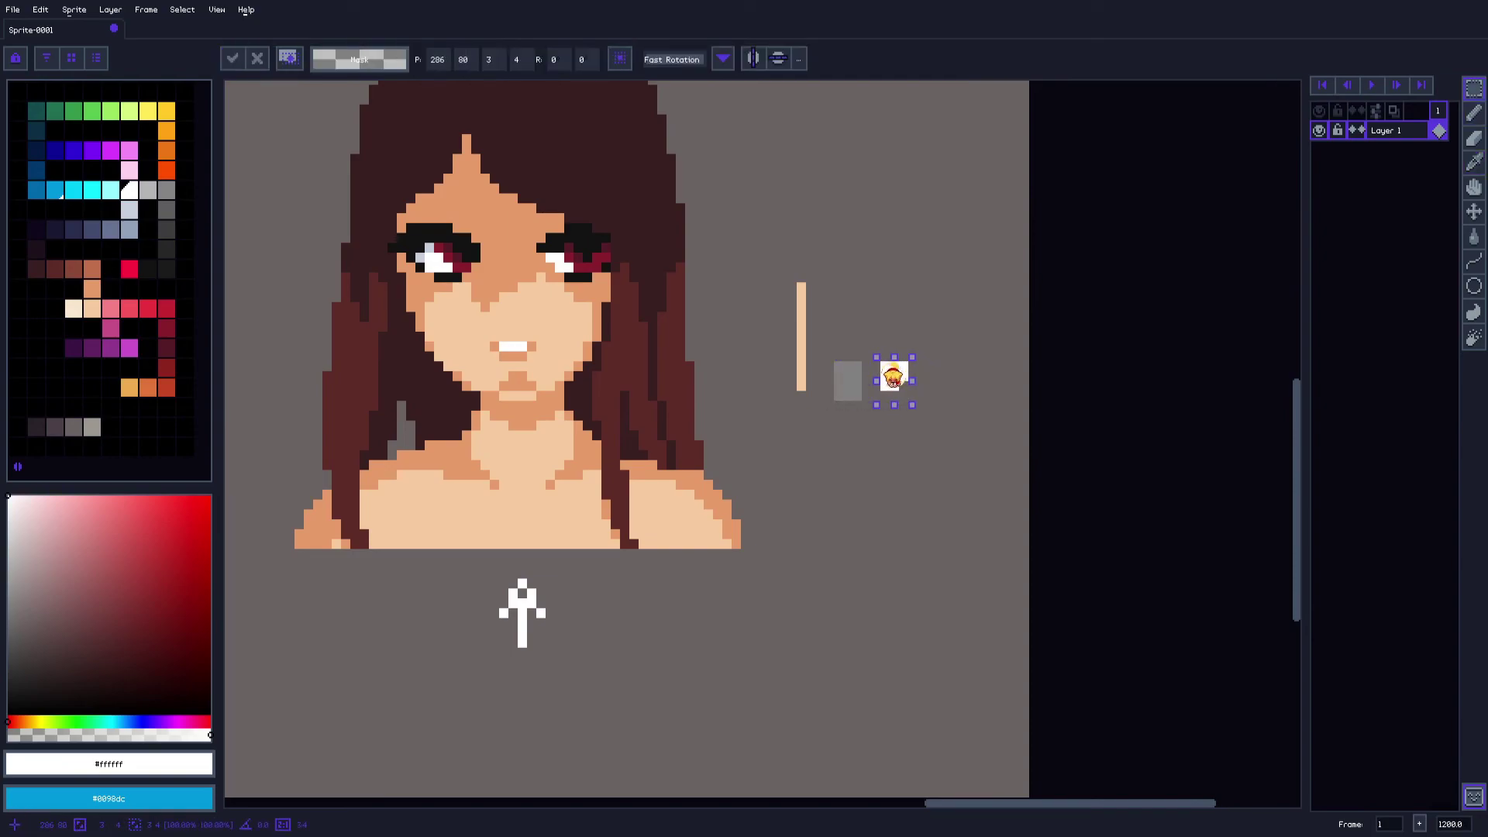
drag(854, 378, 819, 378)
key(o)
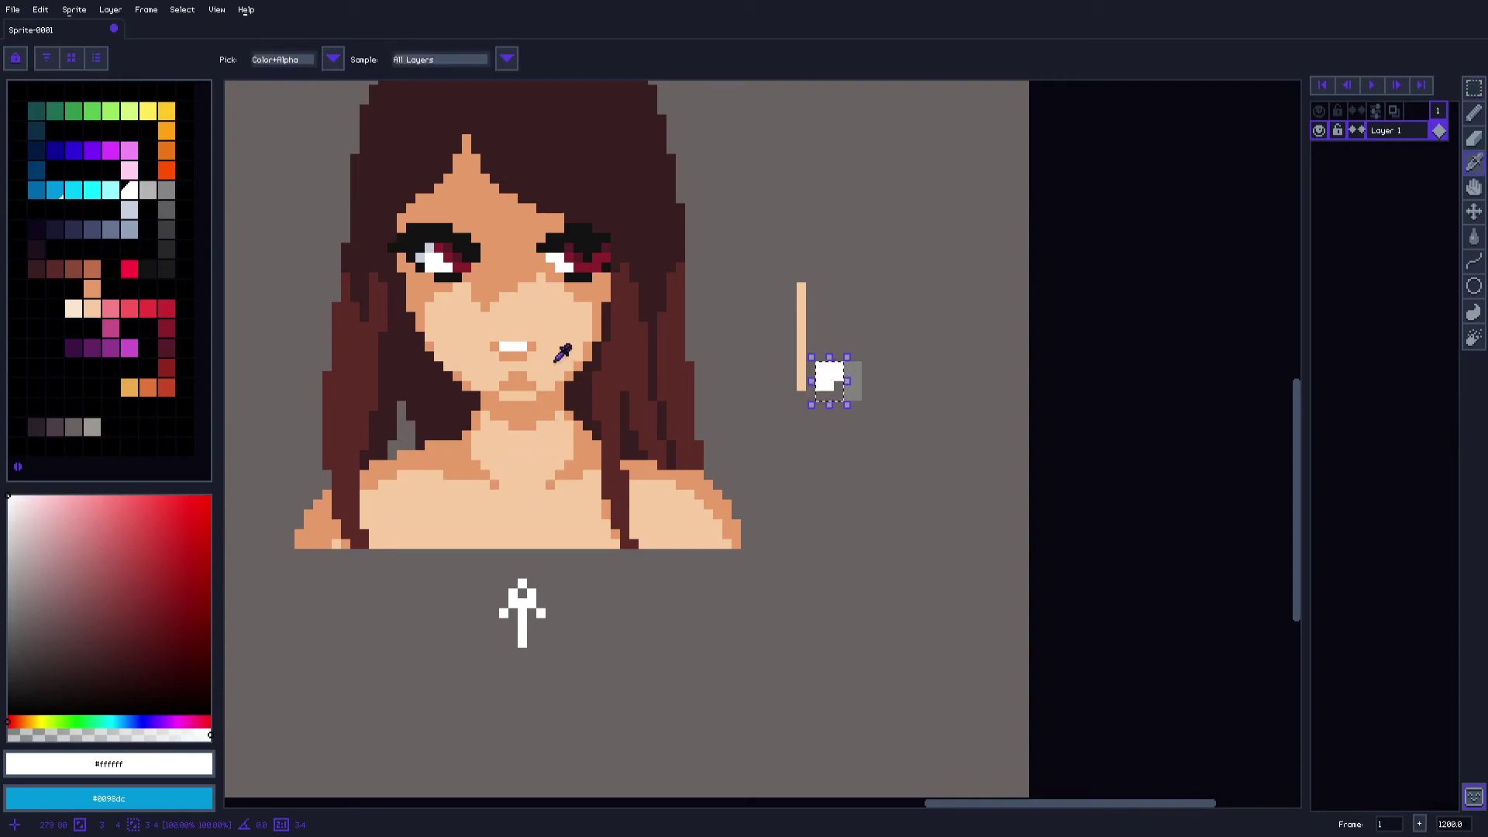
click(563, 301)
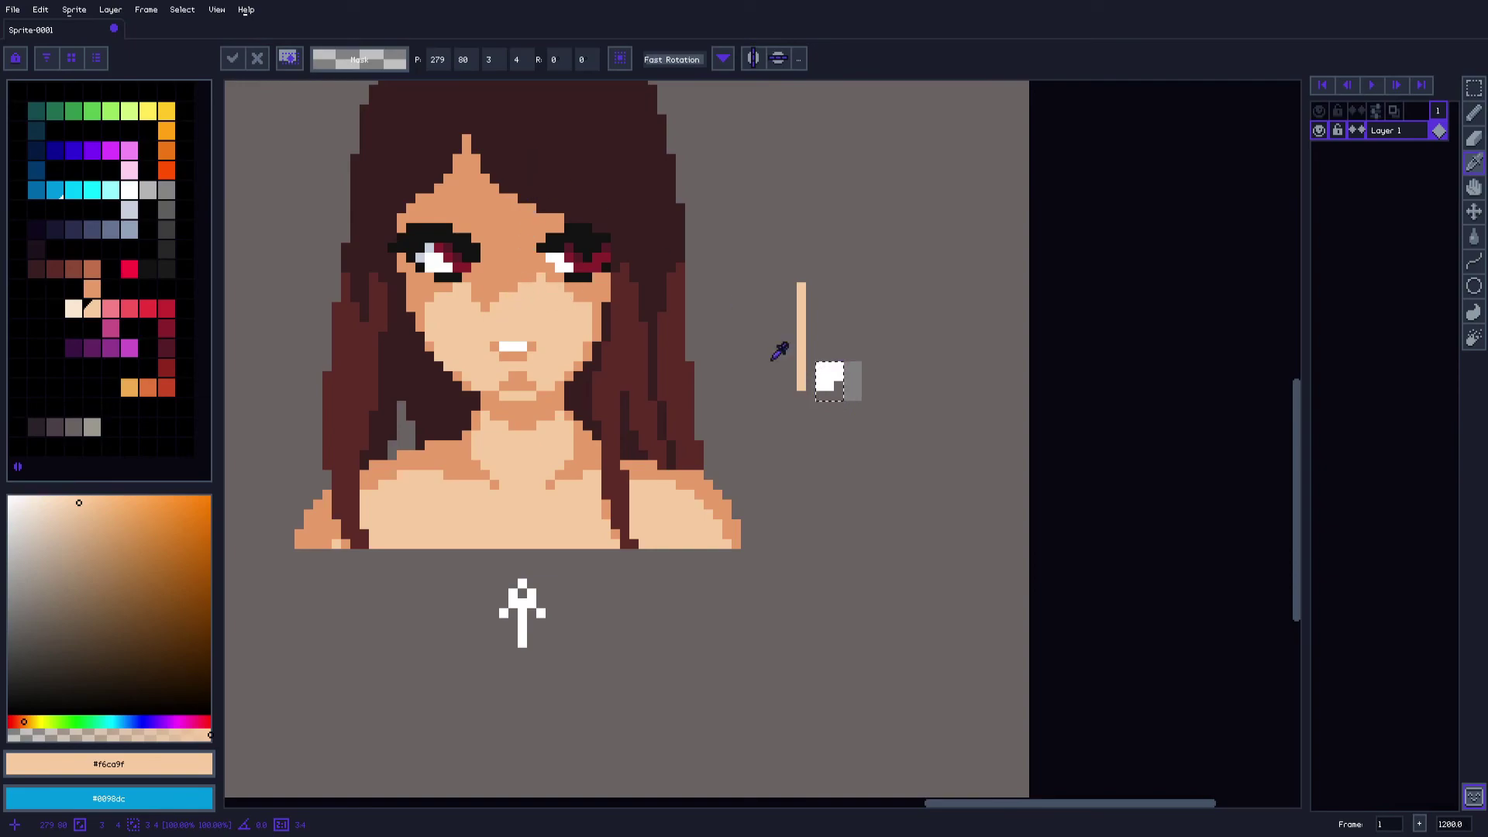
key(p)
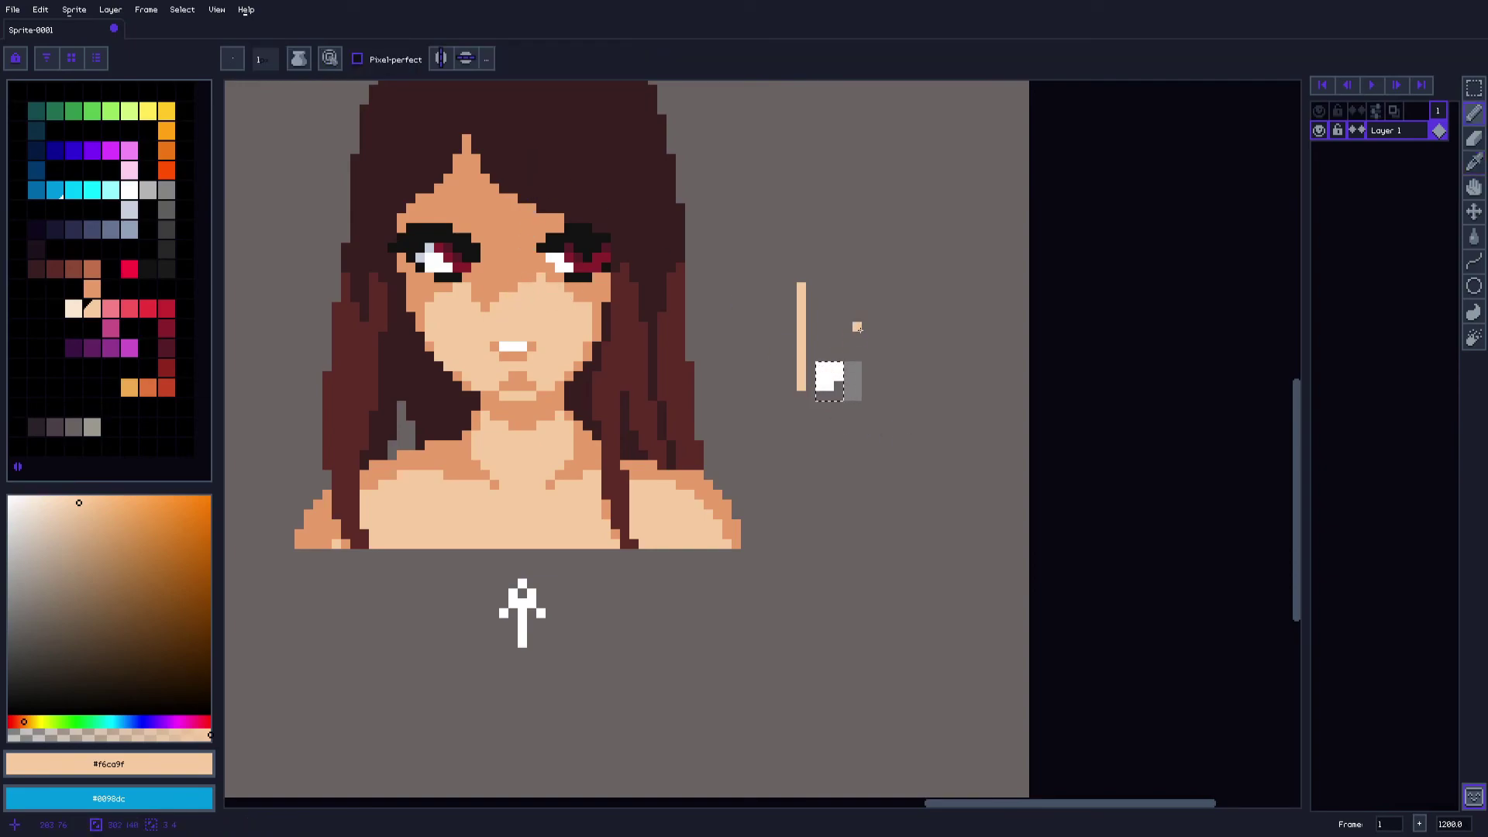
key(ctrl+d)
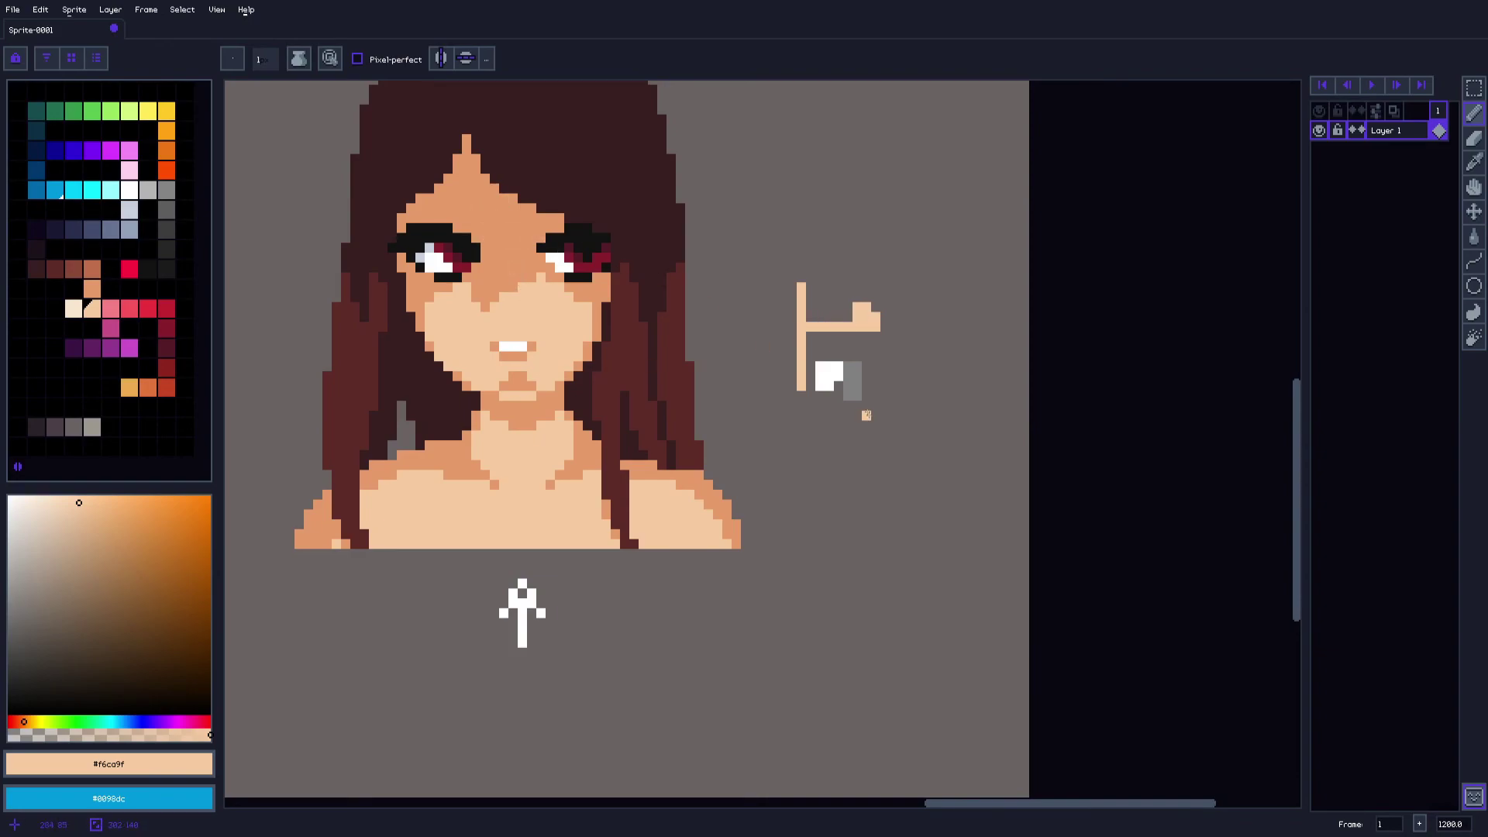
Undo the whole demonstration sketch beside the fourth portrait
key(m)
key(ctrl+z)
key(ctrl+z)
key(ctrl+z)
key(ctrl+z)
key(ctrl+z)
key(ctrl+z)
Draw a diagonal boundary on the fourth portrait's right-hand shoulder and fill the outer part with #e69c69
key(space)
drag(570, 484, 830, 468)
key(alt)
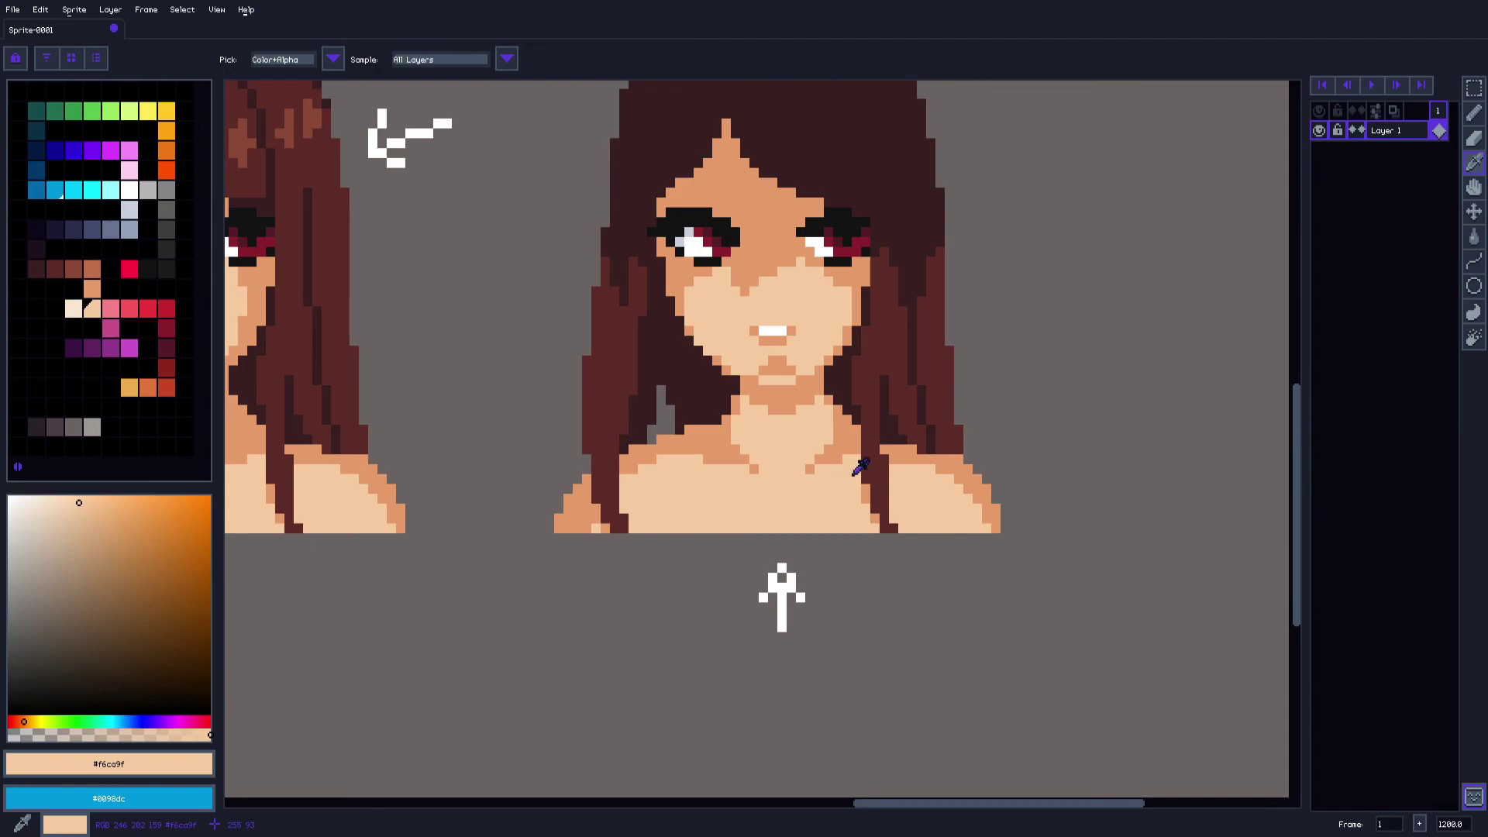
scroll(860, 466, up, 2)
click(973, 435)
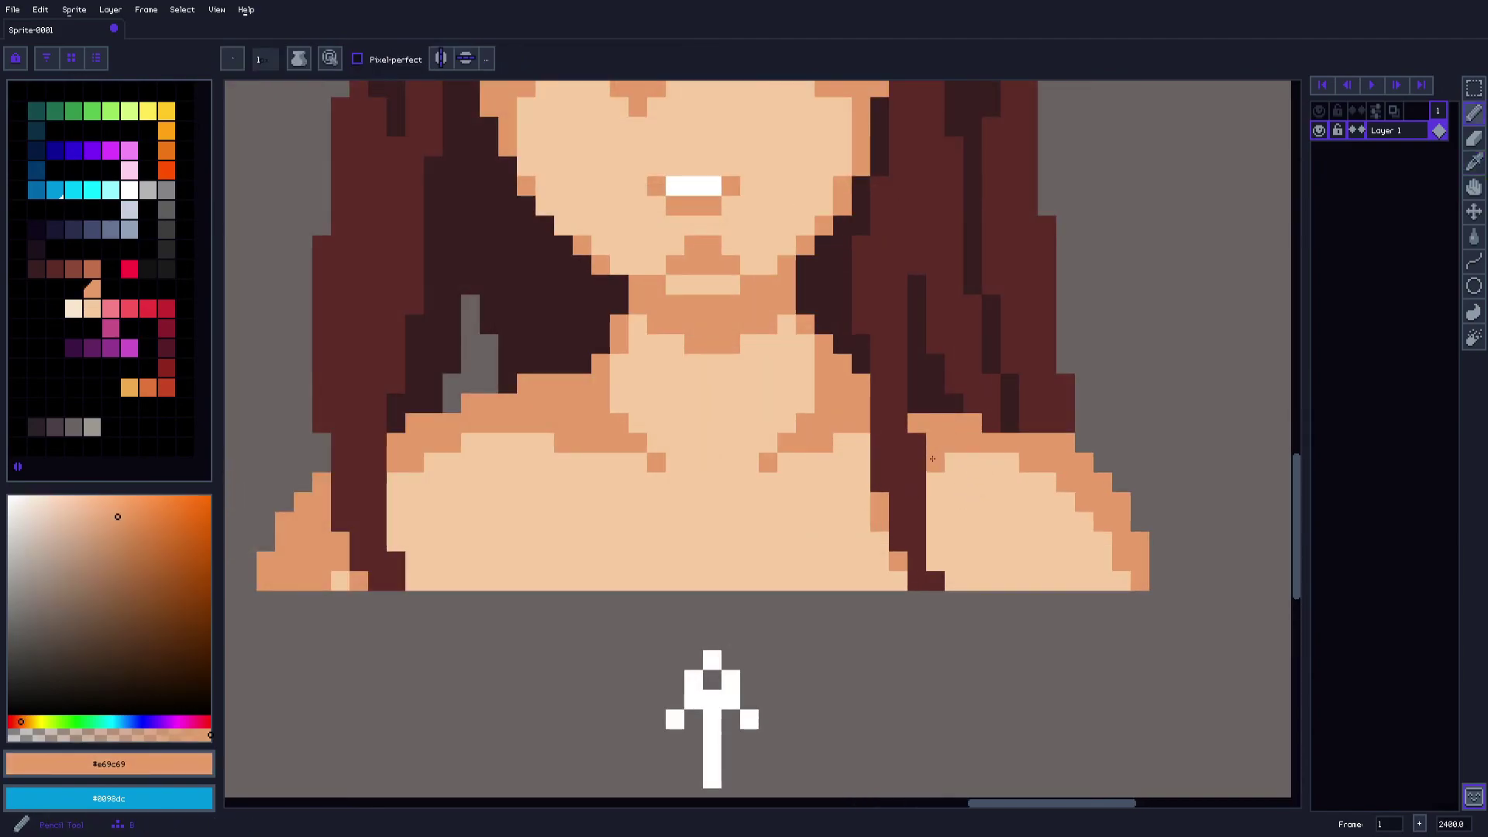
key(g)
click(1029, 564)
key(i)
key(b)
click(991, 521)
click(972, 501)
Shade the left-hand side of the chest beside the hair lock with a stepped #e69c69 shadow
key(space)
drag(664, 499, 764, 496)
mouse_move(551, 451)
mouse_down()
mouse_move(508, 480)
mouse_move(488, 532)
mouse_move(513, 485)
mouse_move(520, 567)
mouse_move(534, 478)
mouse_move(596, 428)
mouse_move(535, 518)
mouse_up()
key(i)
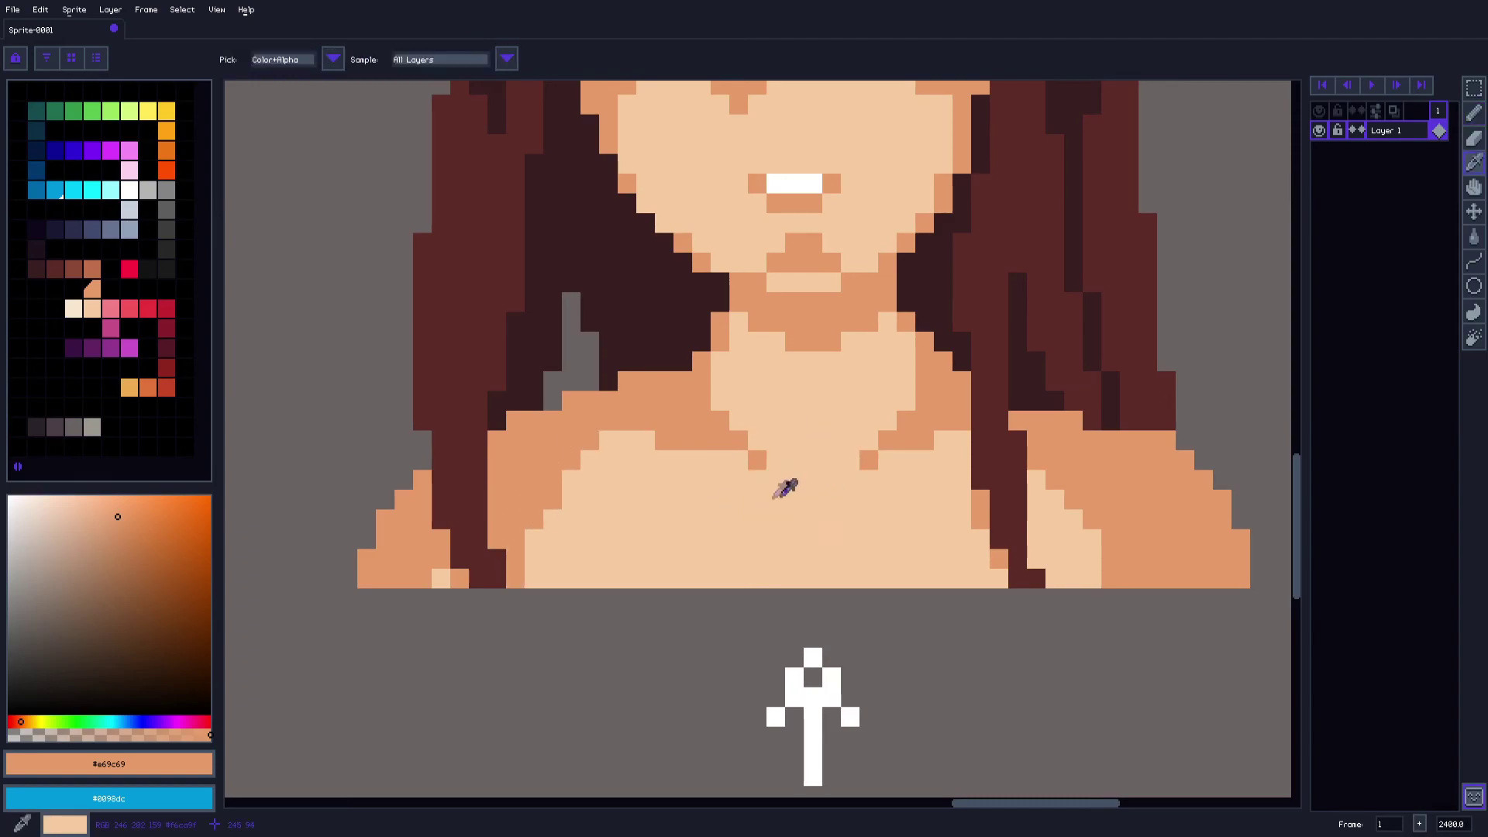
Enlarge the #e69c69 shadow under the fourth portrait's chin farther down the neck
scroll(789, 485, up, 2)
scroll(748, 492, right, 2)
key(b)
mouse_move(634, 396)
mouse_down()
mouse_move(739, 435)
mouse_move(784, 399)
mouse_move(693, 457)
mouse_move(677, 441)
mouse_move(722, 457)
mouse_move(761, 440)
mouse_up()
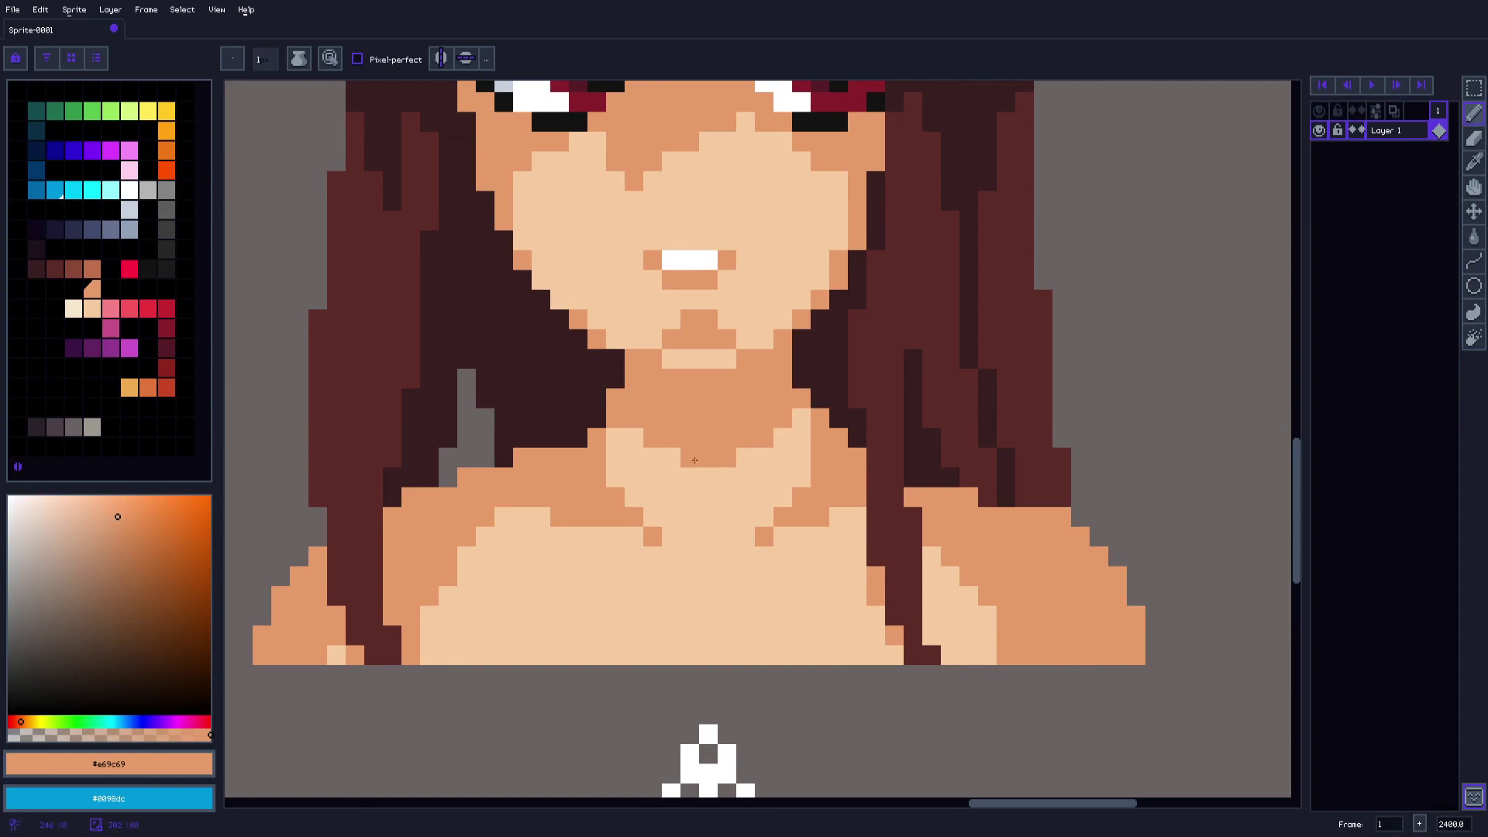
scroll(695, 461, down, 2)
key(o)
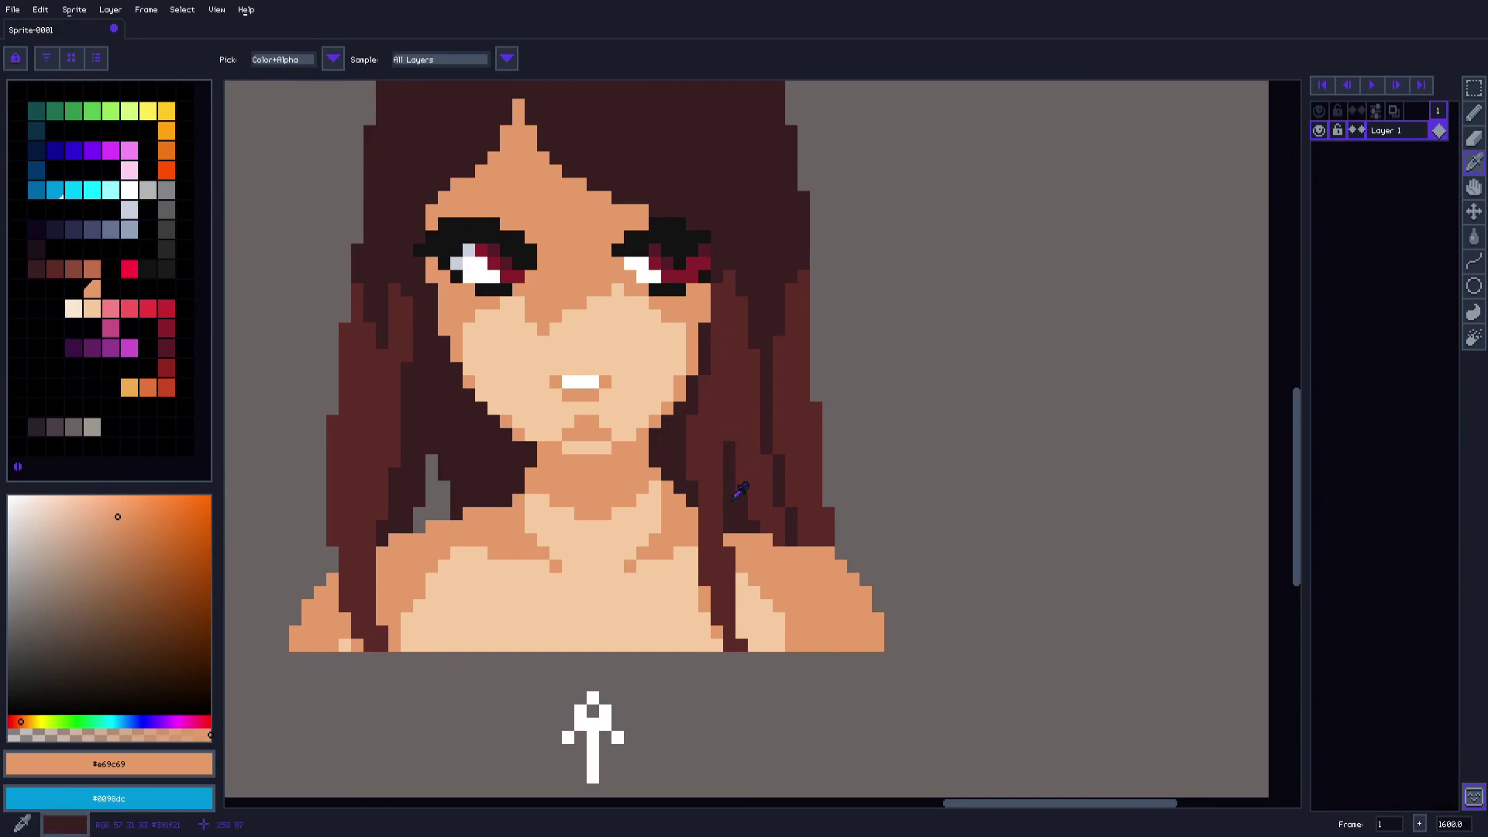
scroll(535, 475, up, 2)
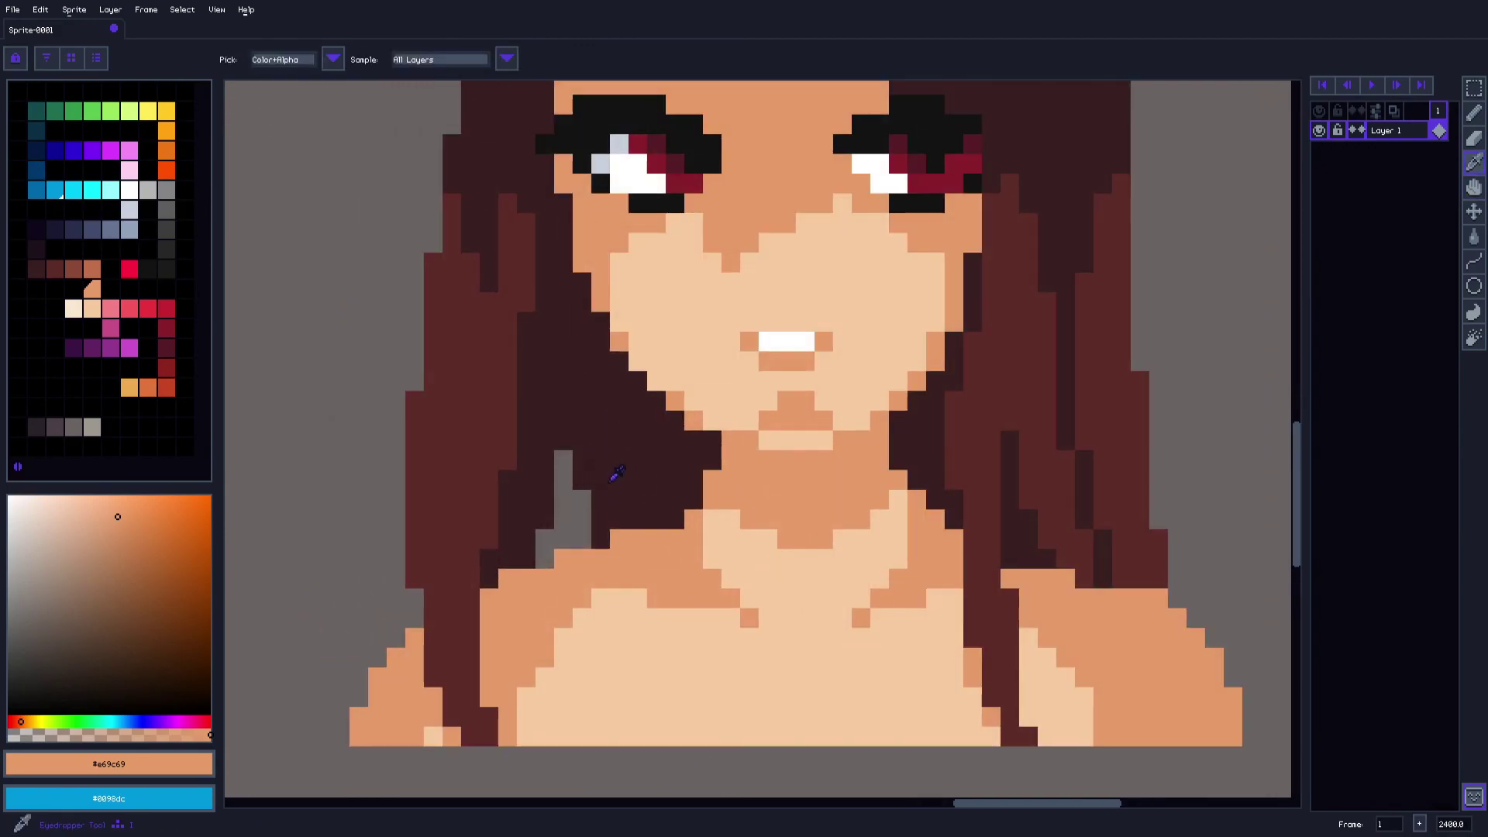
click(508, 427)
key(b)
mouse_move(542, 421)
mouse_down()
mouse_move(653, 446)
mouse_move(693, 495)
mouse_up()
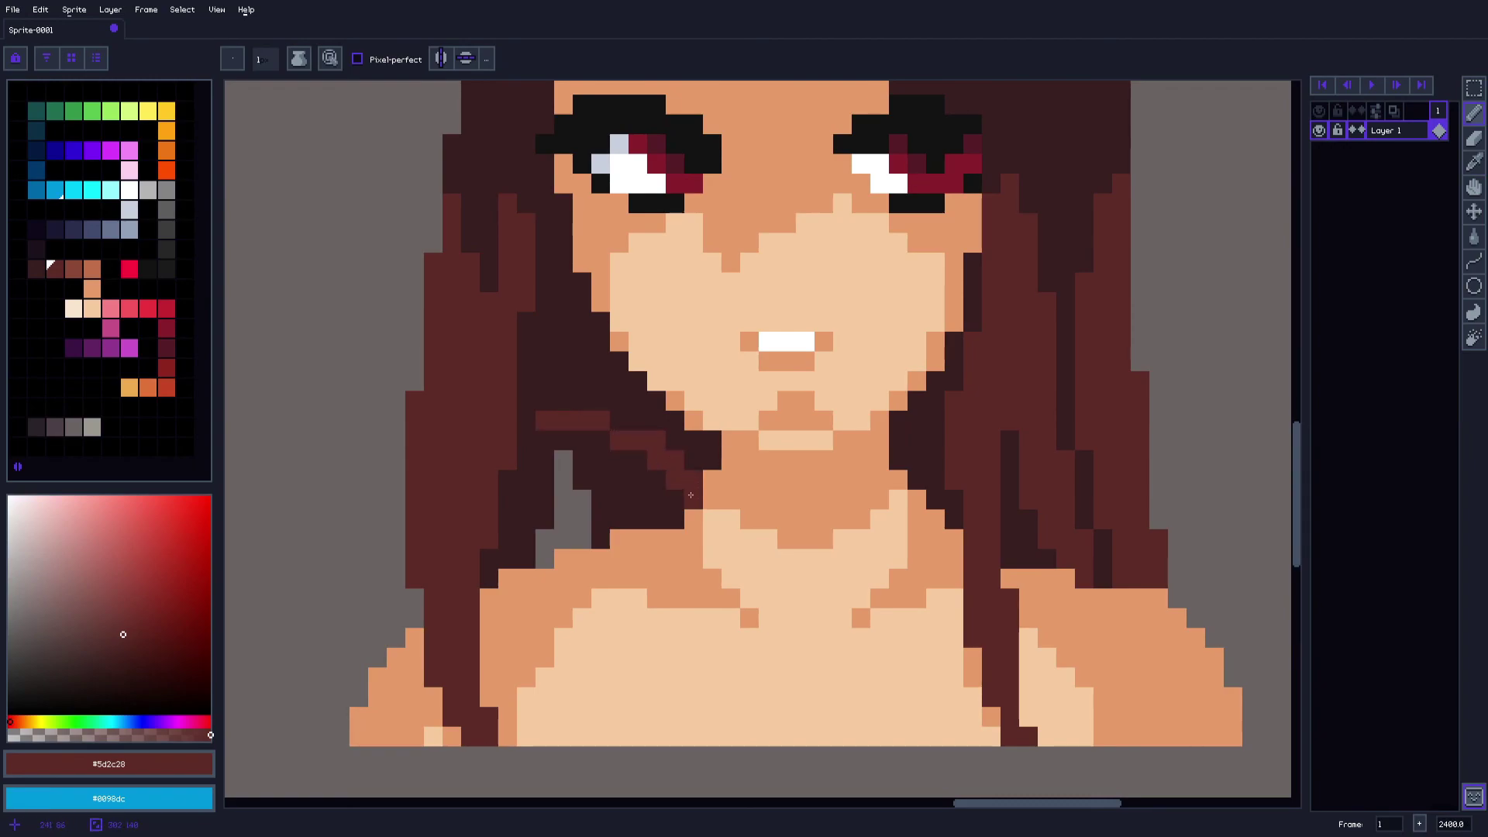
key(ctrl+z)
Darken the left-hand lock's inner edge with #391f21 and paint a short #5d2c28 strand in the outer hair beside the right-hand eye
ctrl+click(519, 453)
drag(508, 419, 506, 460)
drag(1088, 337, 933, 402)
alt+click(958, 327)
mouse_move(931, 308)
mouse_down()
mouse_move(917, 435)
mouse_move(907, 347)
mouse_move(926, 251)
mouse_up()
alt+click(944, 268)
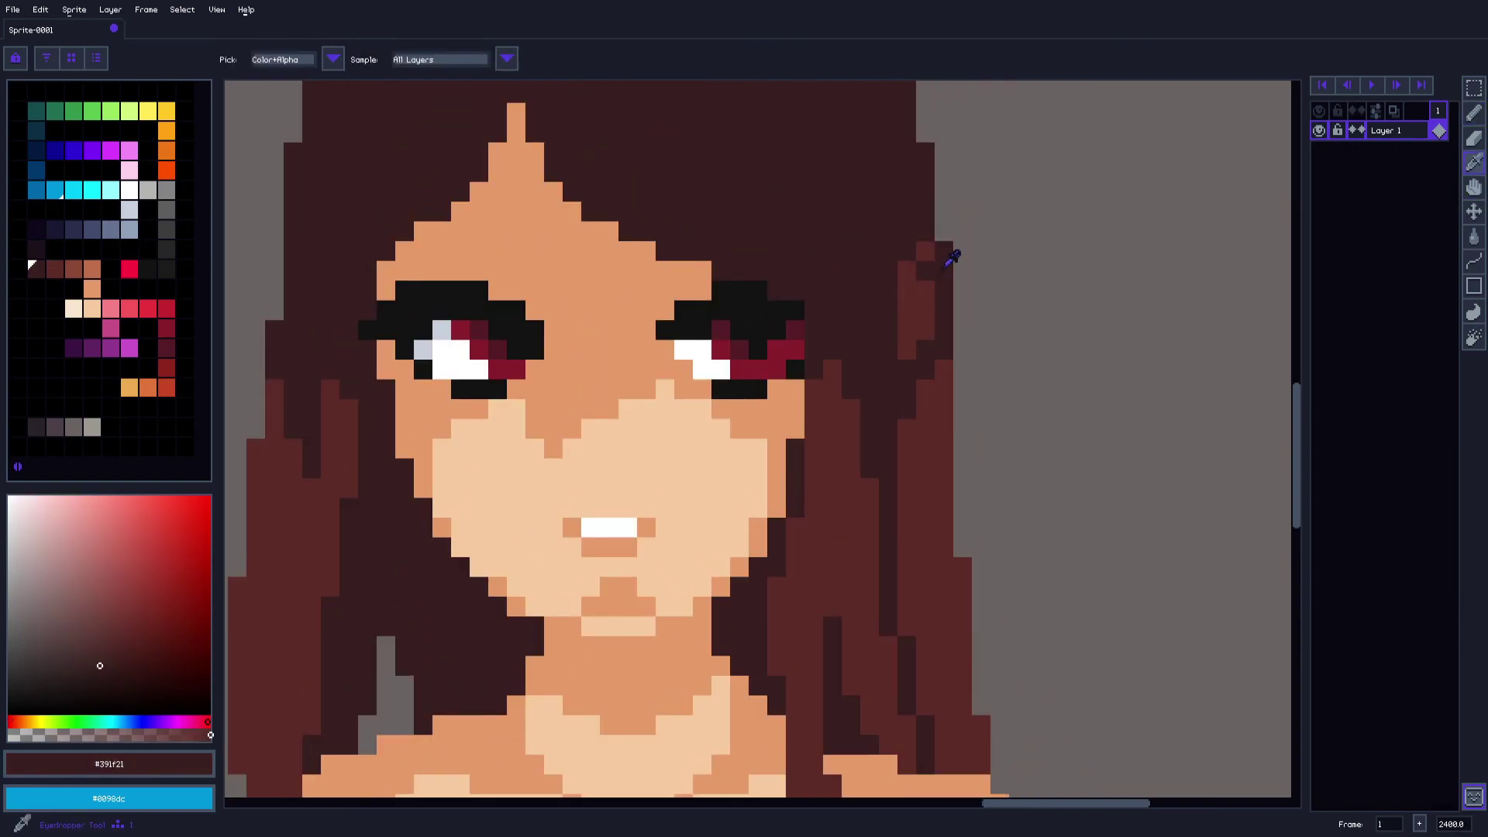
click(926, 251)
ctrl+click(883, 367)
Paint a thin curved #5d2c28 streak in the fringe above the right-hand eye of the fourth portrait
scroll(874, 381, down, 3)
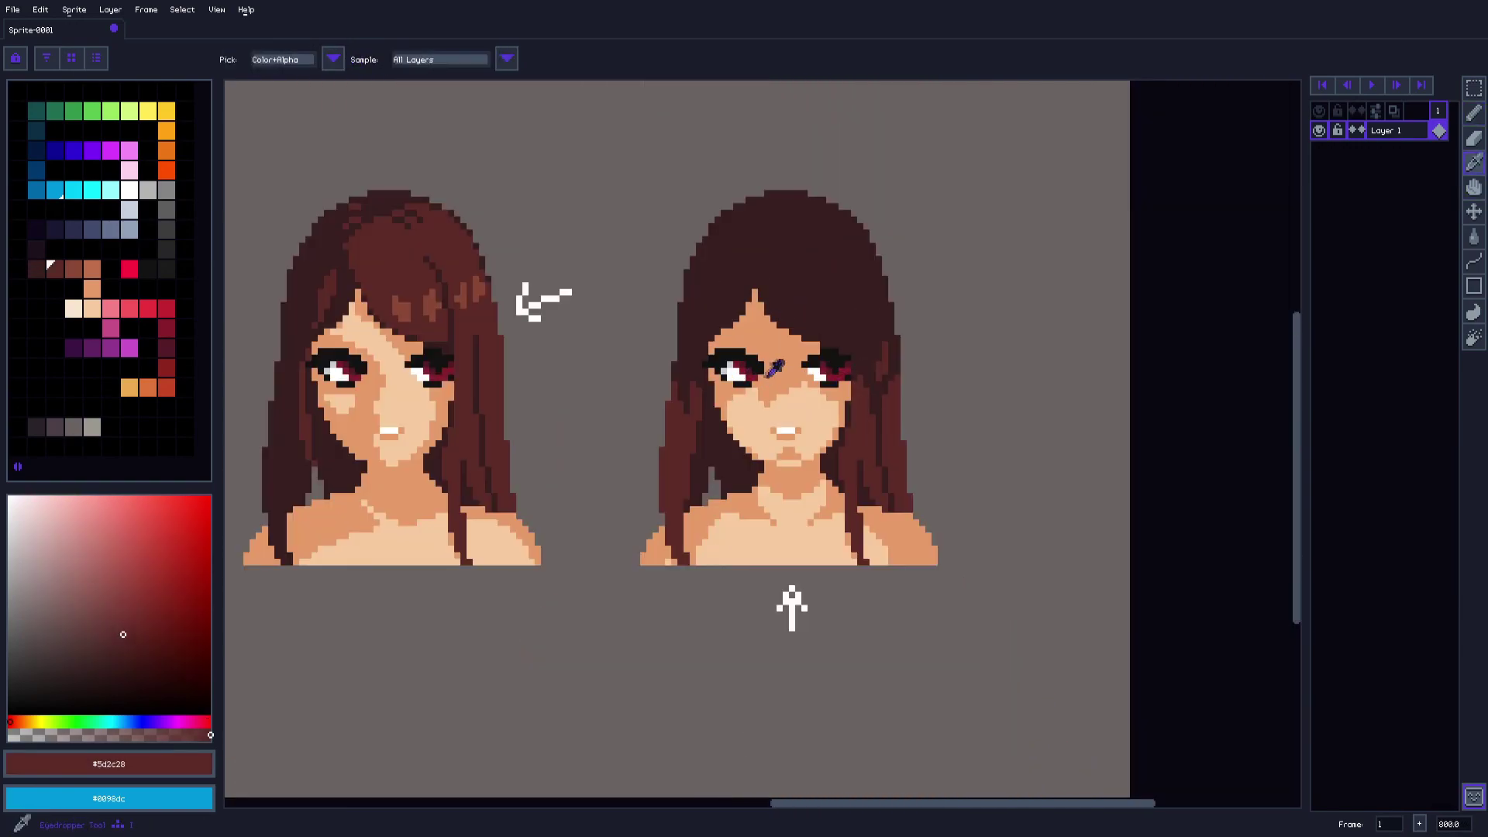
scroll(770, 273, up, 3)
alt+click(861, 640)
scroll(708, 328, down, 3)
drag(533, 296, 683, 335)
alt+click(1013, 494)
alt+click(1000, 480)
scroll(952, 423, up, 2)
scroll(961, 414, up, 1)
key(b)
mouse_move(983, 425)
mouse_down()
mouse_move(983, 358)
mouse_move(953, 309)
mouse_up()
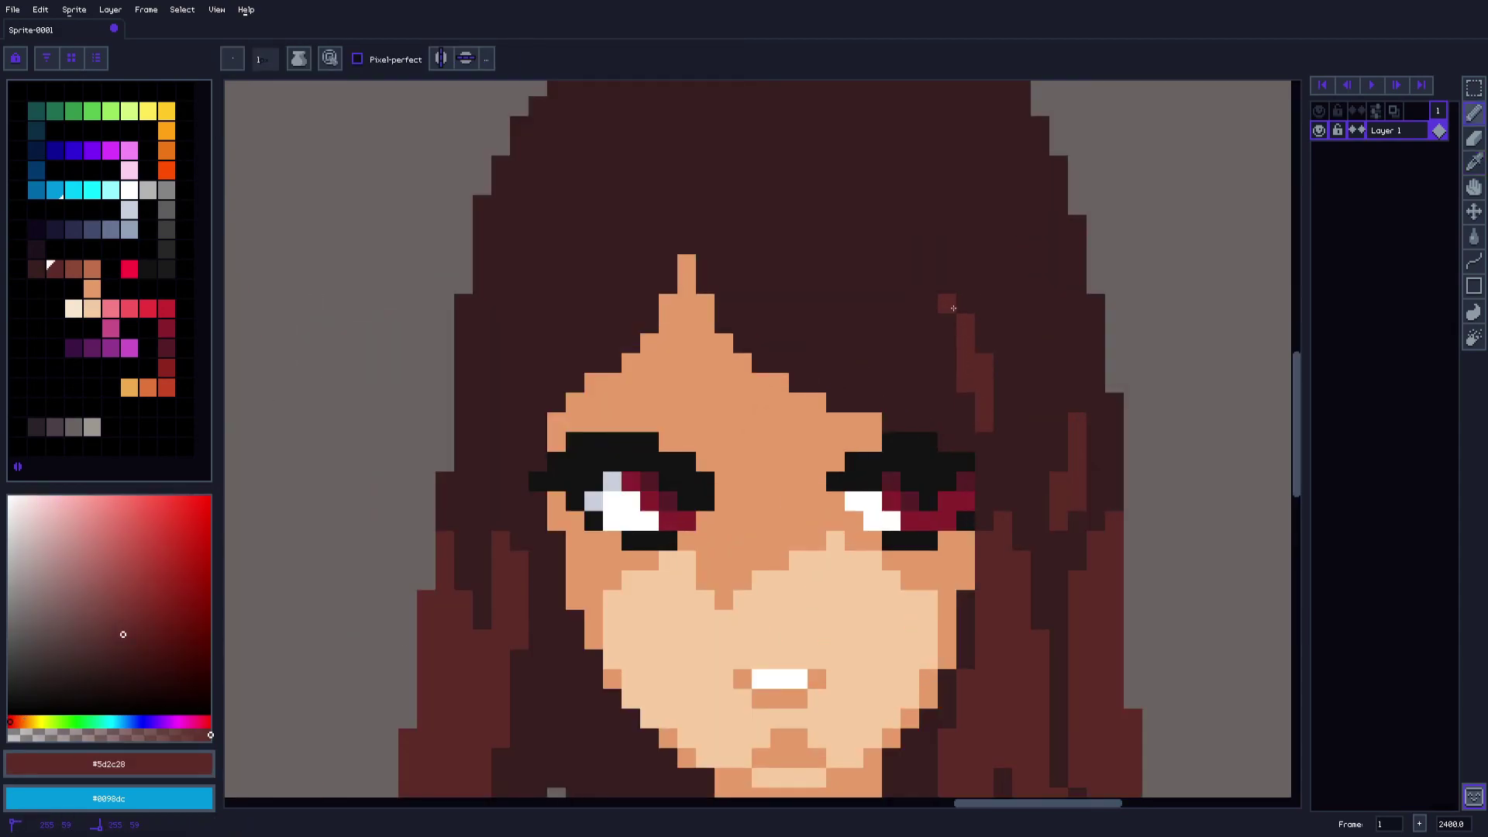
Add a thin diagonal #5d2c28 streak to the left-hand side of the fourth portrait's fringe
mouse_move(565, 331)
mouse_down()
mouse_move(757, 355)
mouse_move(750, 287)
mouse_move(732, 331)
mouse_move(750, 347)
mouse_up()
alt+click(765, 314)
click(746, 268)
click(732, 309)
click(766, 249)
key(i)
click(787, 251)
Paint a small #f6ca9f highlight on the skin below the outer corner of the right-hand eye
drag(972, 521, 907, 427)
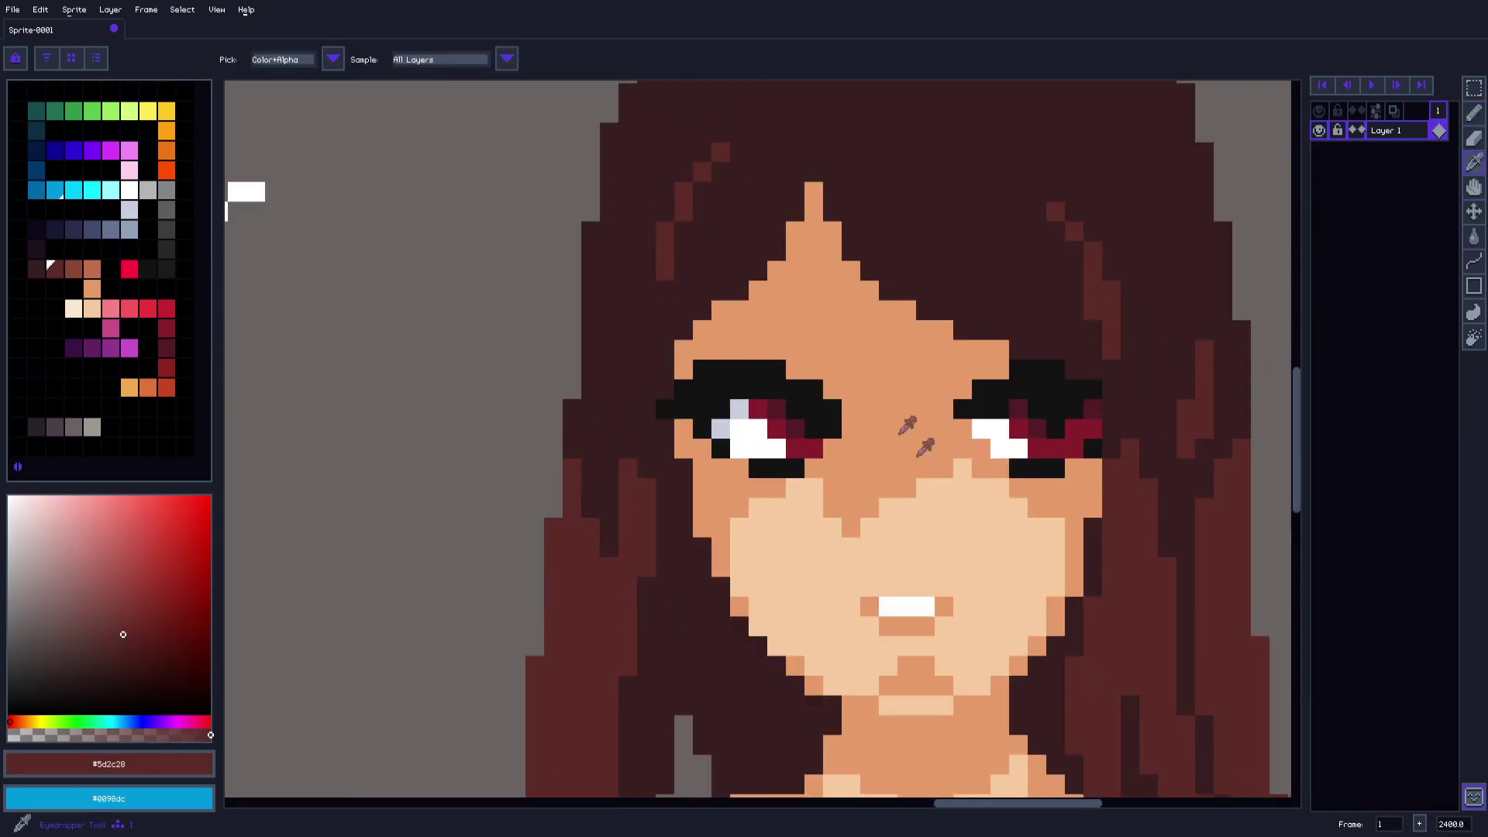
click(963, 540)
drag(892, 372, 863, 420)
scroll(876, 434, up, 1)
drag(899, 469, 824, 367)
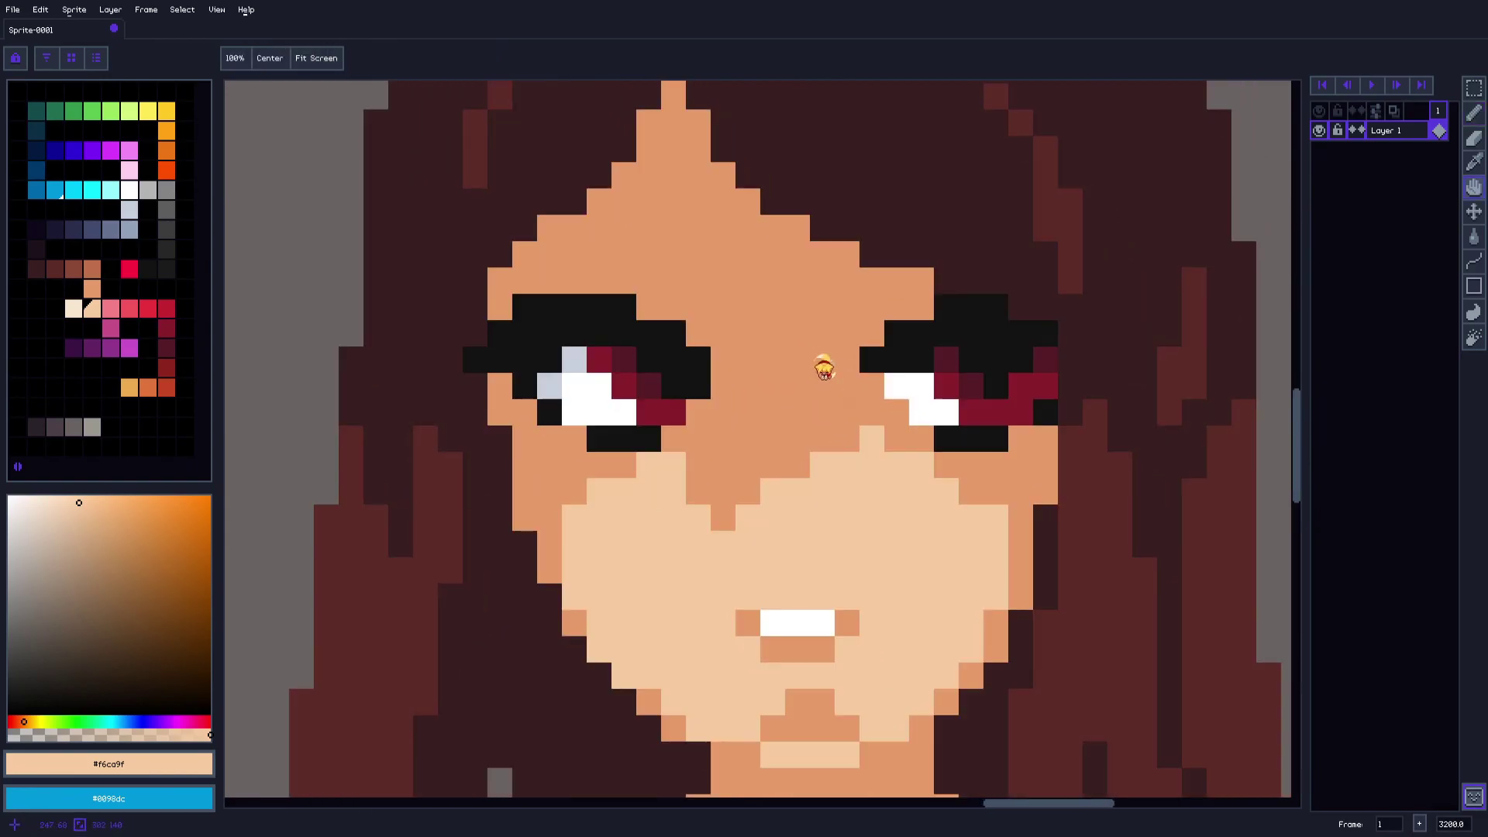
scroll(822, 381, down, 1)
scroll(930, 478, up, 1)
mouse_move(990, 435)
mouse_down()
mouse_move(983, 409)
mouse_move(1007, 409)
mouse_up()
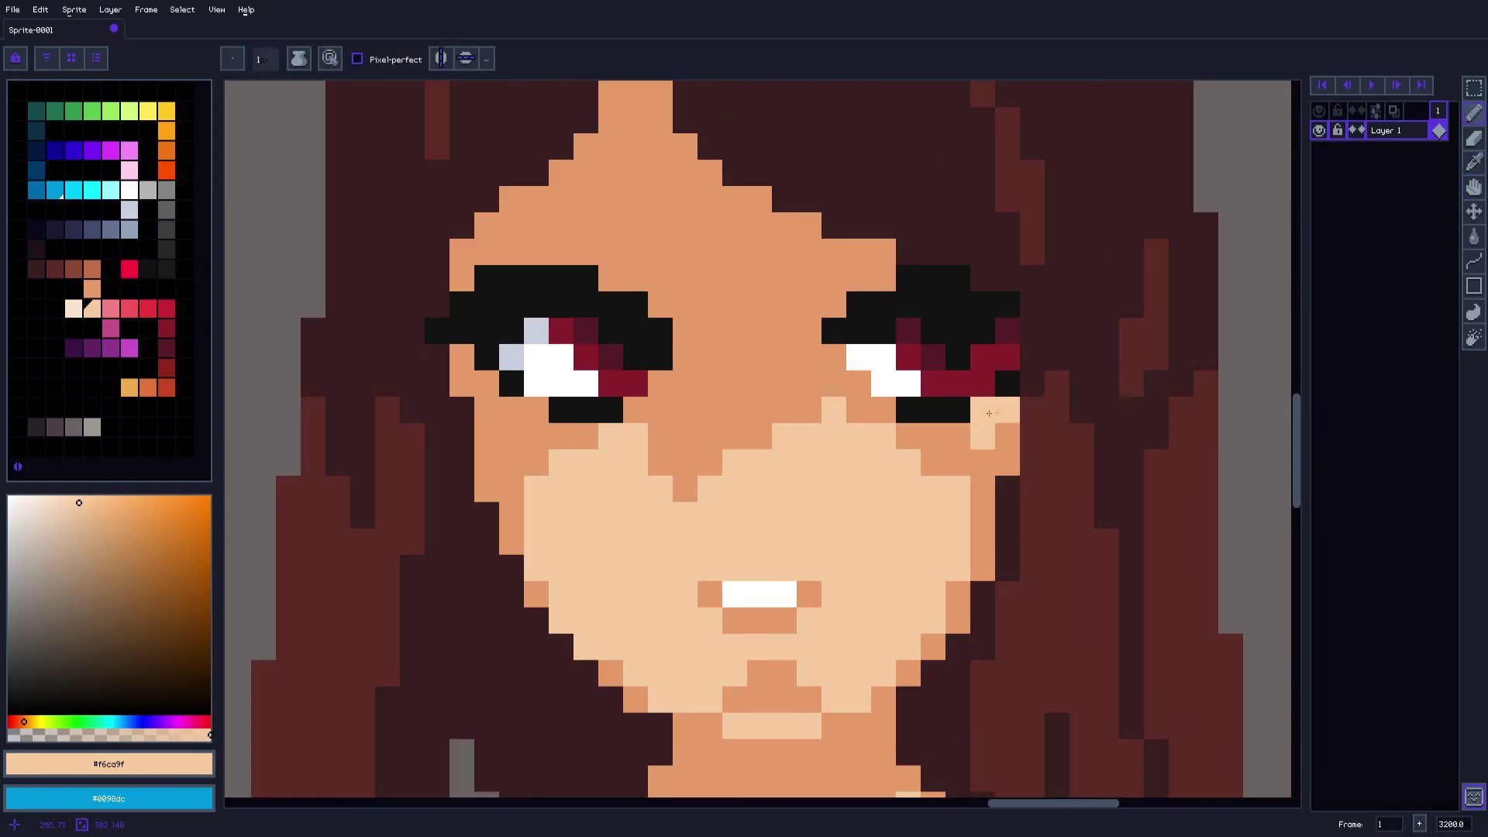
Add small #f6ca9f highlights on the skin around the inner and outer corners of the left-hand eye
click(686, 360)
drag(611, 384, 761, 360)
drag(660, 389, 661, 409)
click(635, 360)
scroll(635, 360, down, 1)
Extend the left-hand fringe streak with #5d2c28 and trim its upper part with #391f21
drag(705, 271, 731, 448)
alt+click(673, 342)
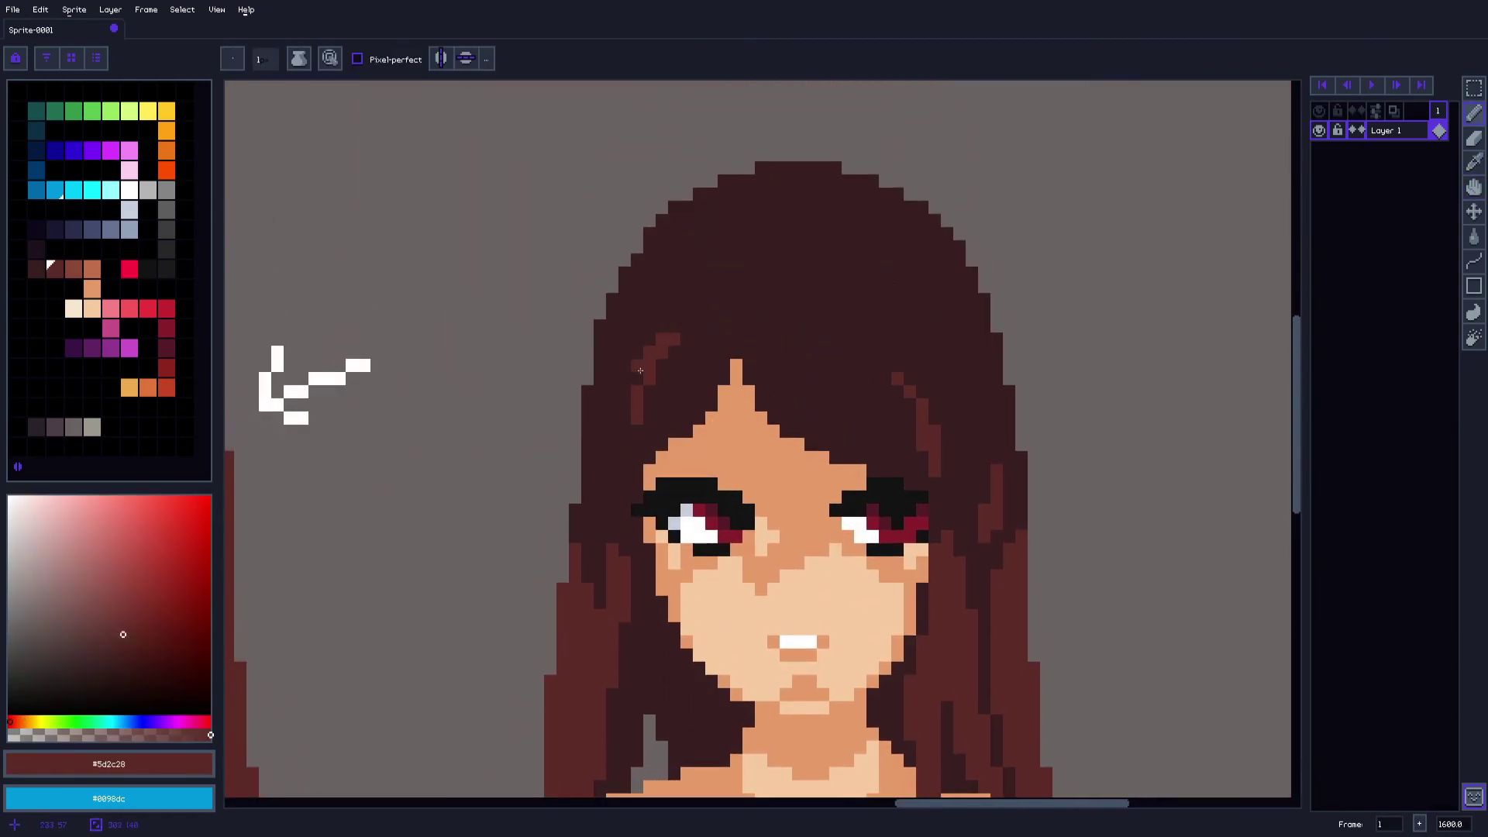
alt+click(663, 365)
drag(662, 354, 674, 340)
scroll(674, 370, down, 2)
drag(669, 406, 701, 342)
scroll(729, 381, down, 1)
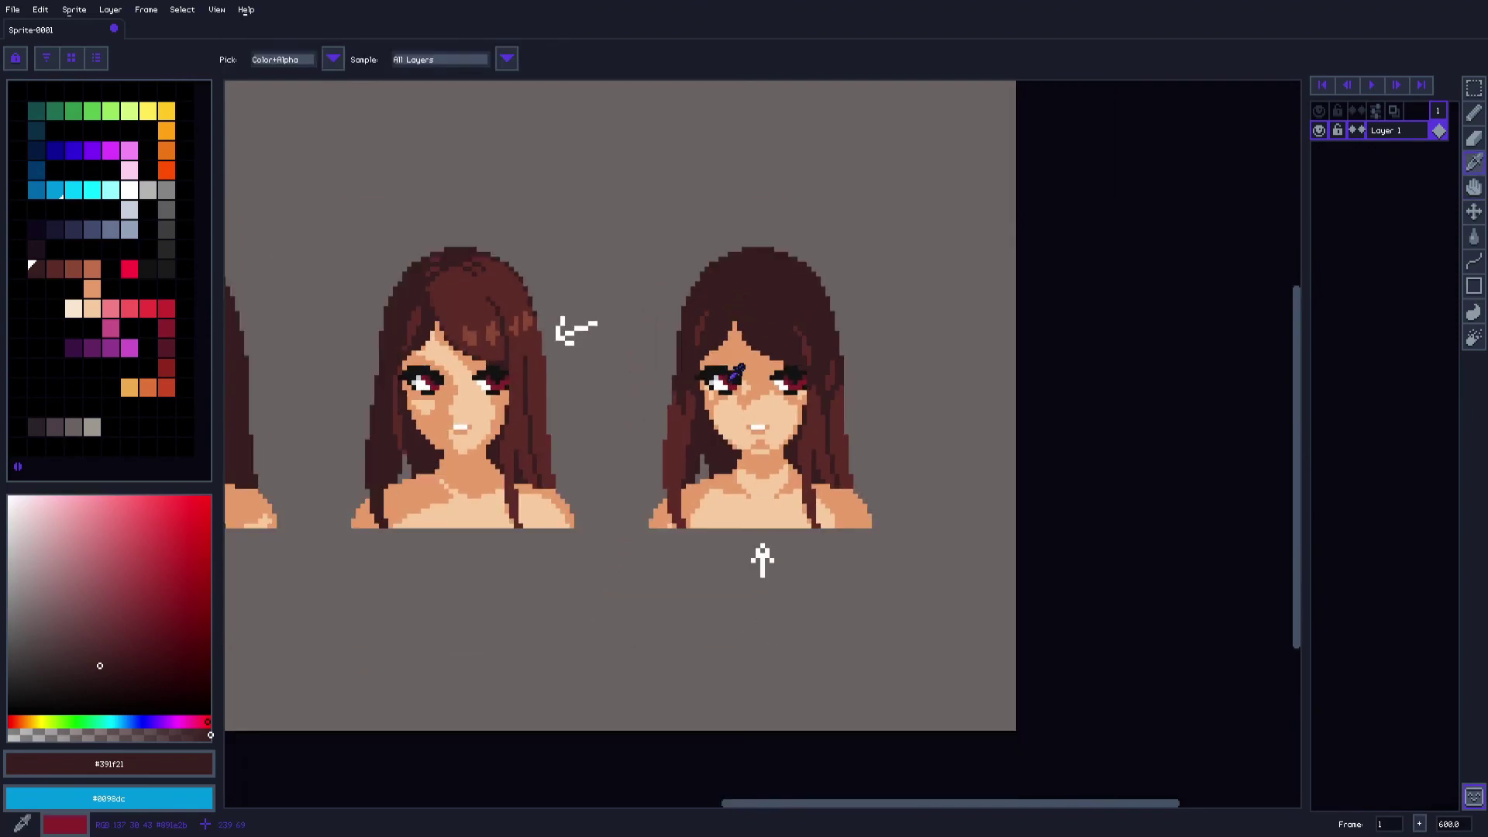
Widen the #f6ca9f lit areas on the left-hand side of the chest and on the right-hand shoulder
key(b)
scroll(762, 521, up, 4)
alt+click(678, 465)
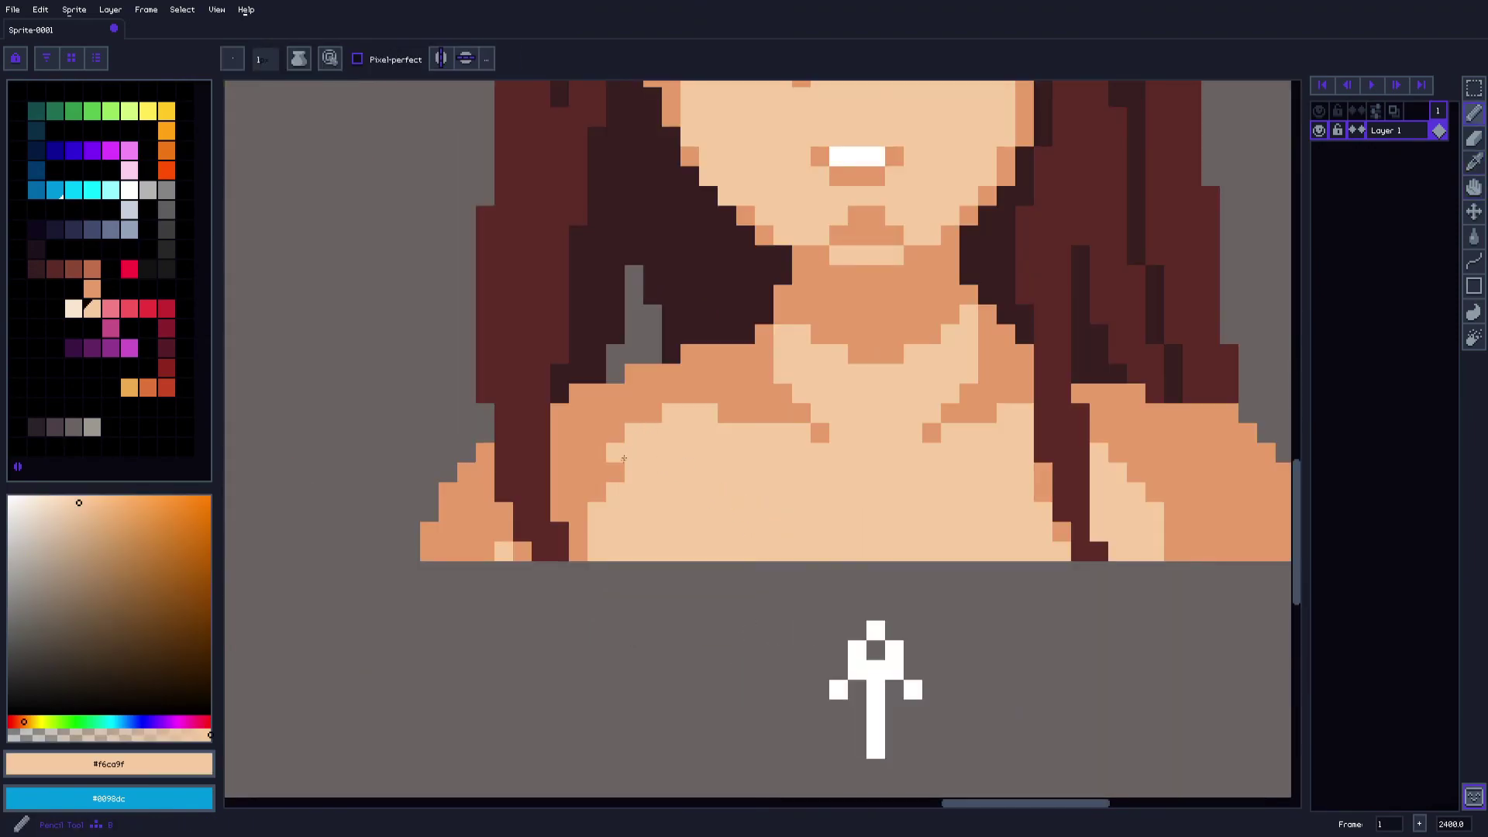
drag(597, 492, 578, 551)
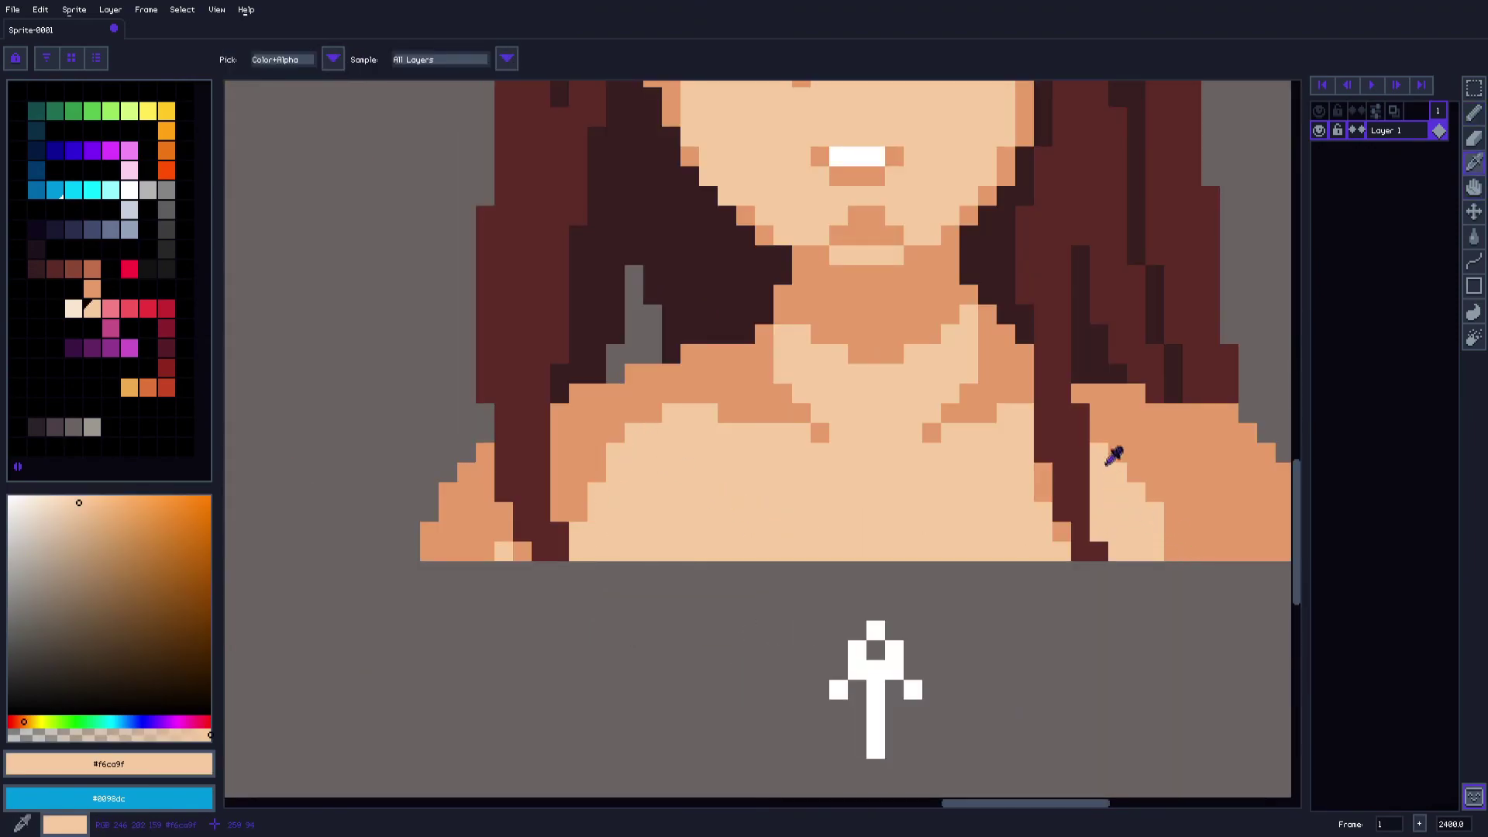
drag(1118, 454, 1137, 474)
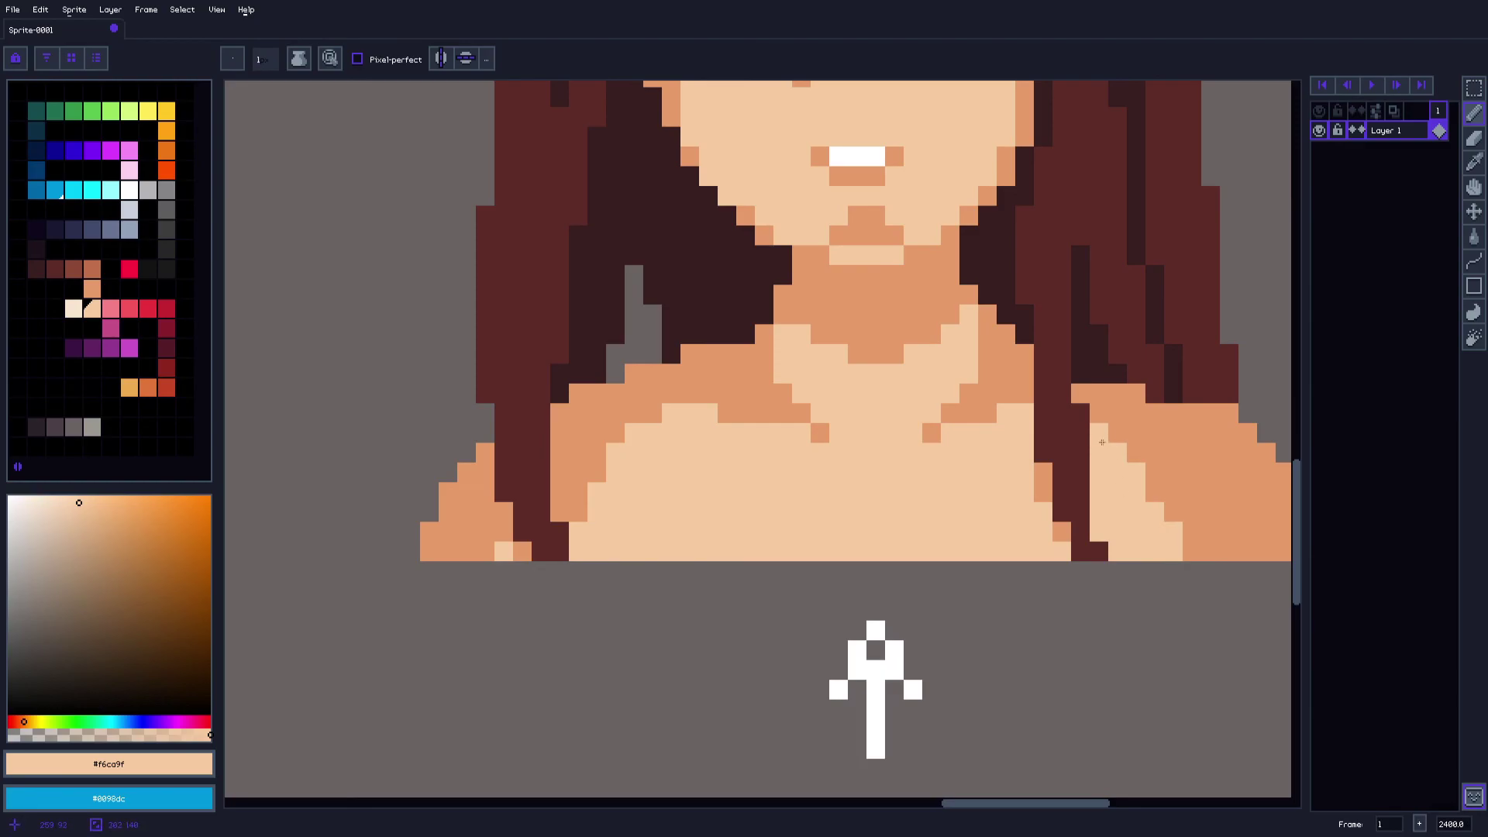
scroll(993, 472, down, 5)
scroll(993, 472, down, 1)
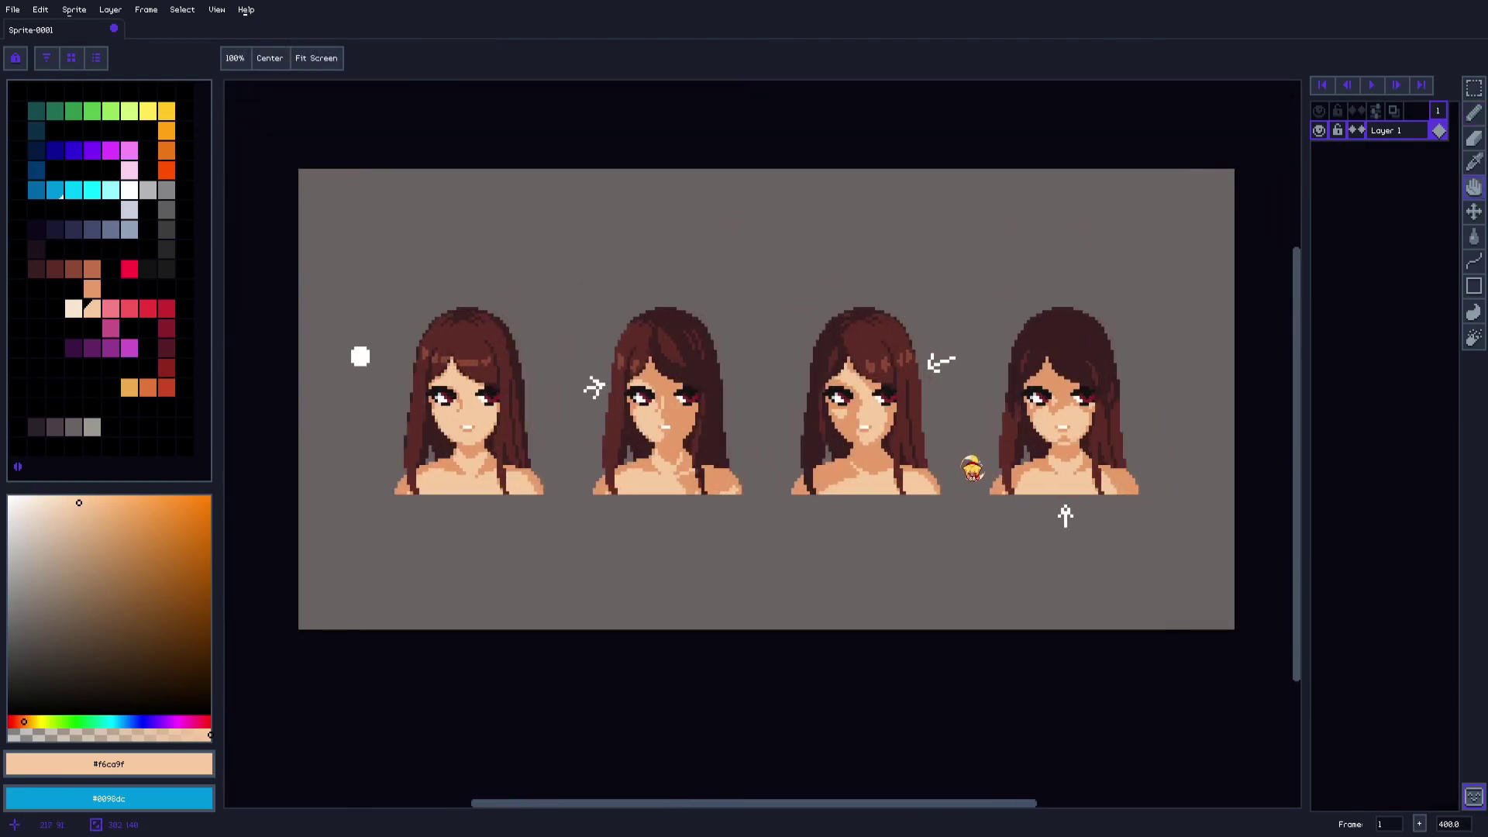